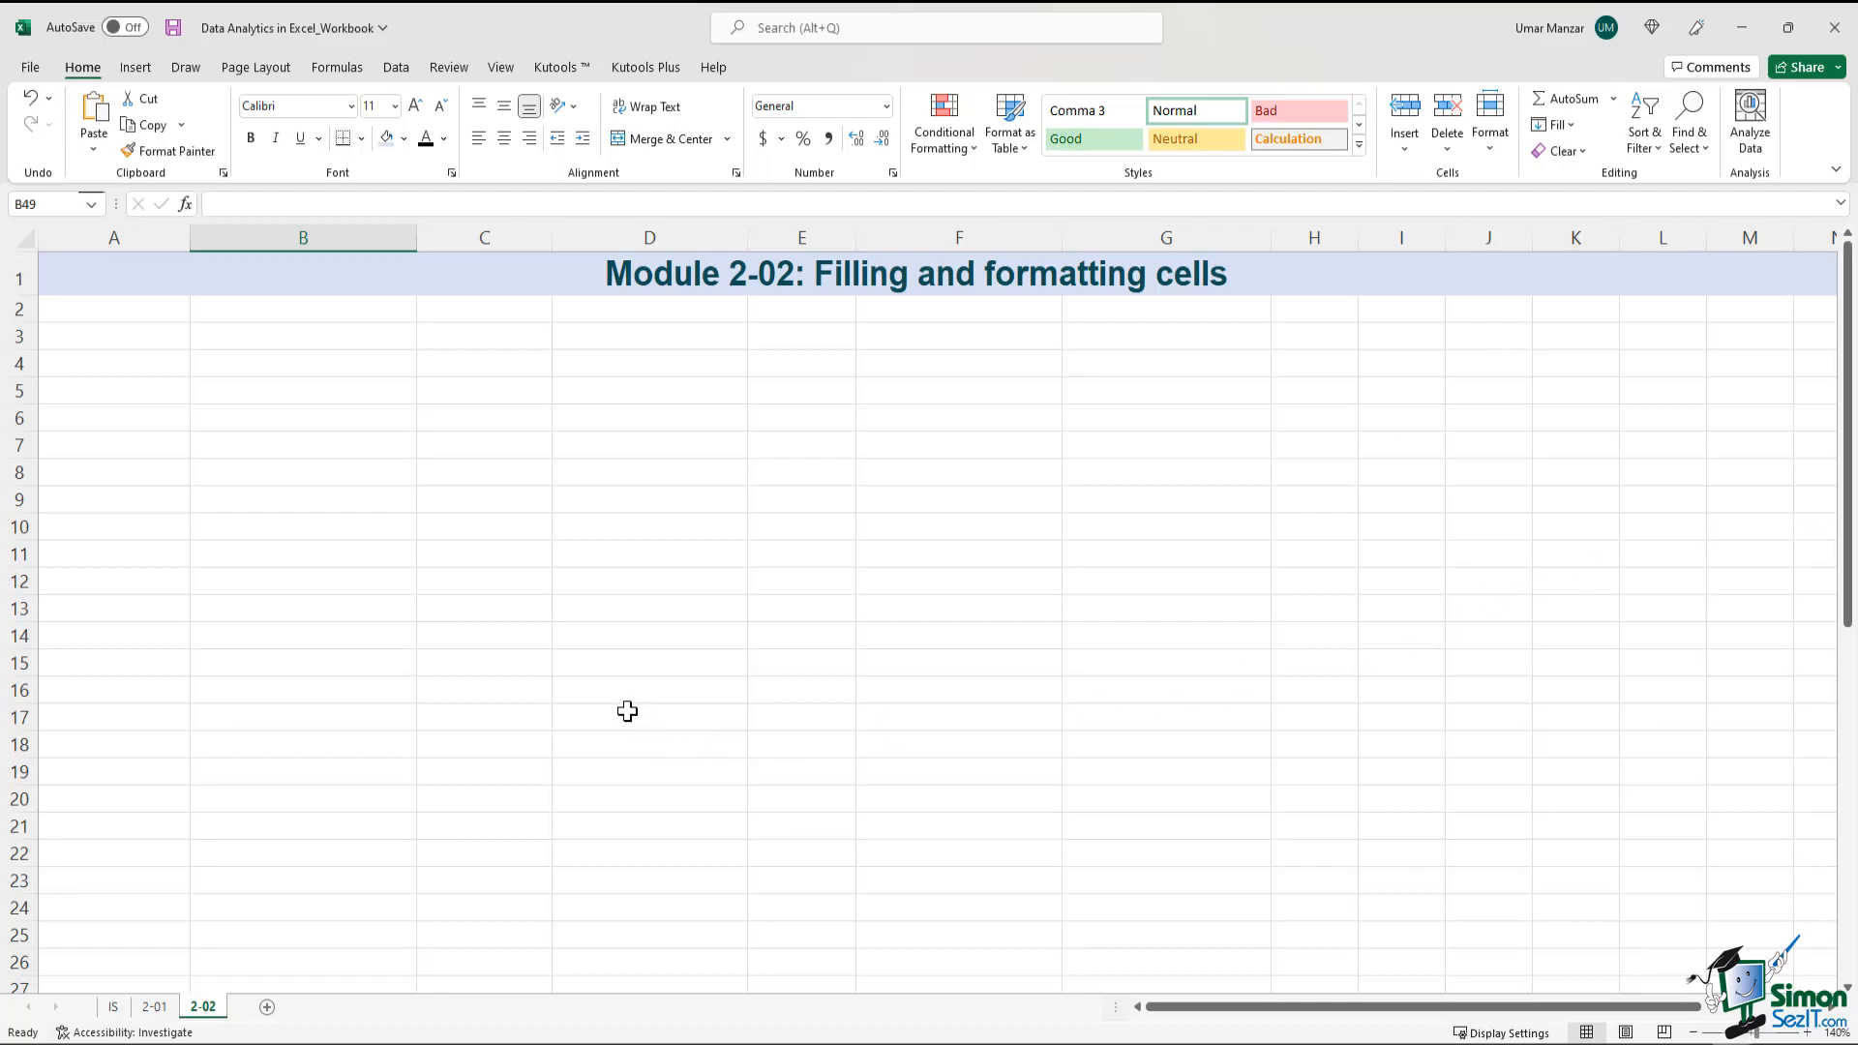
Copy the monthly revenue and expenses table, A2:G4, from sheet 2-01
click(156, 1008)
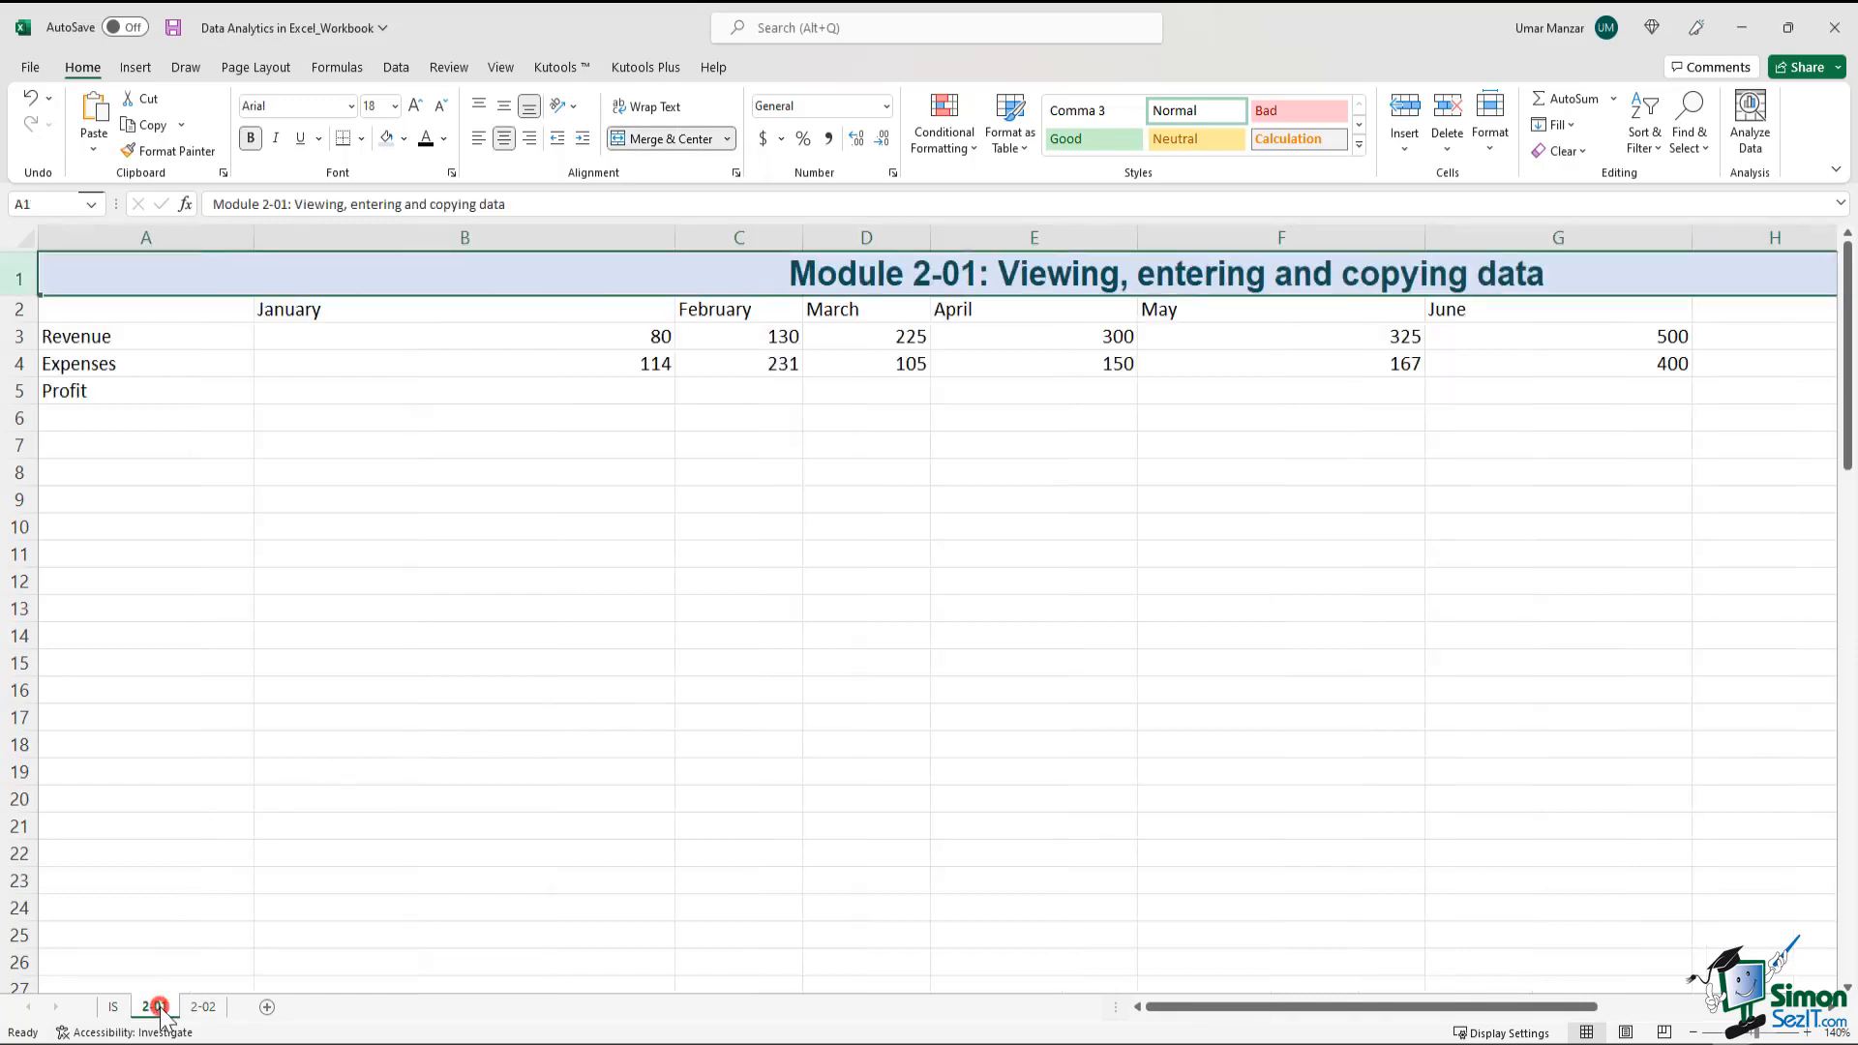
click(364, 671)
drag(159, 312, 1651, 363)
right_click(1651, 362)
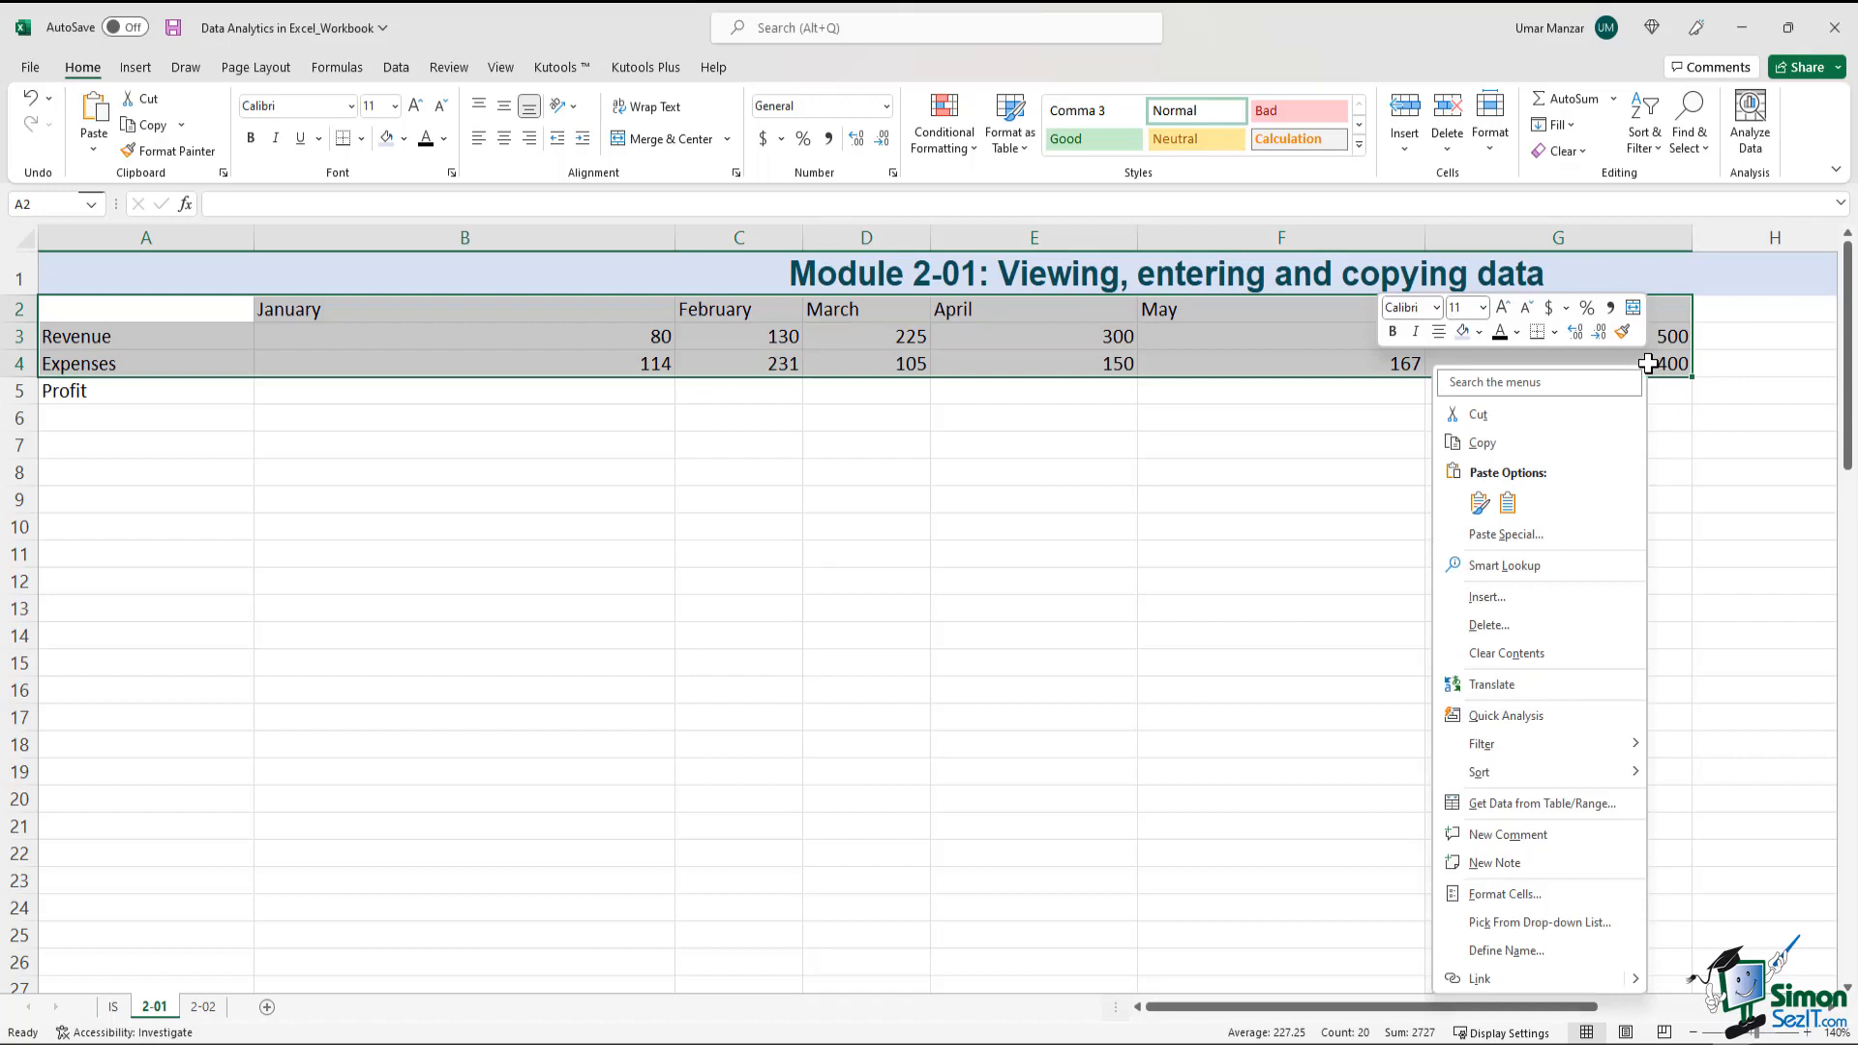
click(1543, 440)
Paste the copied table into sheet 2-02 starting at cell A2
click(203, 1008)
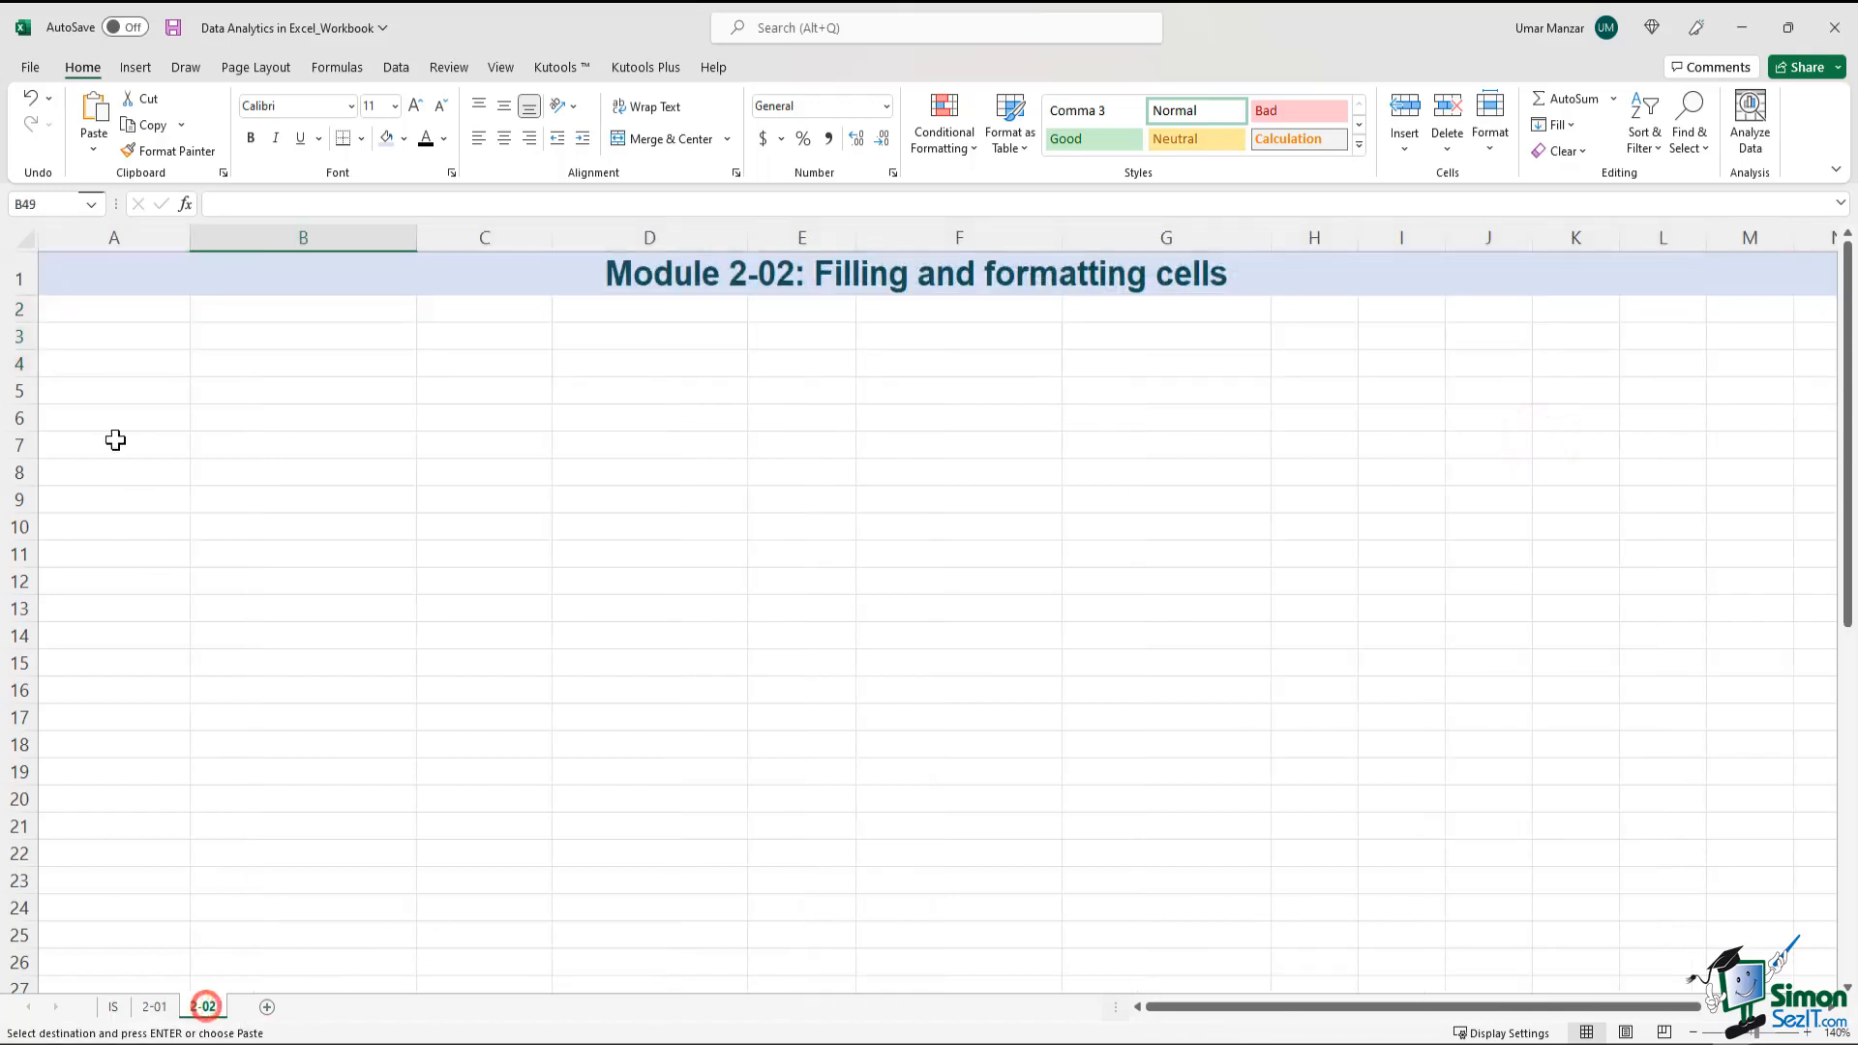
click(118, 322)
key(ctrl+v)
click(523, 475)
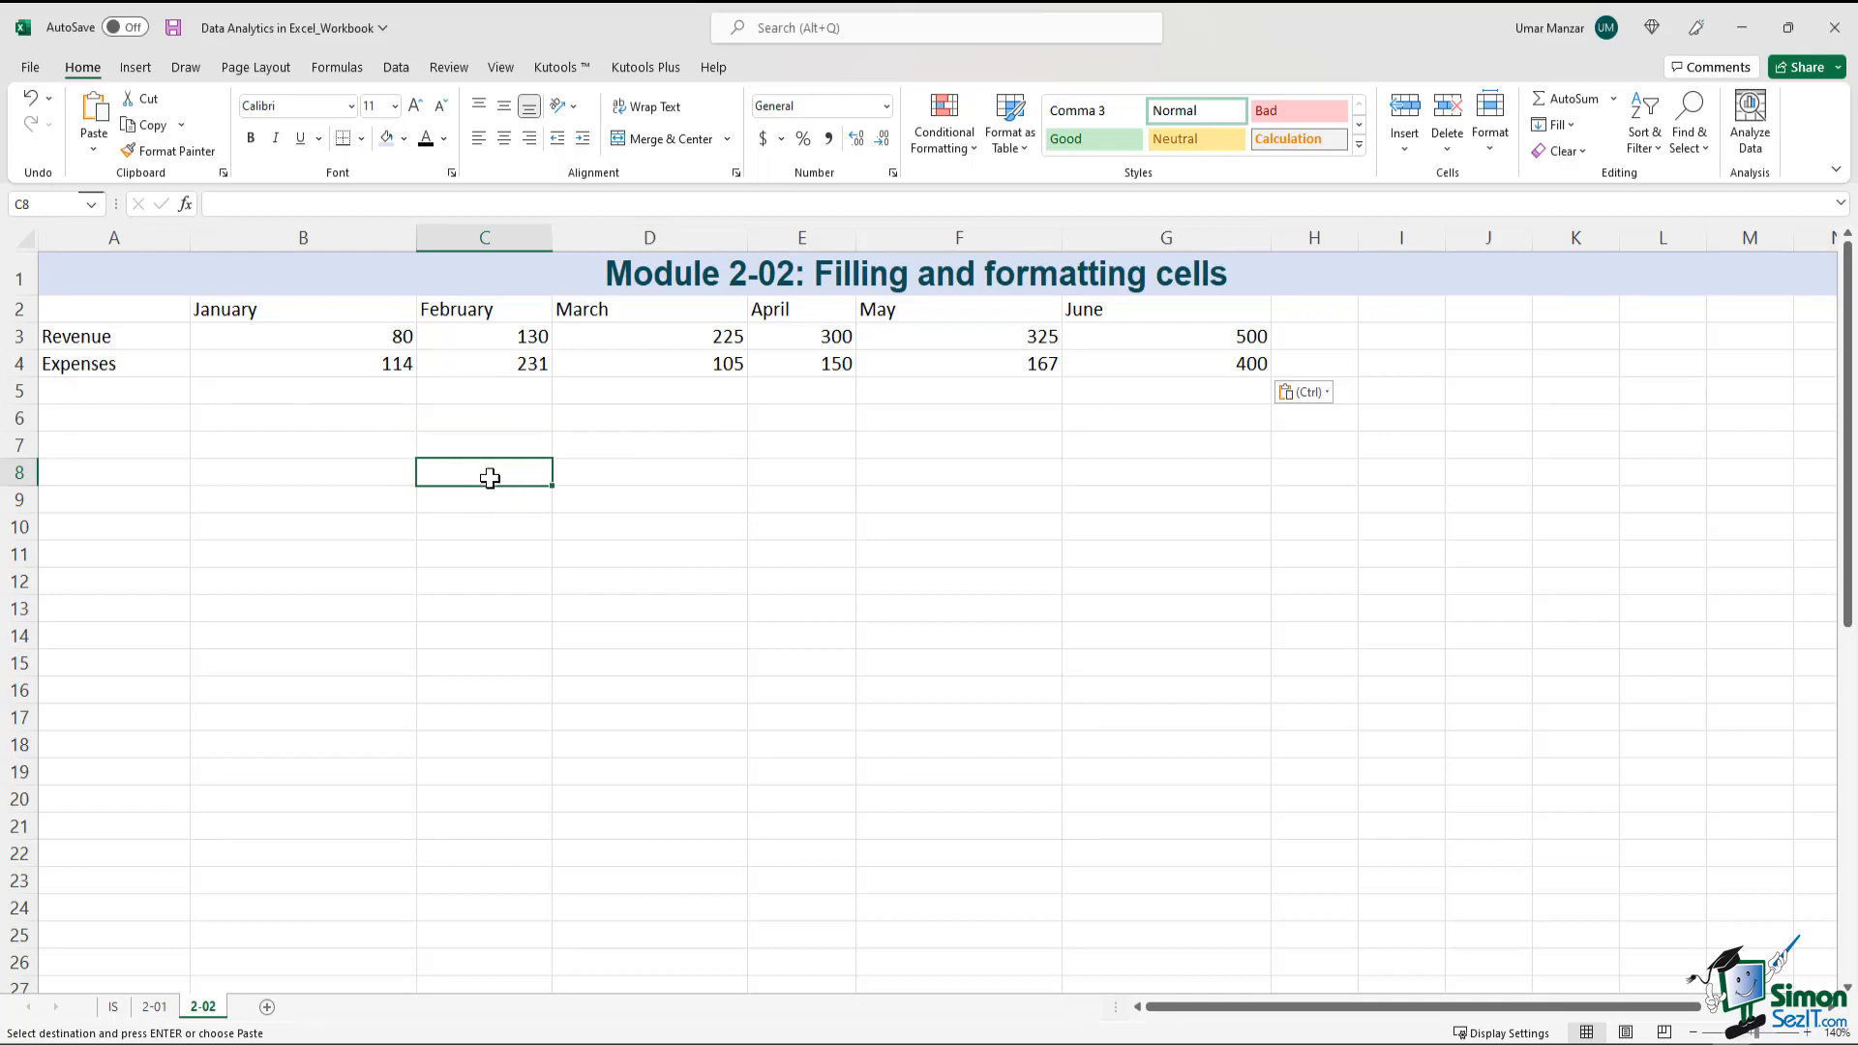
click(155, 331)
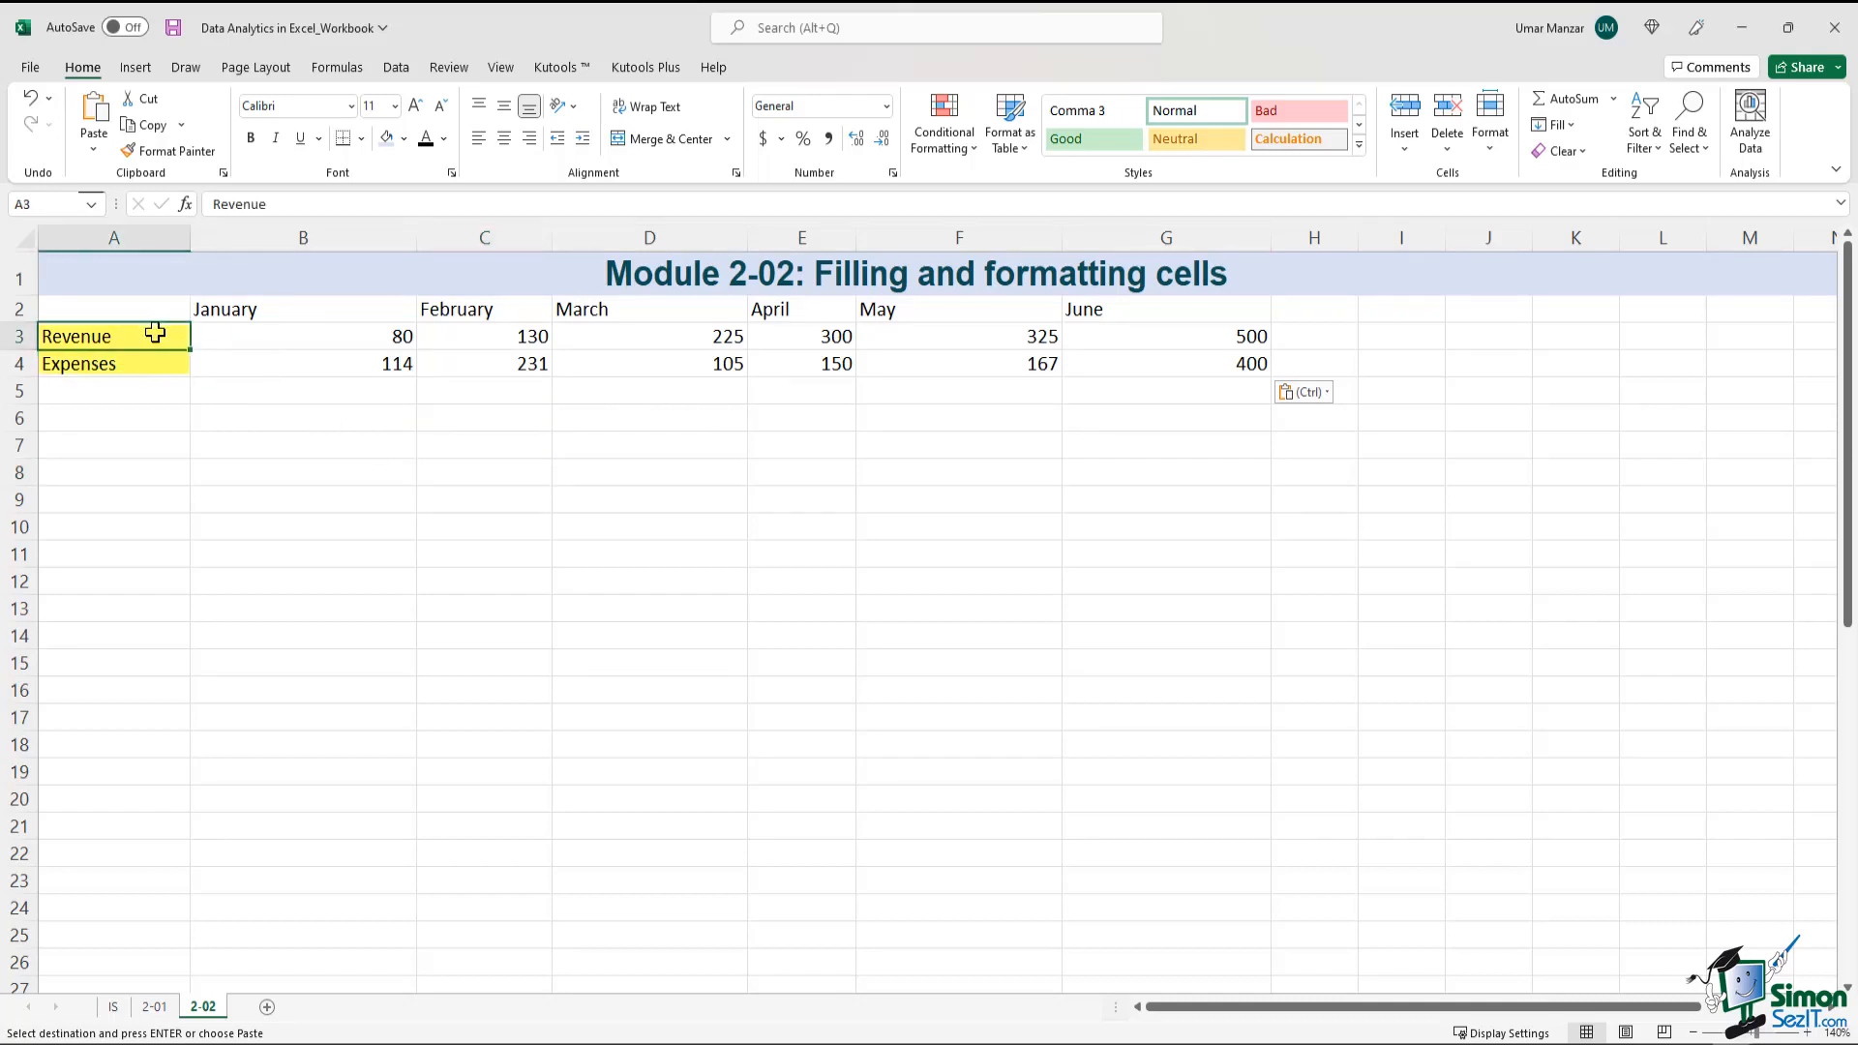
drag(155, 332, 158, 364)
drag(257, 311, 1176, 300)
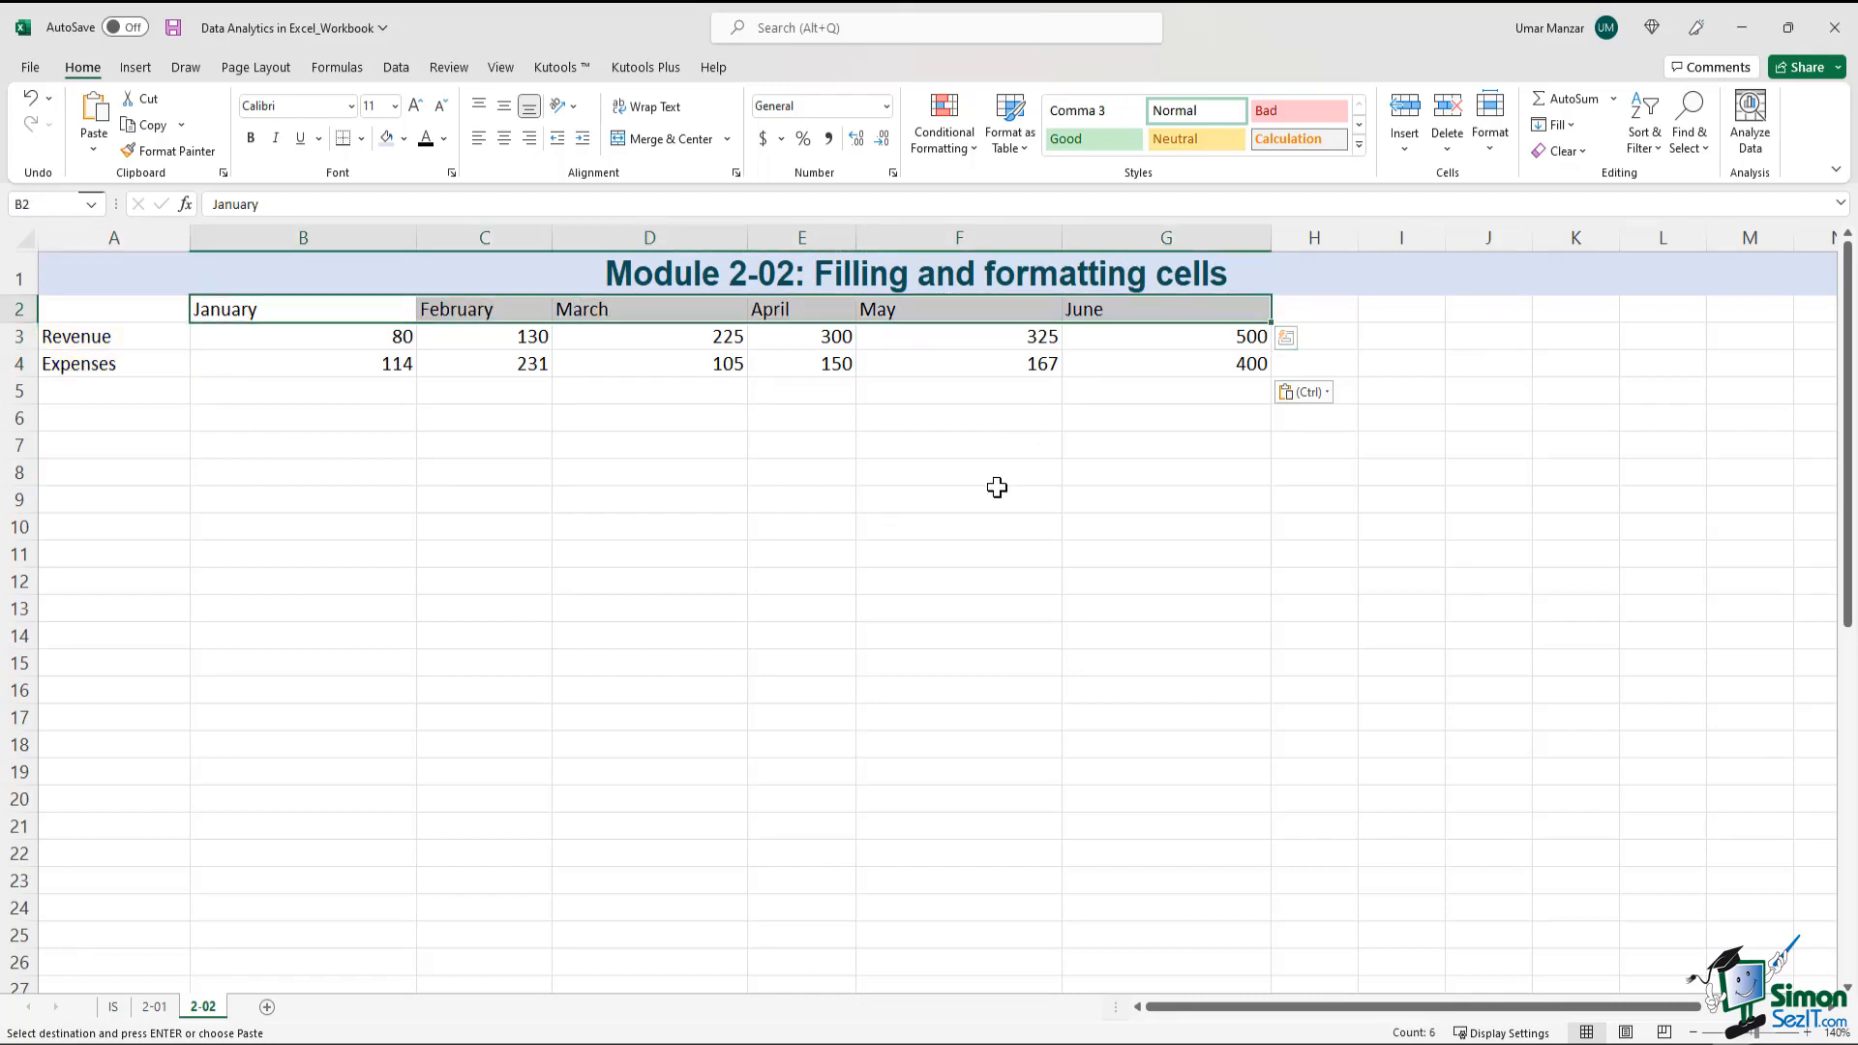
click(996, 487)
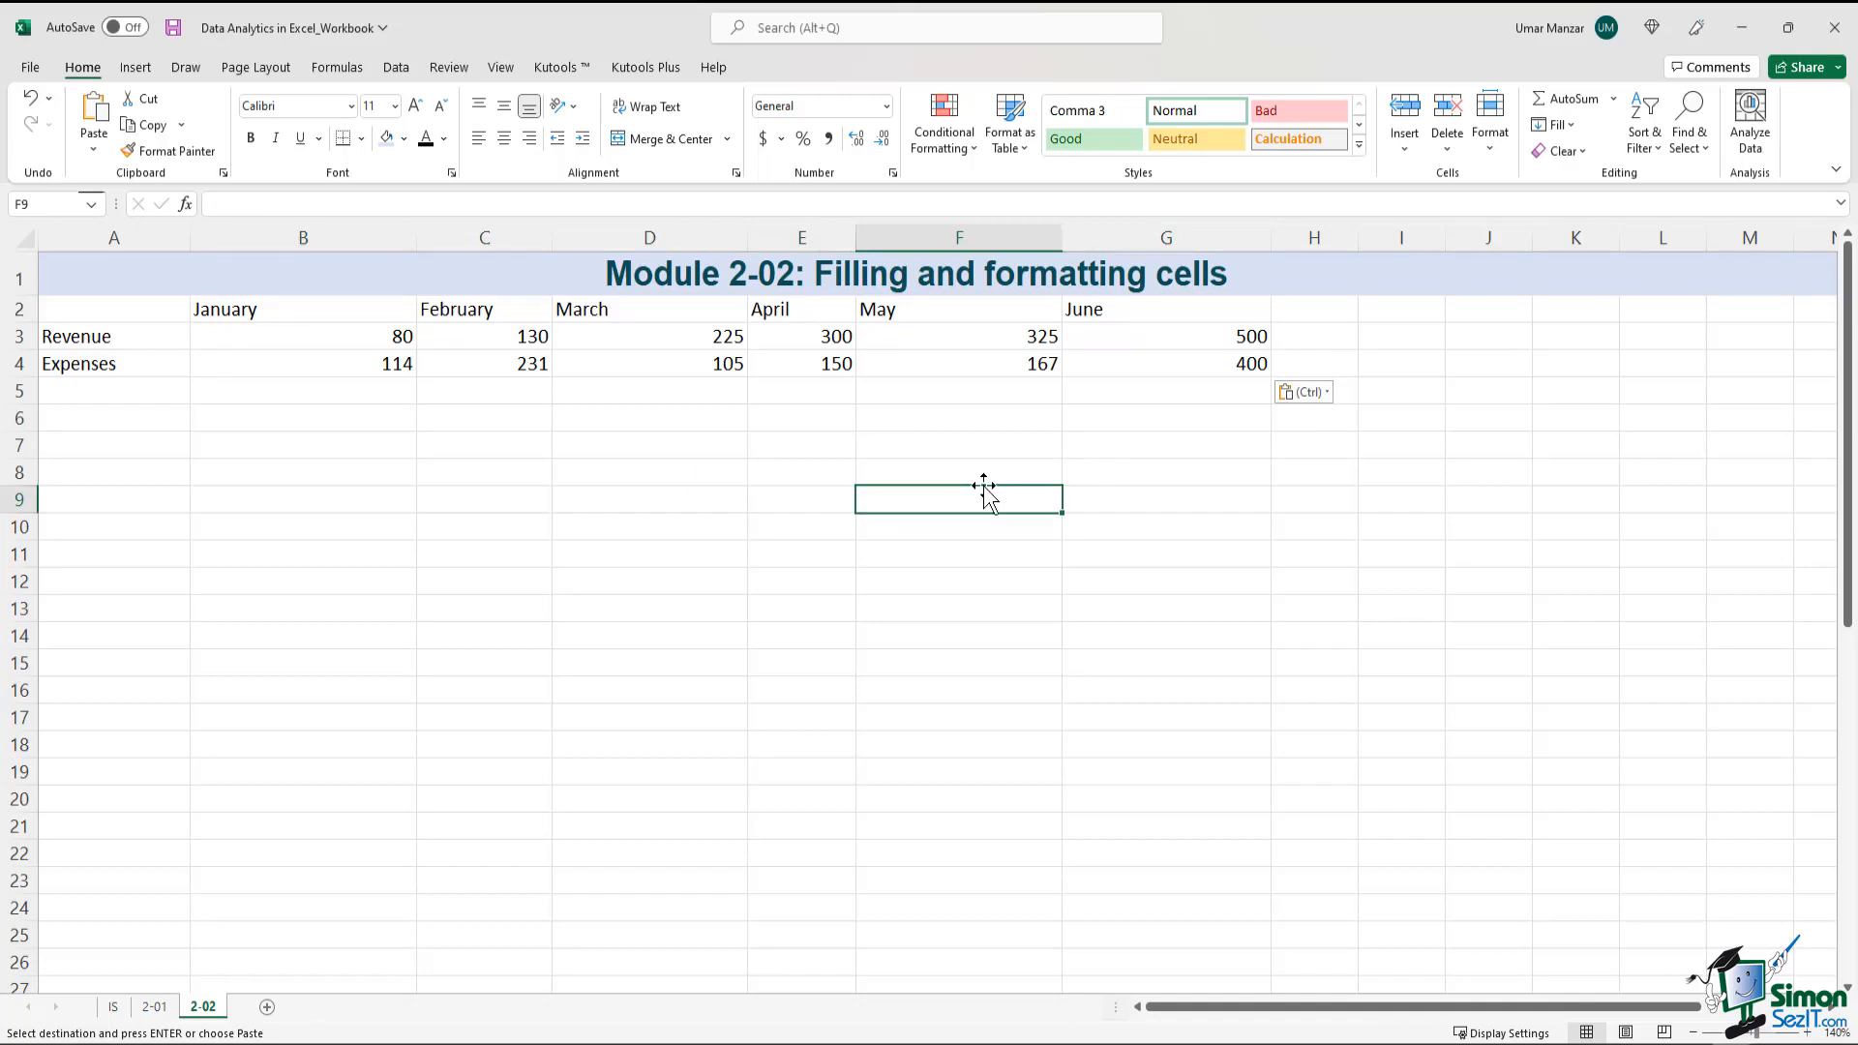
Enter the heading "Financial data" in cell A2
click(157, 310)
click(425, 205)
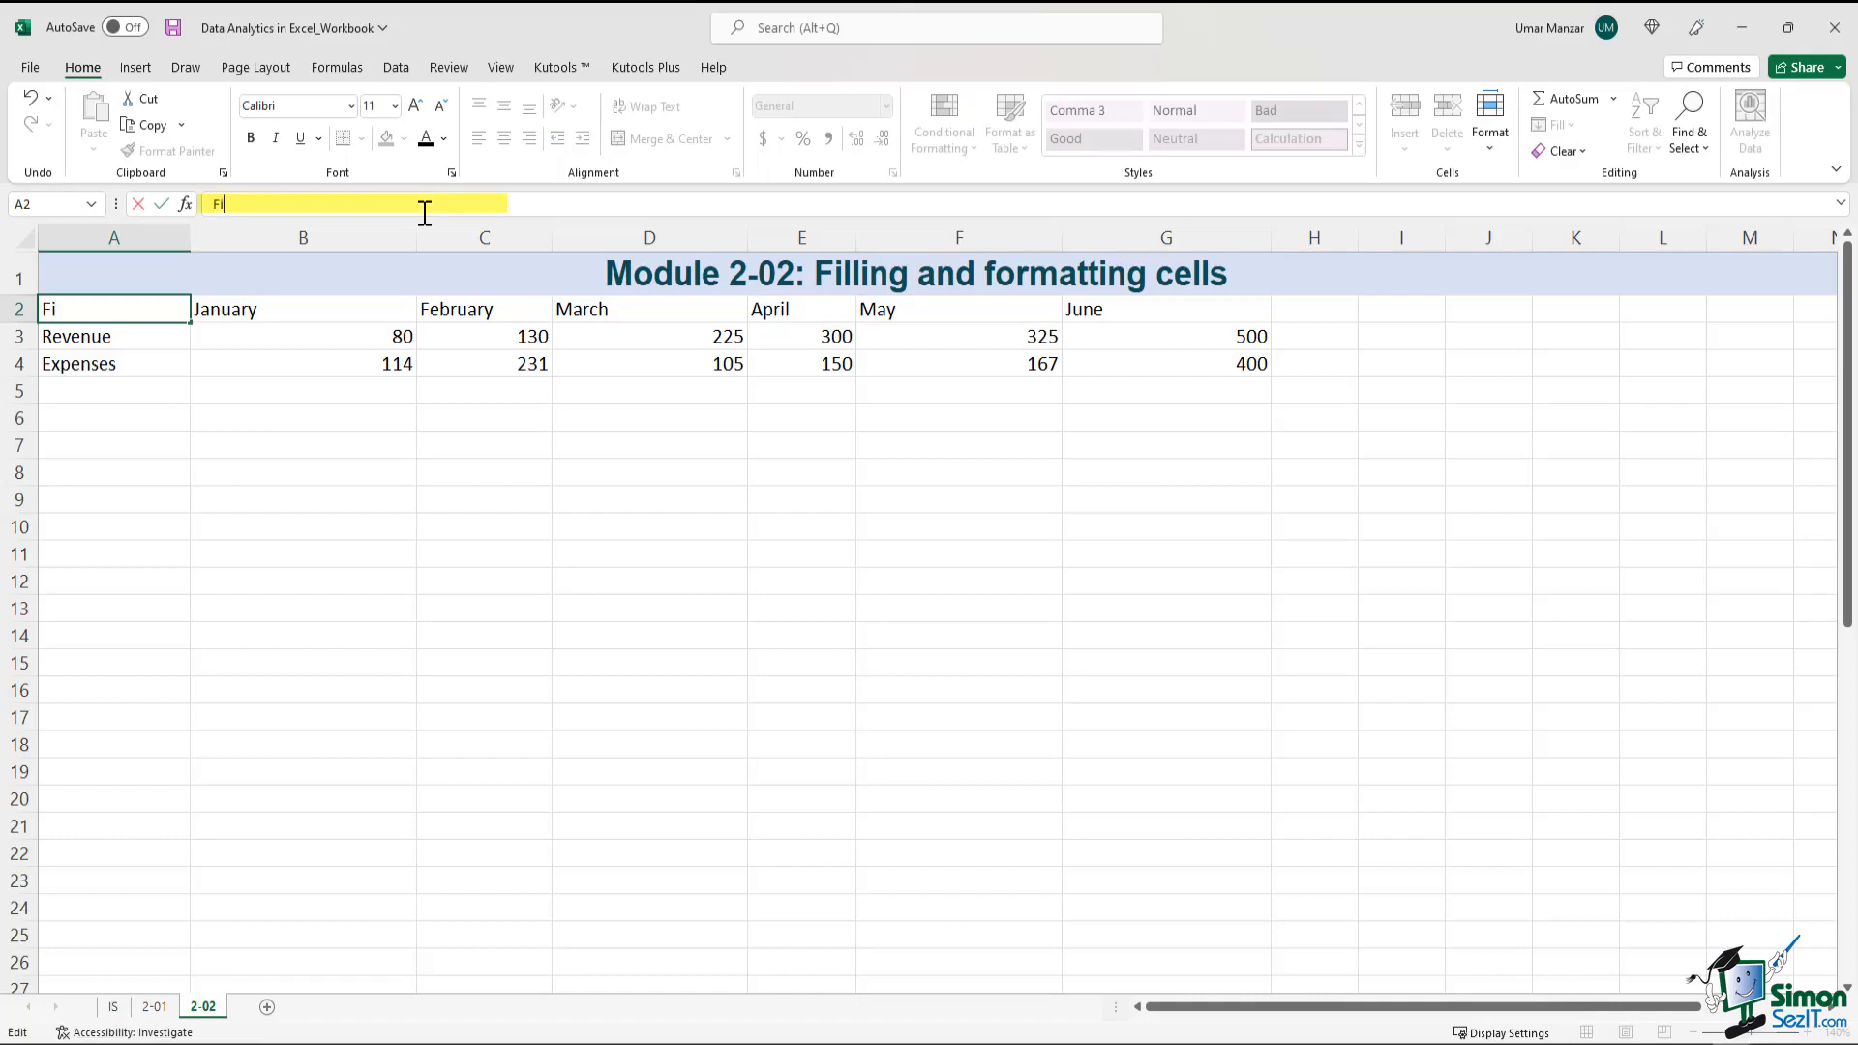
text(data)
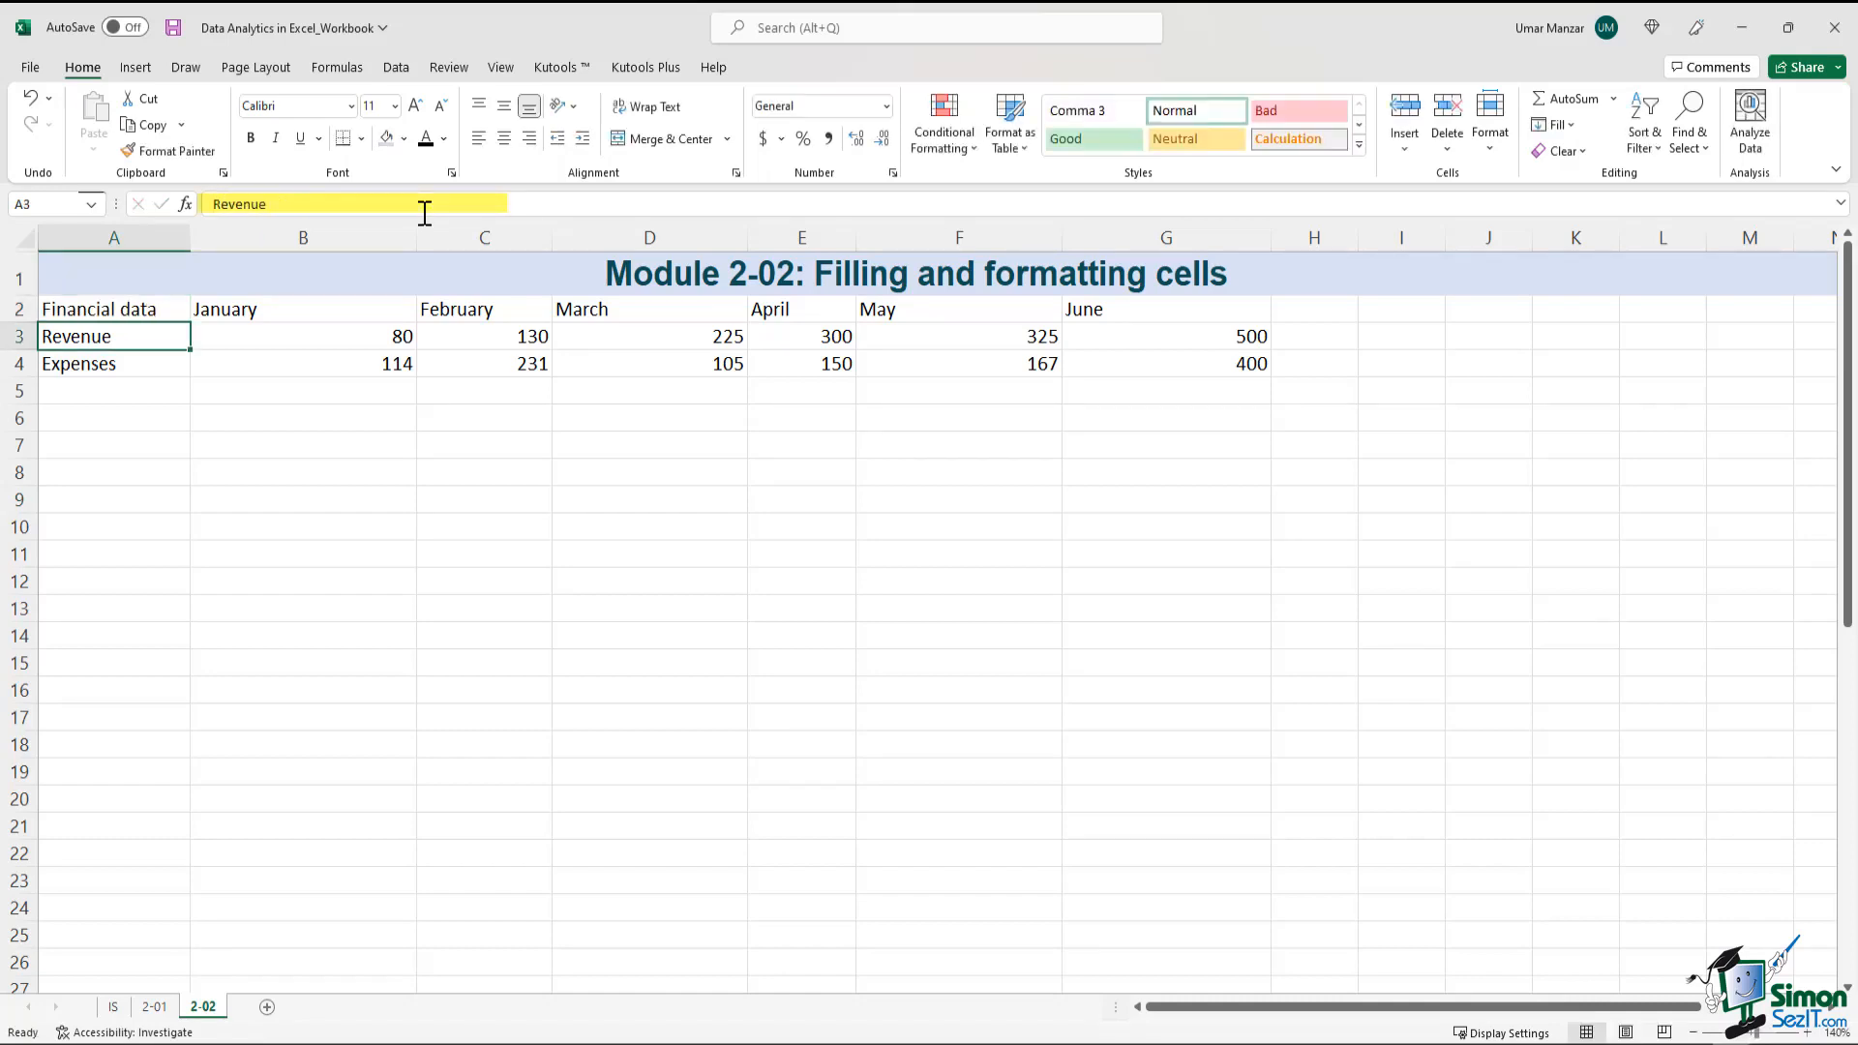
key(ctrl+Return)
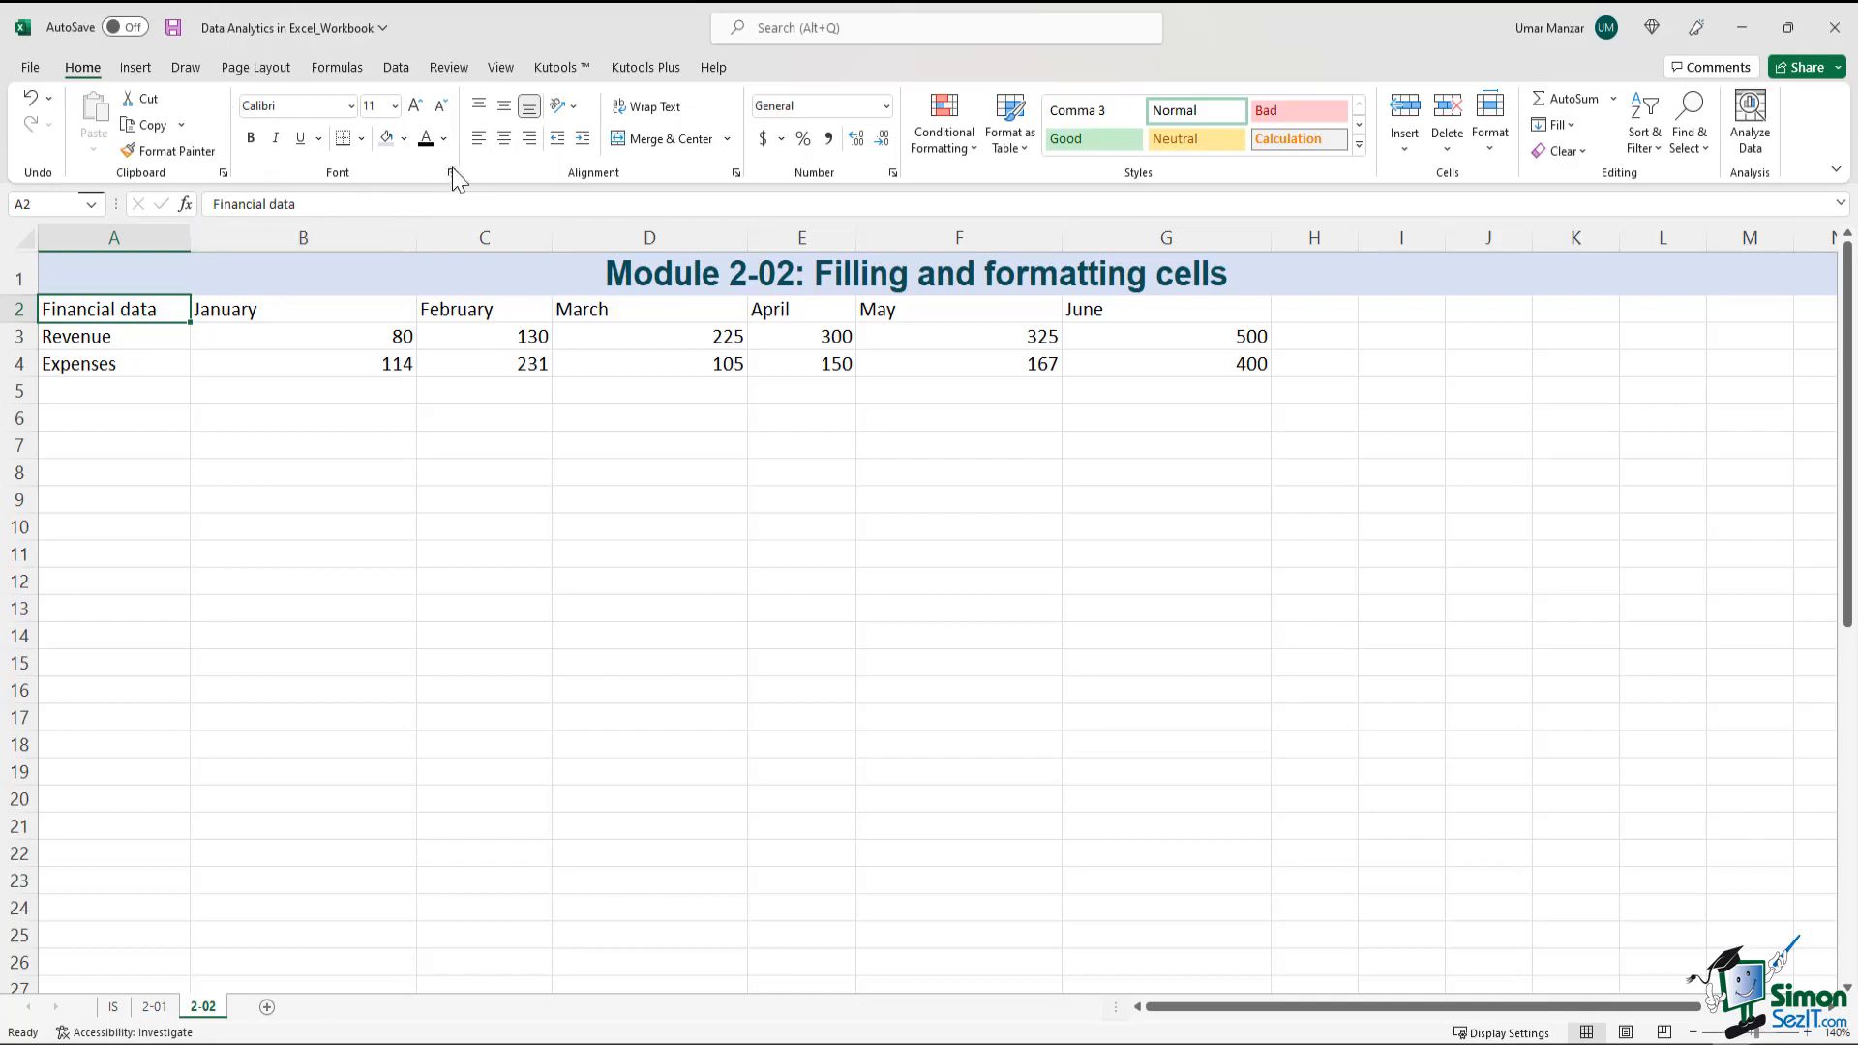
Make the "Financial data" heading in A2 bold, italic and underlined
click(251, 145)
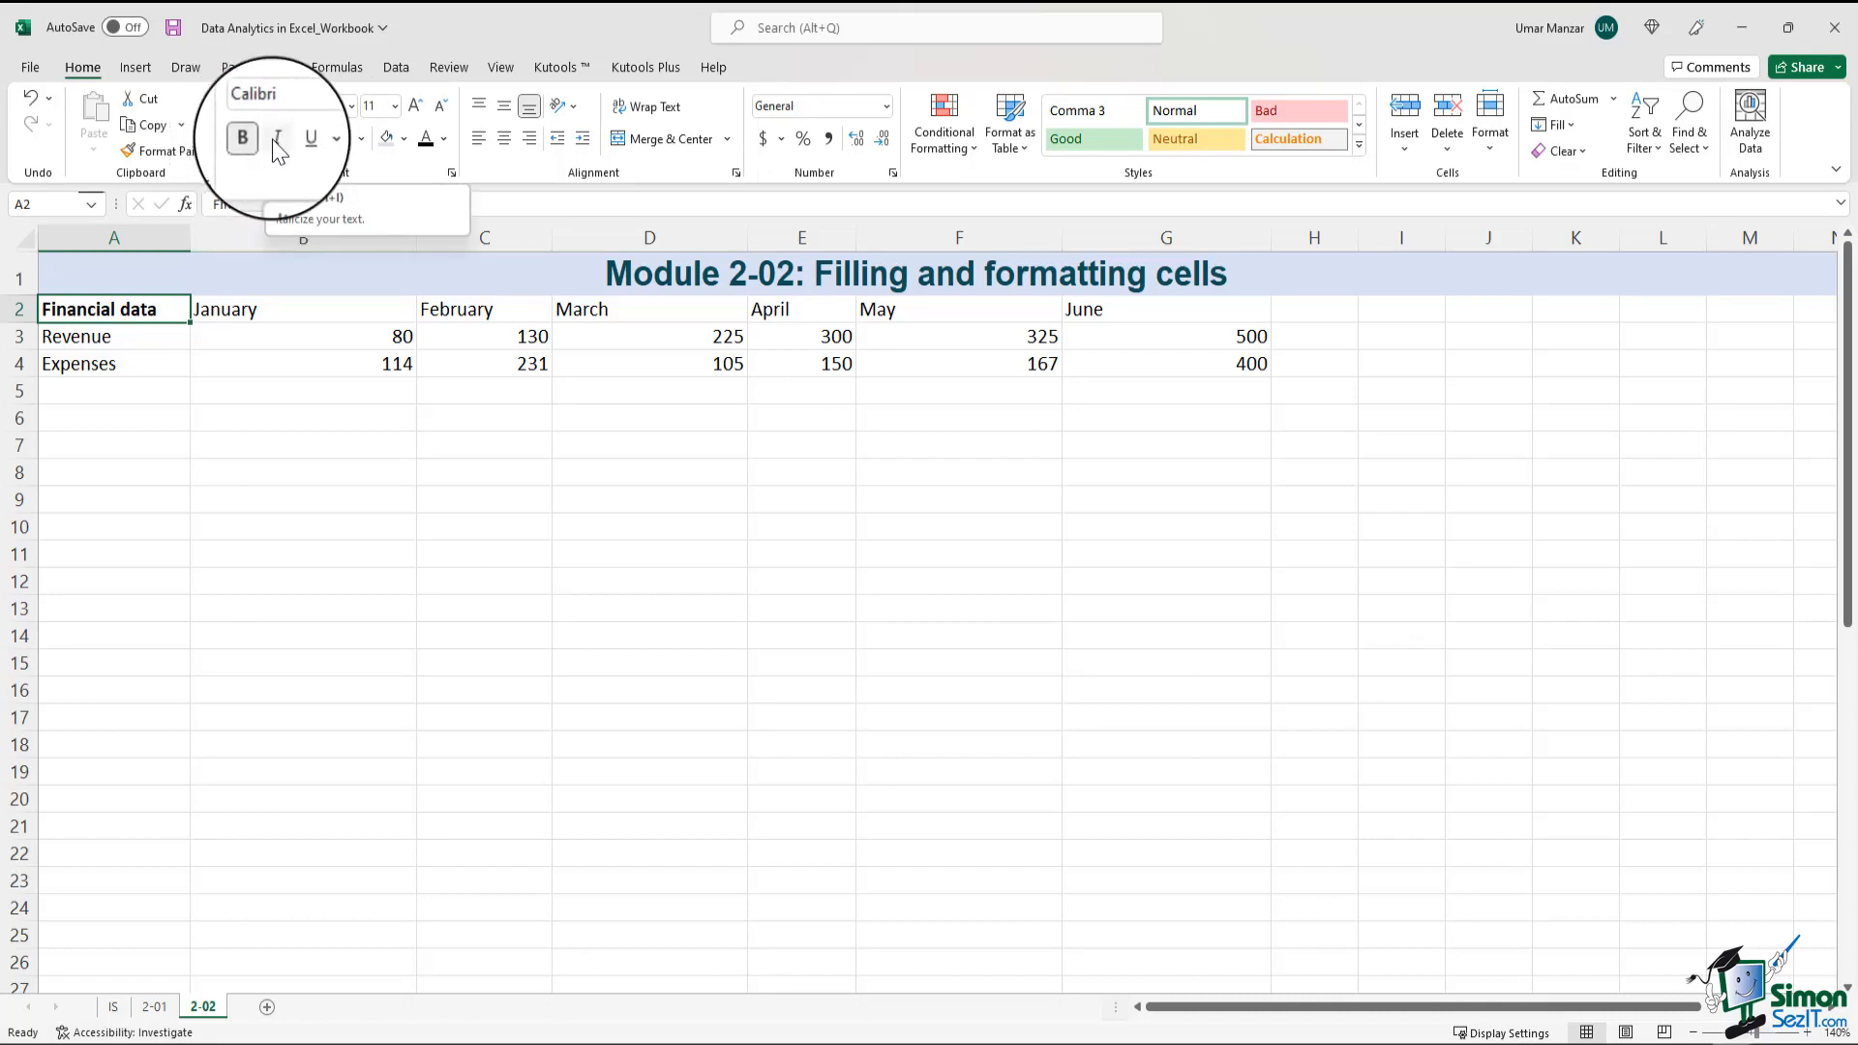
click(277, 145)
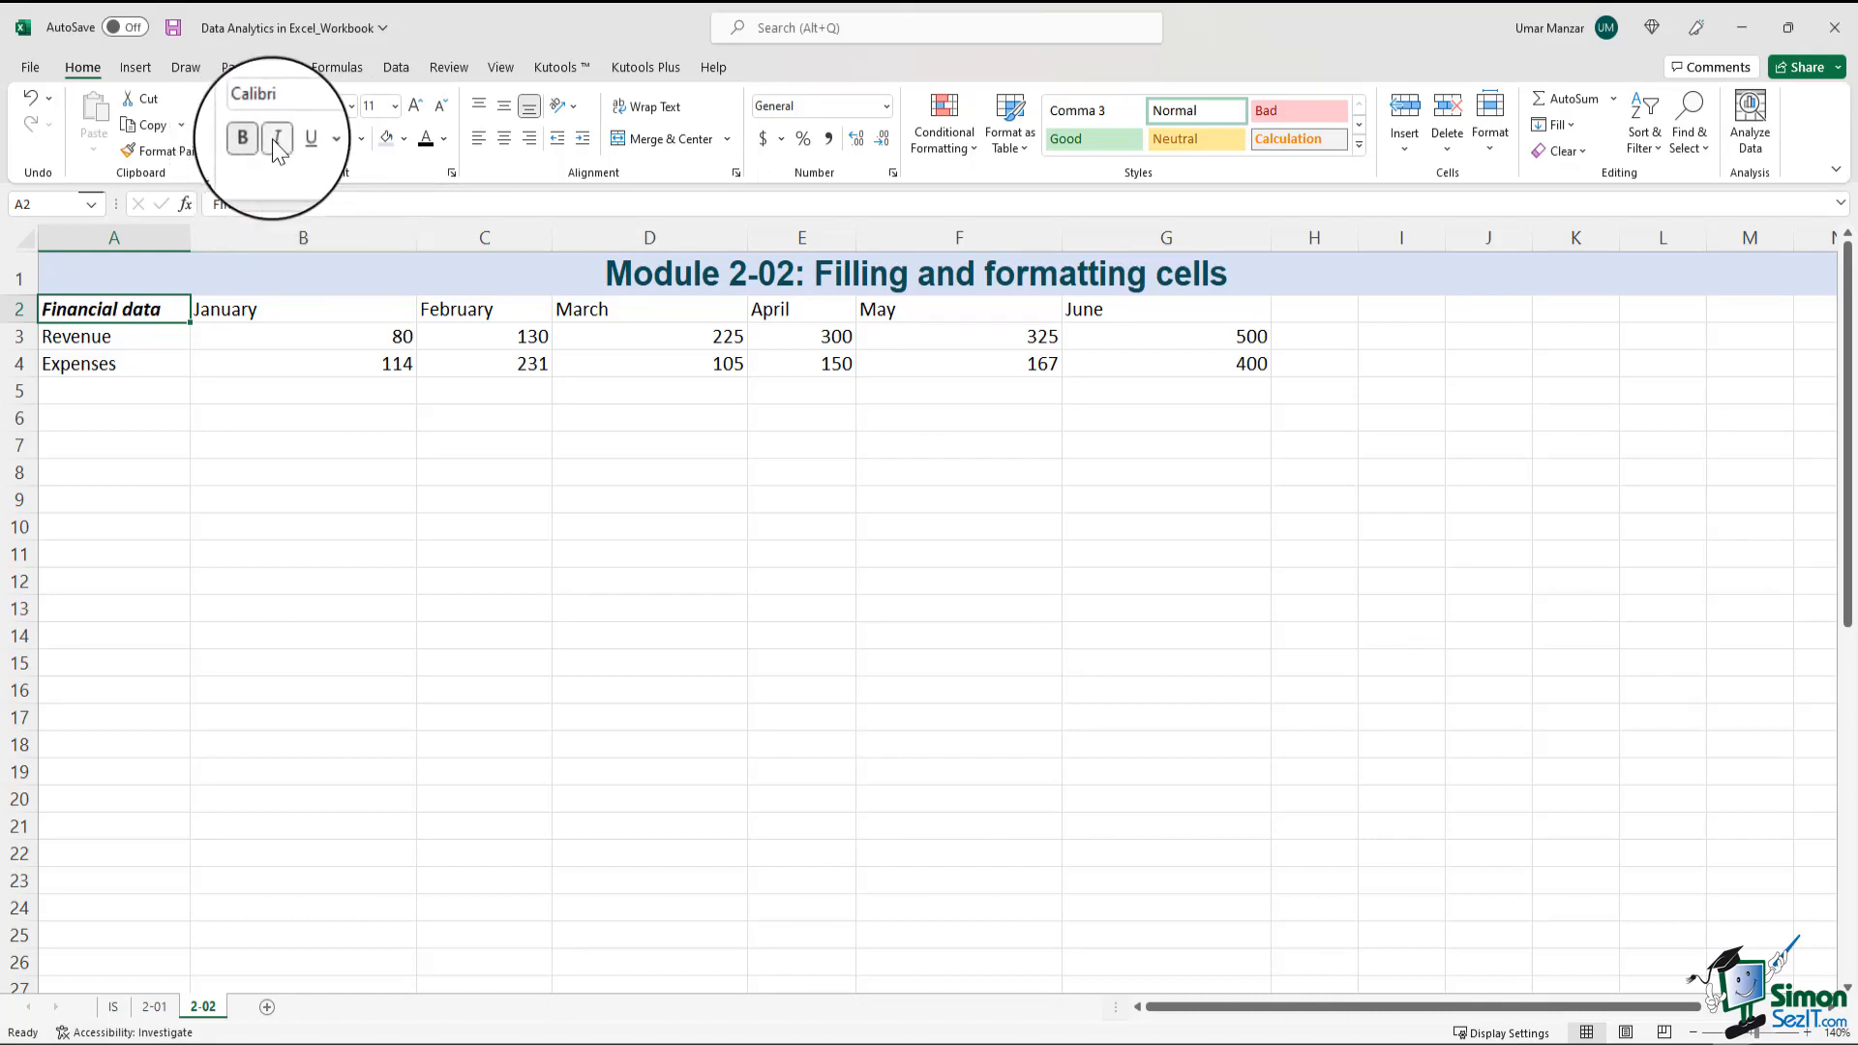
click(301, 145)
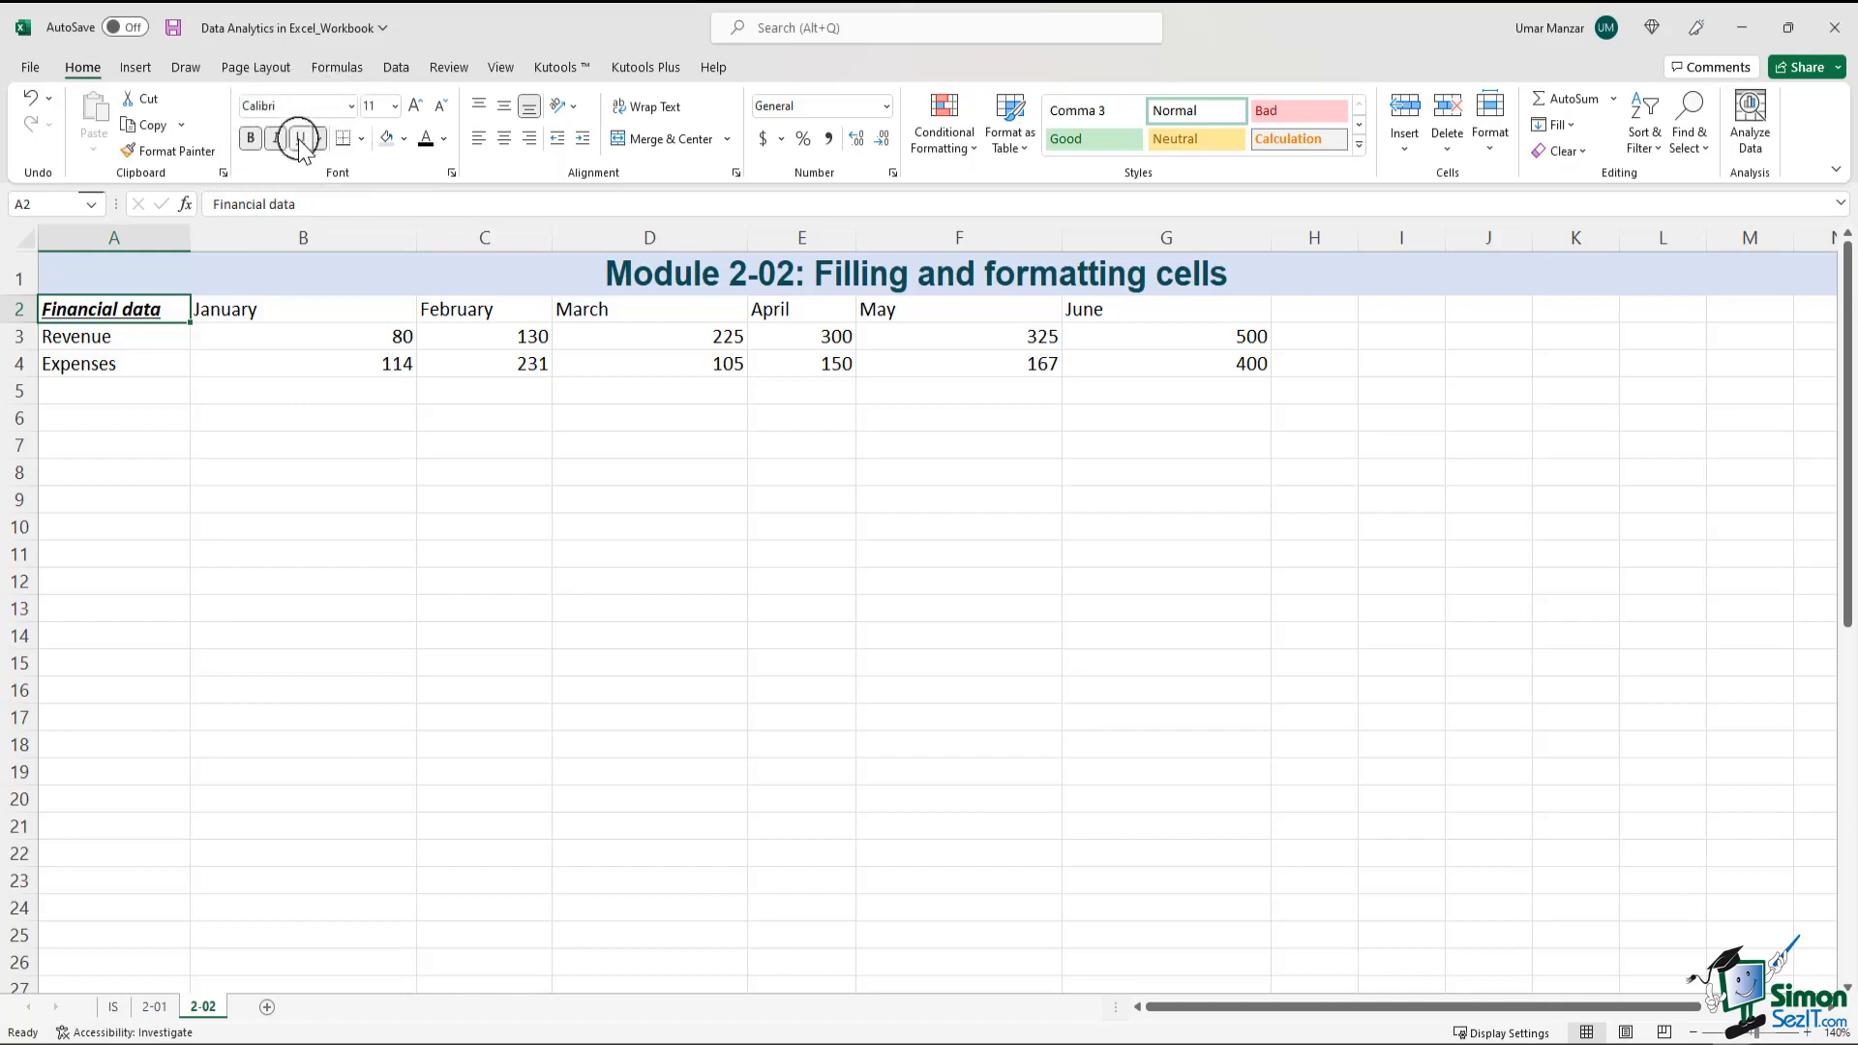
click(401, 465)
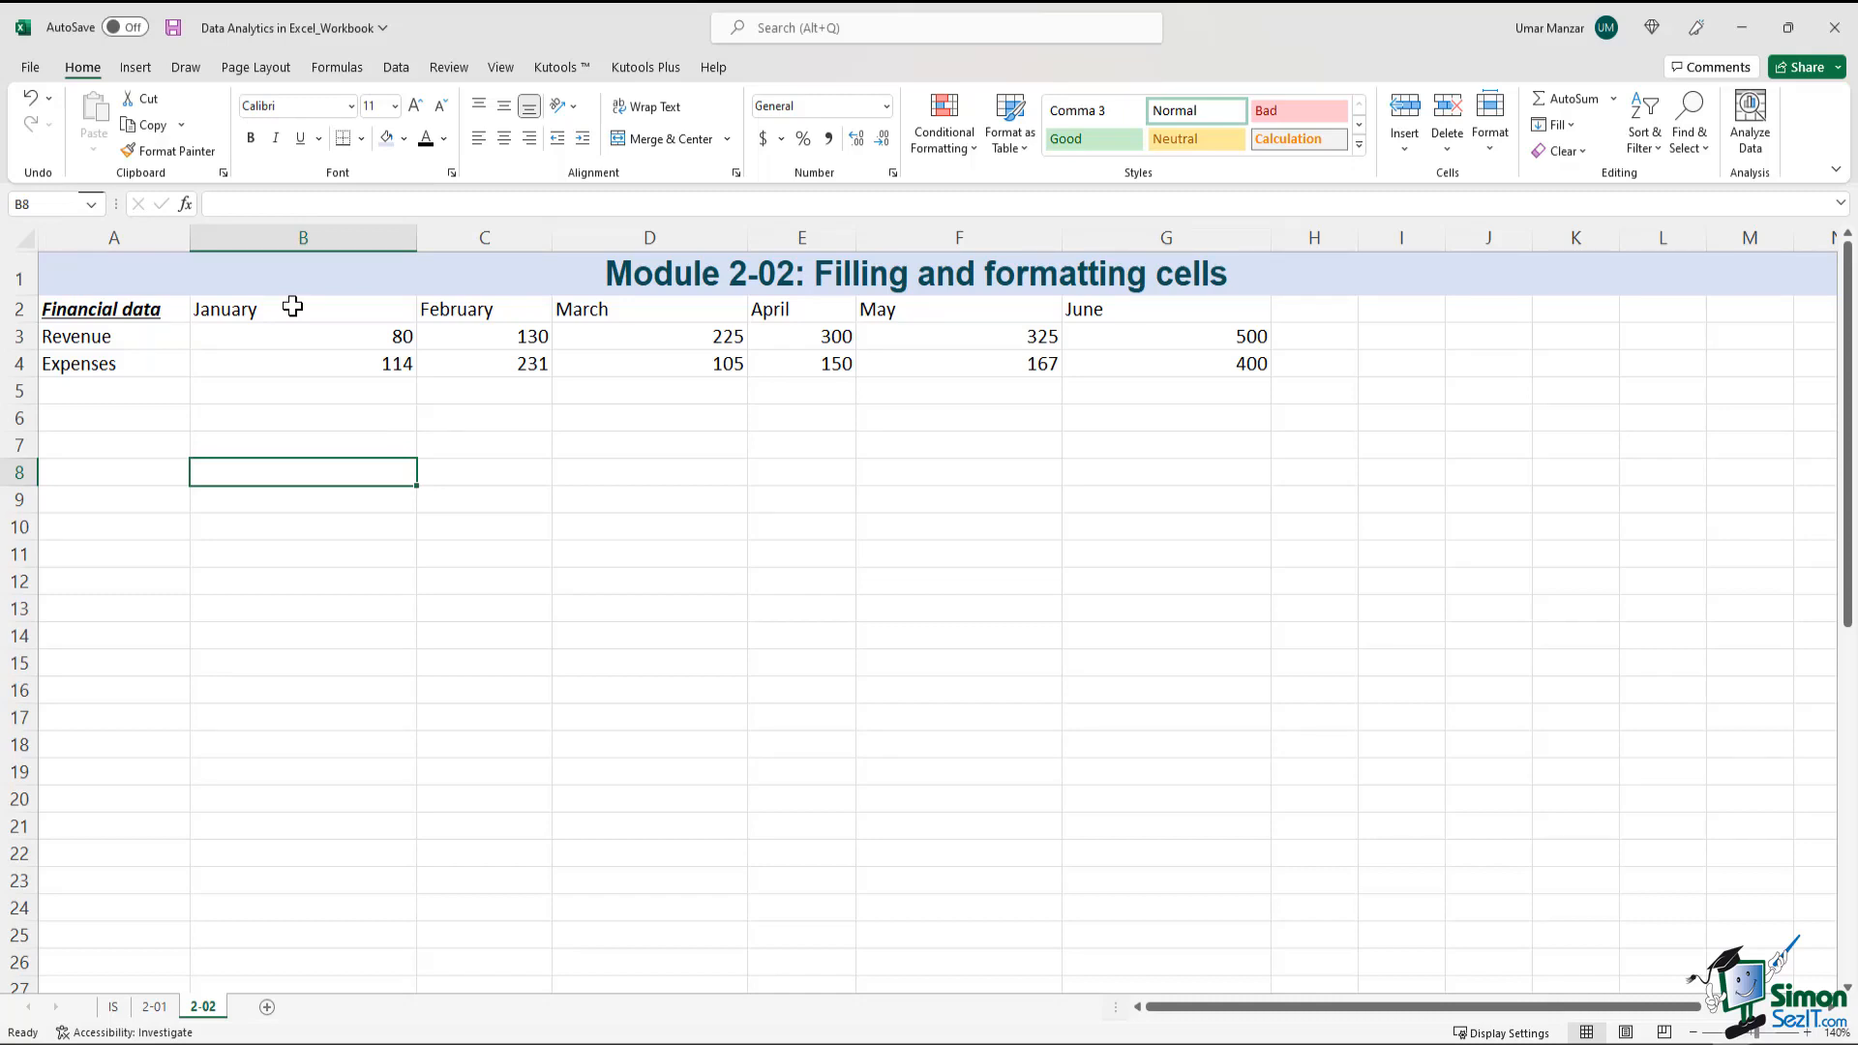
Center the January to June headings in B2:G2 horizontally and middle-align them vertically
drag(293, 307, 1173, 315)
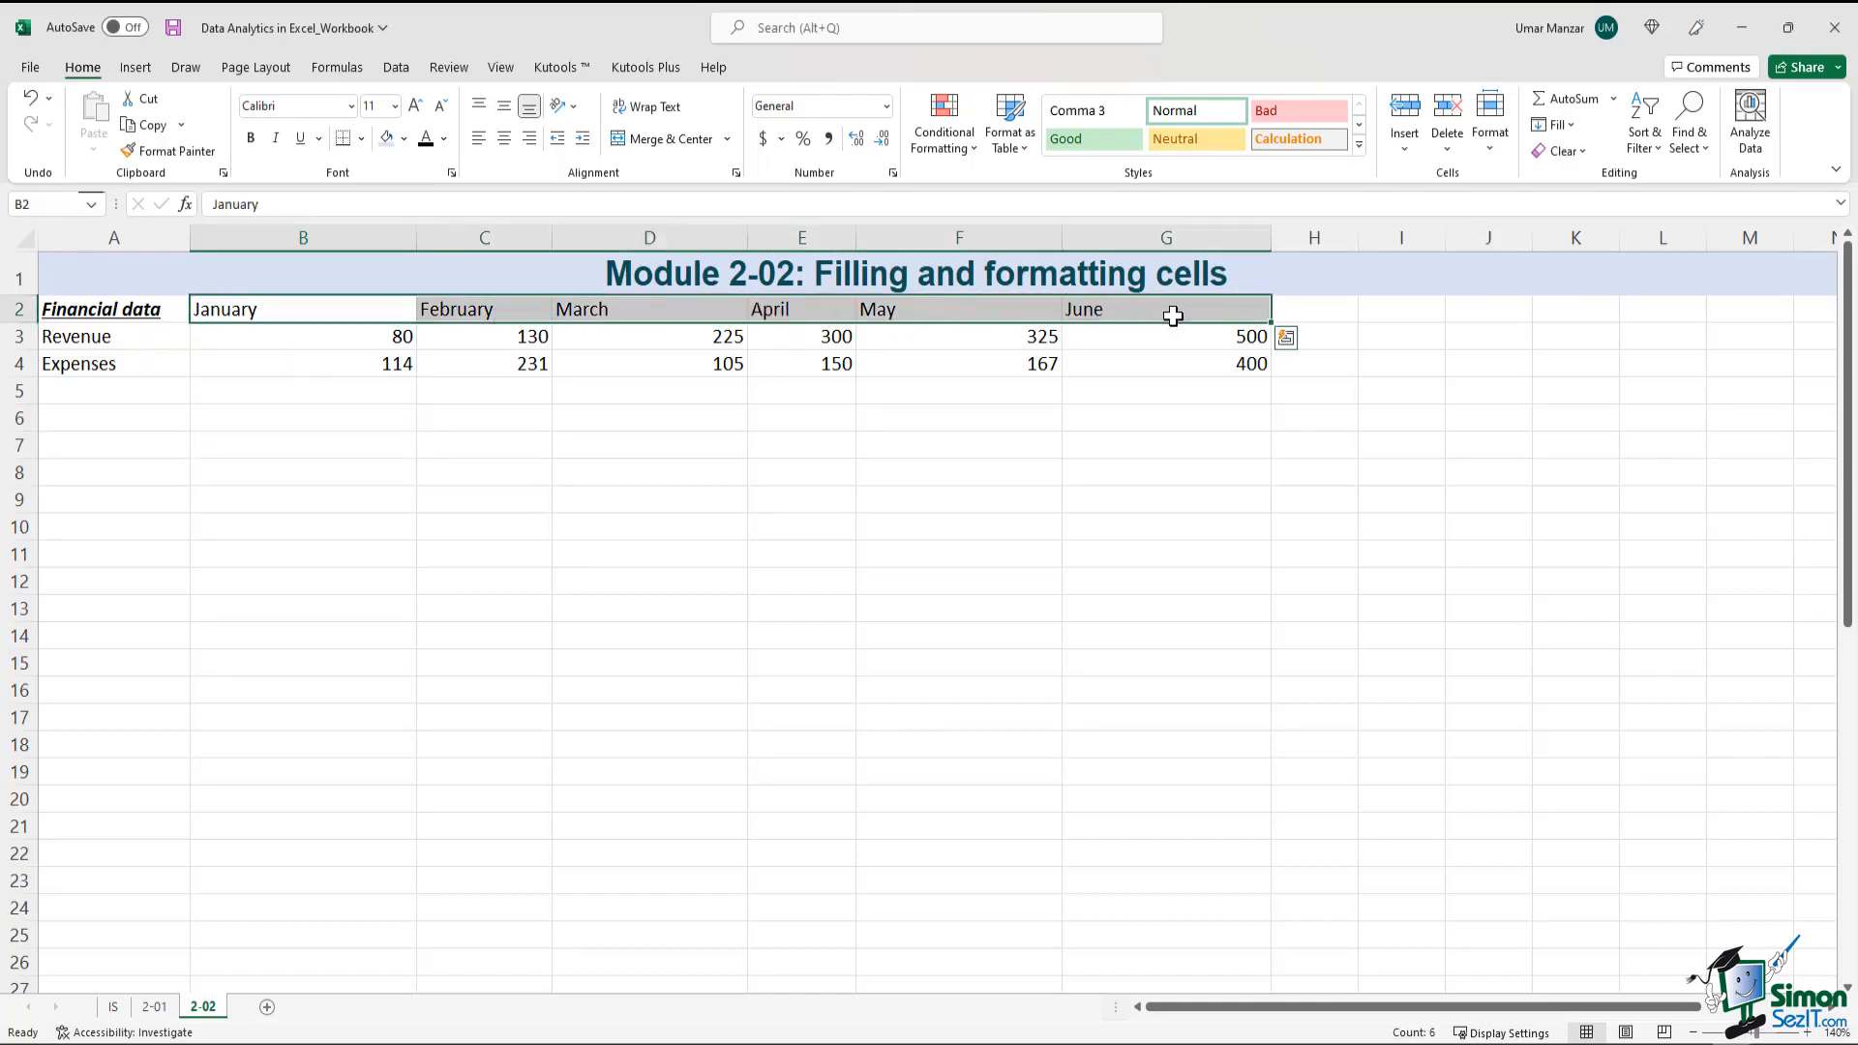
click(504, 136)
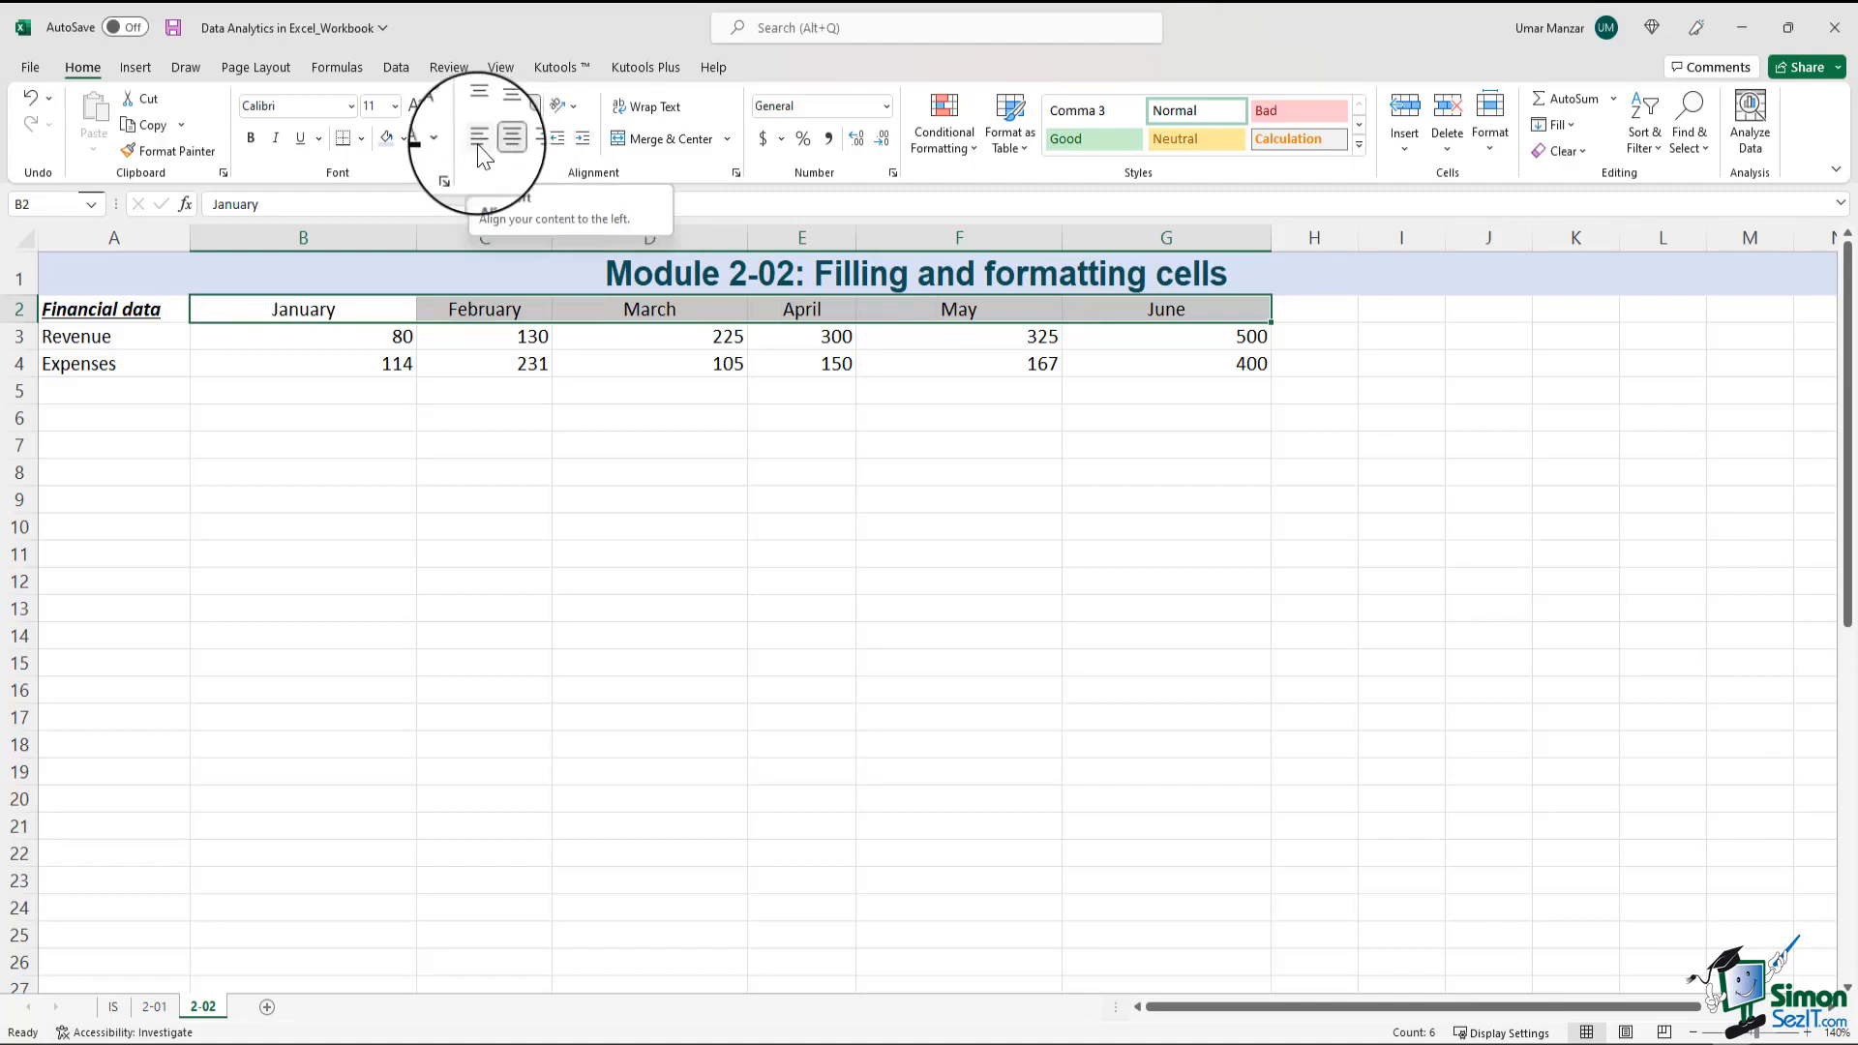
click(481, 146)
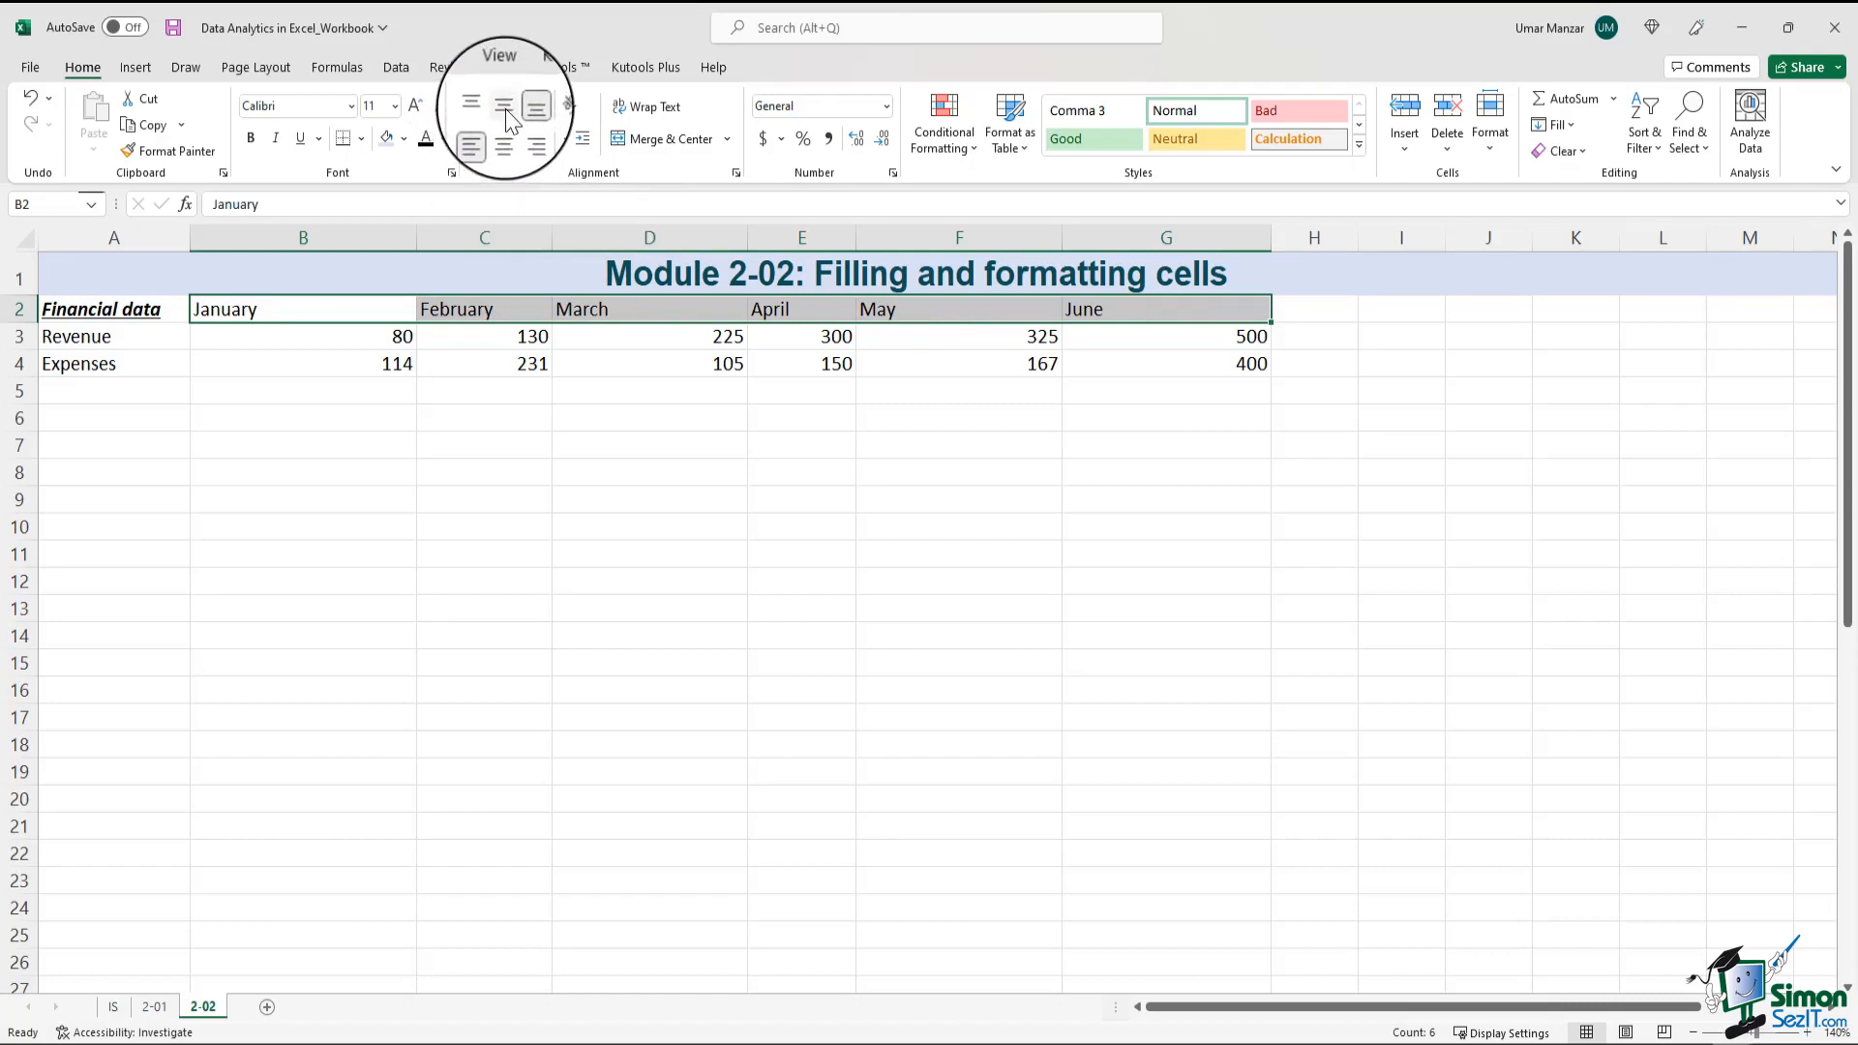
click(505, 106)
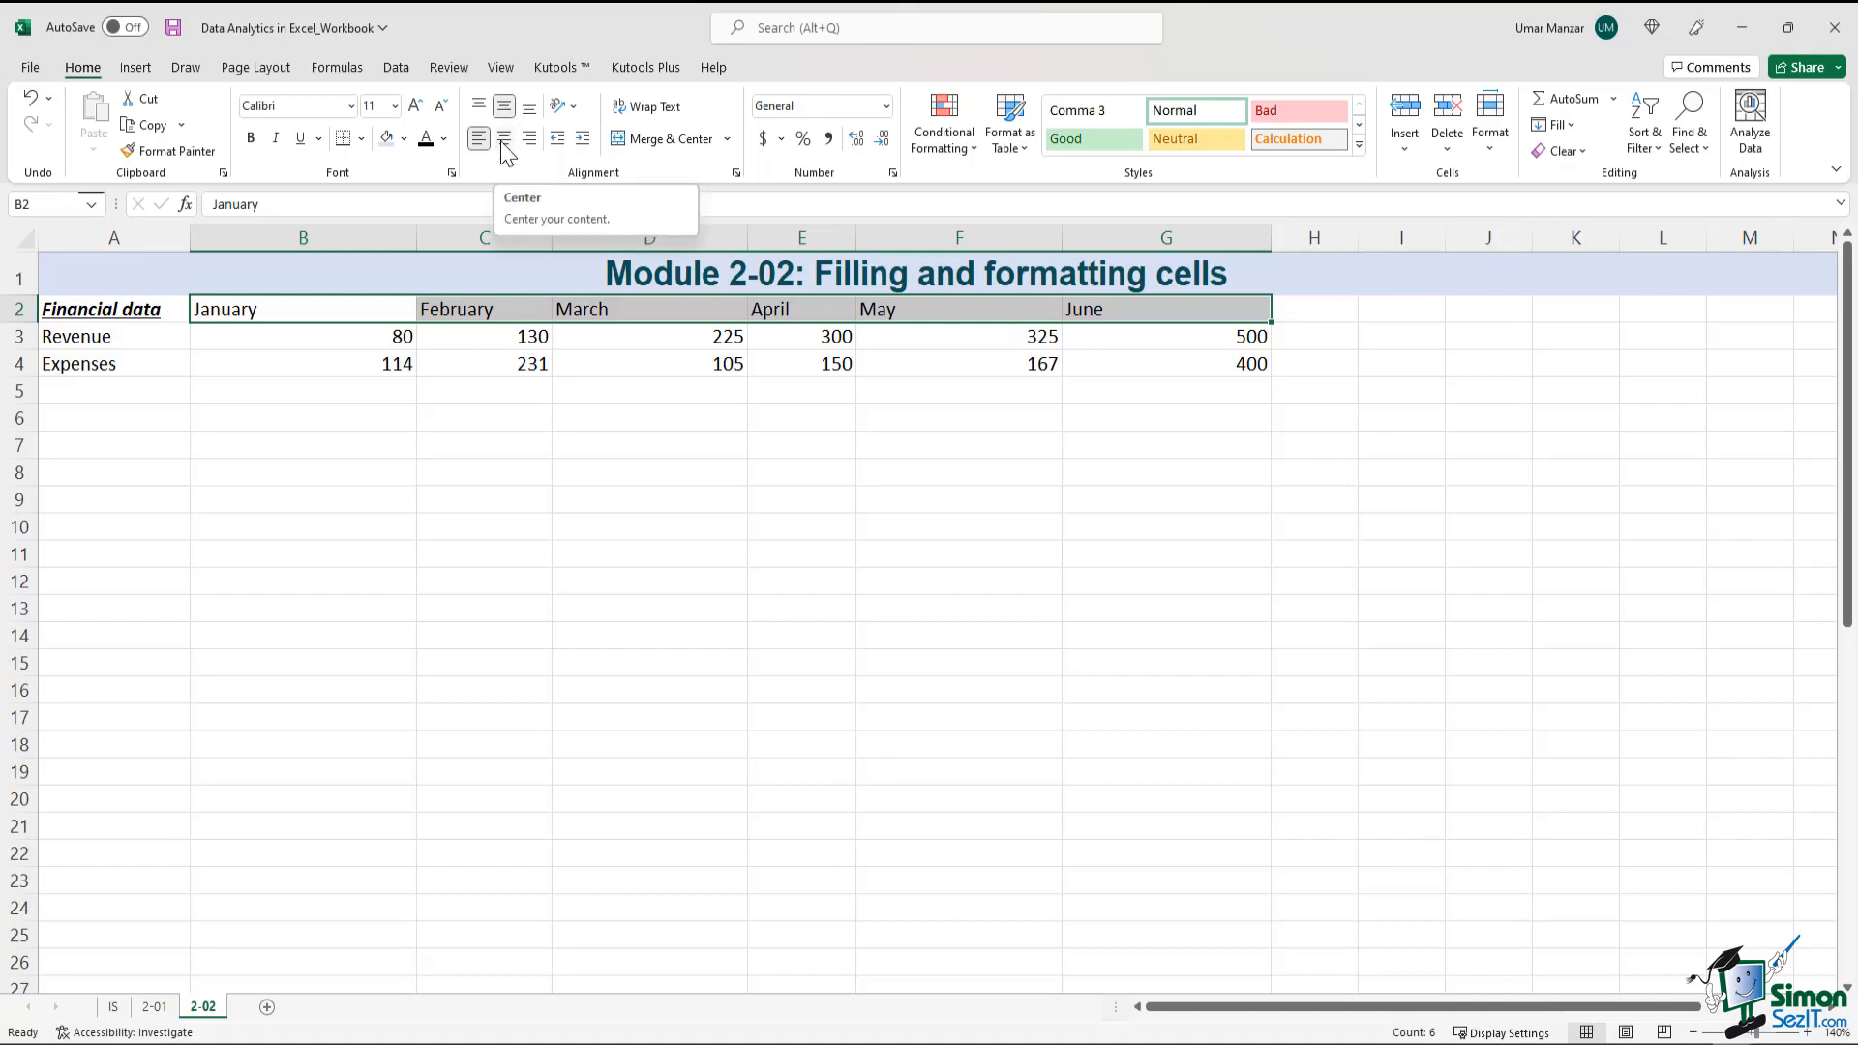
click(504, 140)
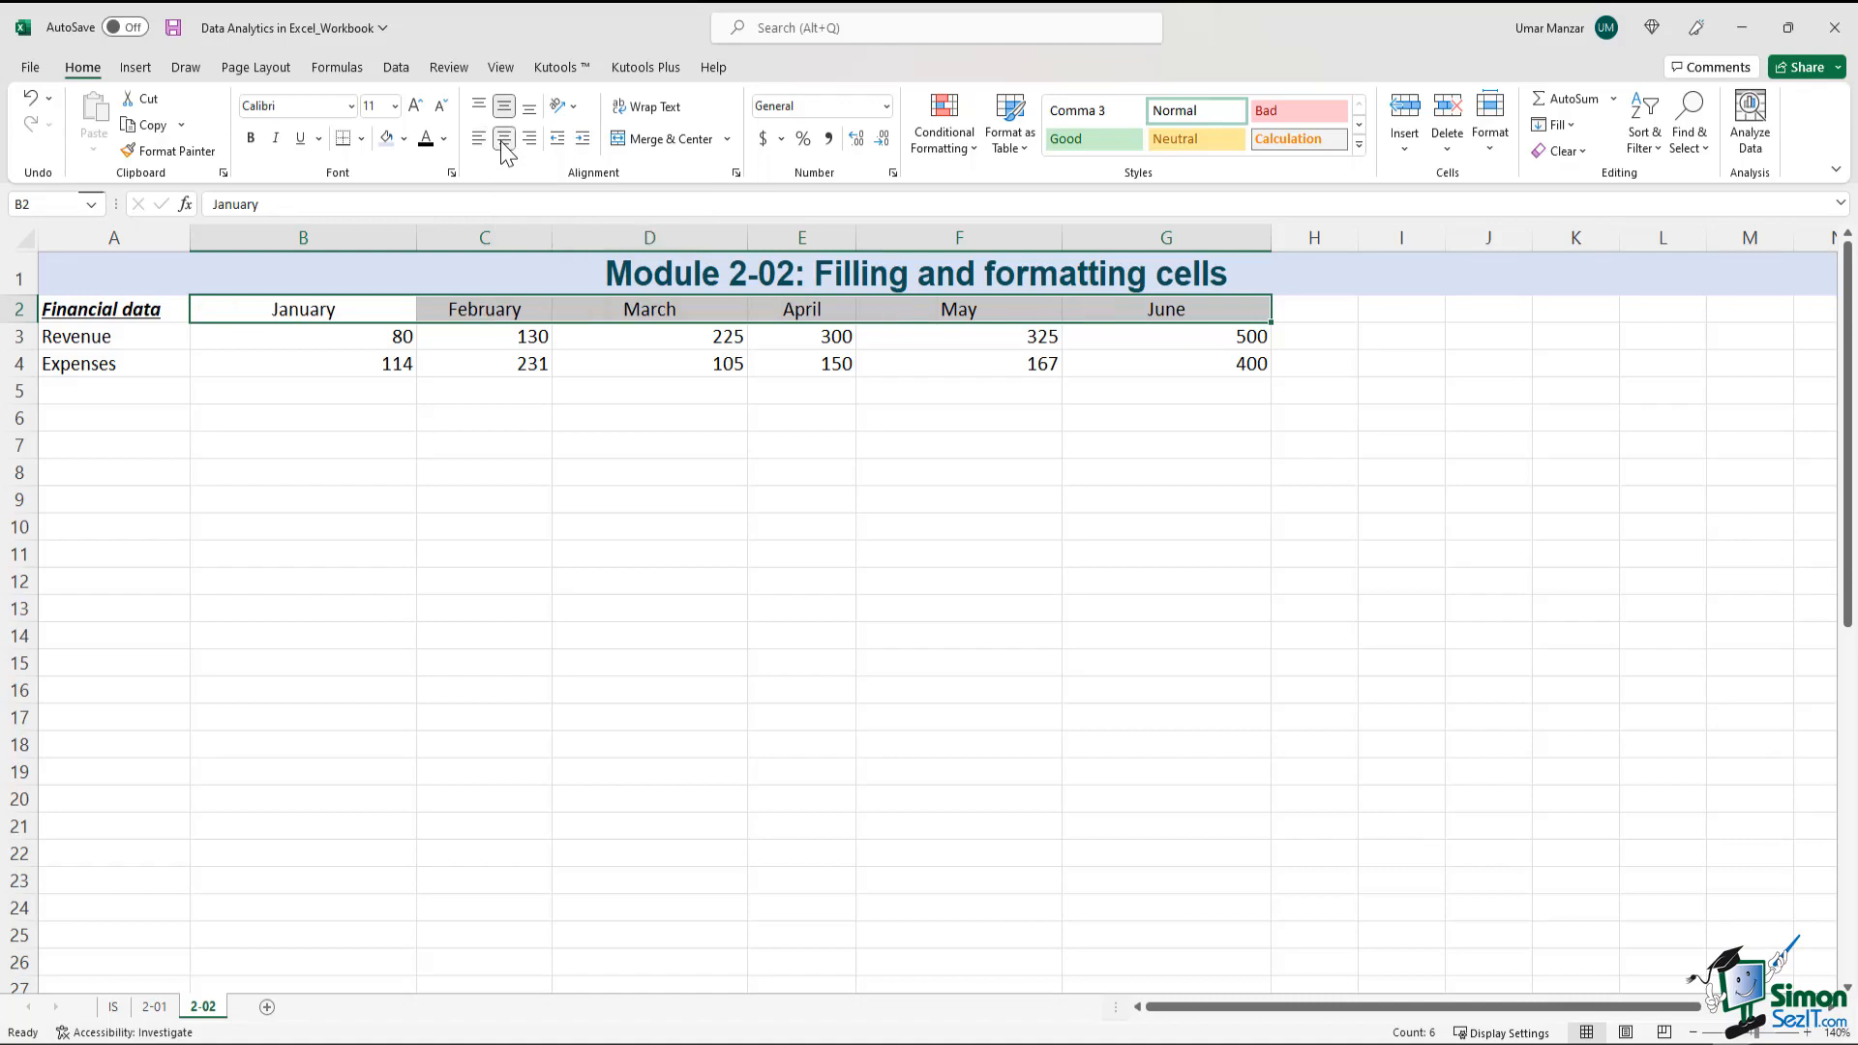
click(488, 503)
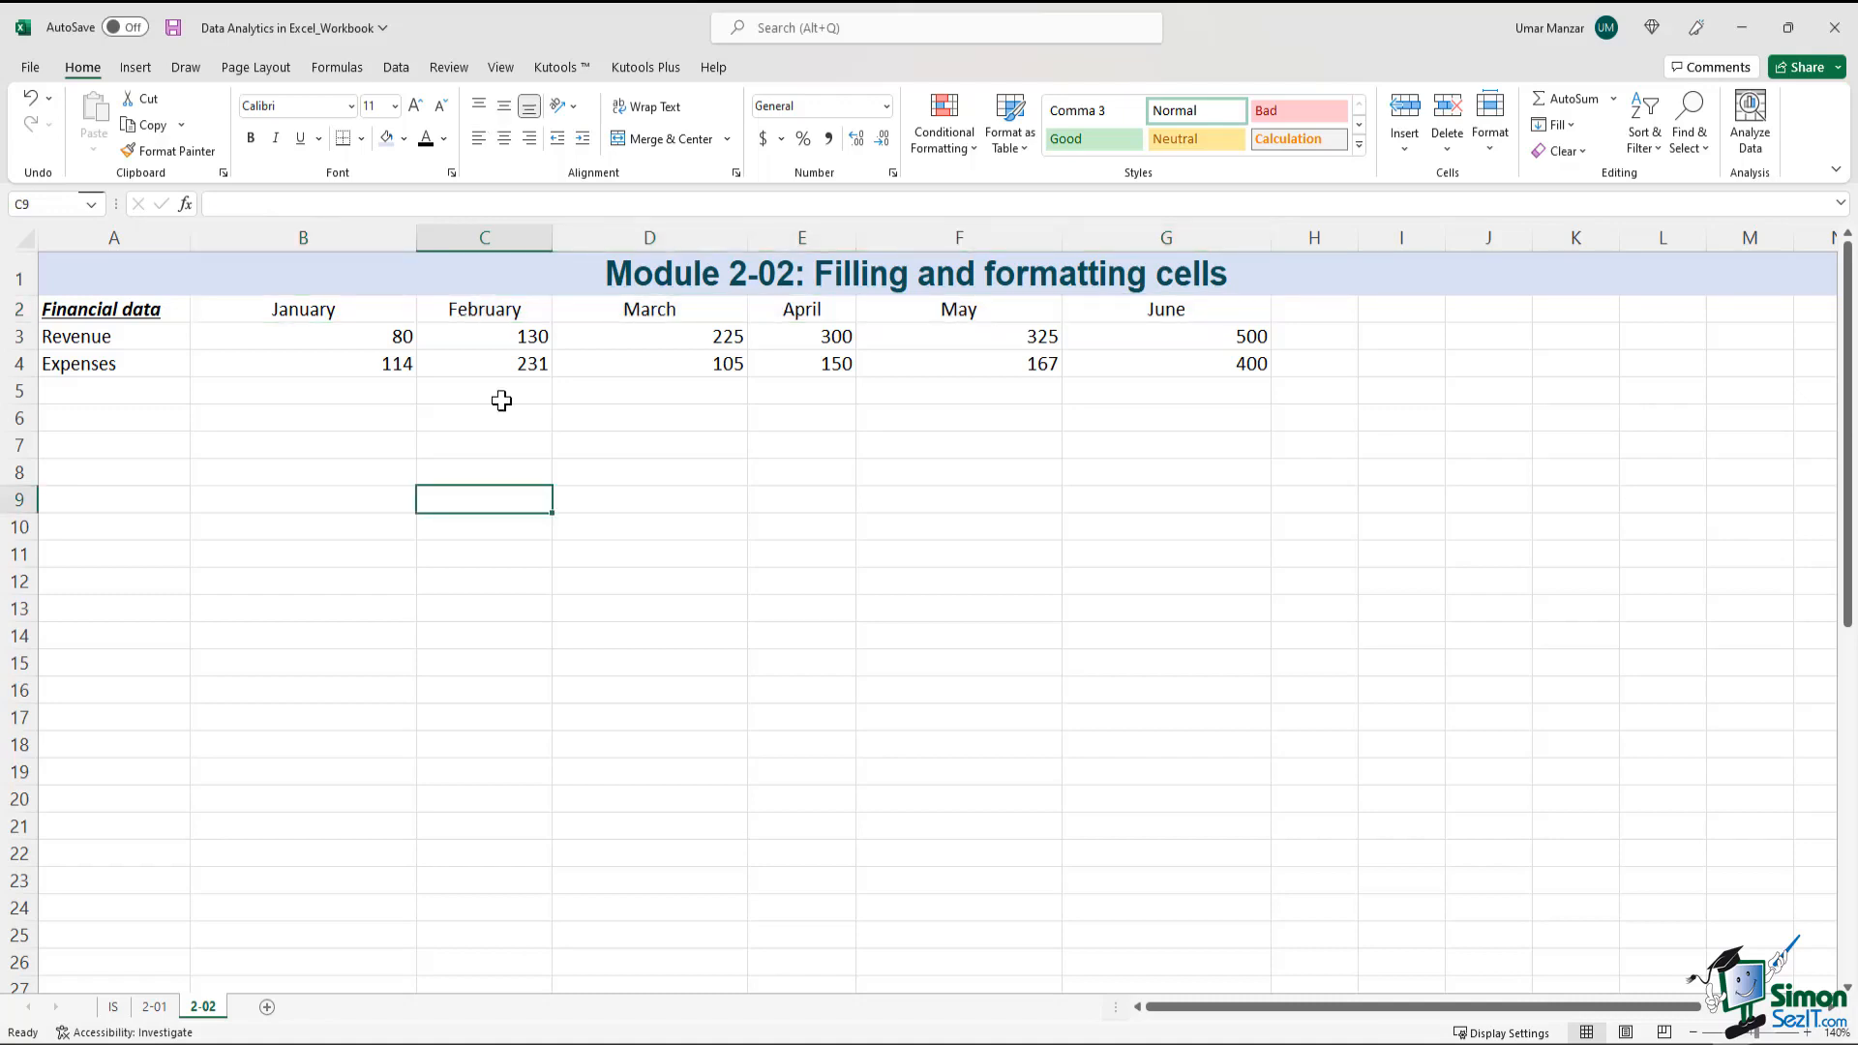
Set the font size of the whole table, A2:G4, to 12
drag(187, 315, 1202, 365)
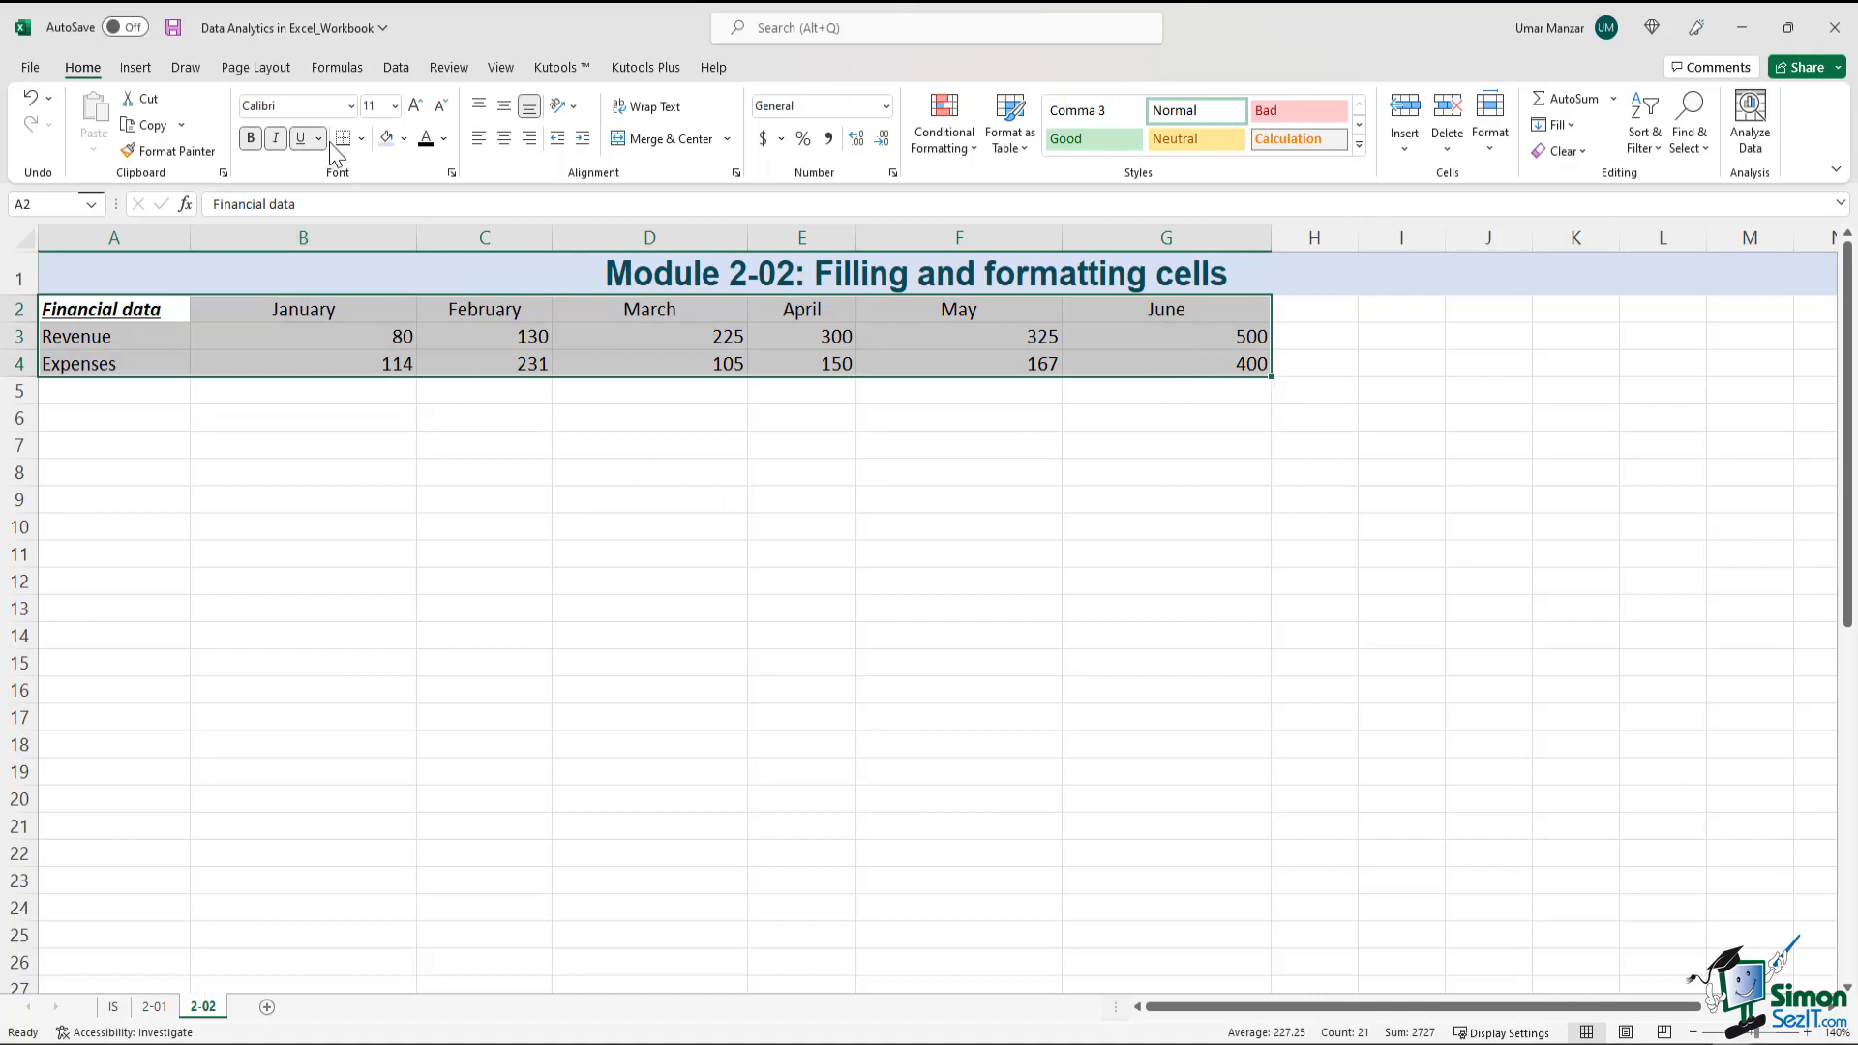
click(395, 105)
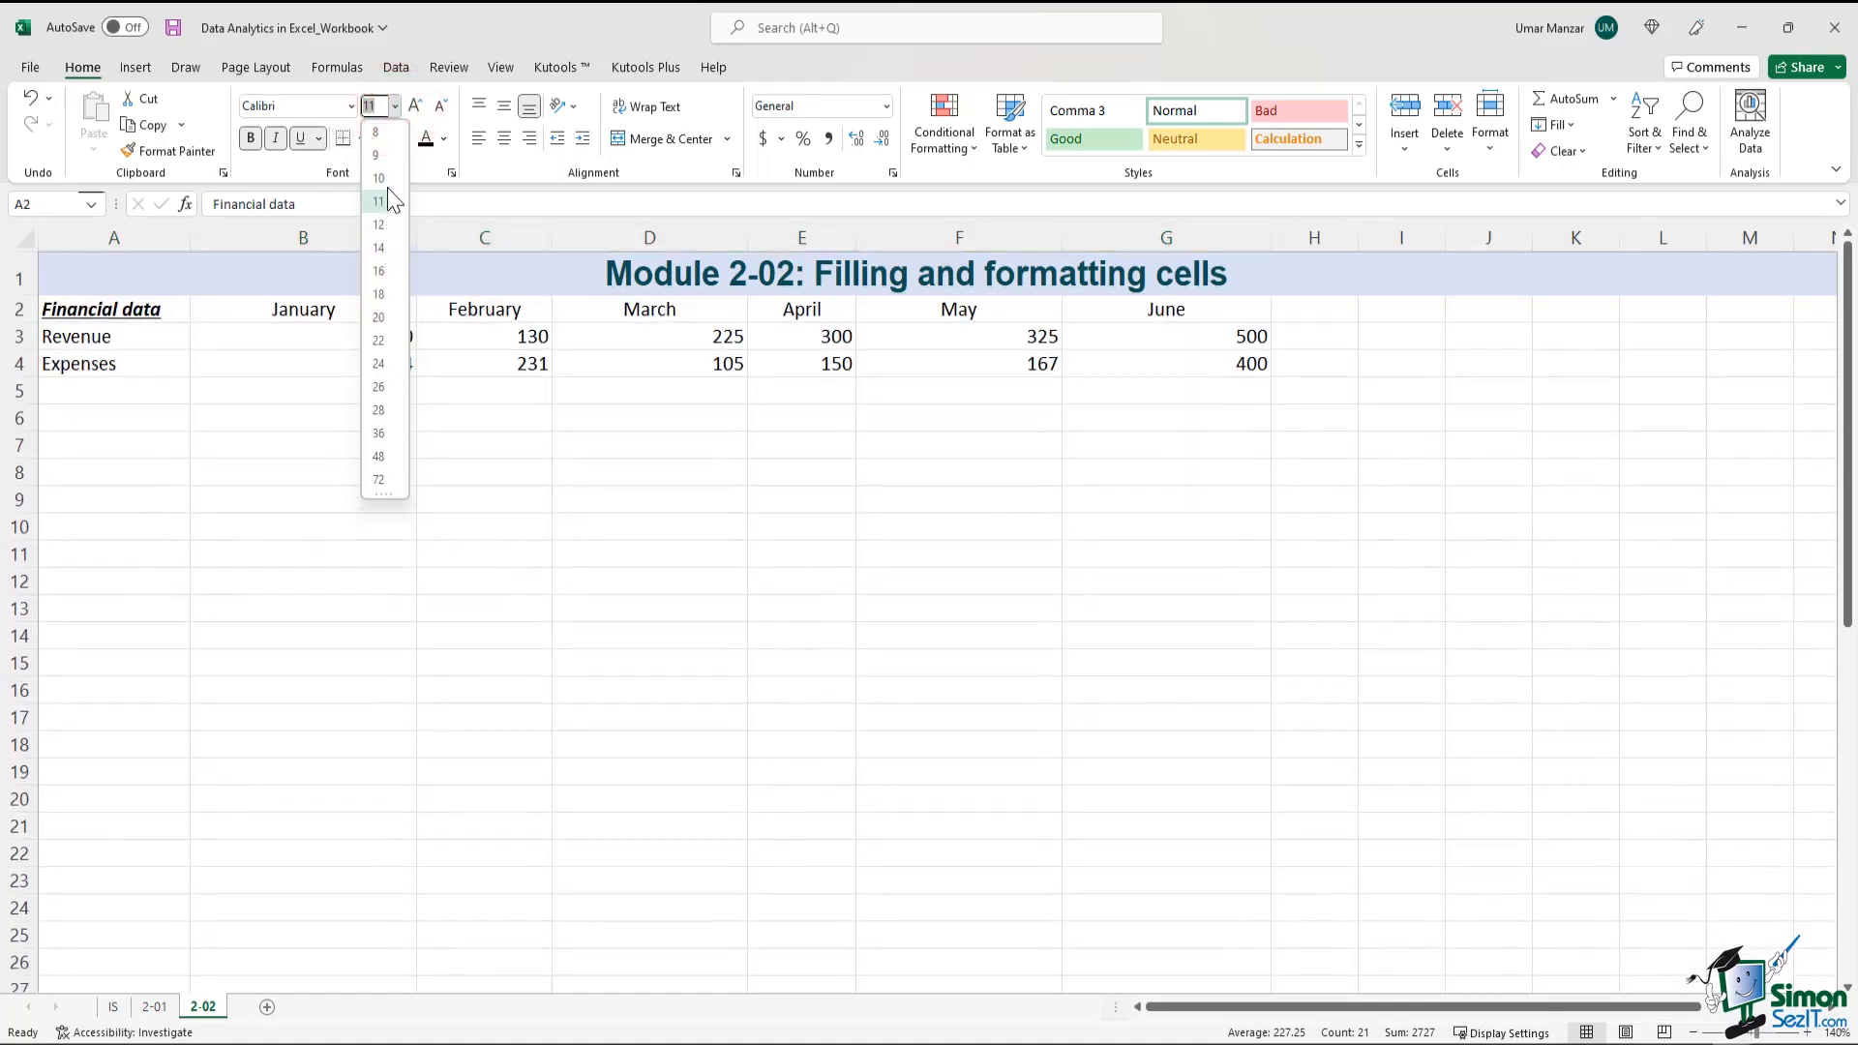
key(Escape)
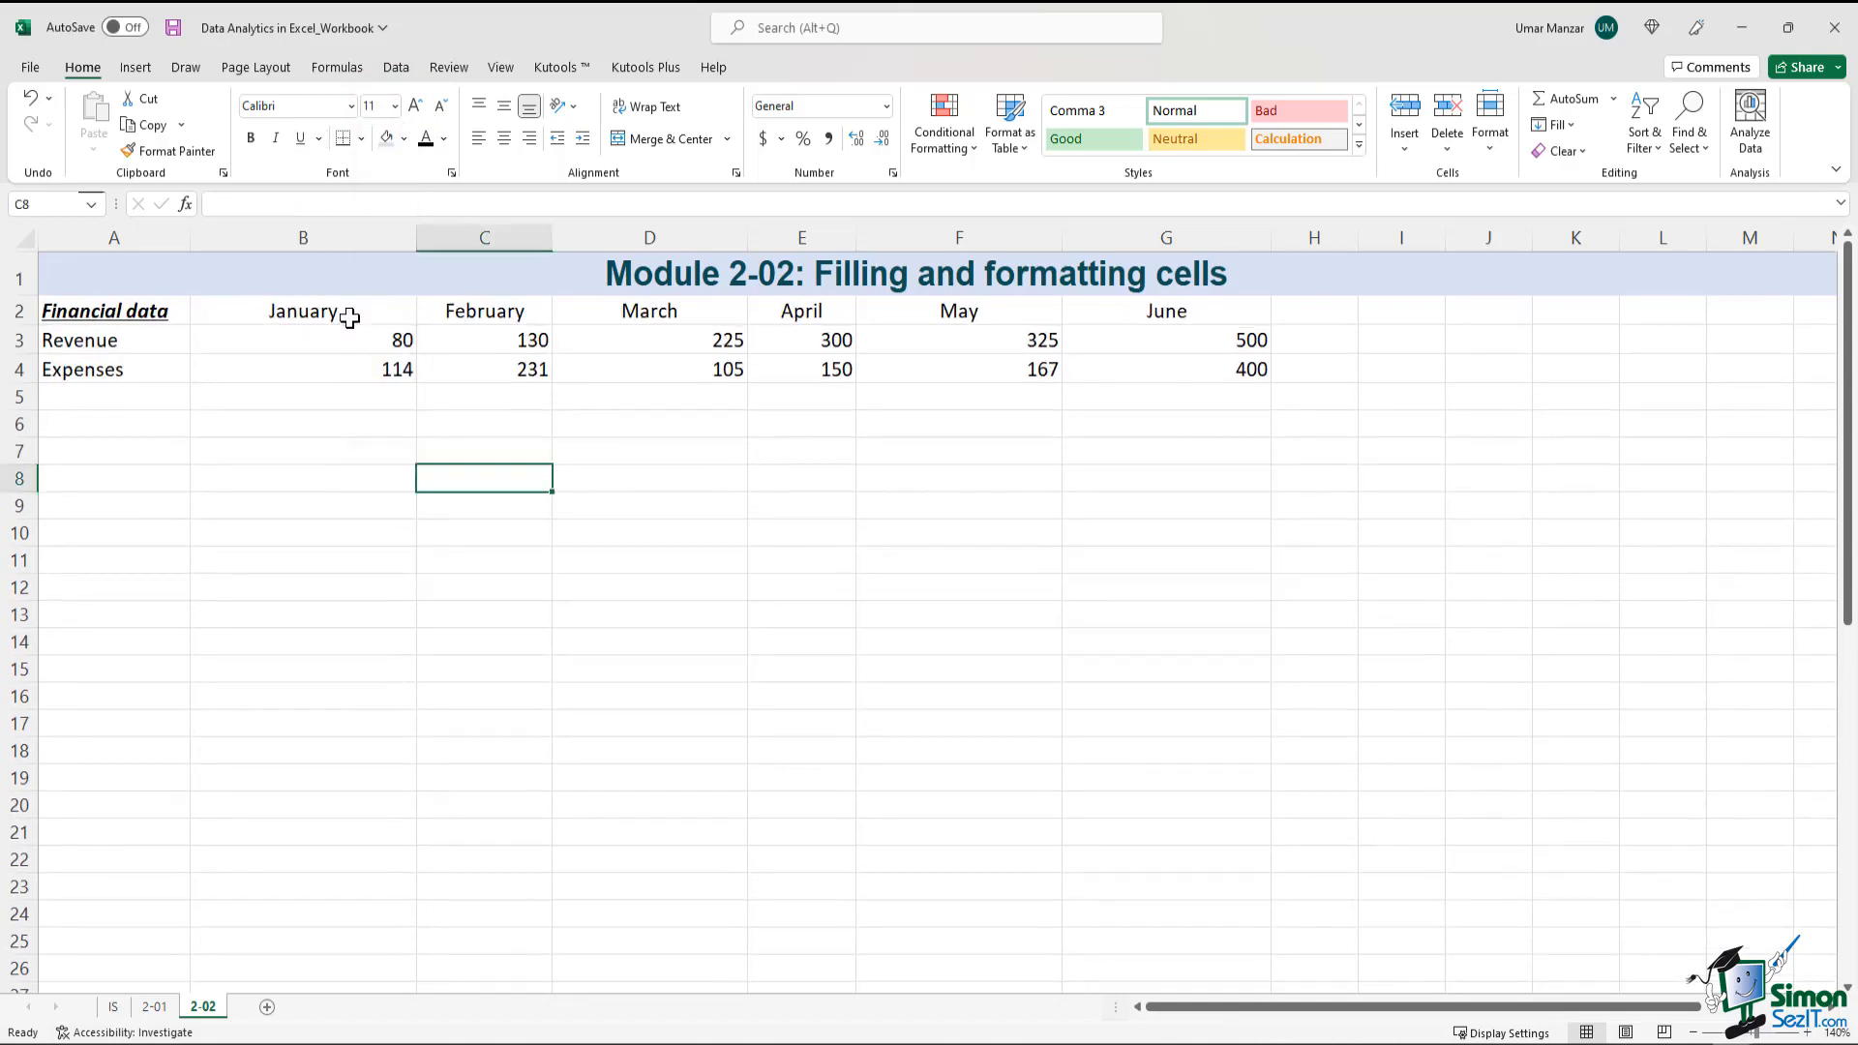
Set the month headings in B2:G2 to a black font and fill them with the lightest gold theme color
drag(348, 312, 1171, 324)
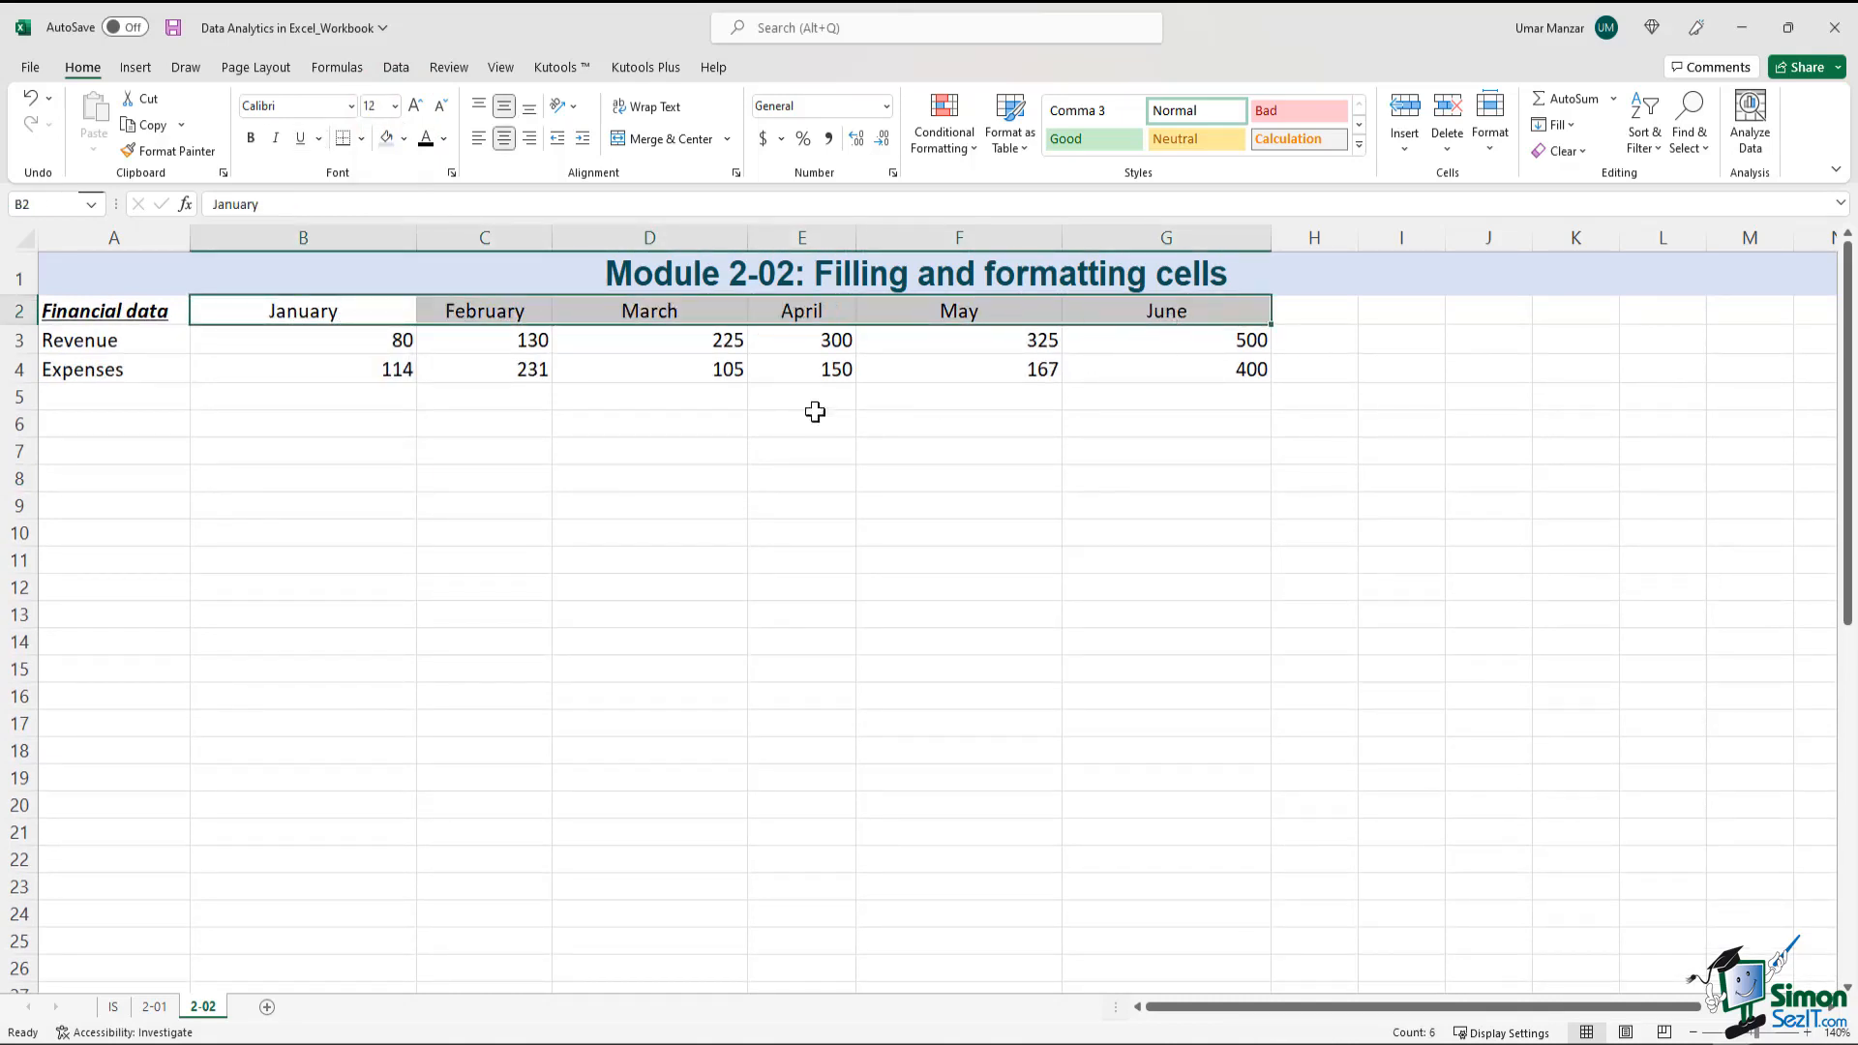
click(444, 138)
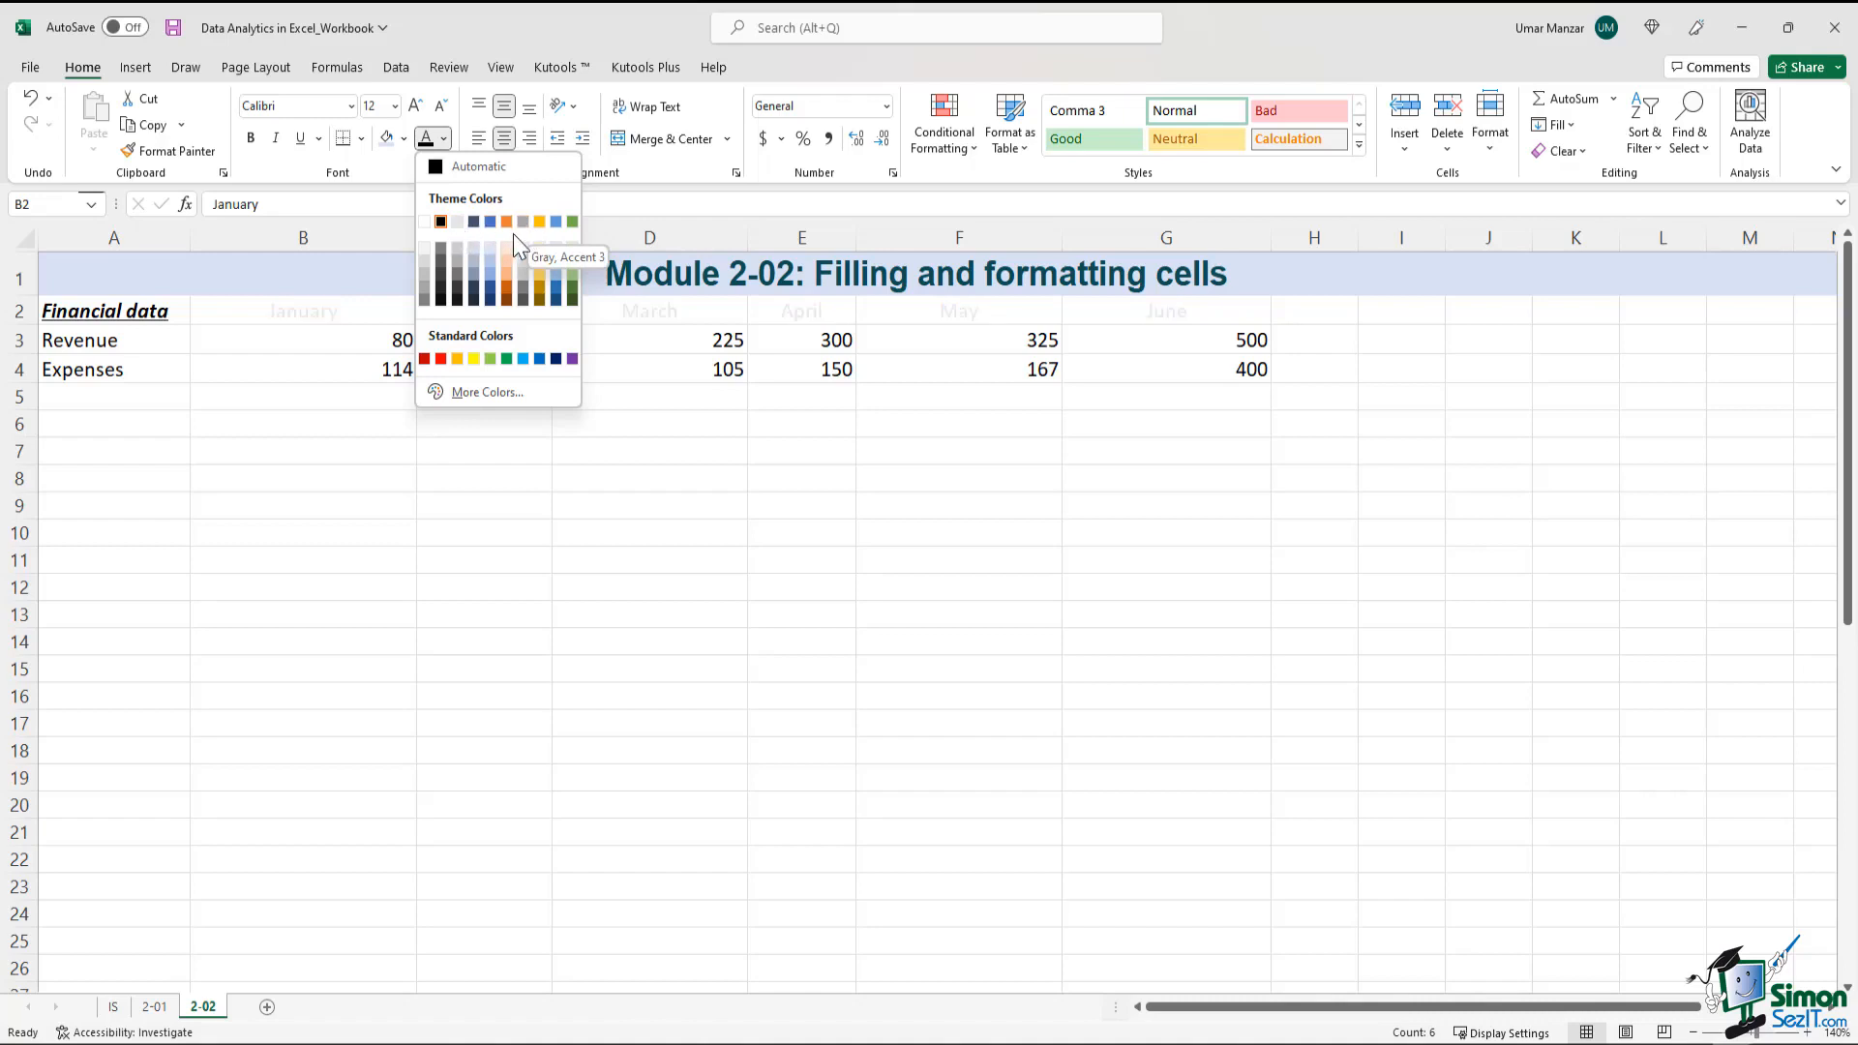
click(442, 223)
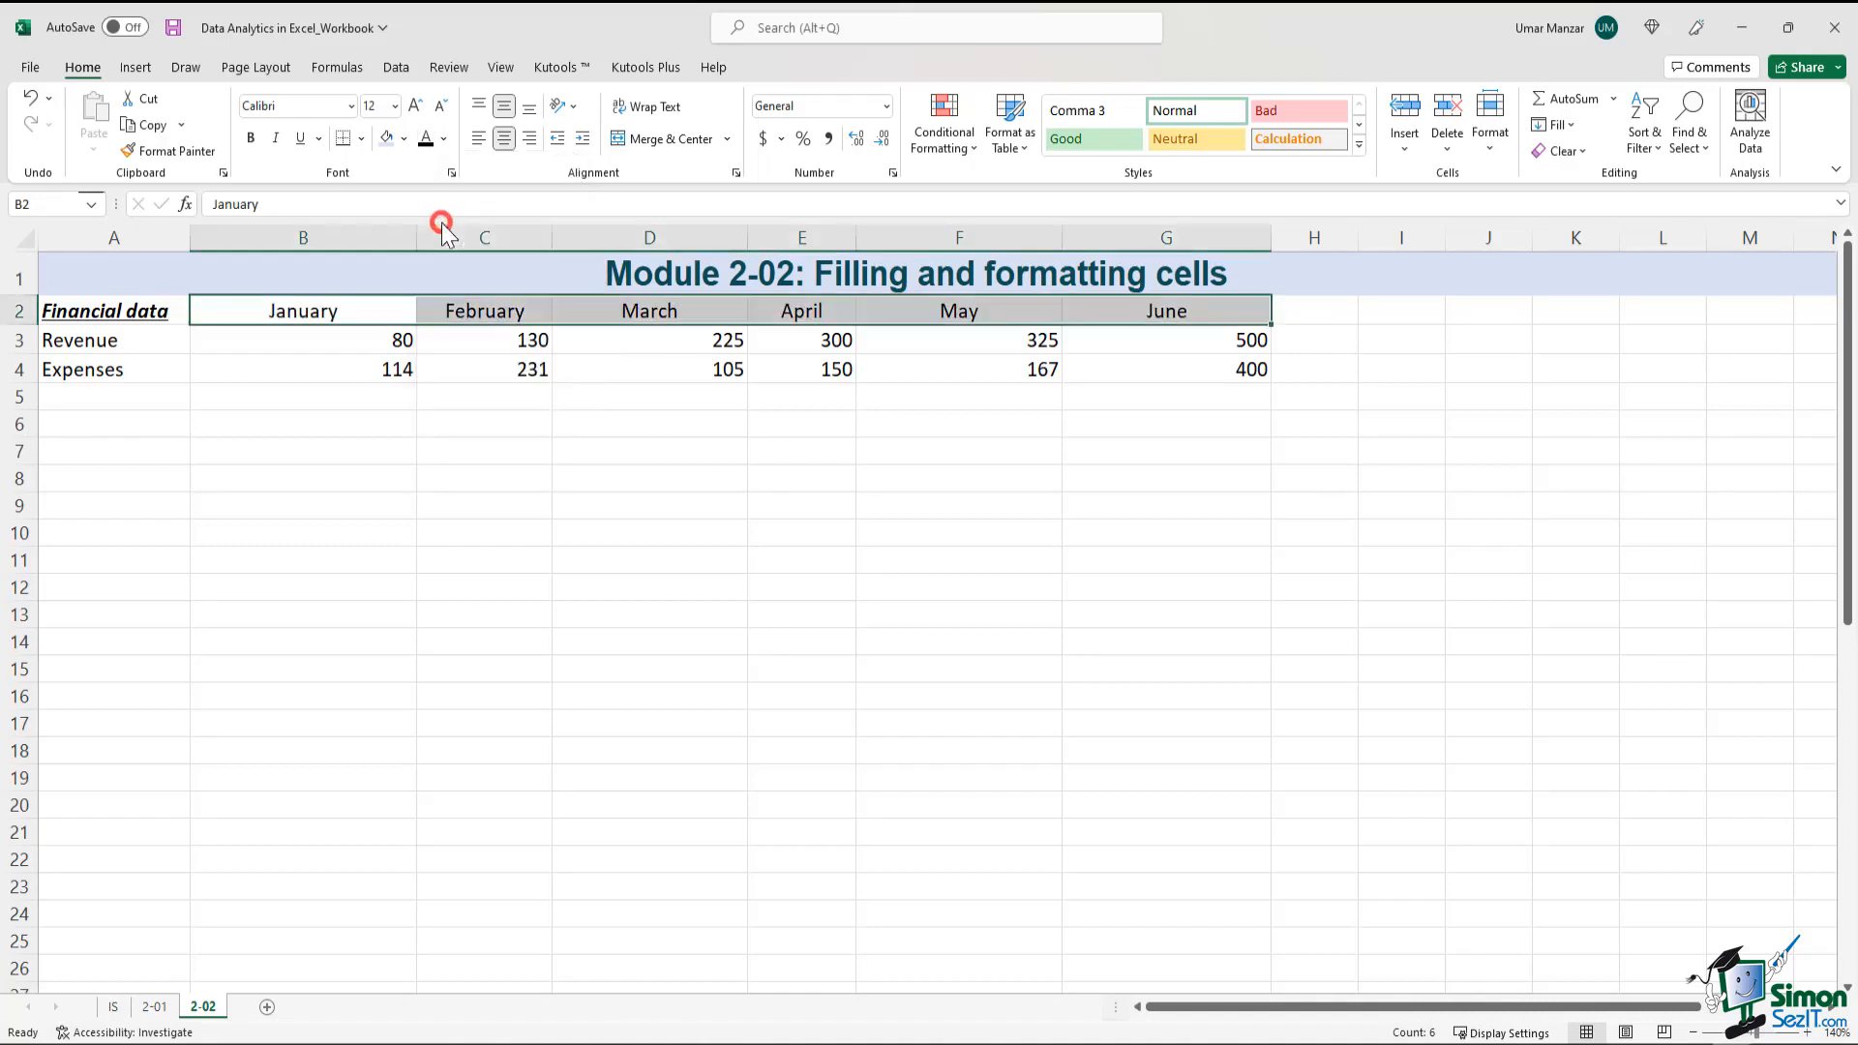
click(404, 139)
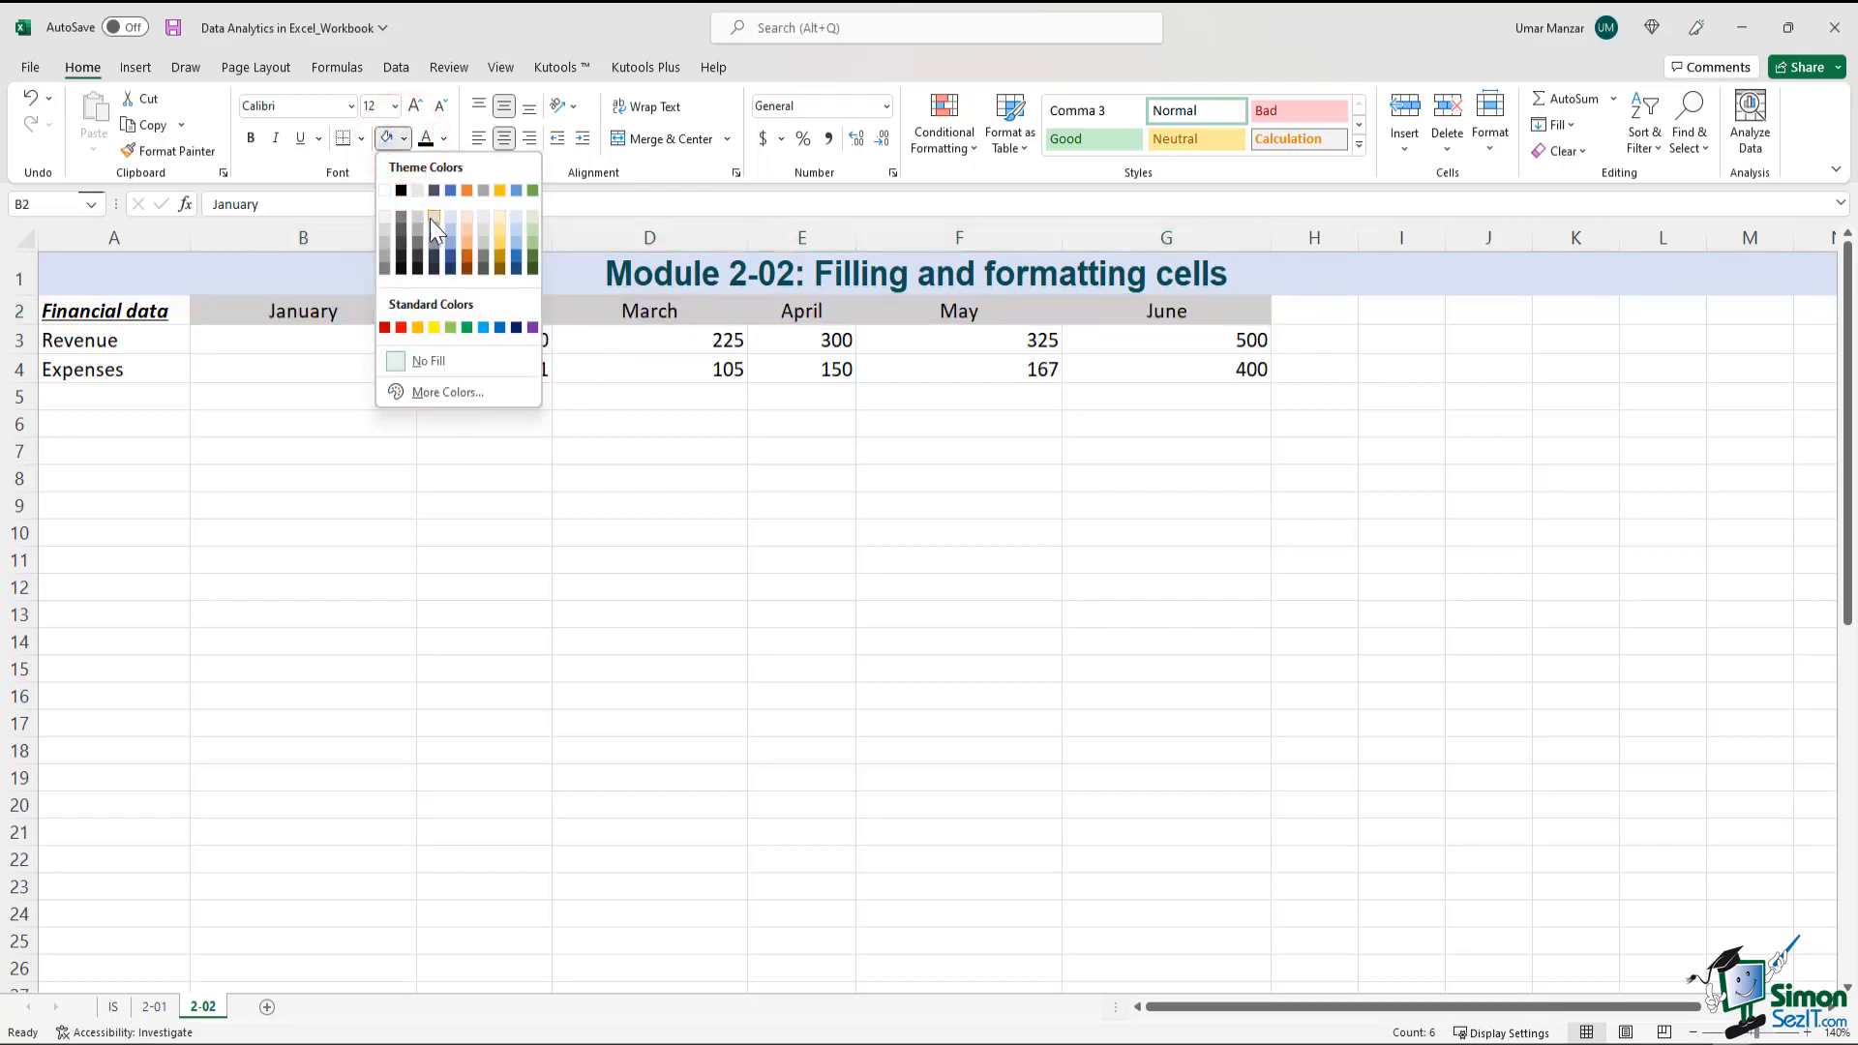
click(502, 218)
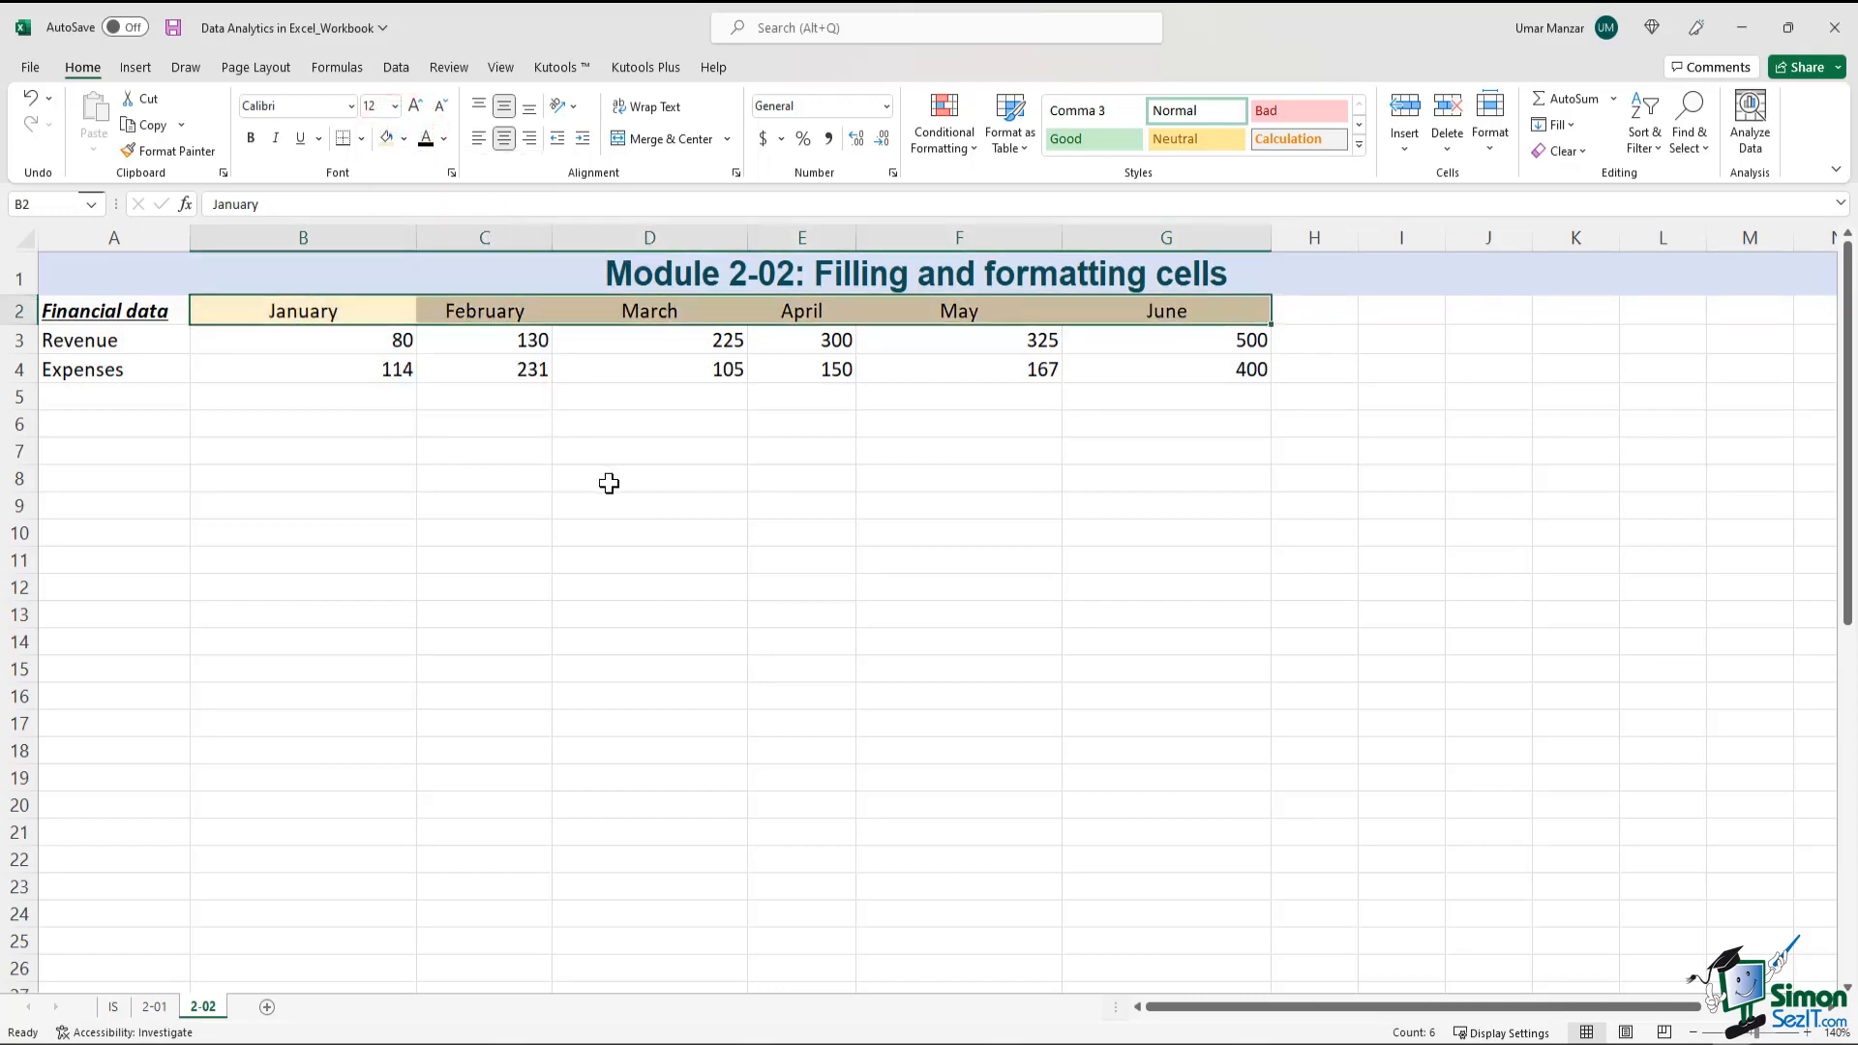
click(609, 484)
key(Left)
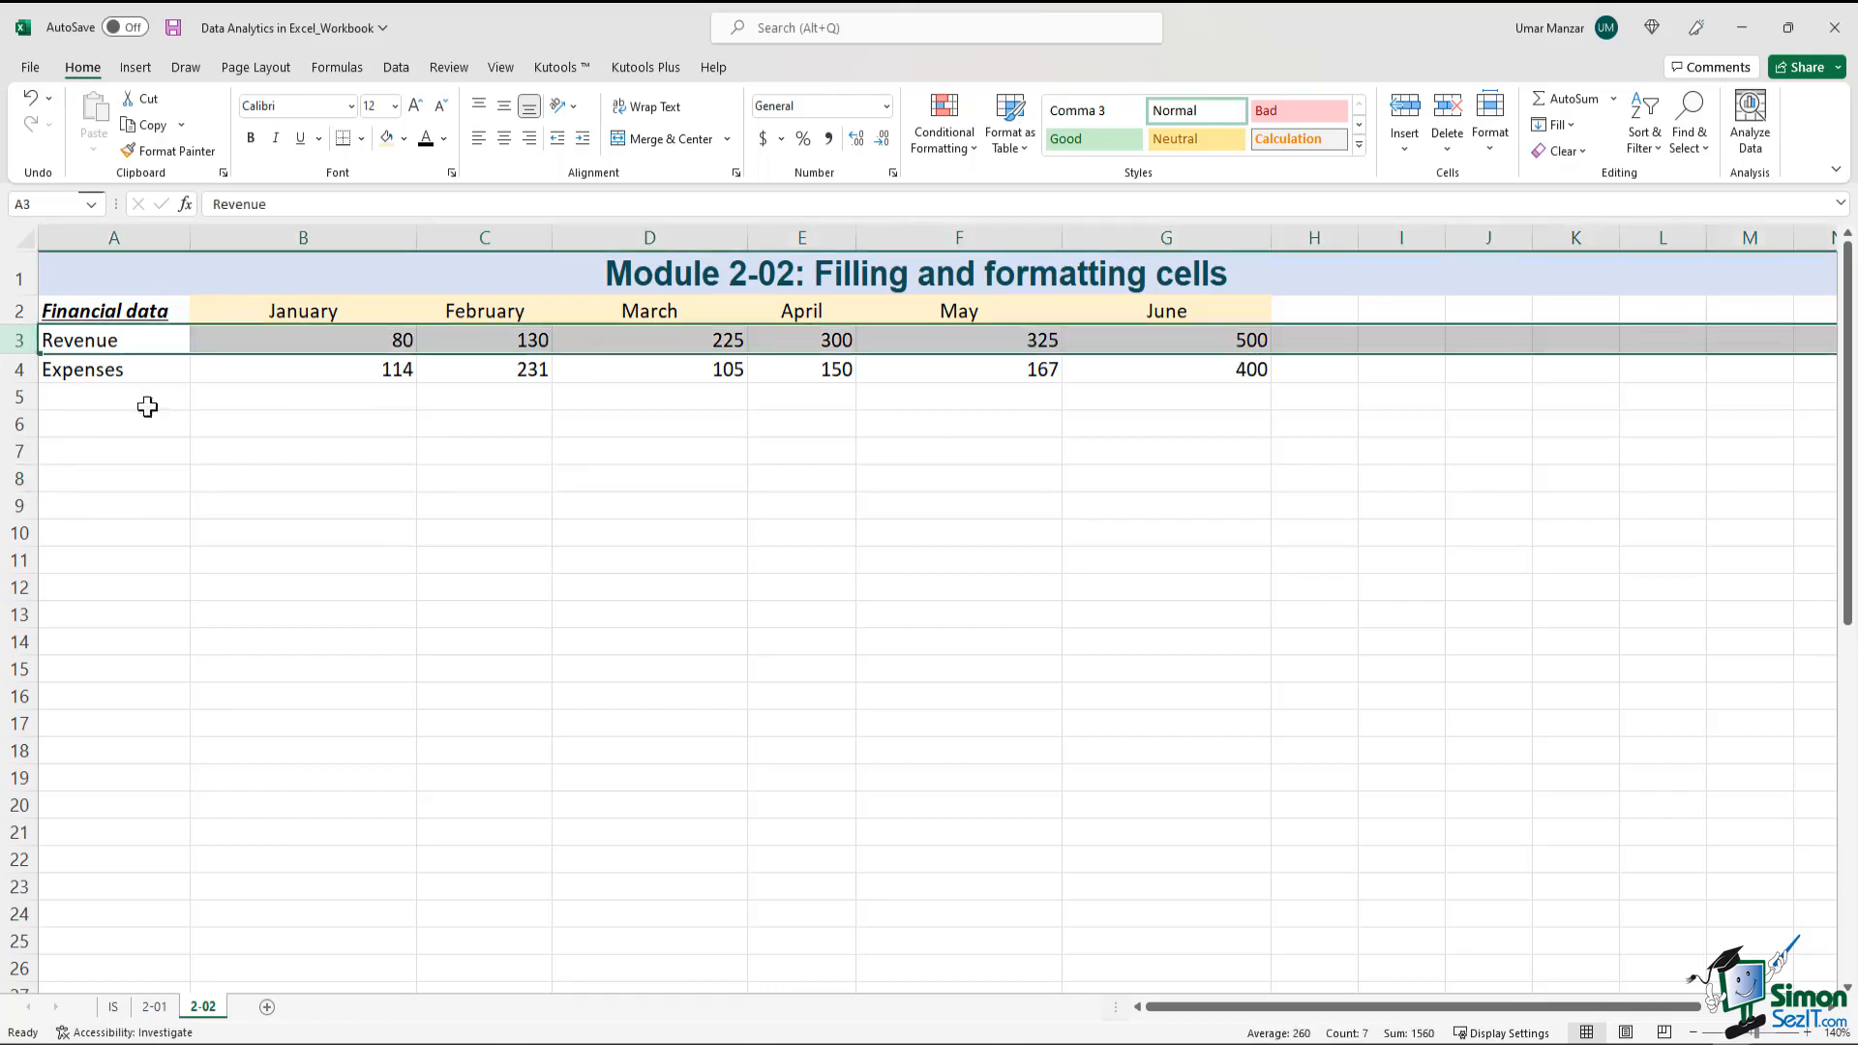
drag(83, 340, 1233, 347)
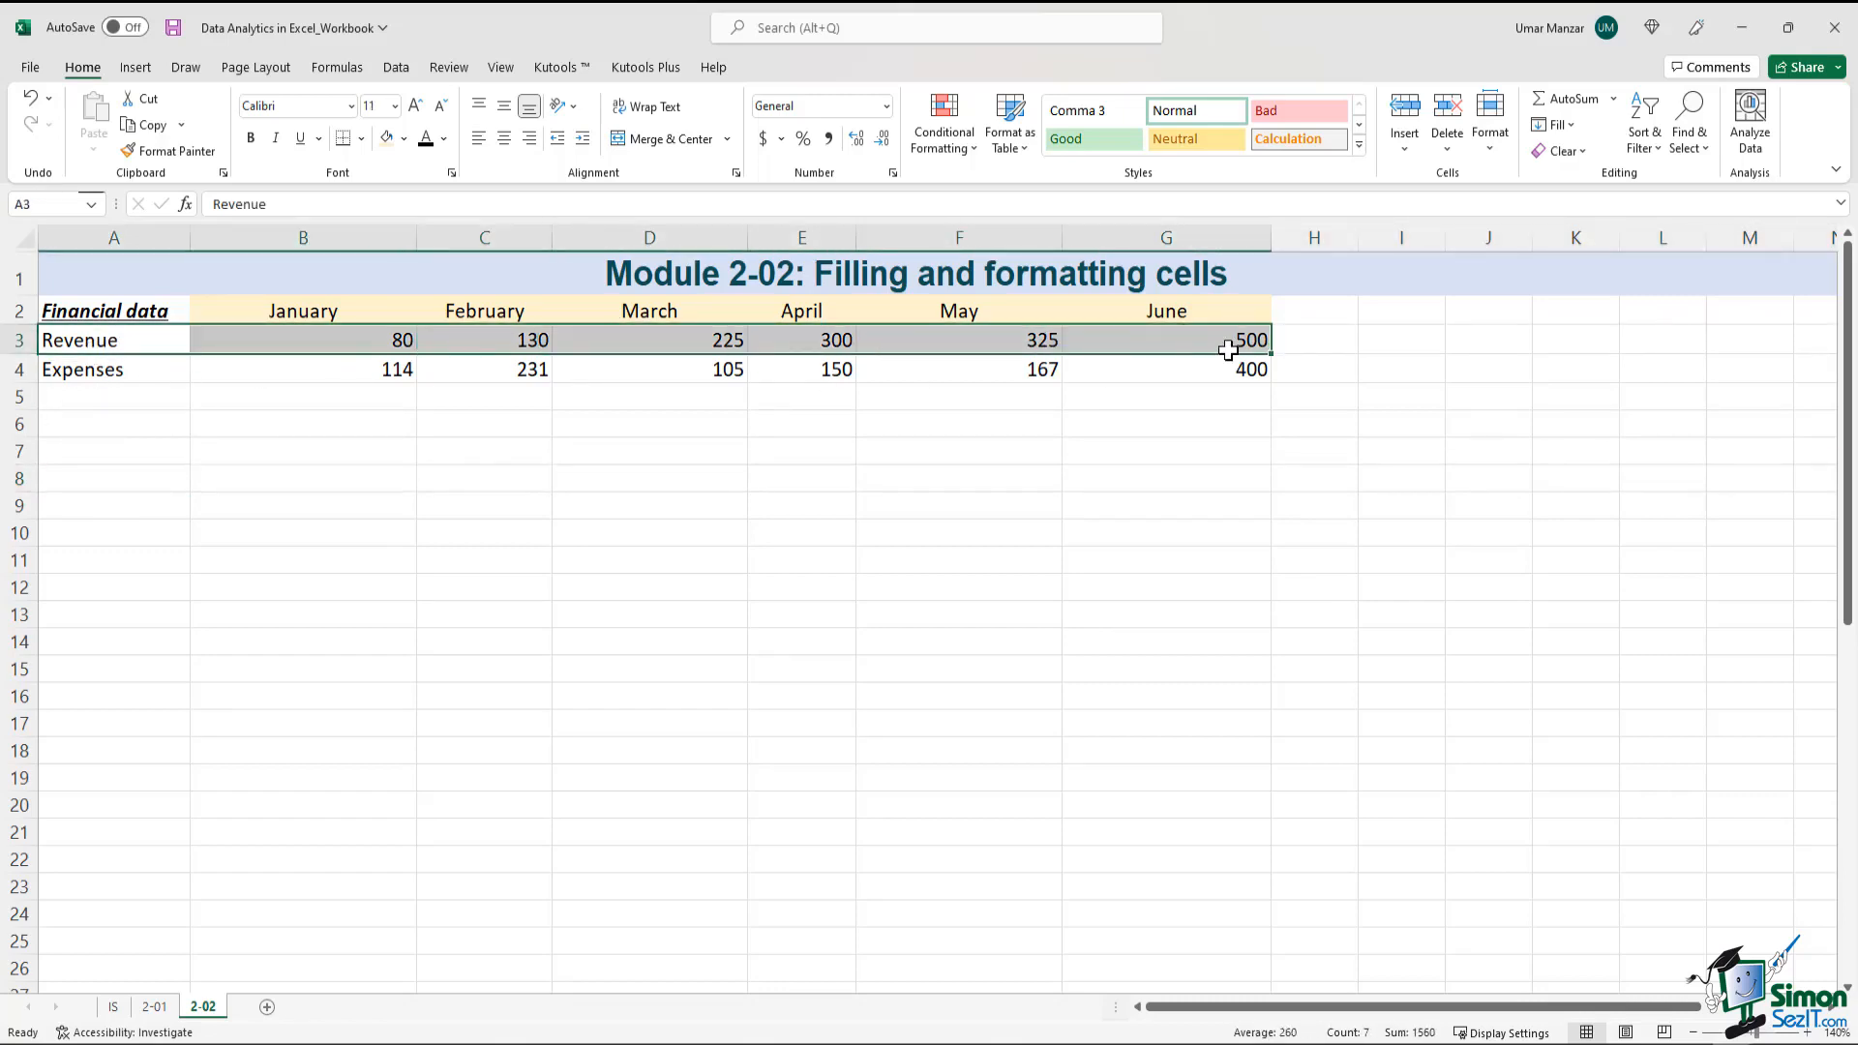
click(13, 341)
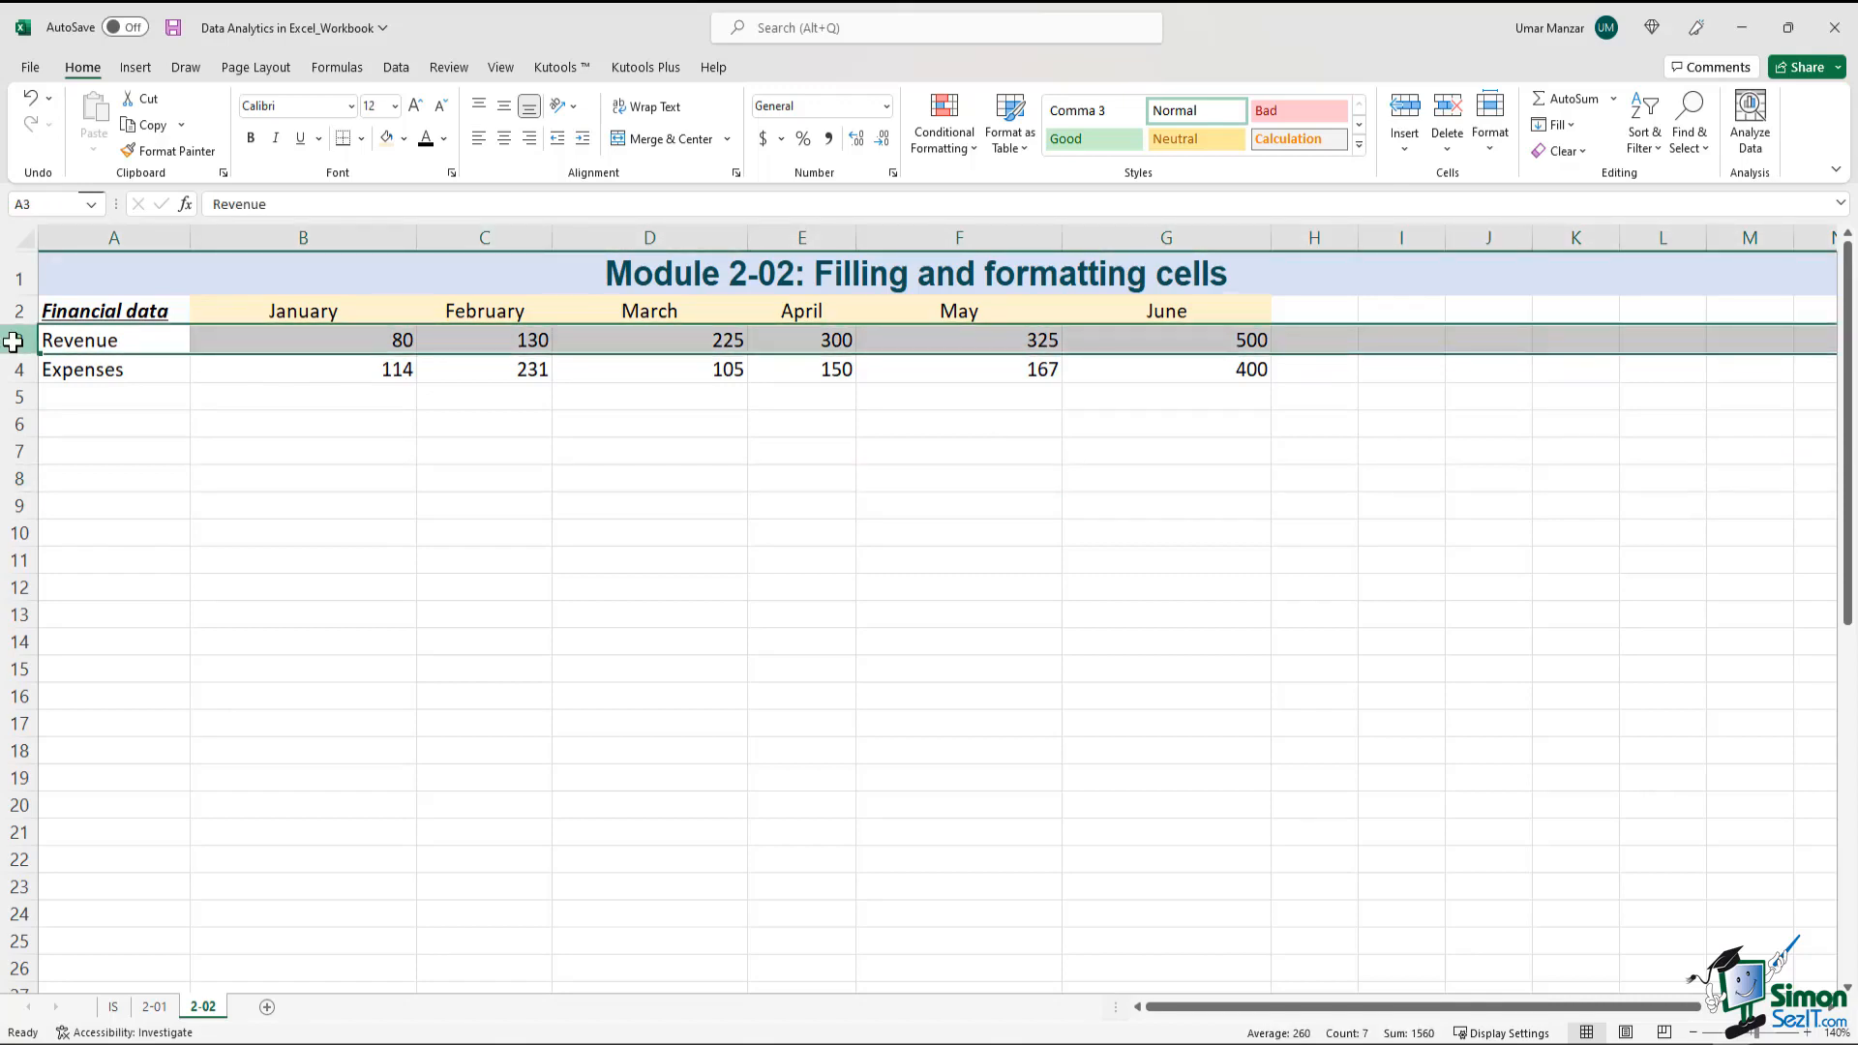
click(195, 510)
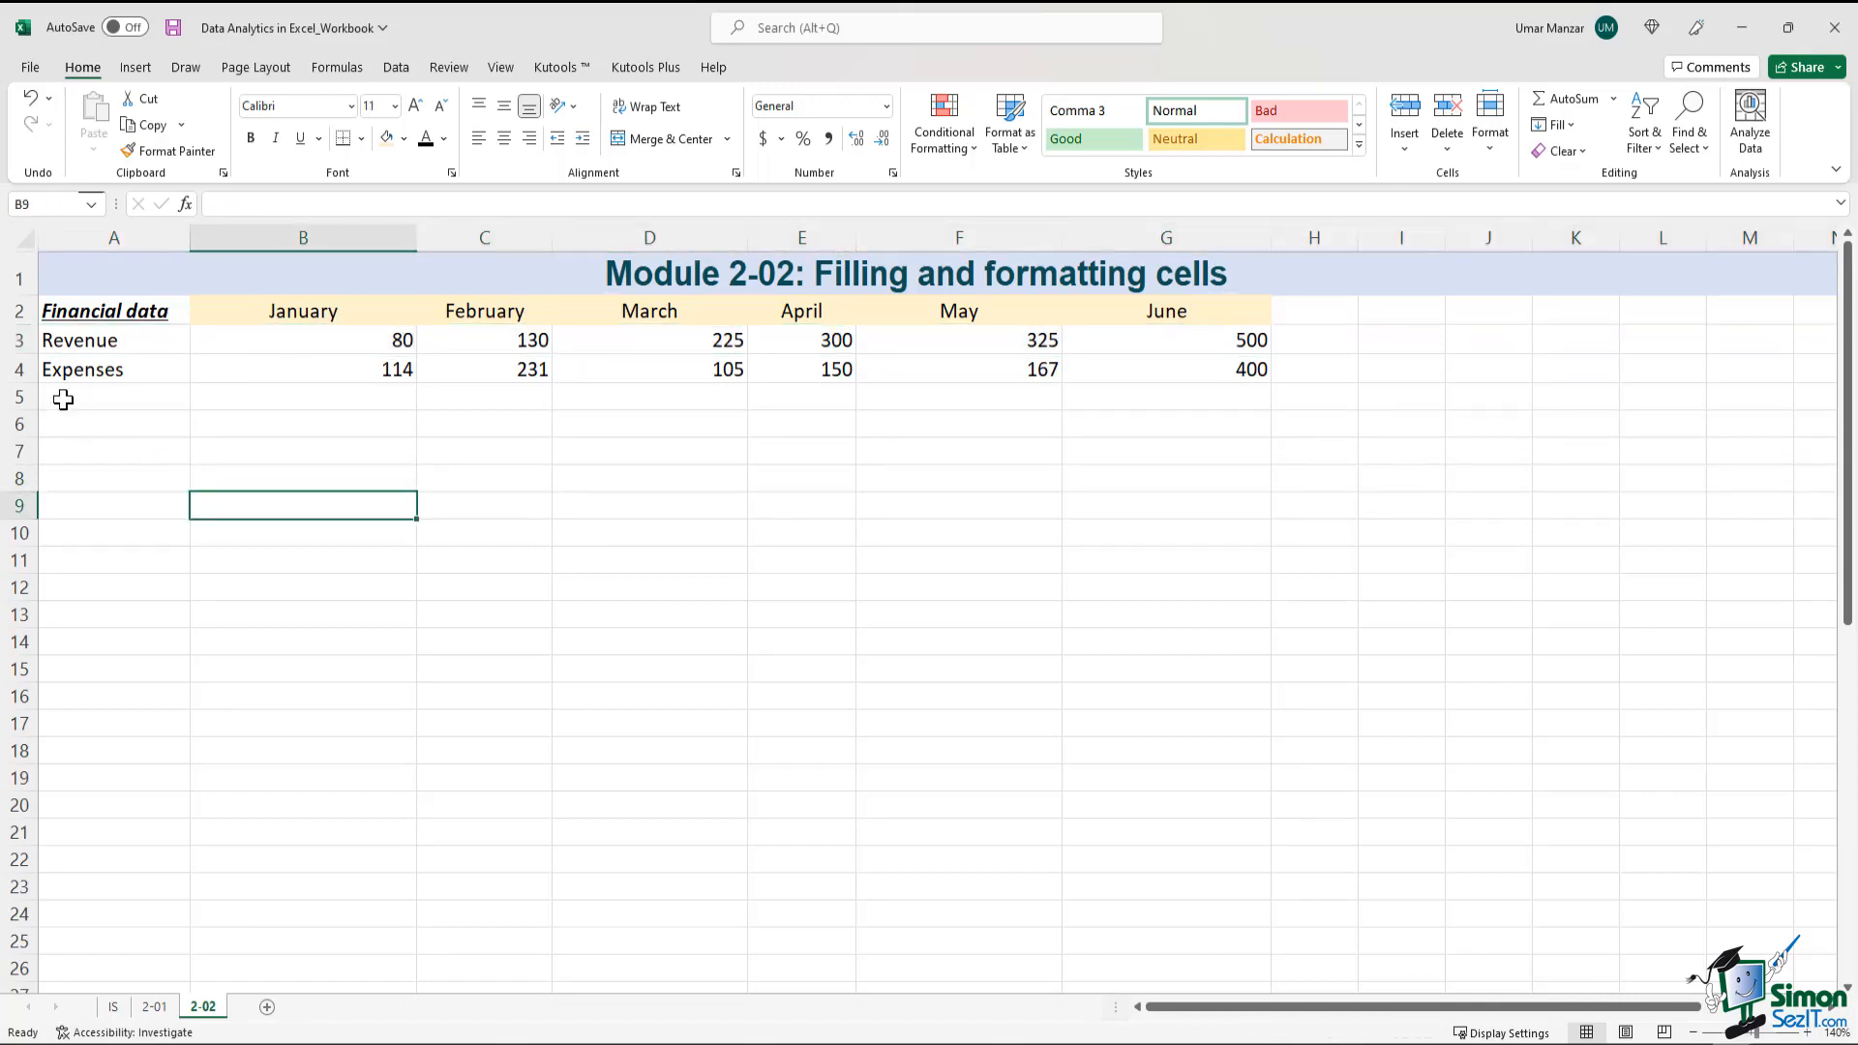
Change the font color of the entire Expenses row, row 4, to the standard red
click(20, 374)
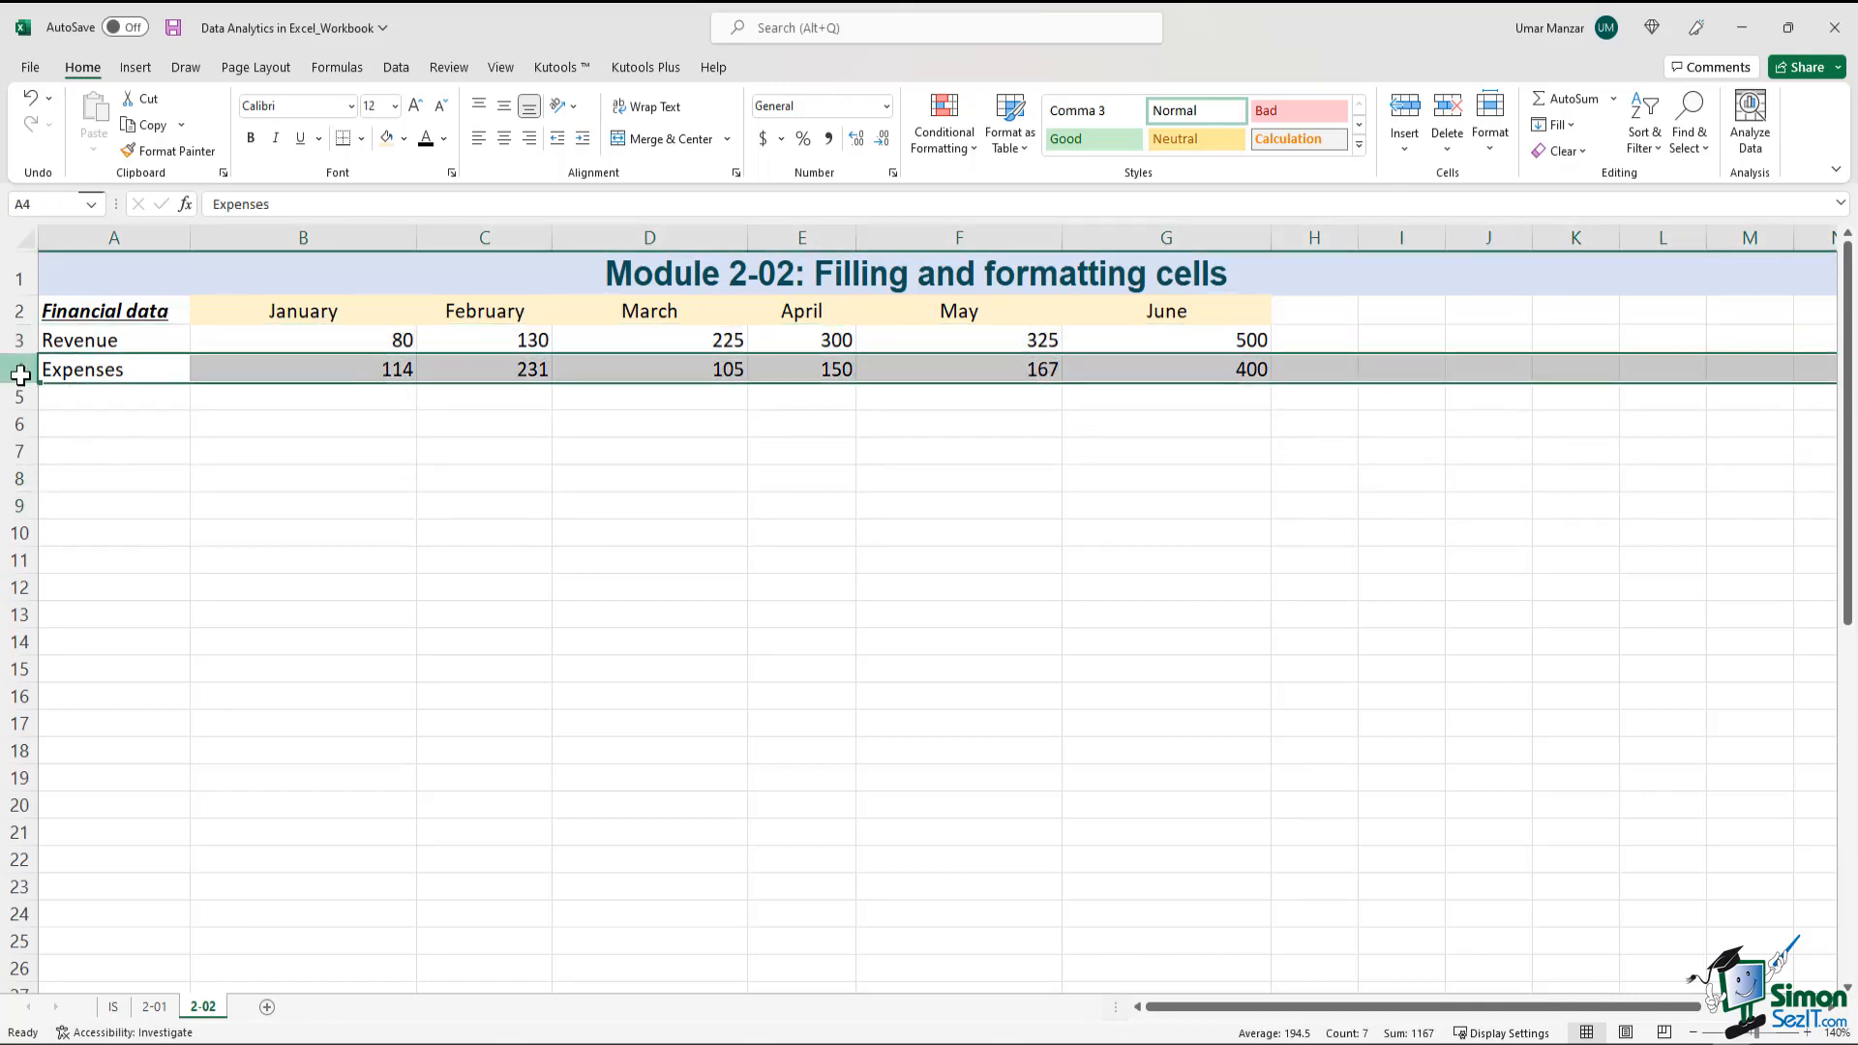
click(444, 140)
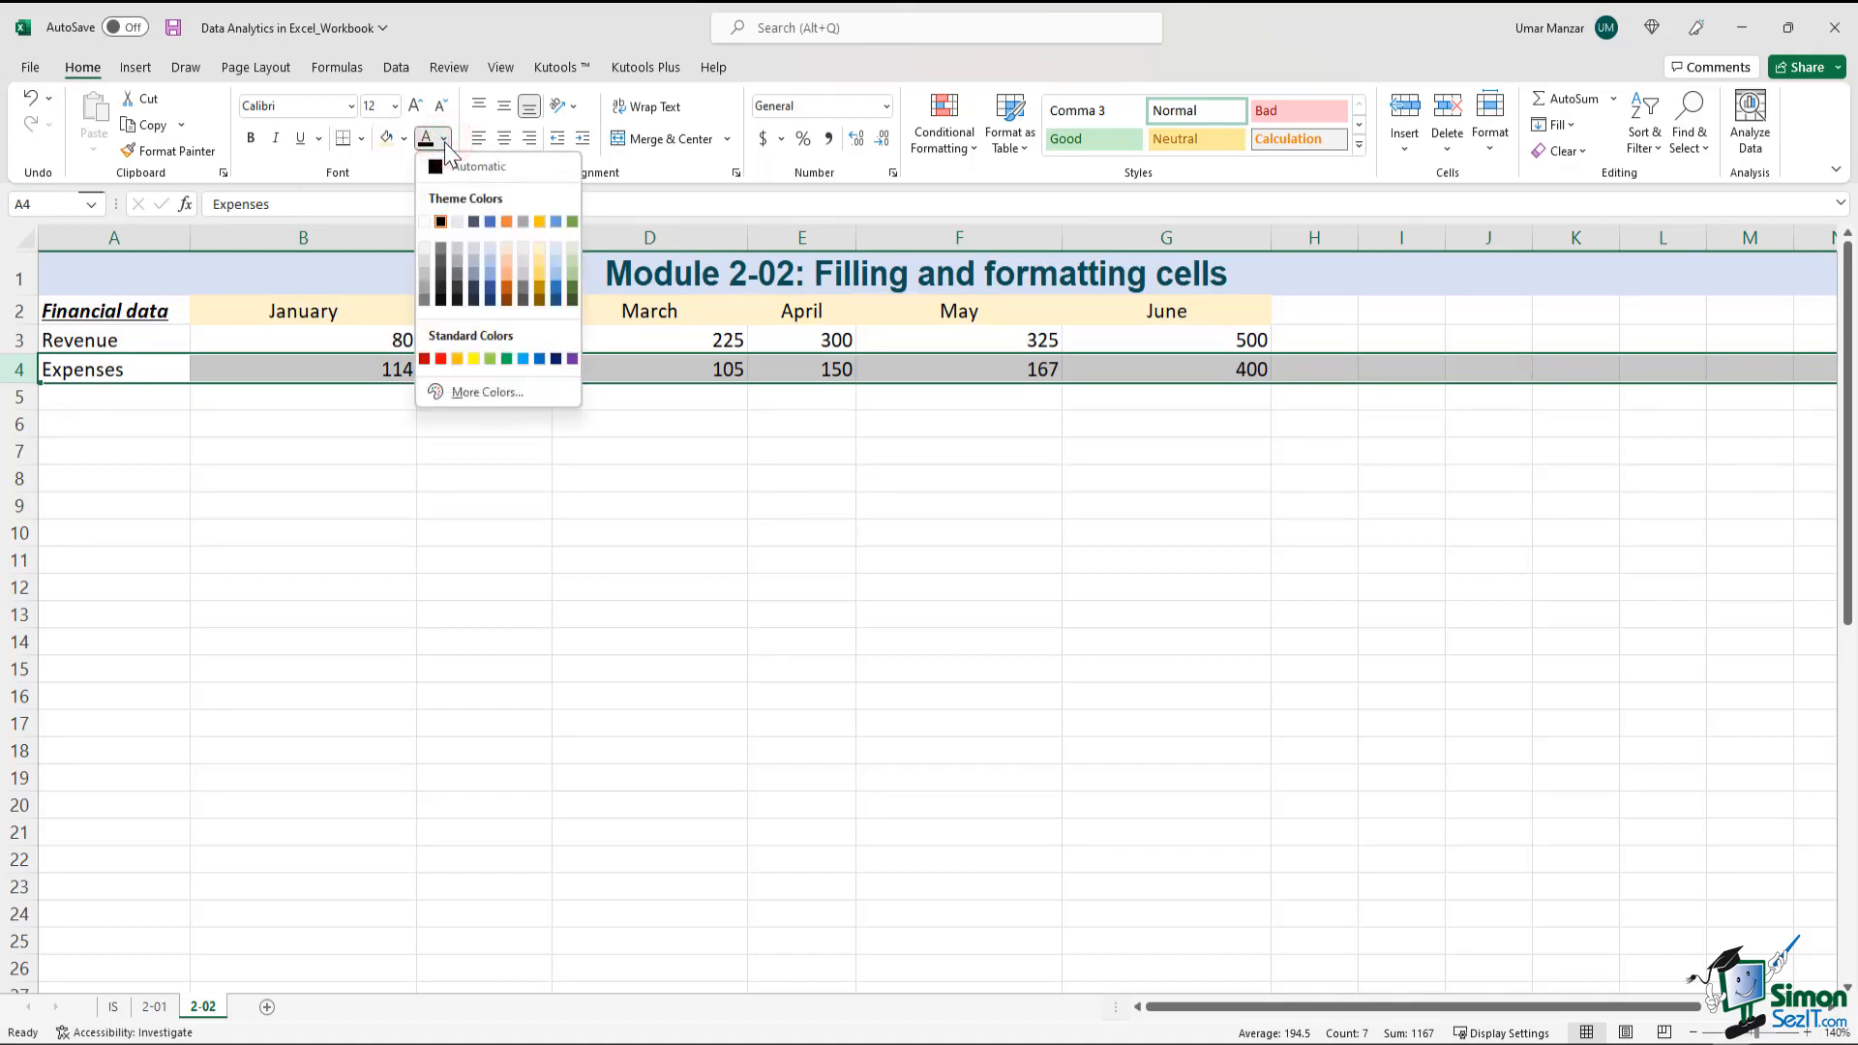
click(440, 359)
click(610, 597)
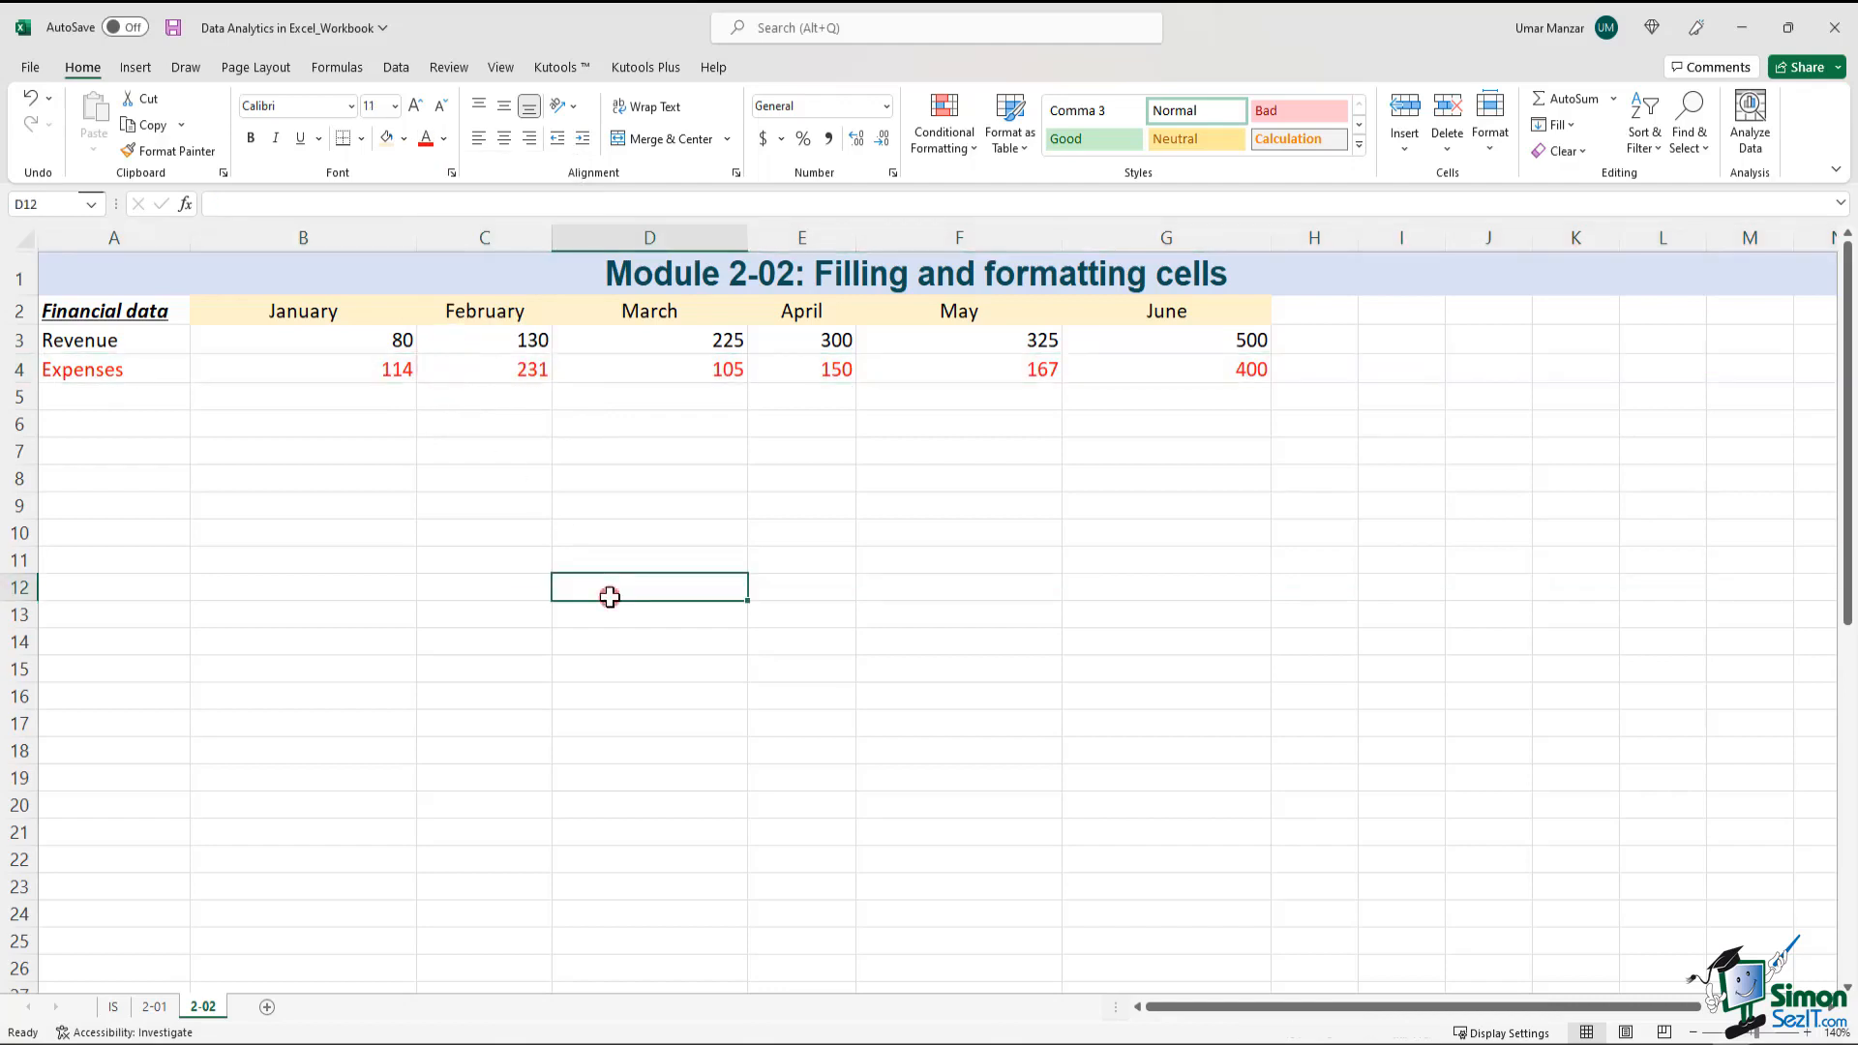
Change the font color of the entire Revenue row, row 3, to the standard green
click(8, 340)
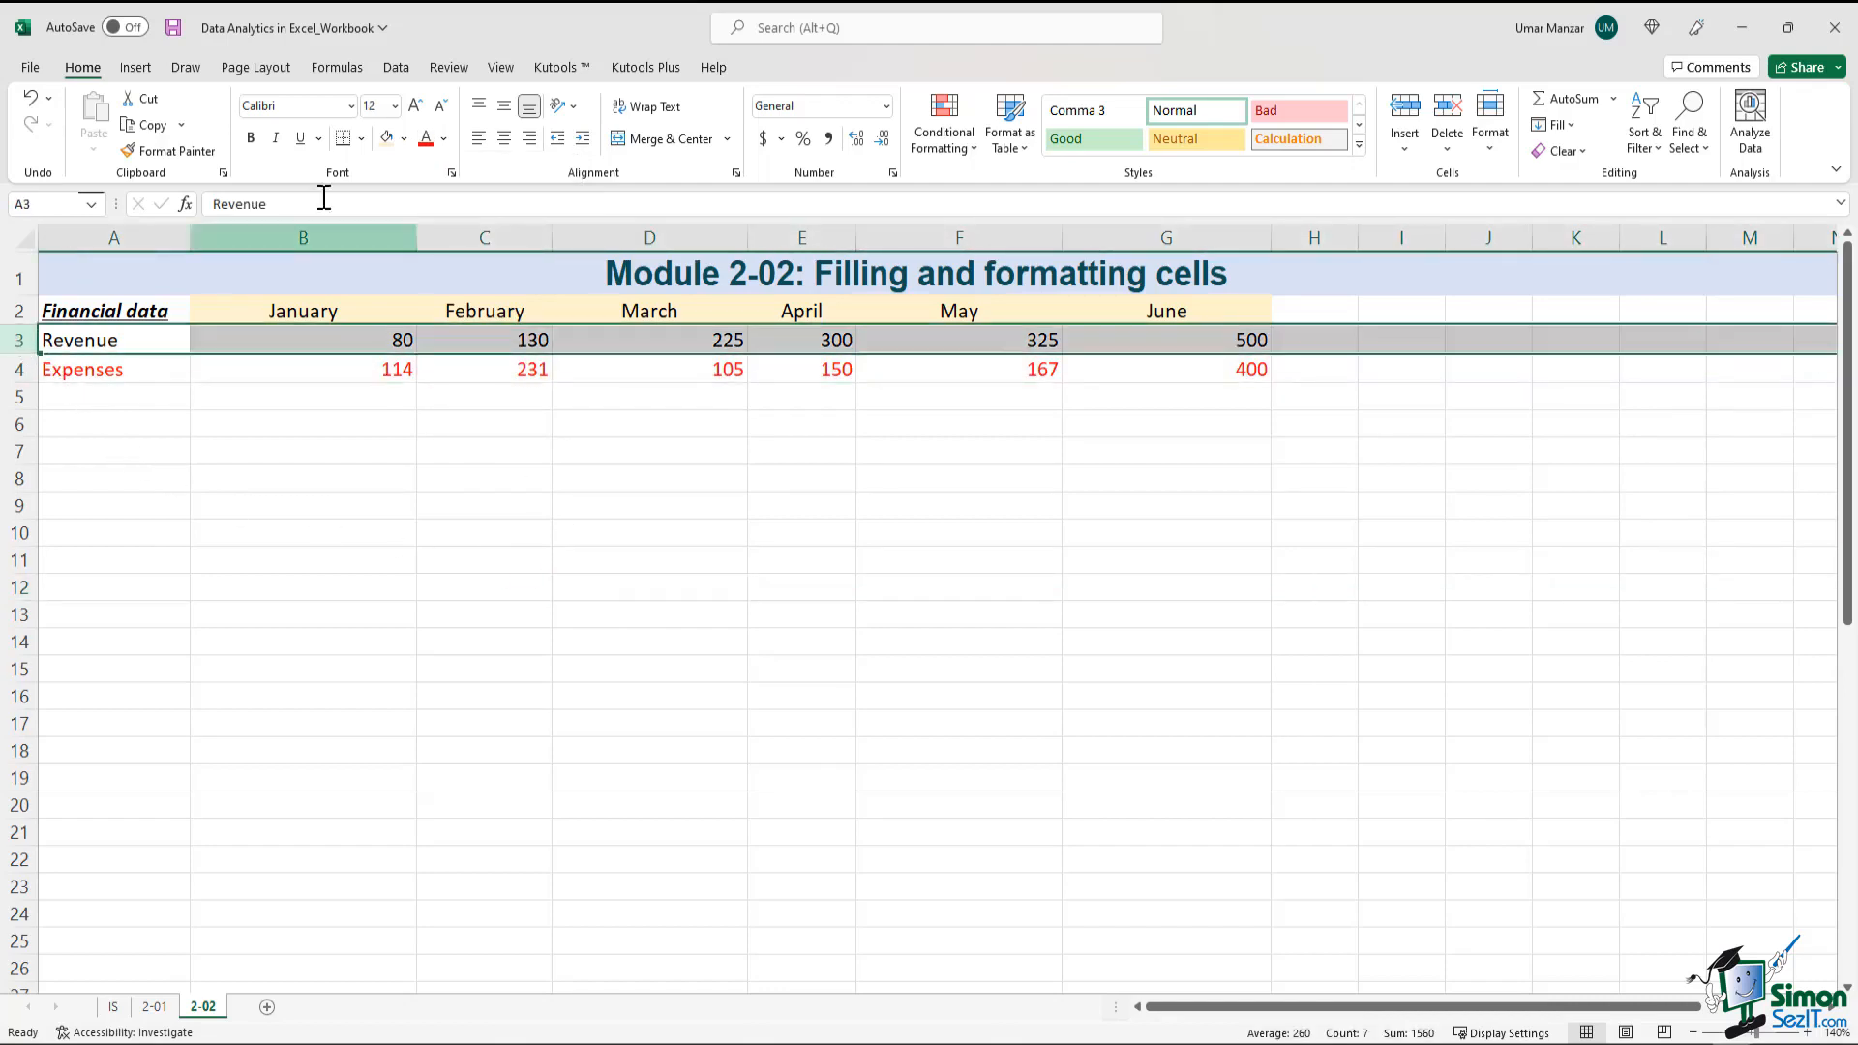
click(443, 139)
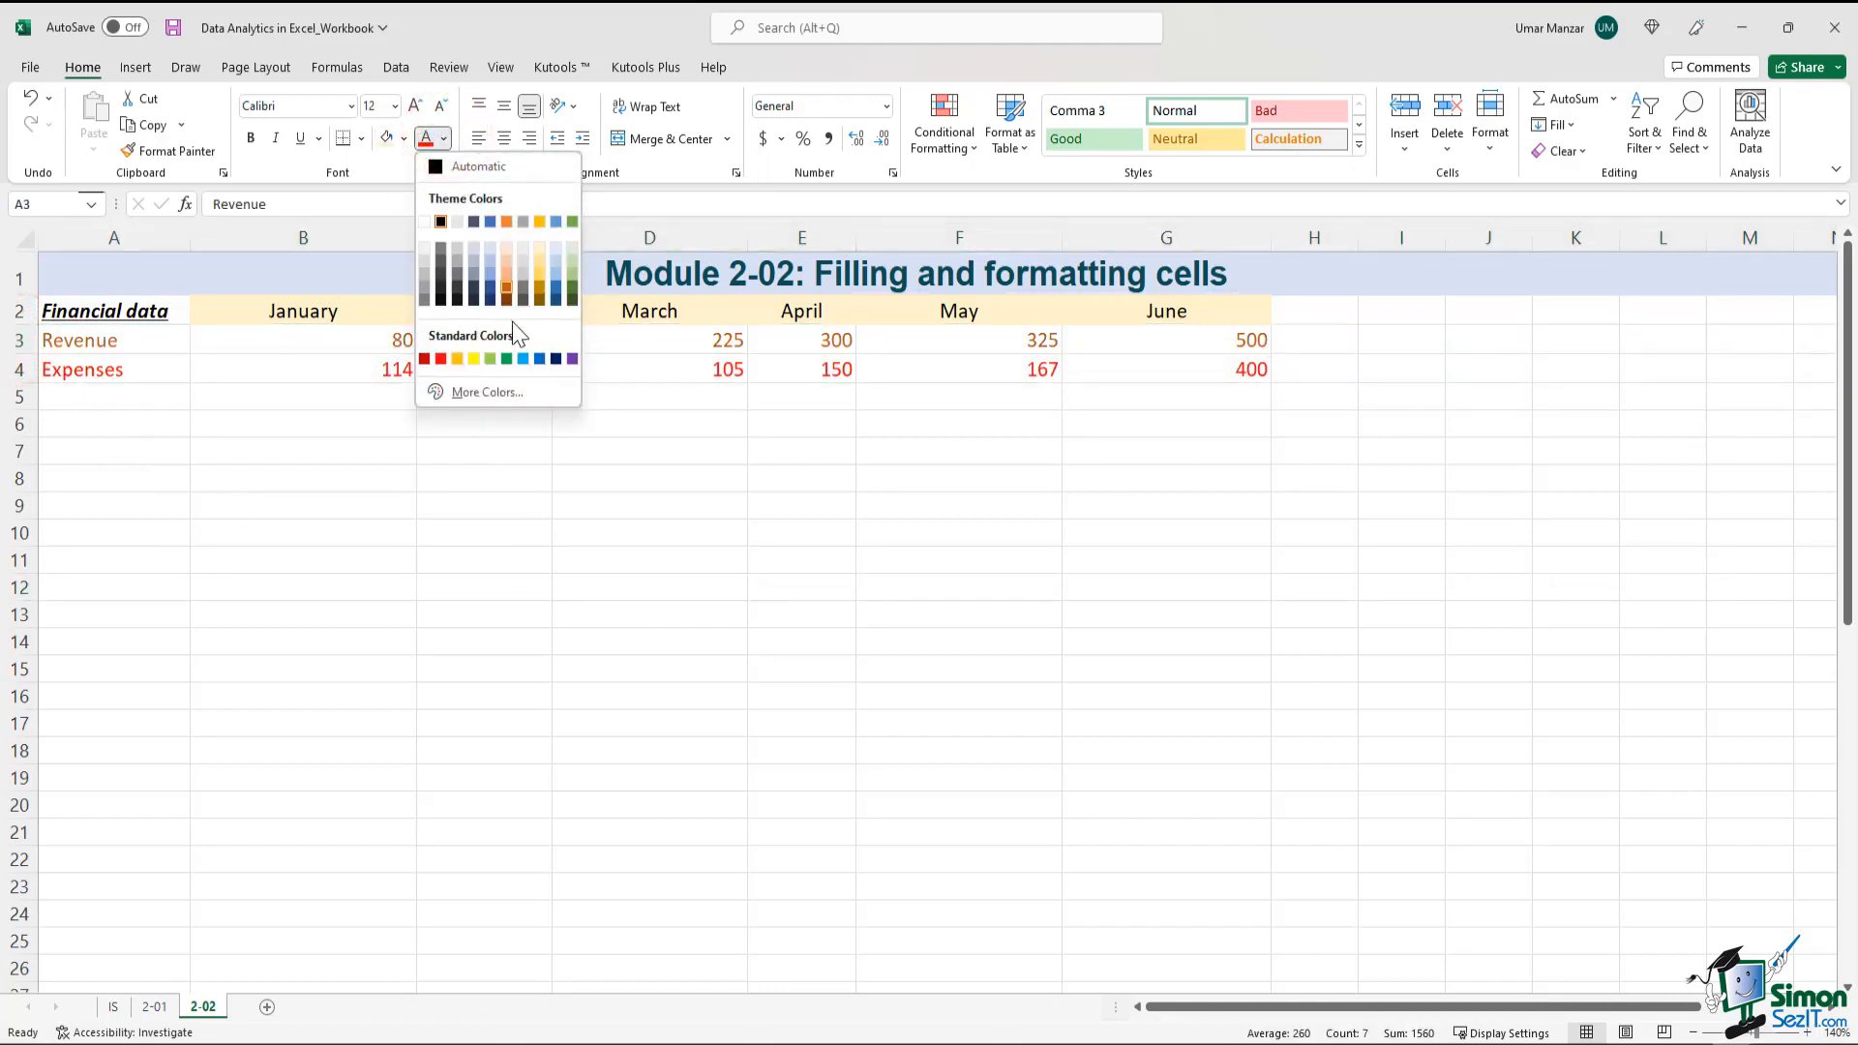
click(506, 360)
click(568, 494)
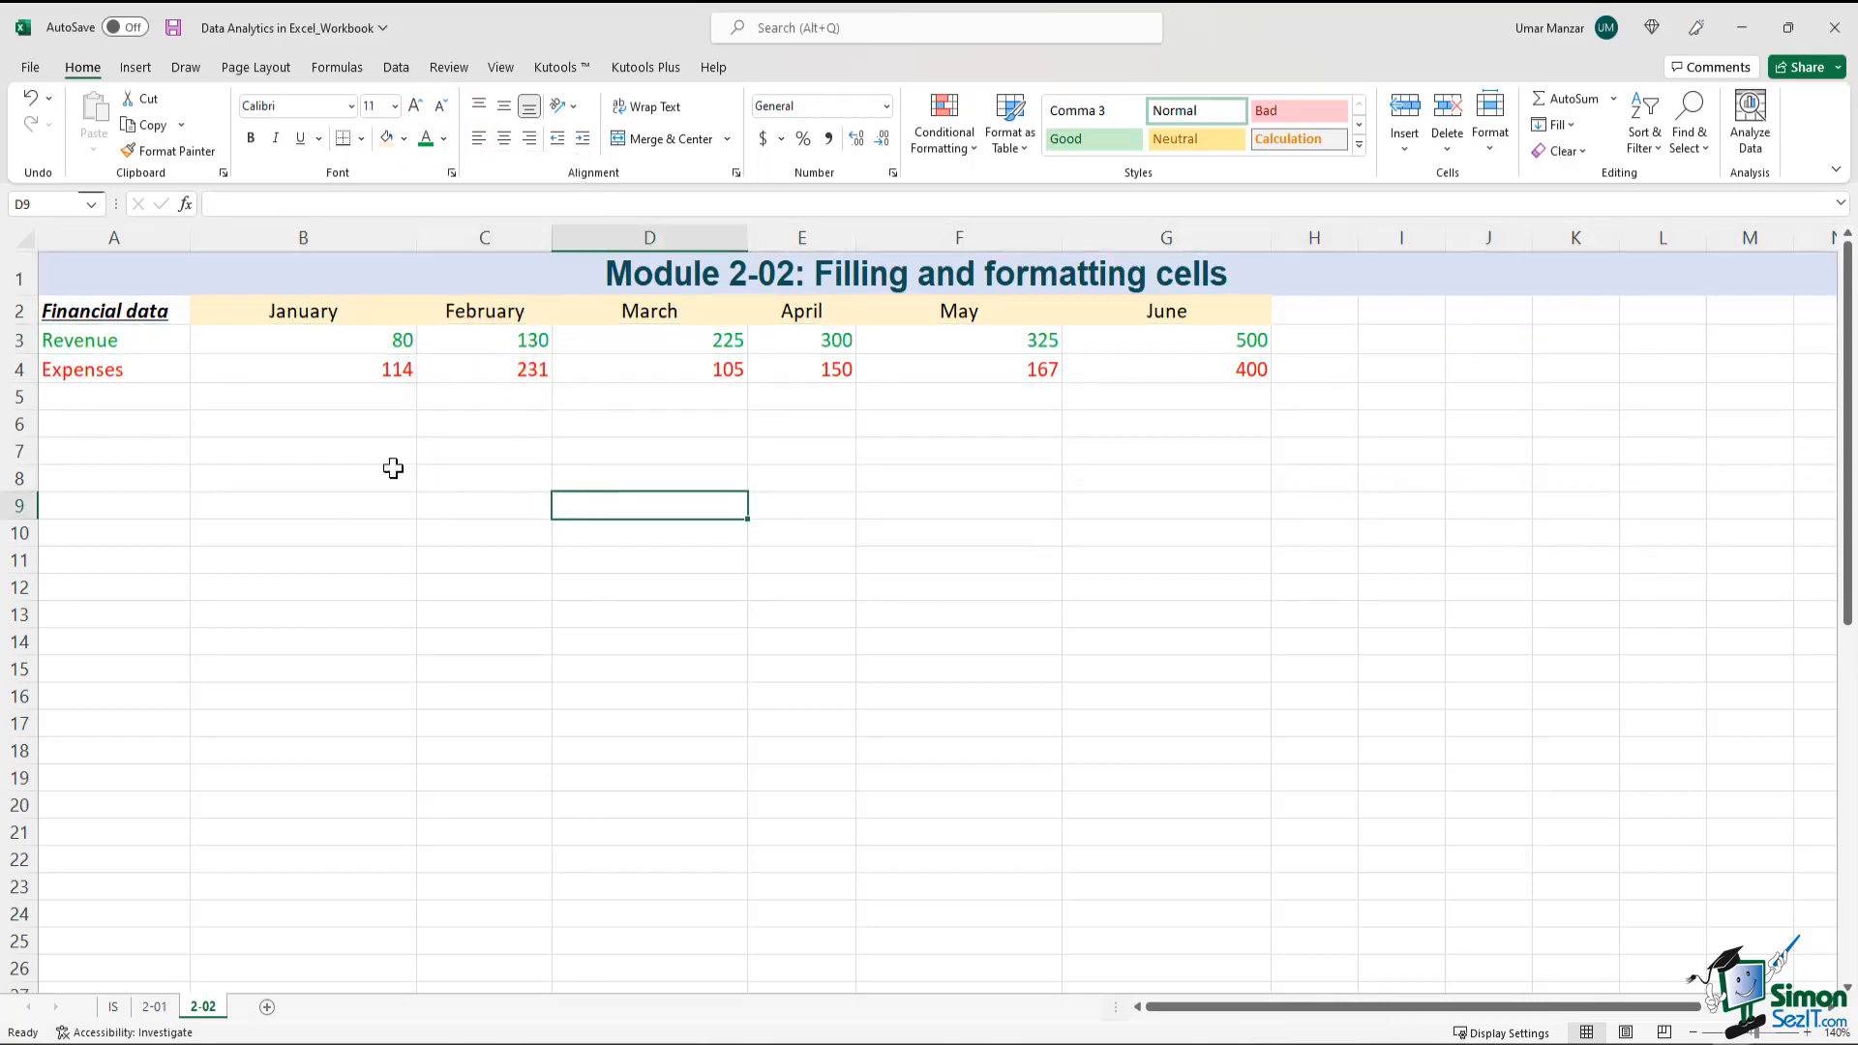
drag(136, 340, 1194, 377)
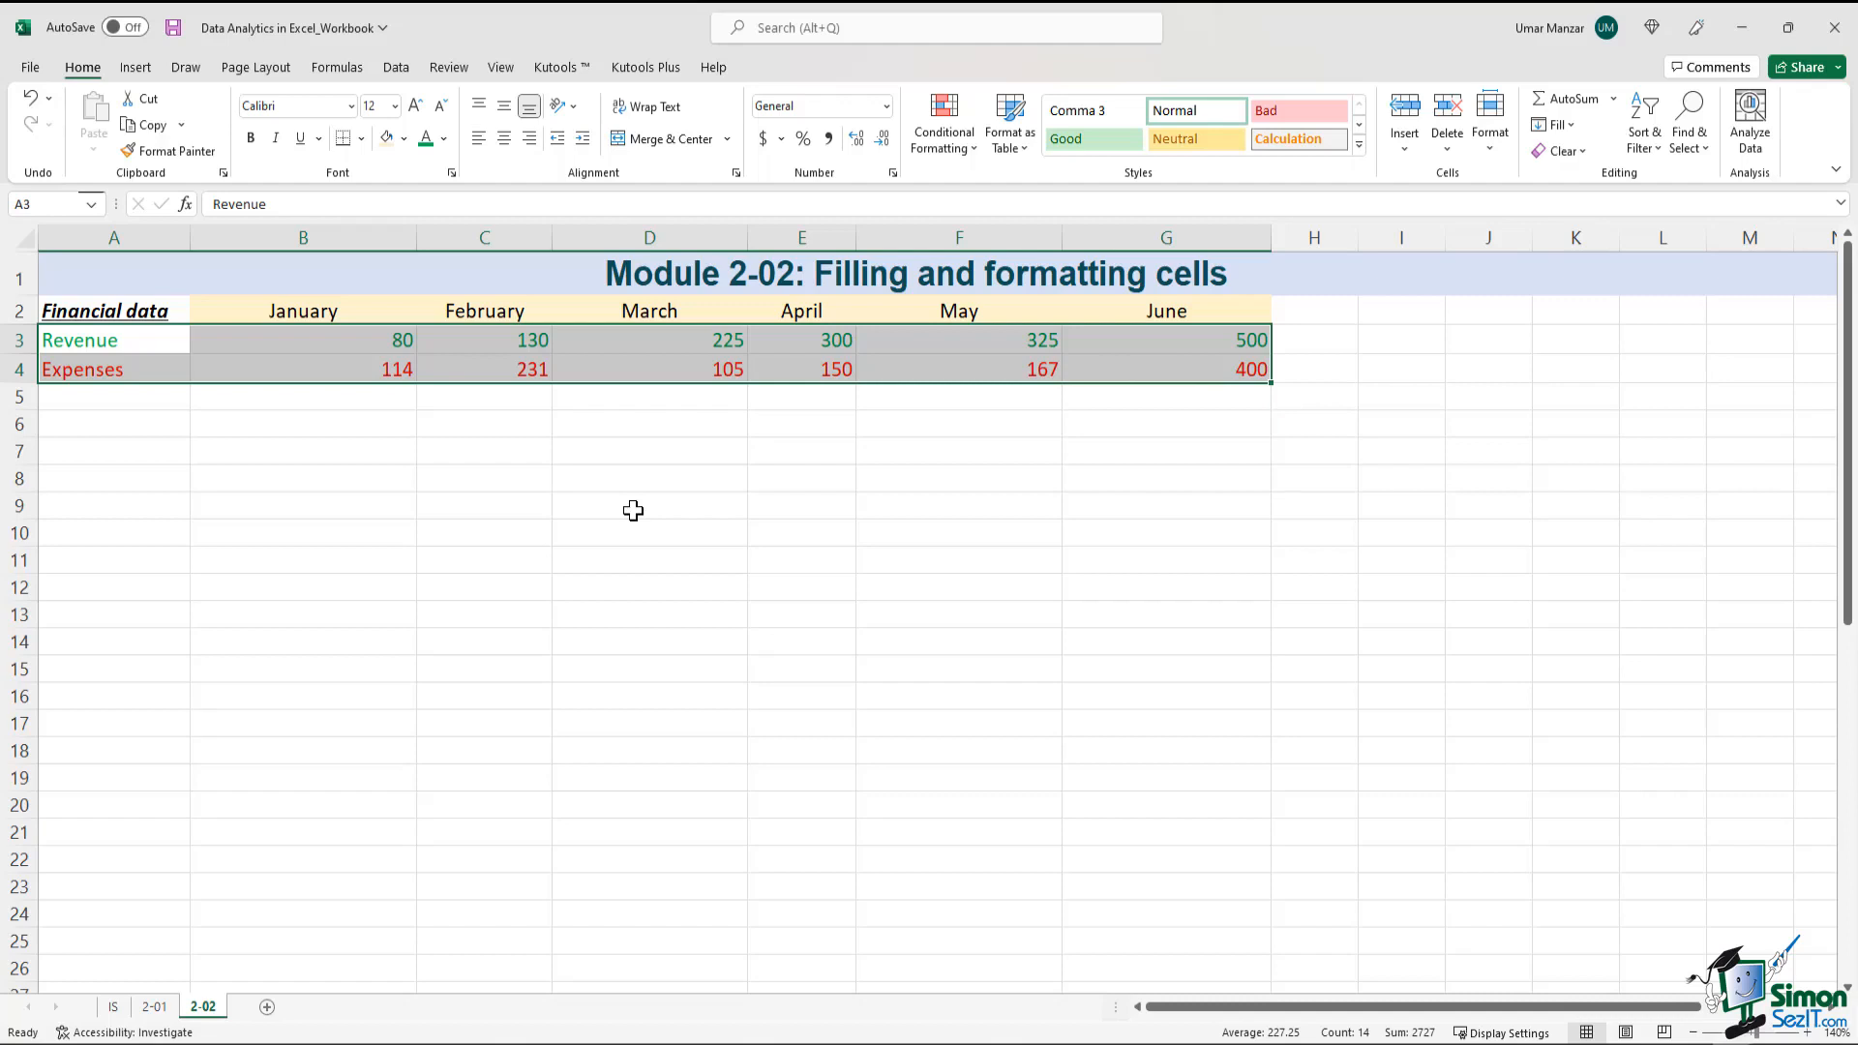
click(1414, 610)
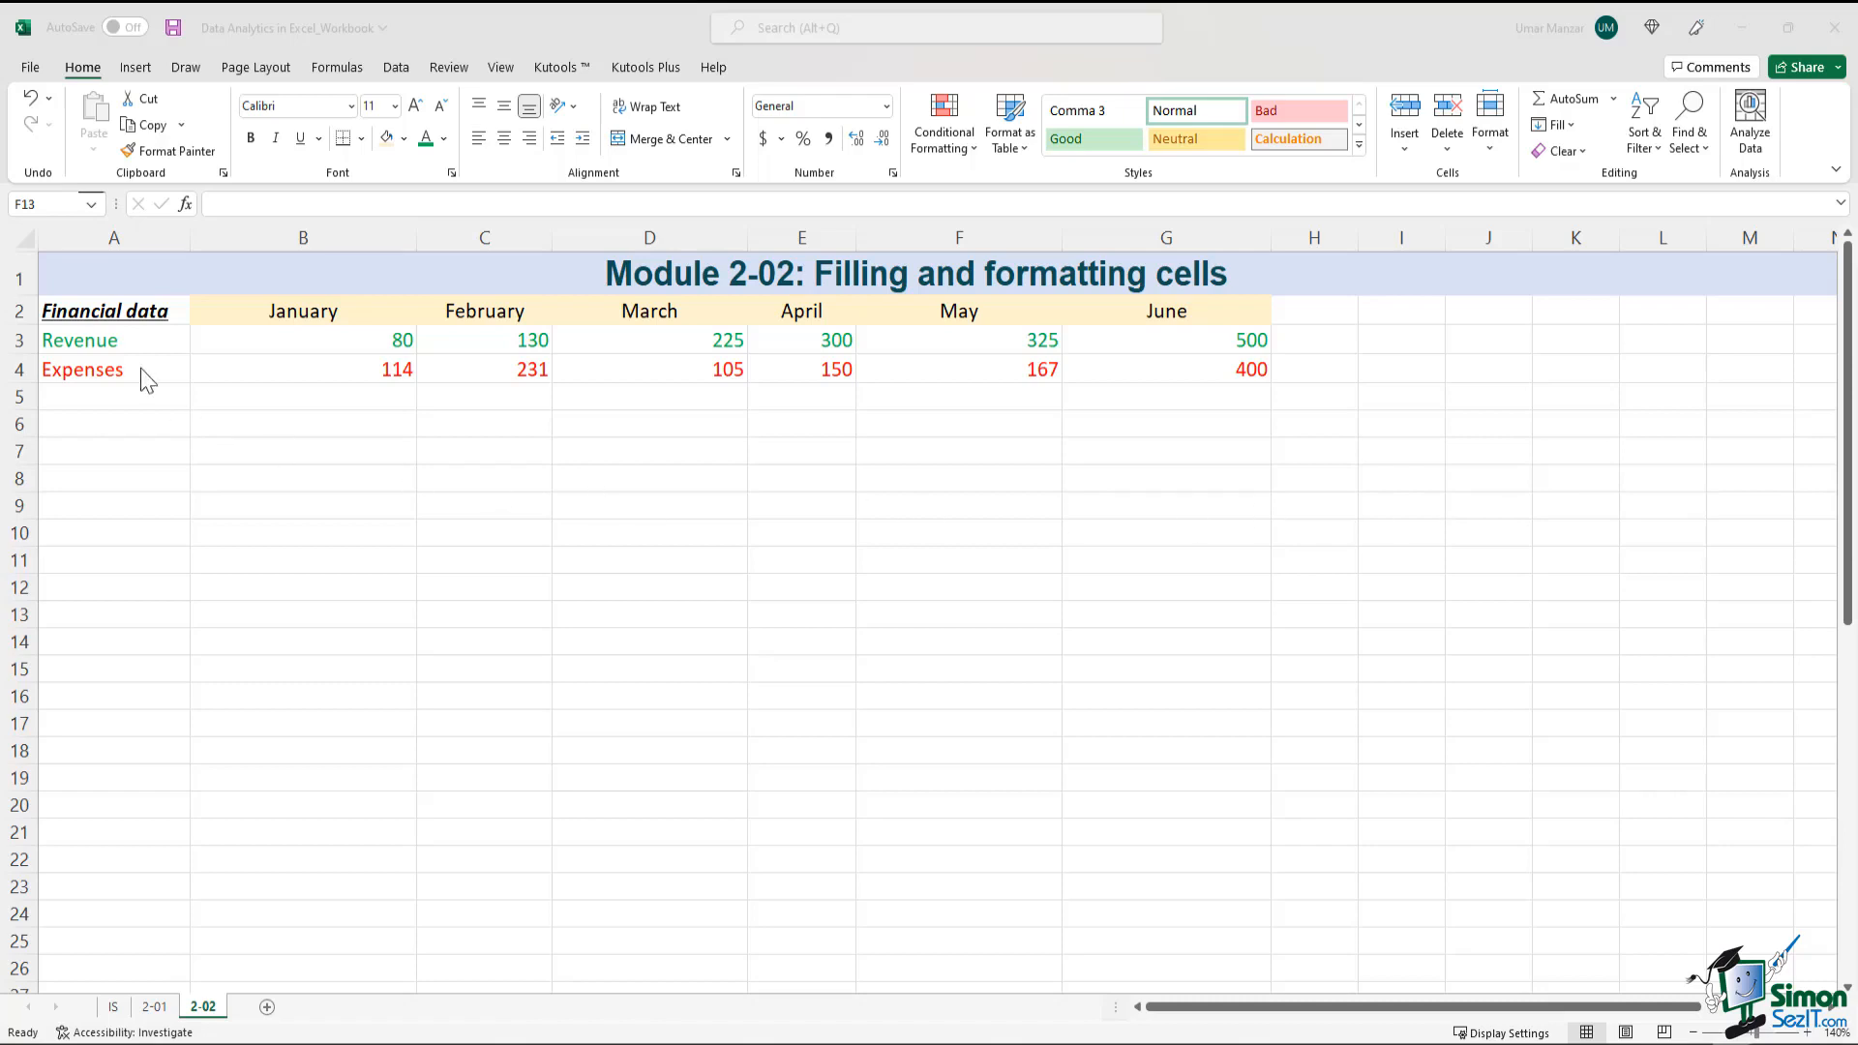
Copy the formatted financial table in A2:G4 and paste the duplicate starting at cell A8
drag(113, 305, 1134, 369)
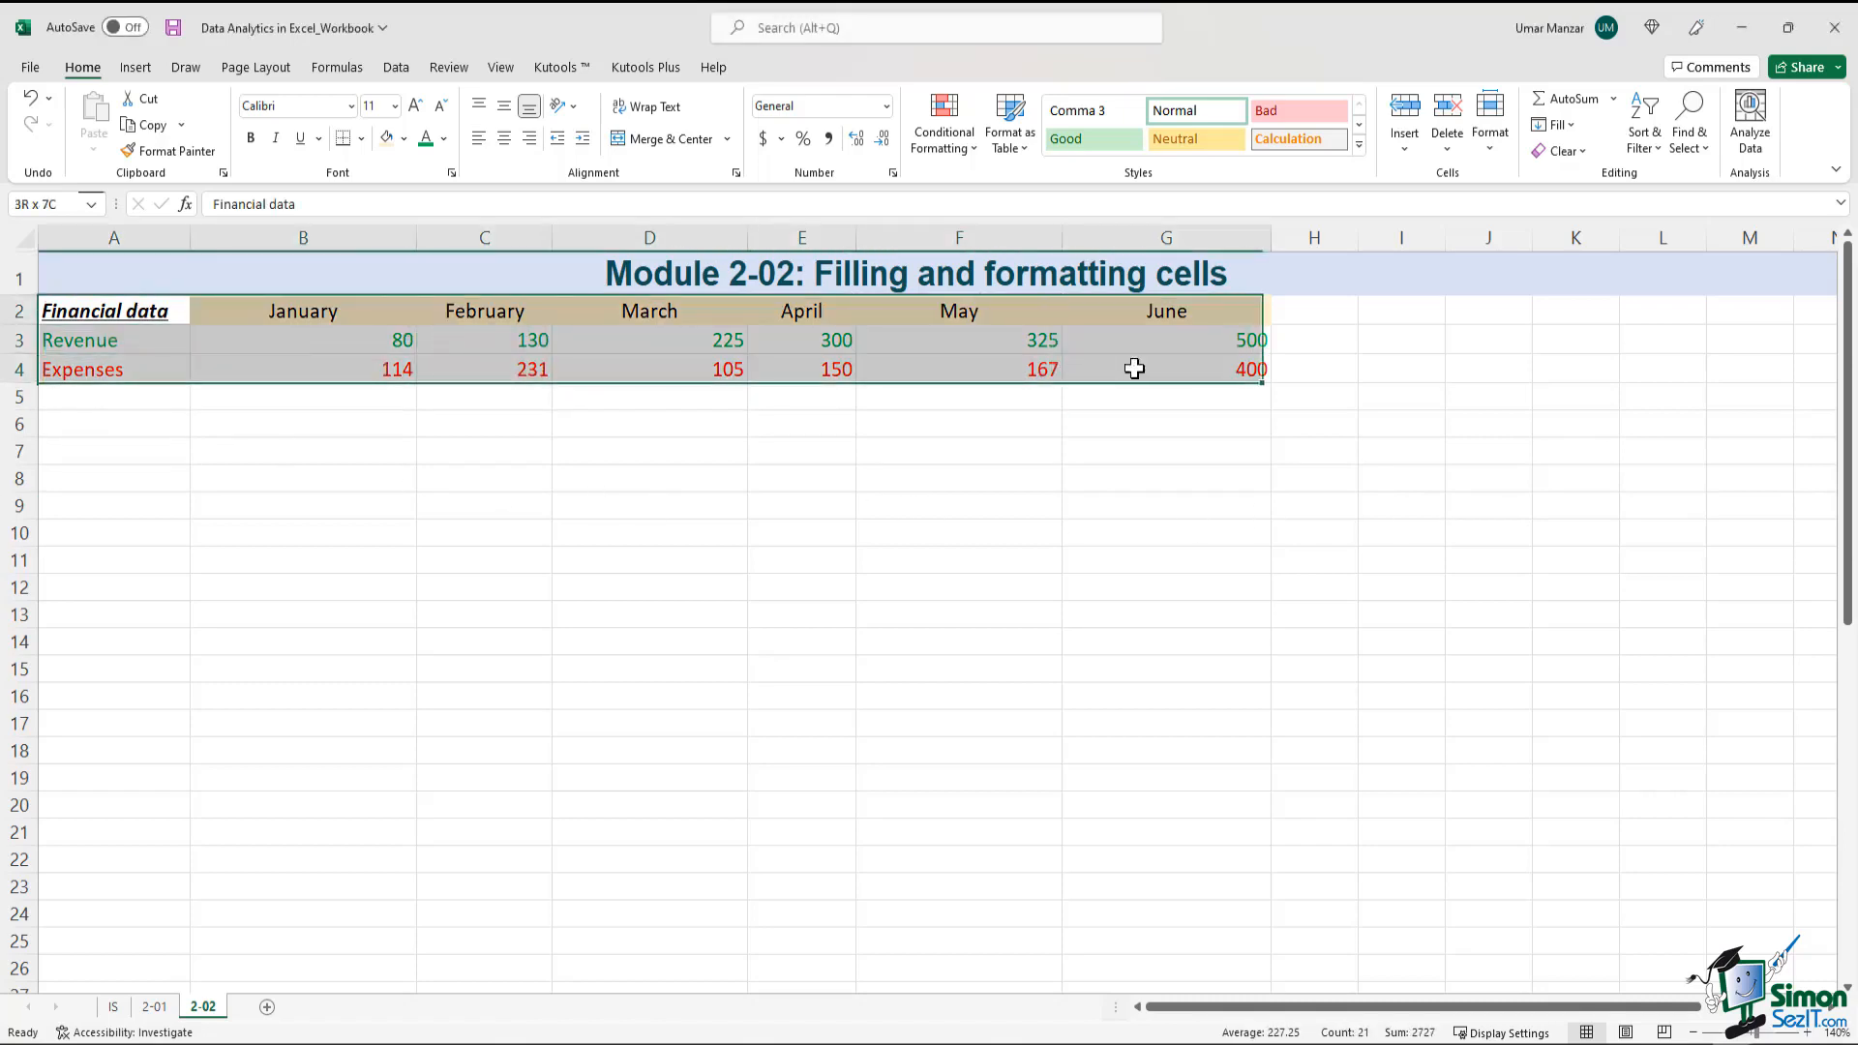
right_click(1198, 365)
click(1226, 448)
click(119, 481)
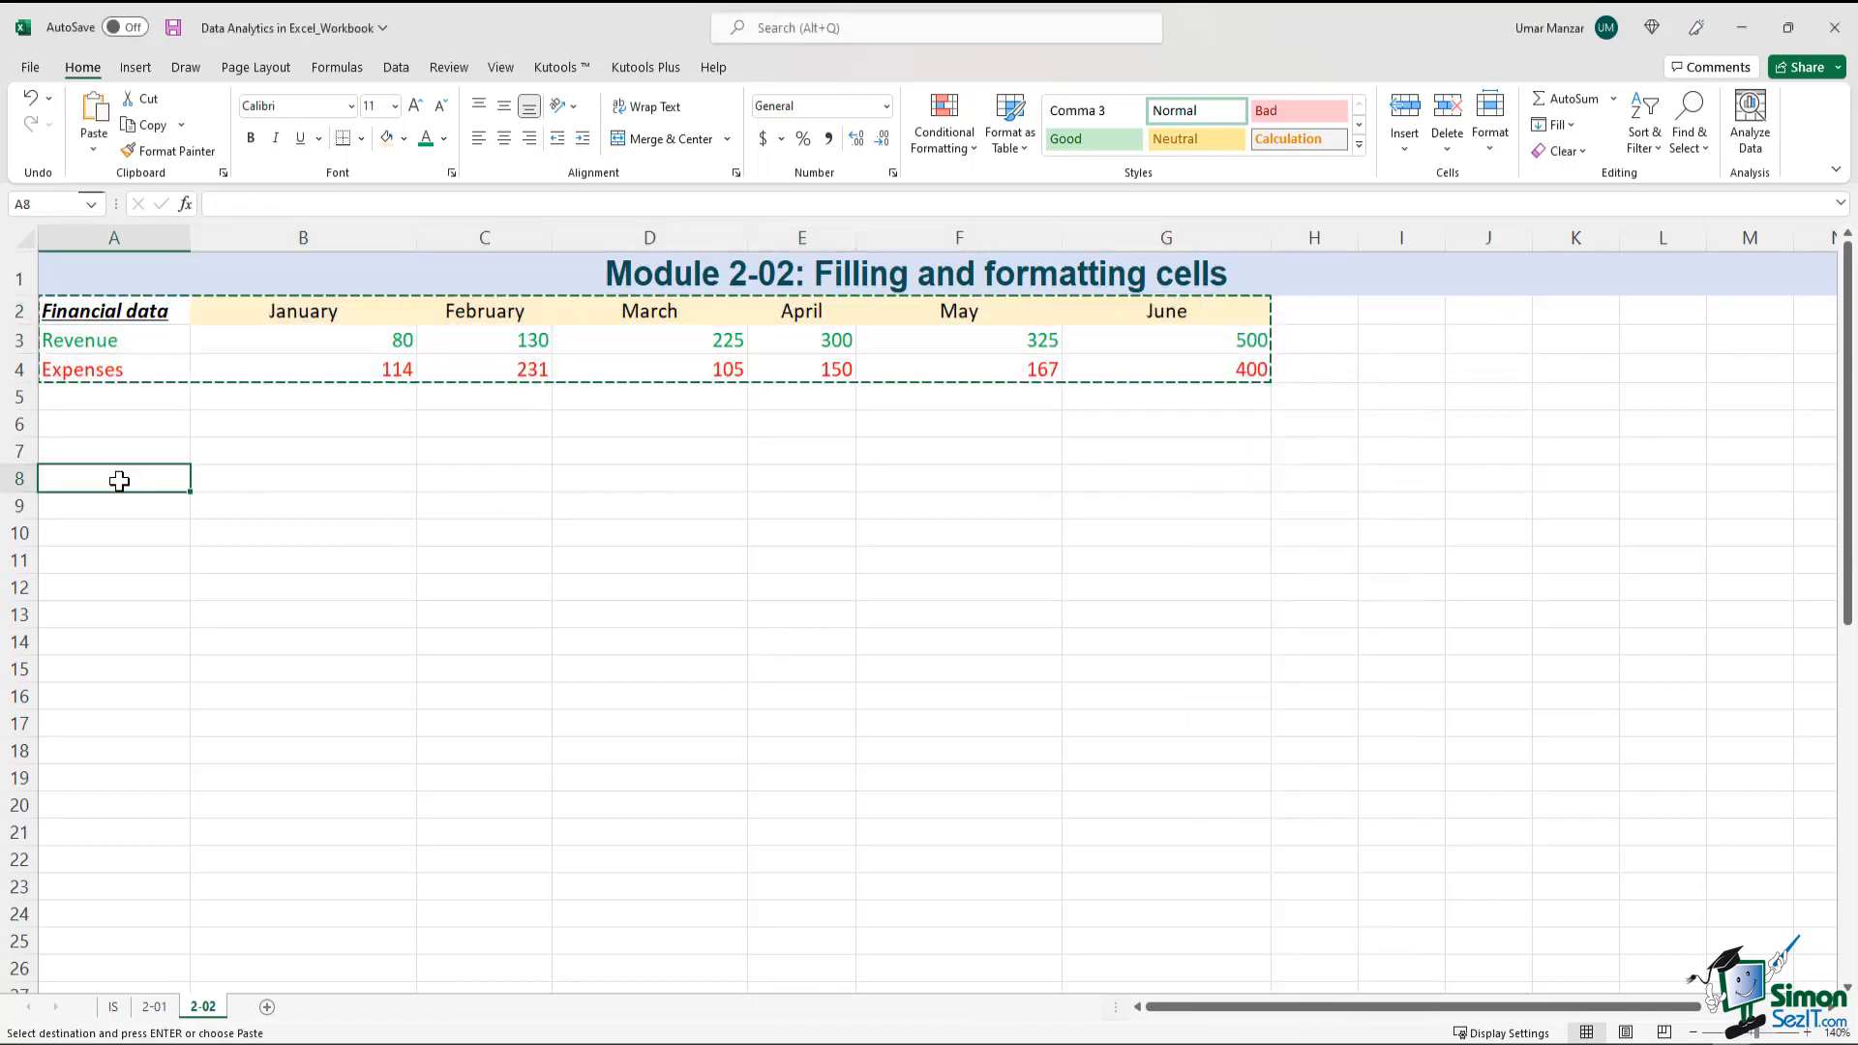
key(ctrl+v)
click(196, 593)
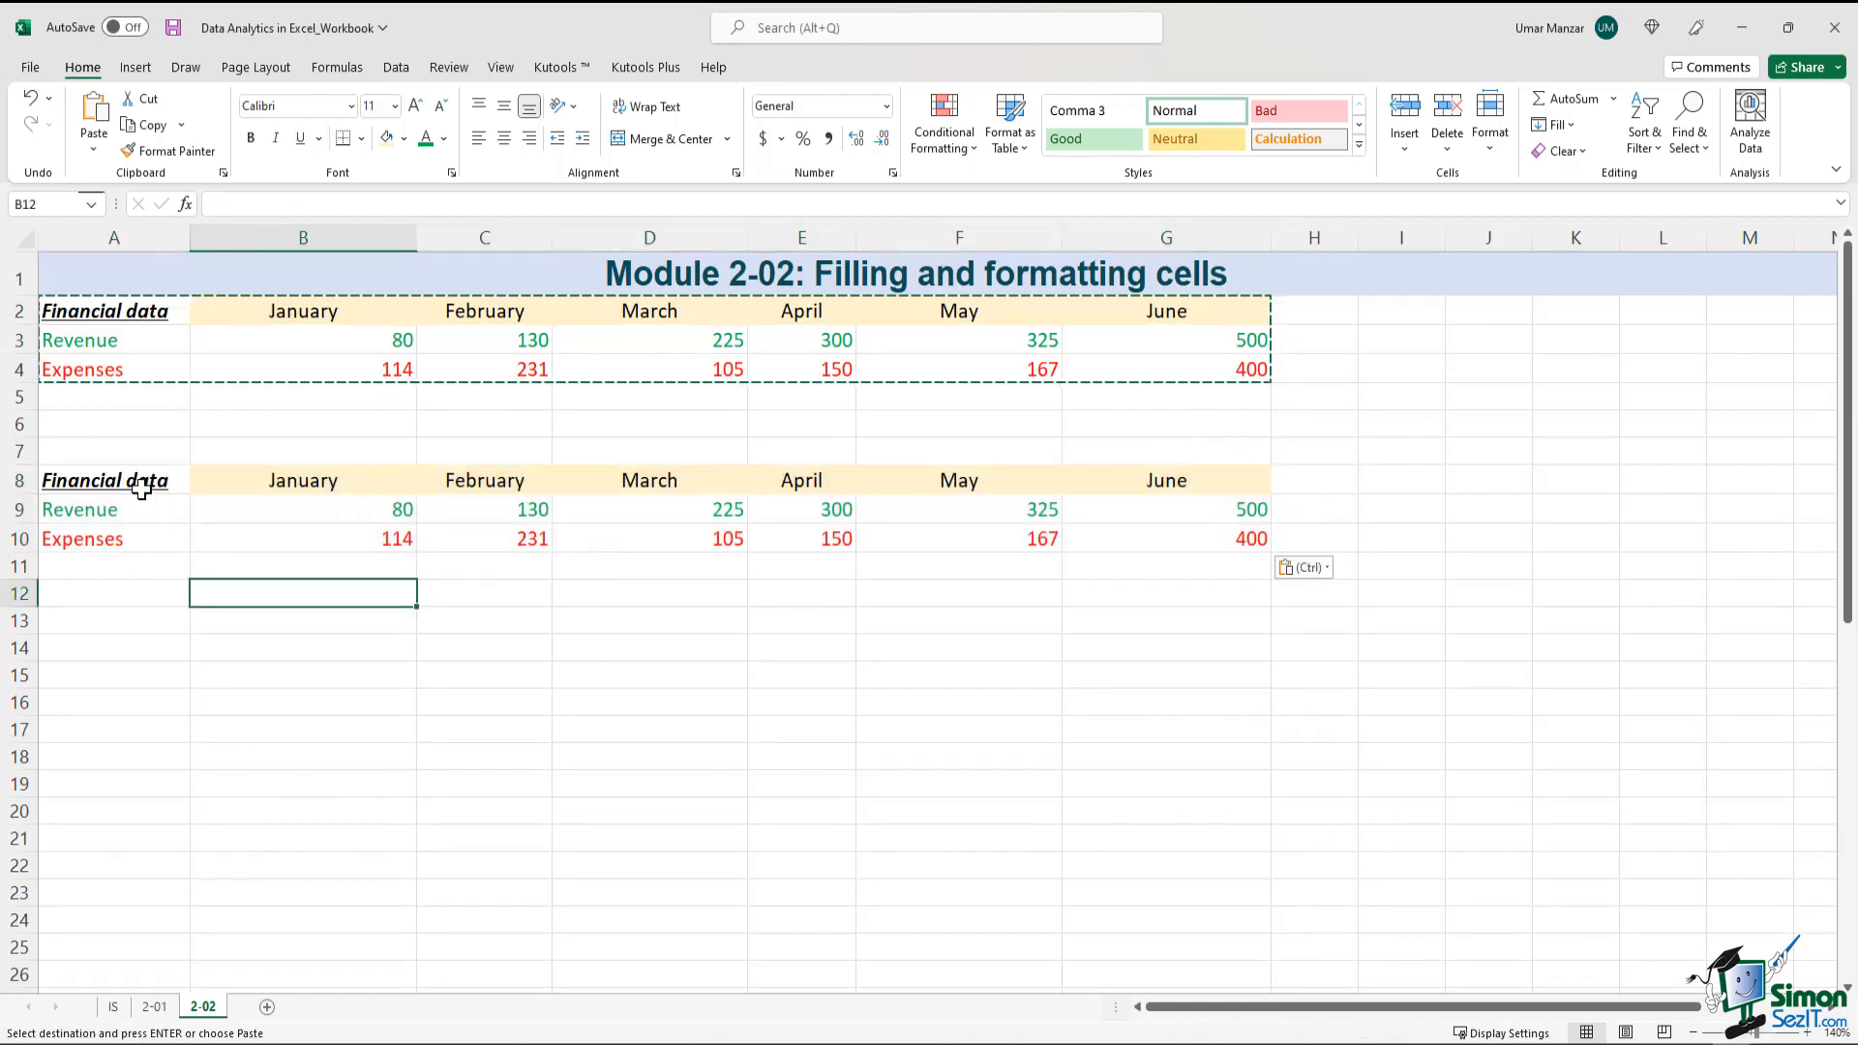
Move the Financial data heading of the duplicate table from A8 up to A7 by cutting and pasting it
click(143, 484)
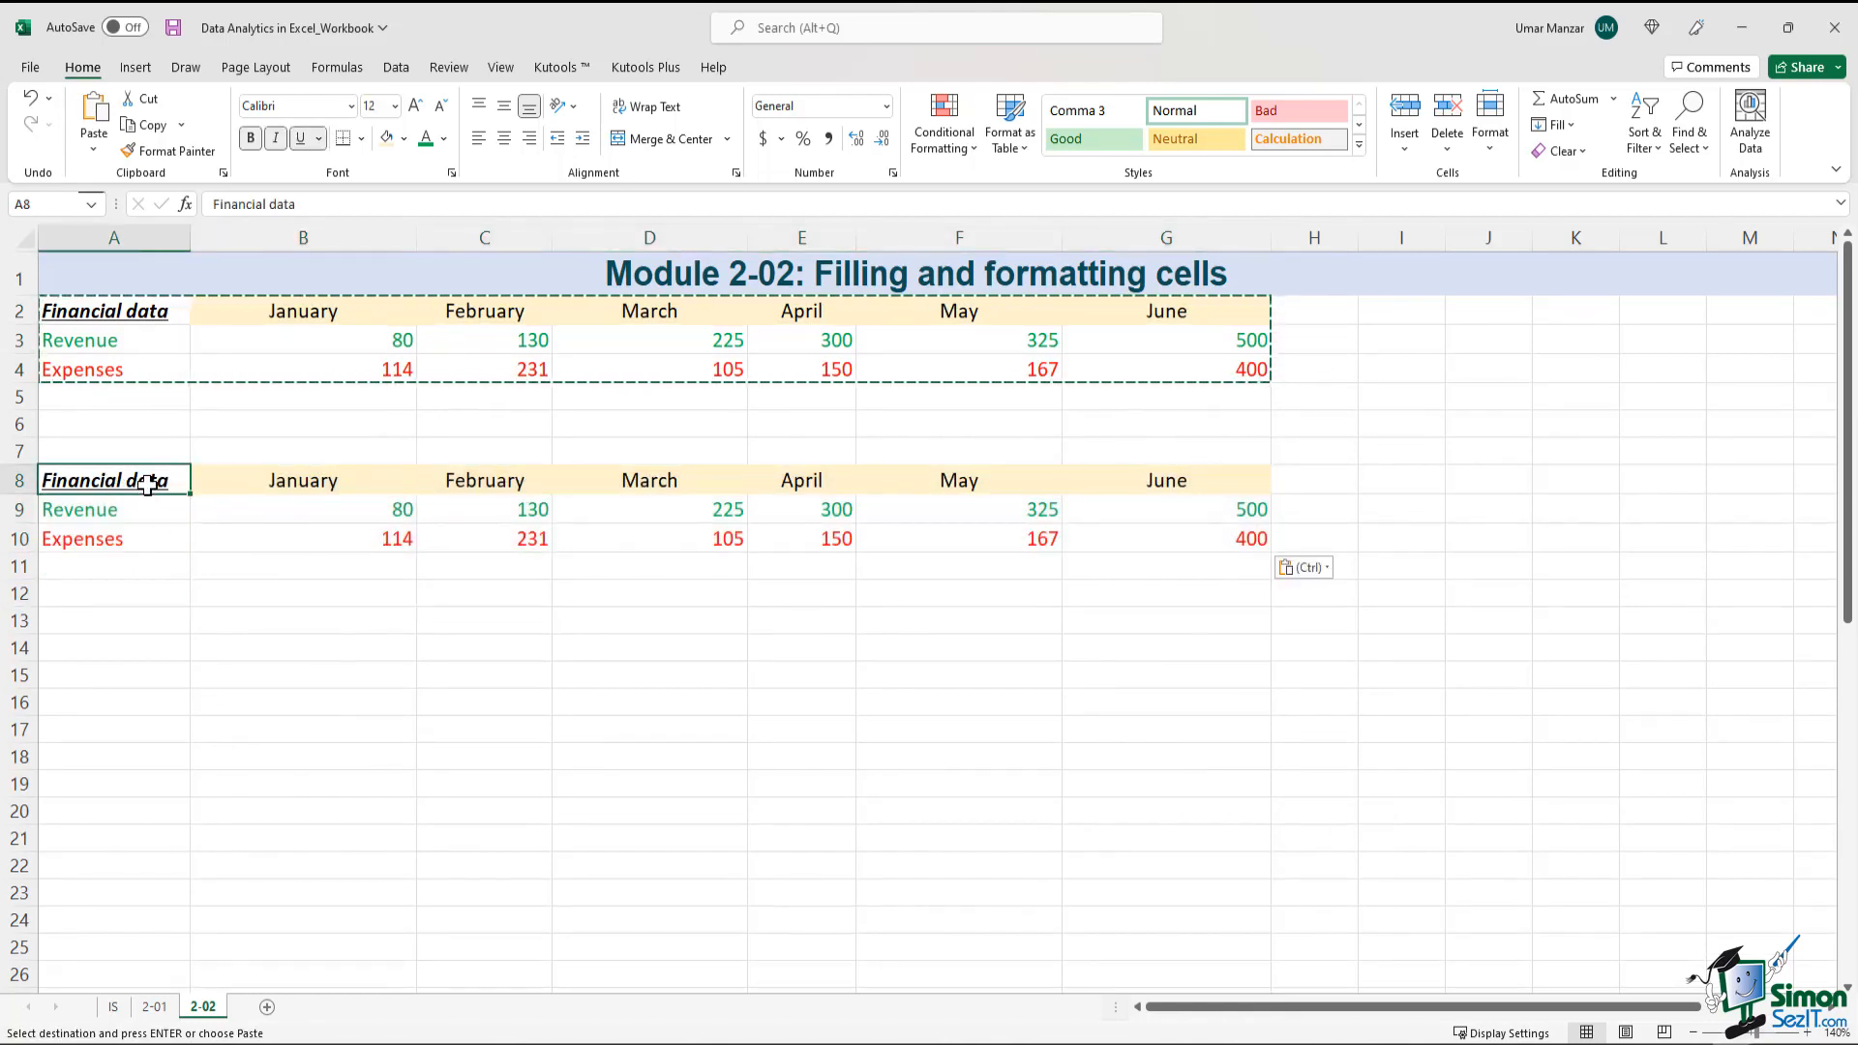
right_click(147, 483)
click(187, 488)
click(123, 451)
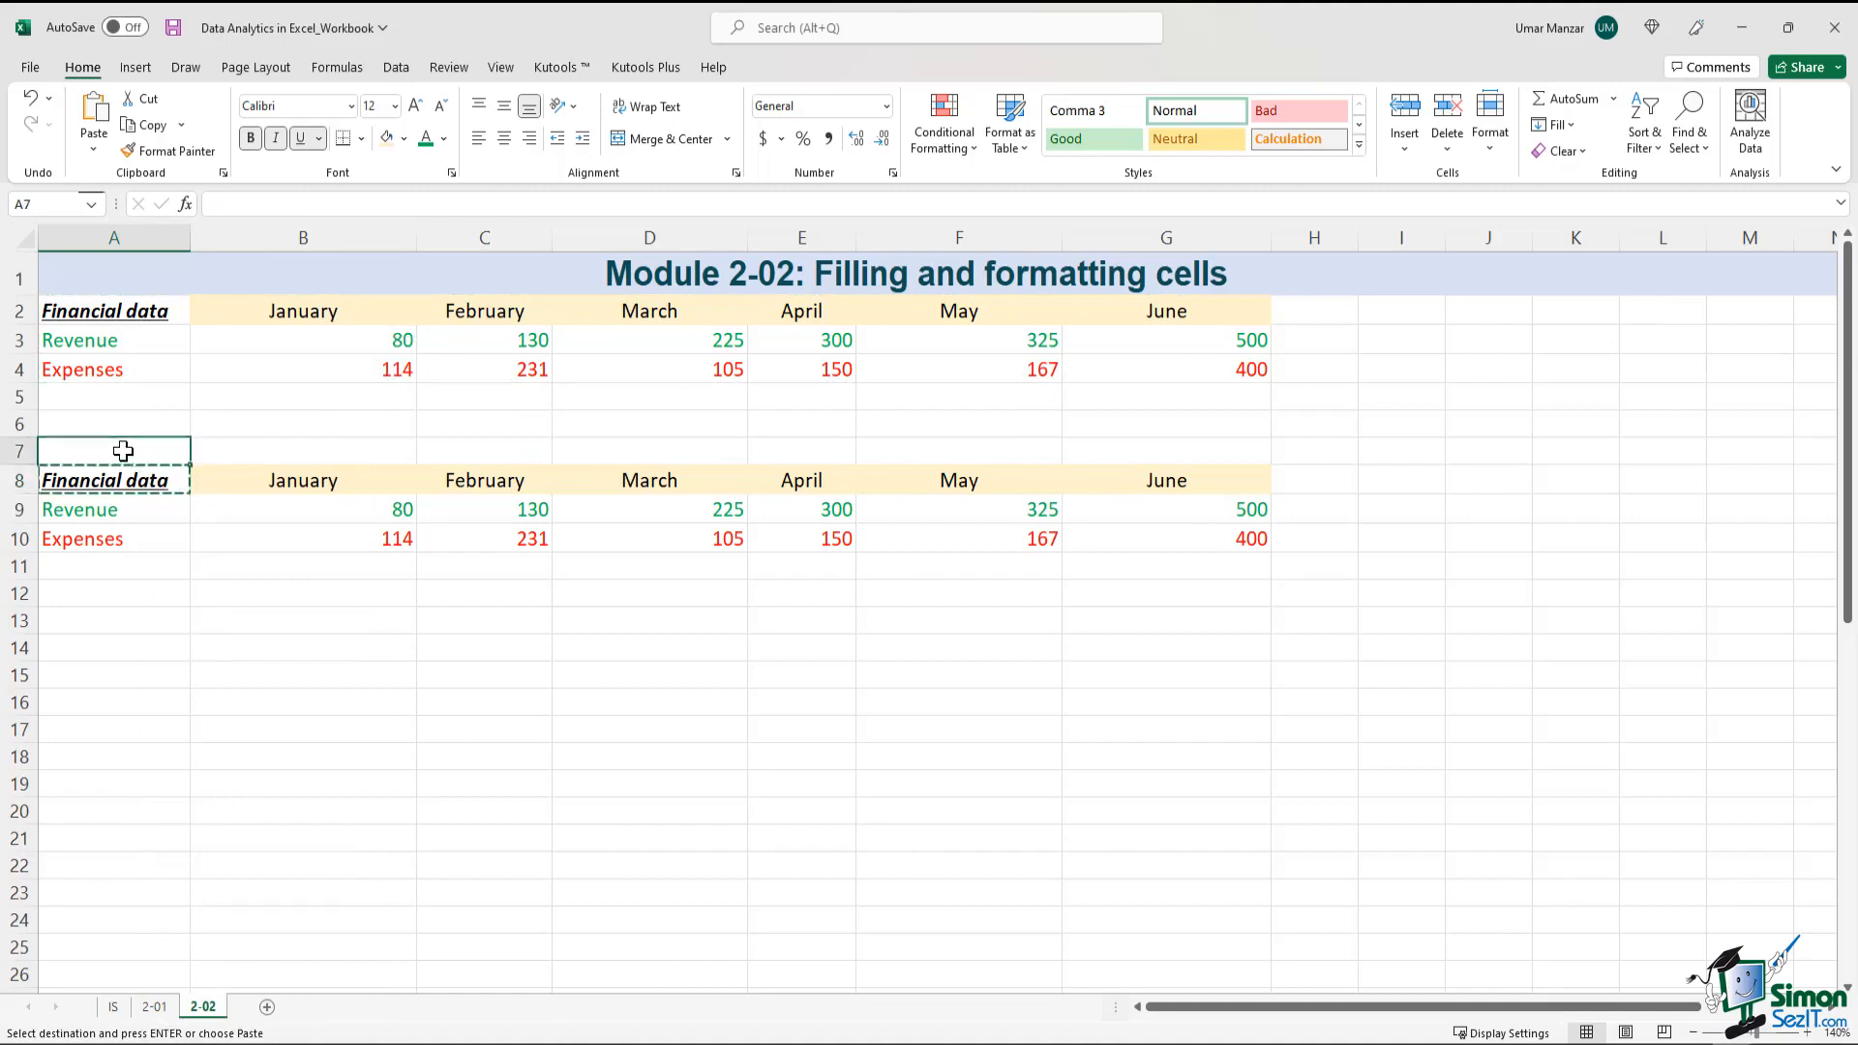
key(ctrl+v)
drag(123, 451, 1211, 450)
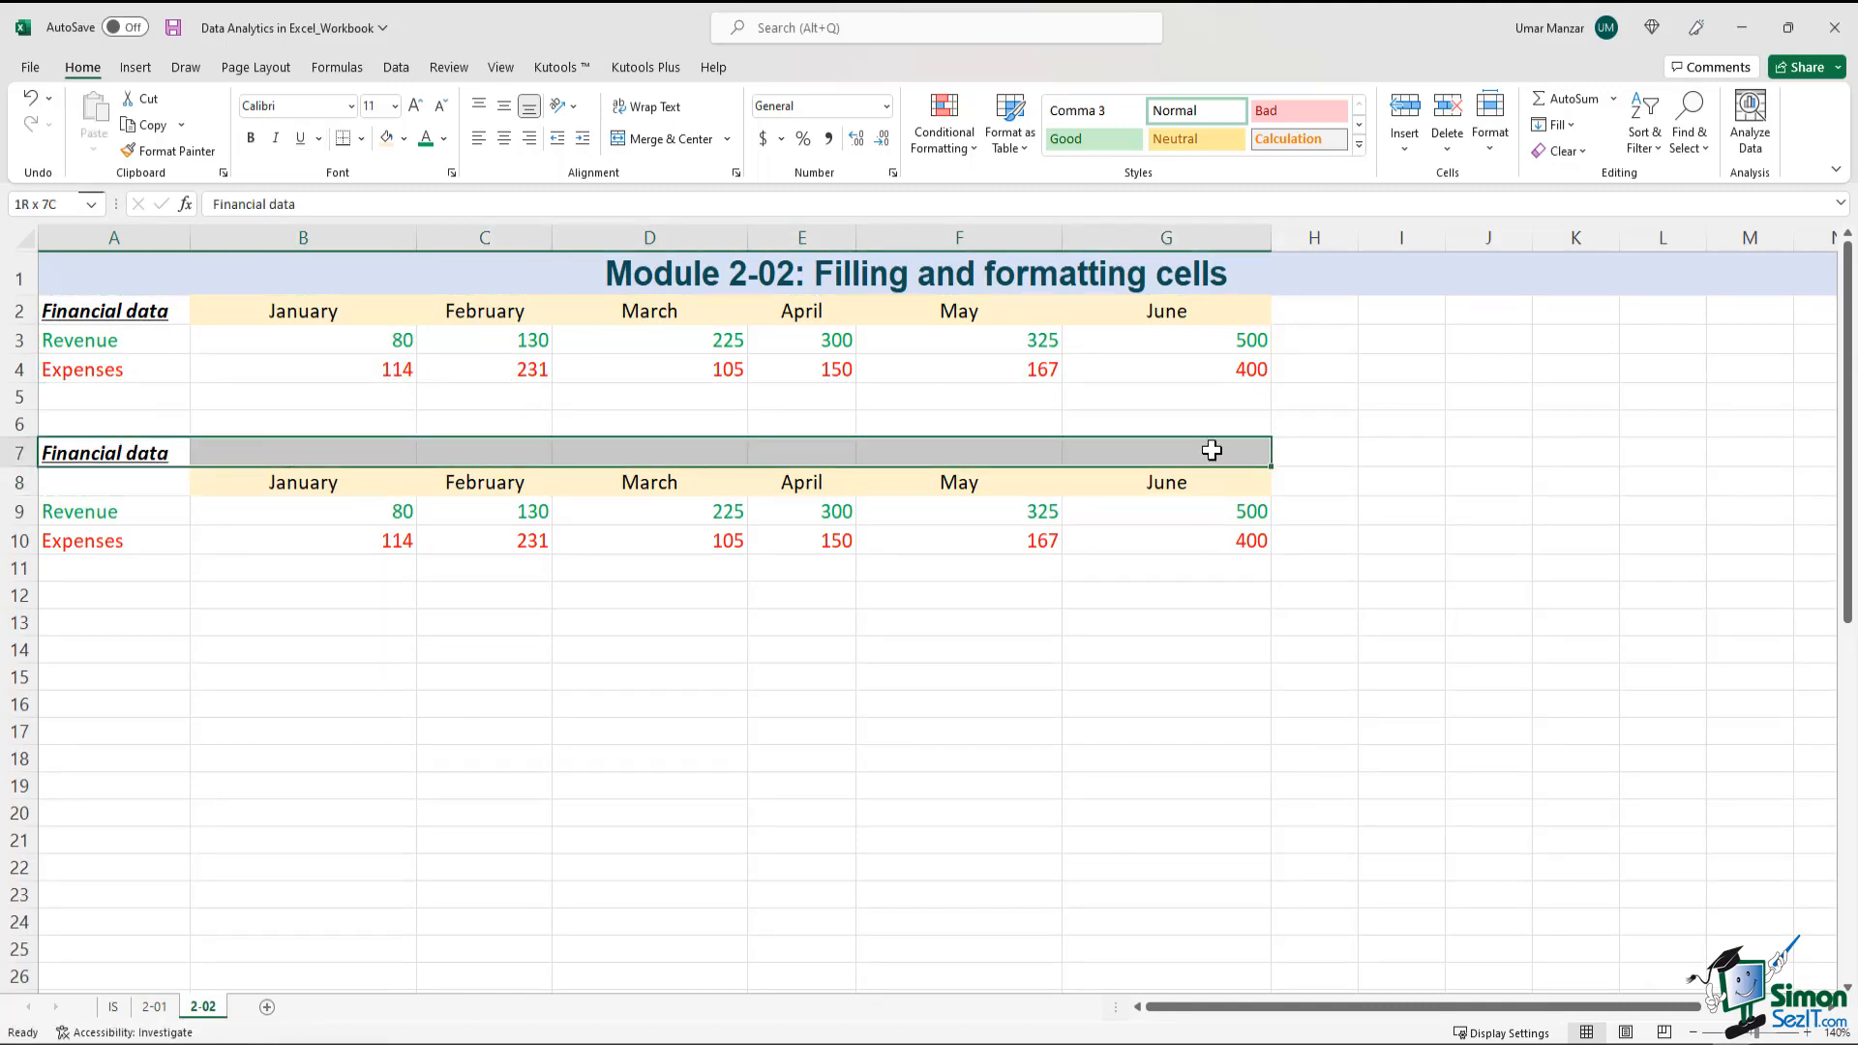
drag(56, 450, 1200, 445)
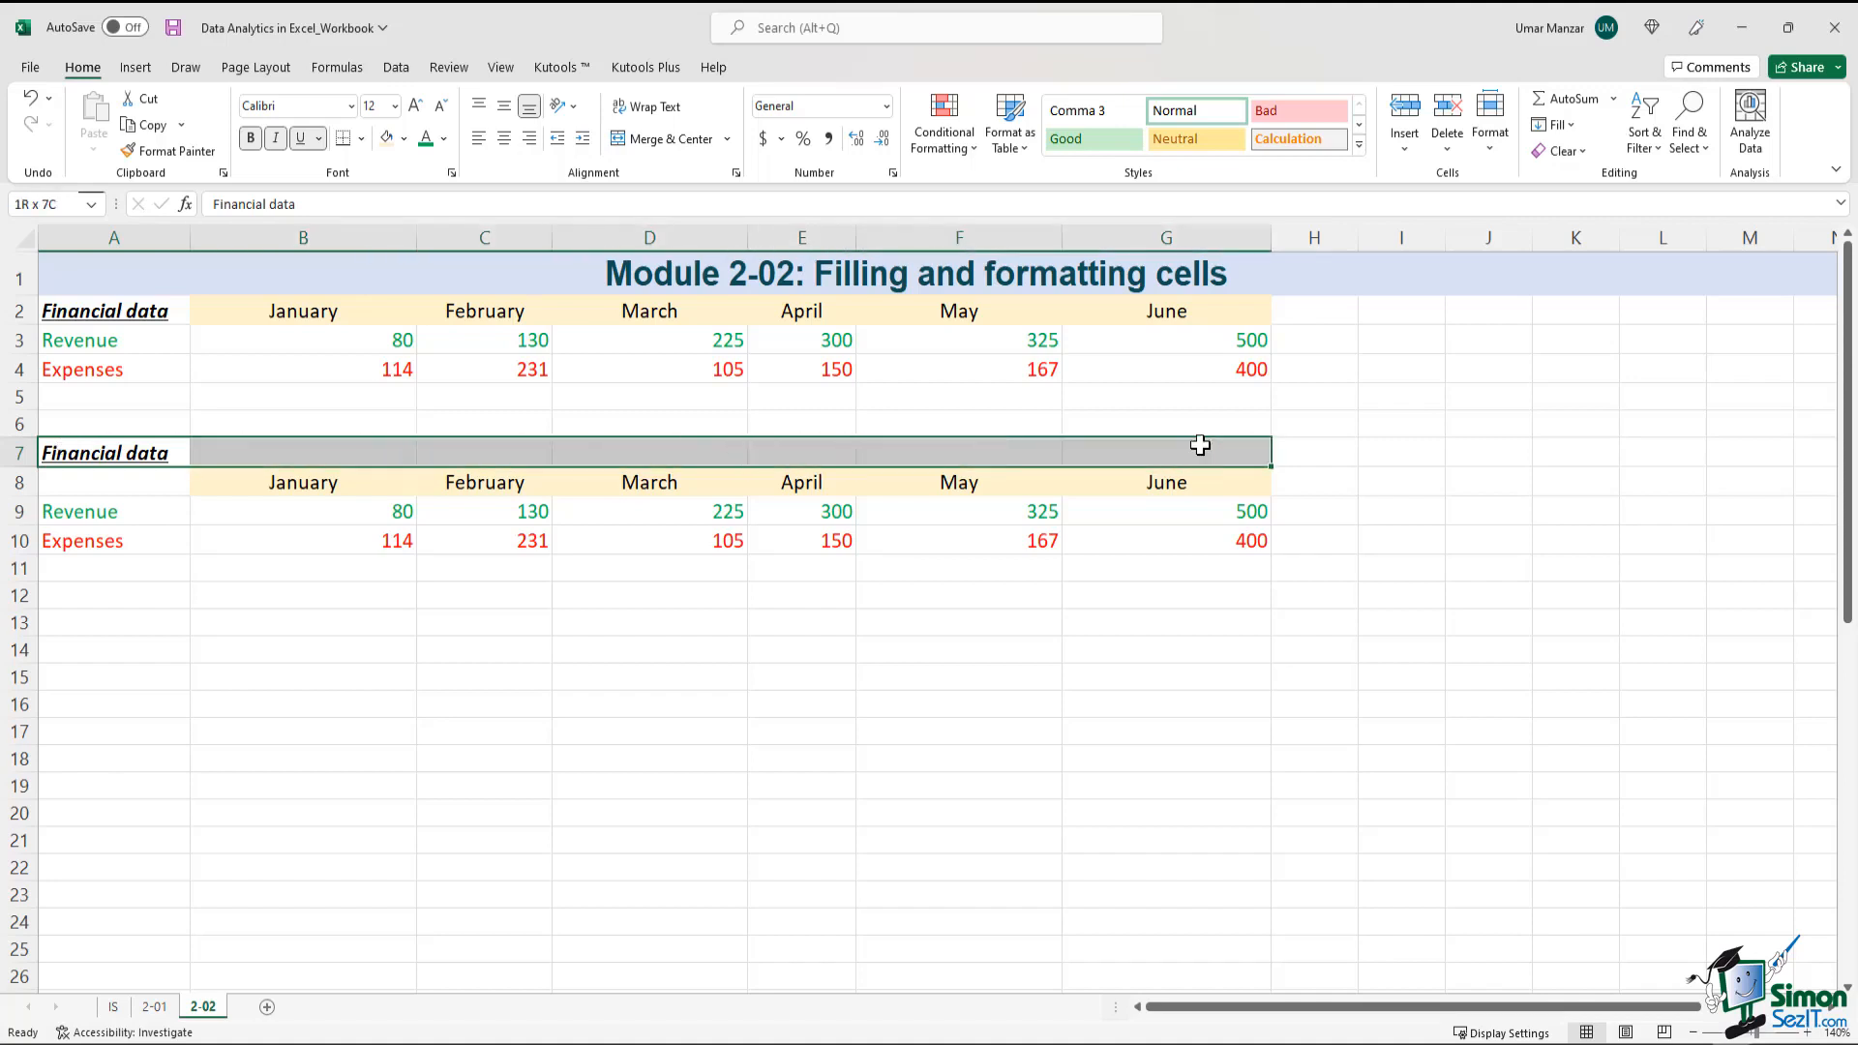
drag(124, 481, 1208, 547)
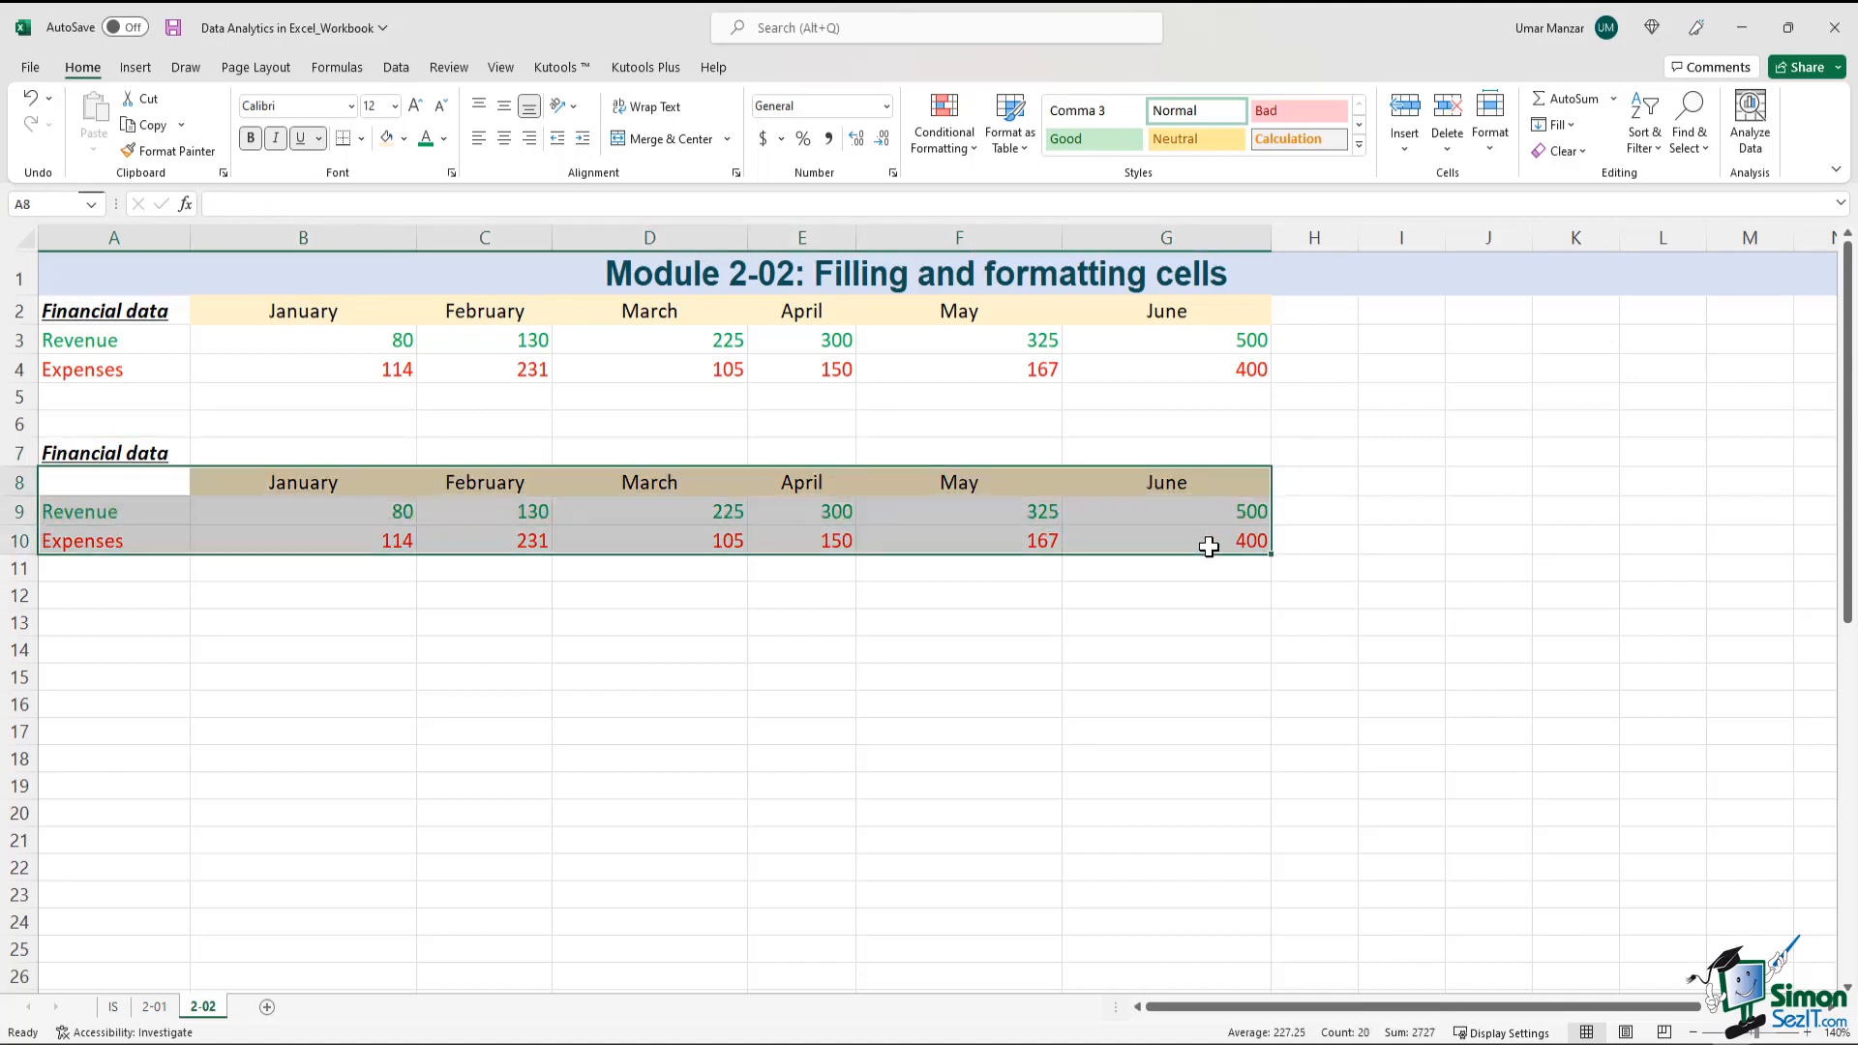
click(192, 654)
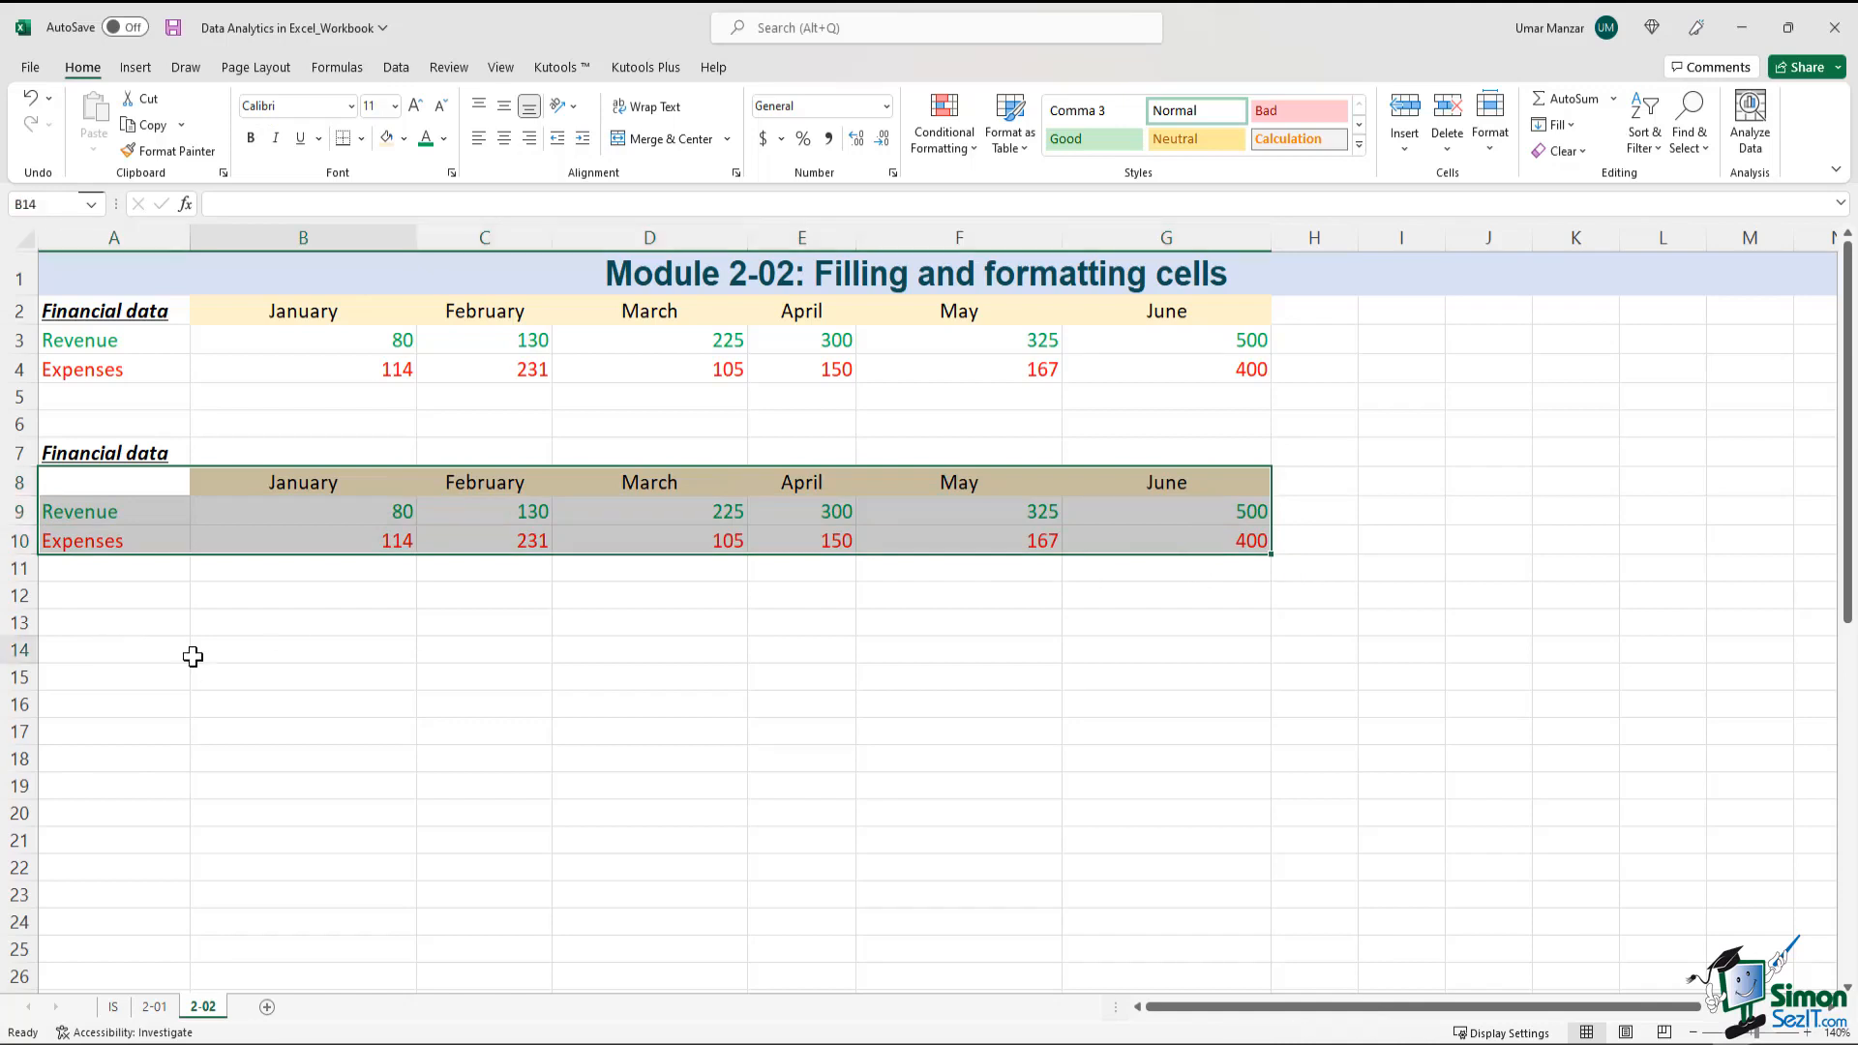
Merge the Financial data heading row A7:G7 with Merge Across
click(121, 454)
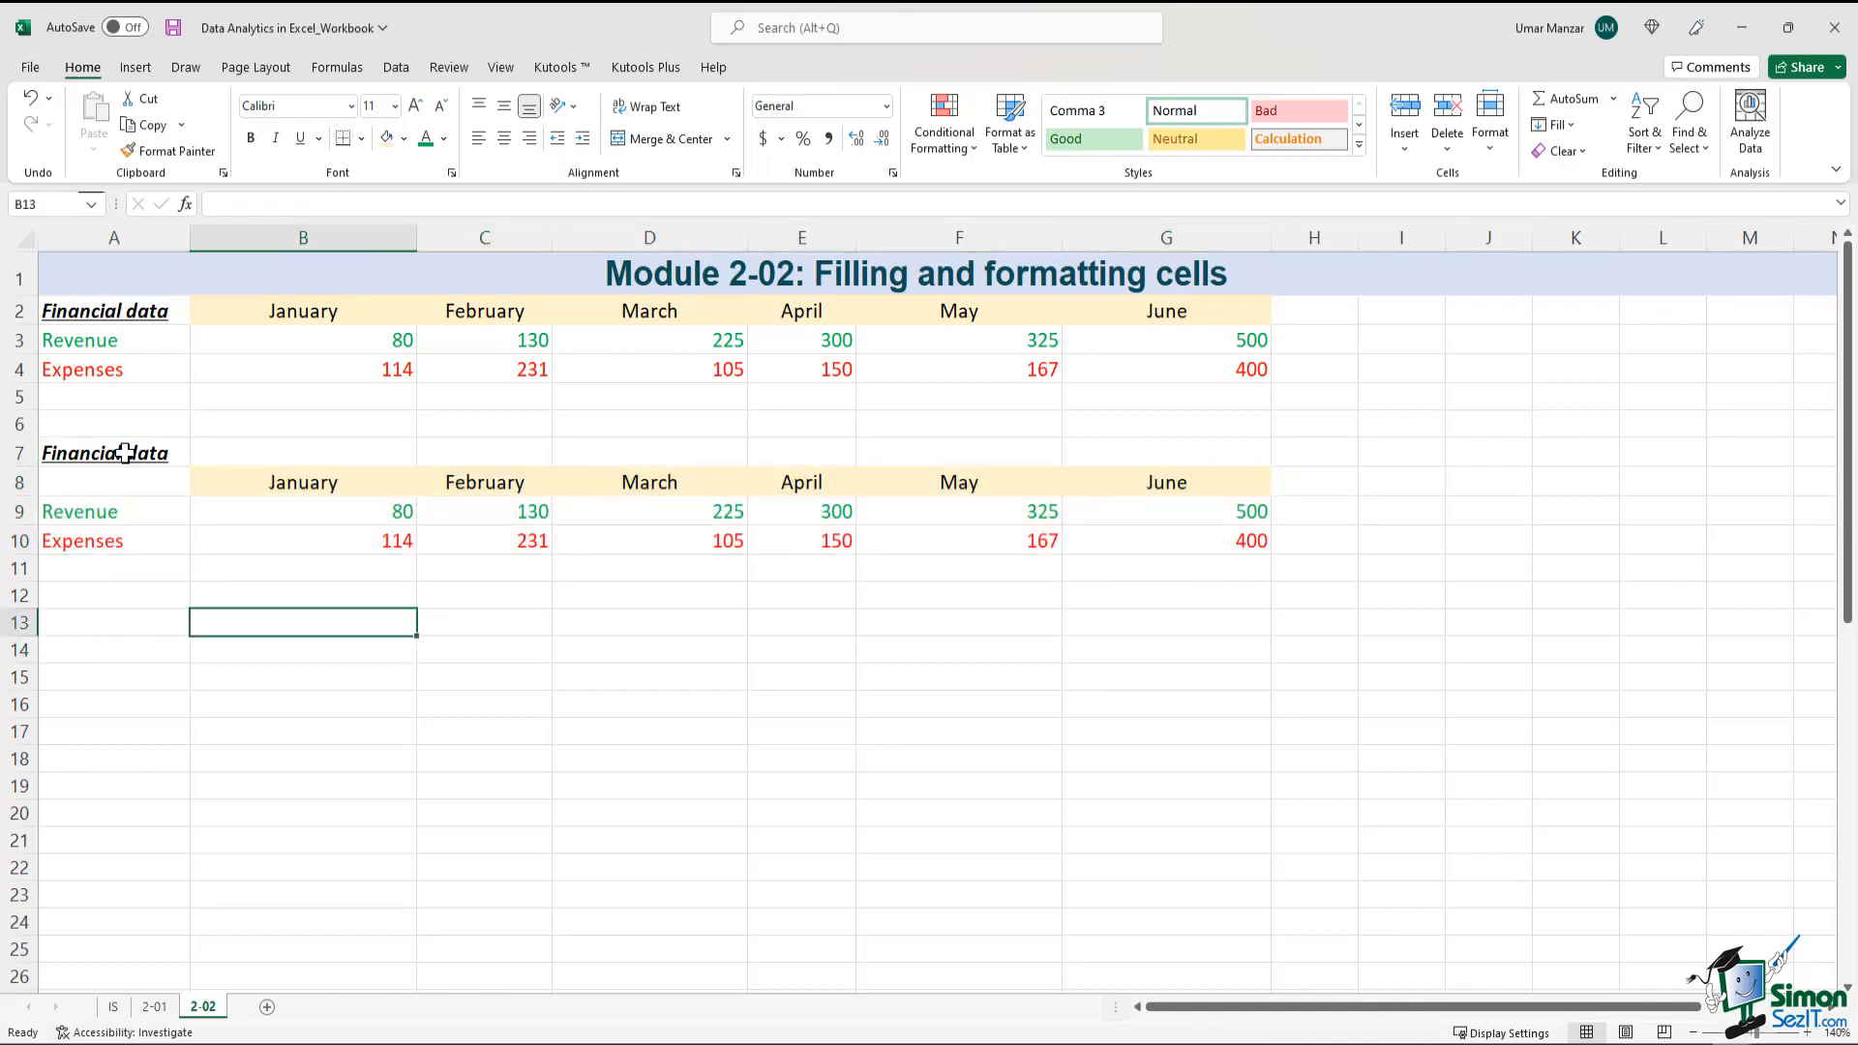
drag(135, 454, 1165, 448)
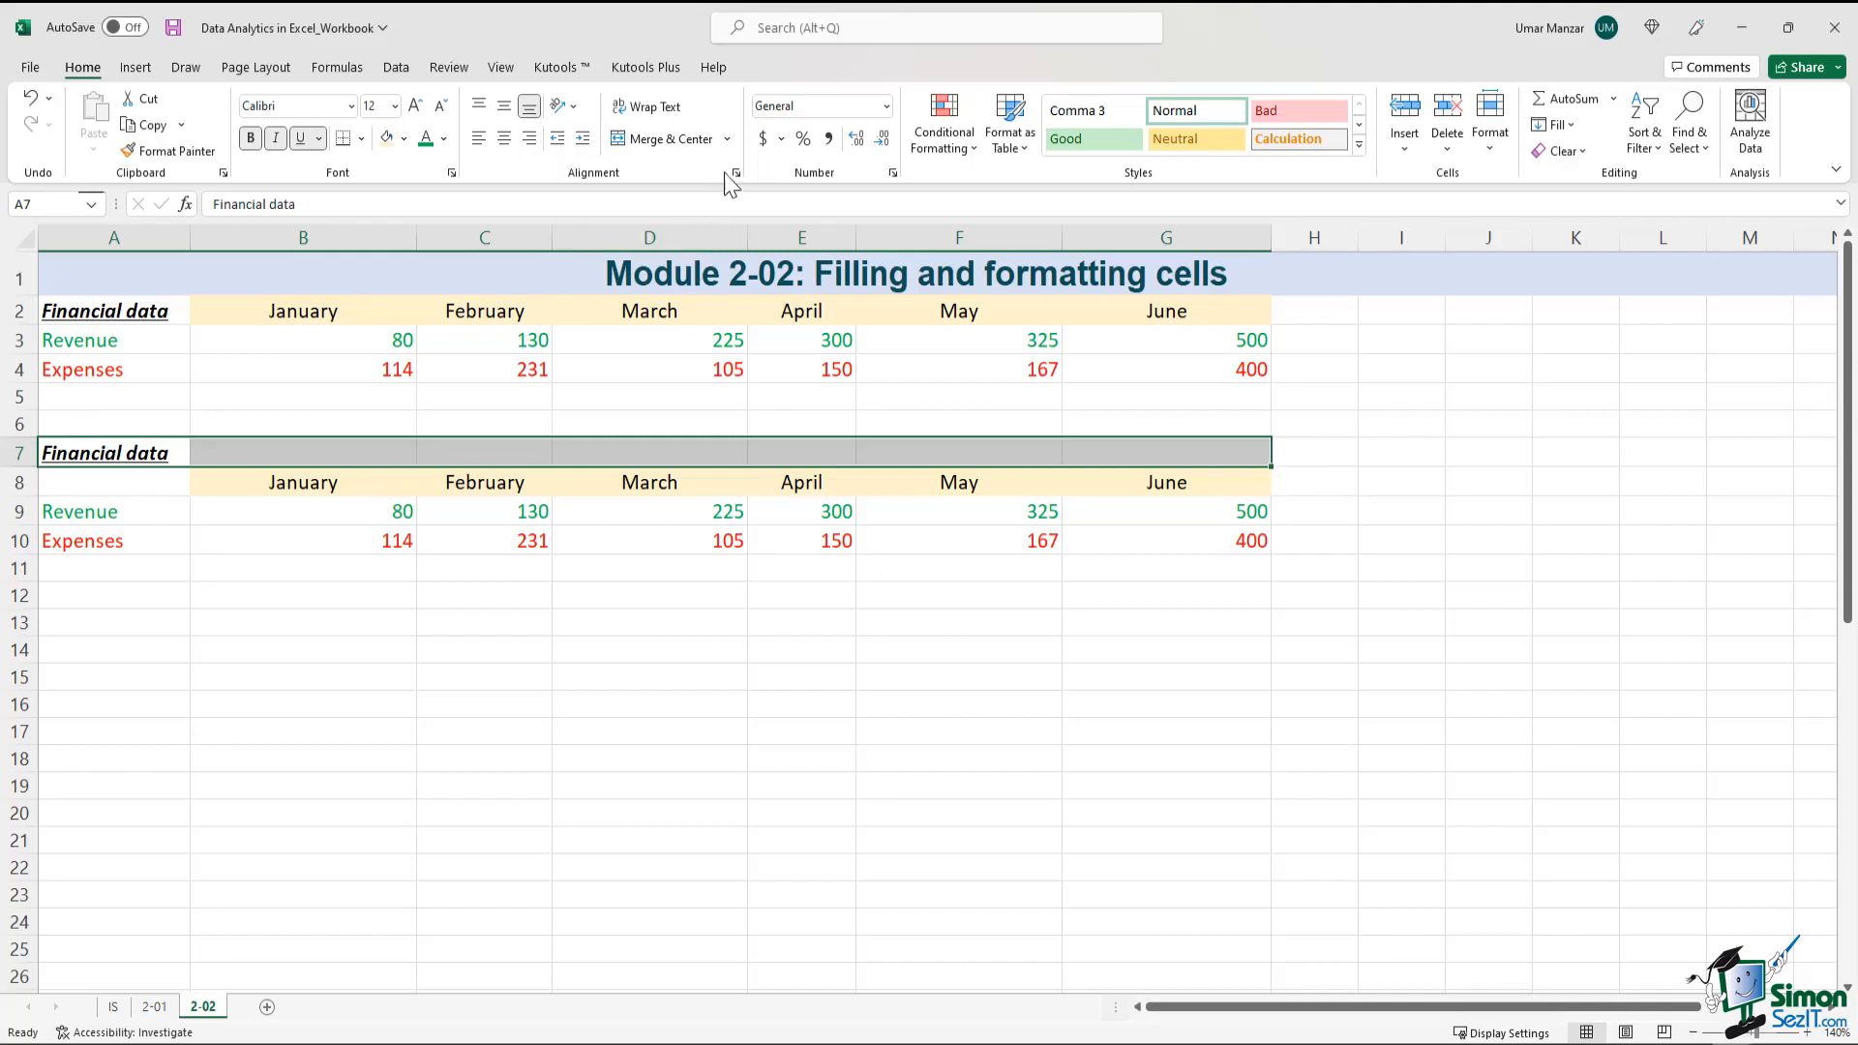
click(729, 140)
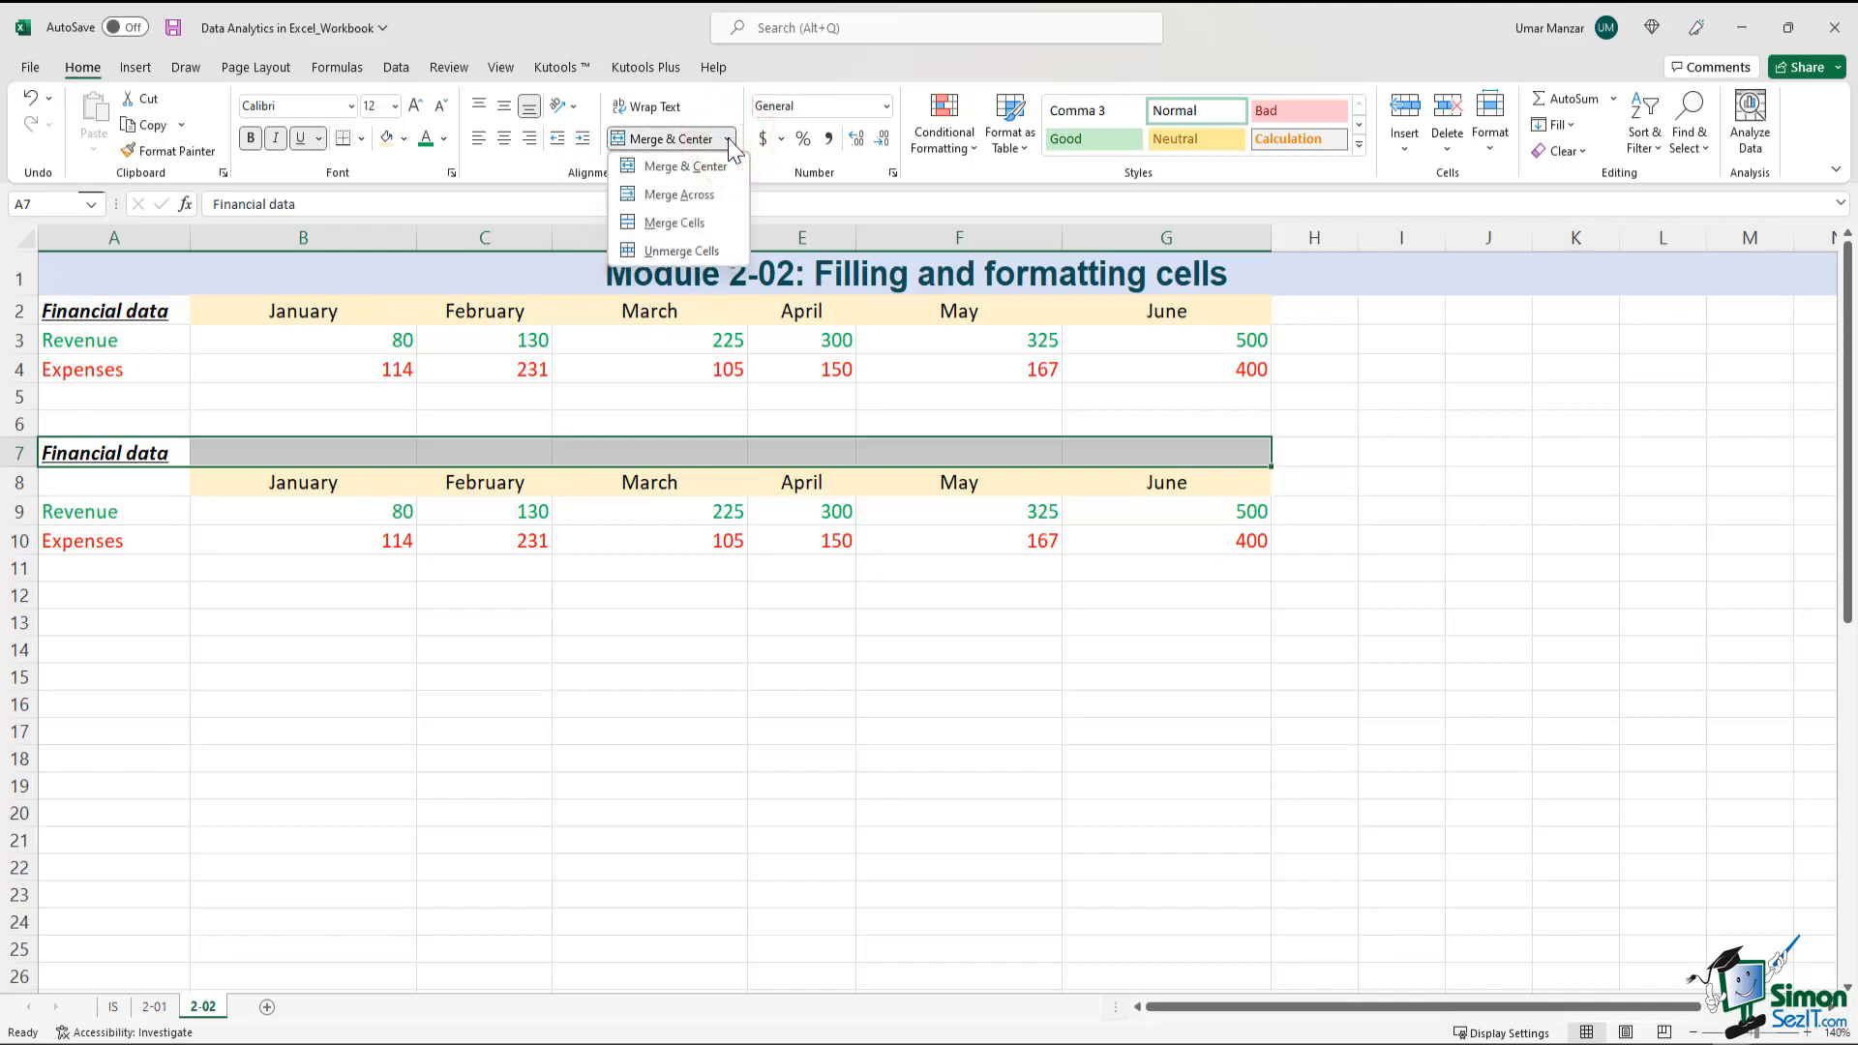
click(710, 194)
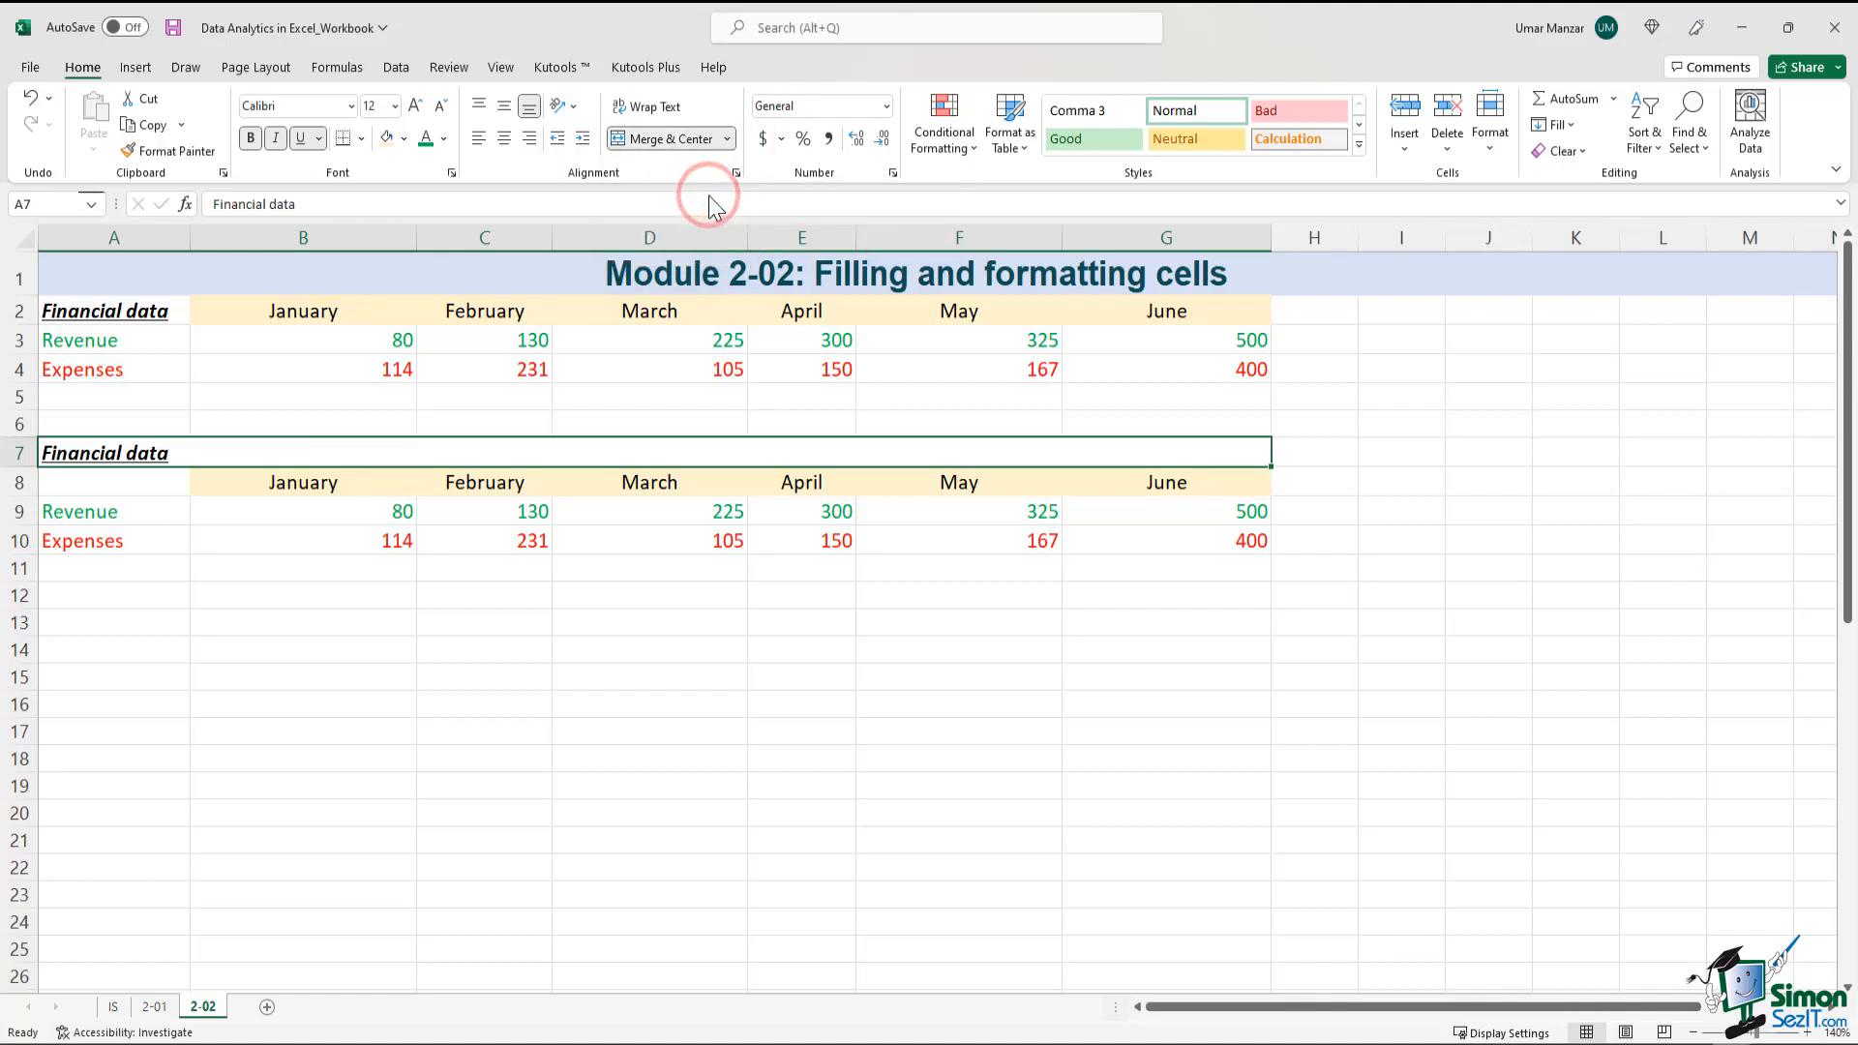
click(776, 697)
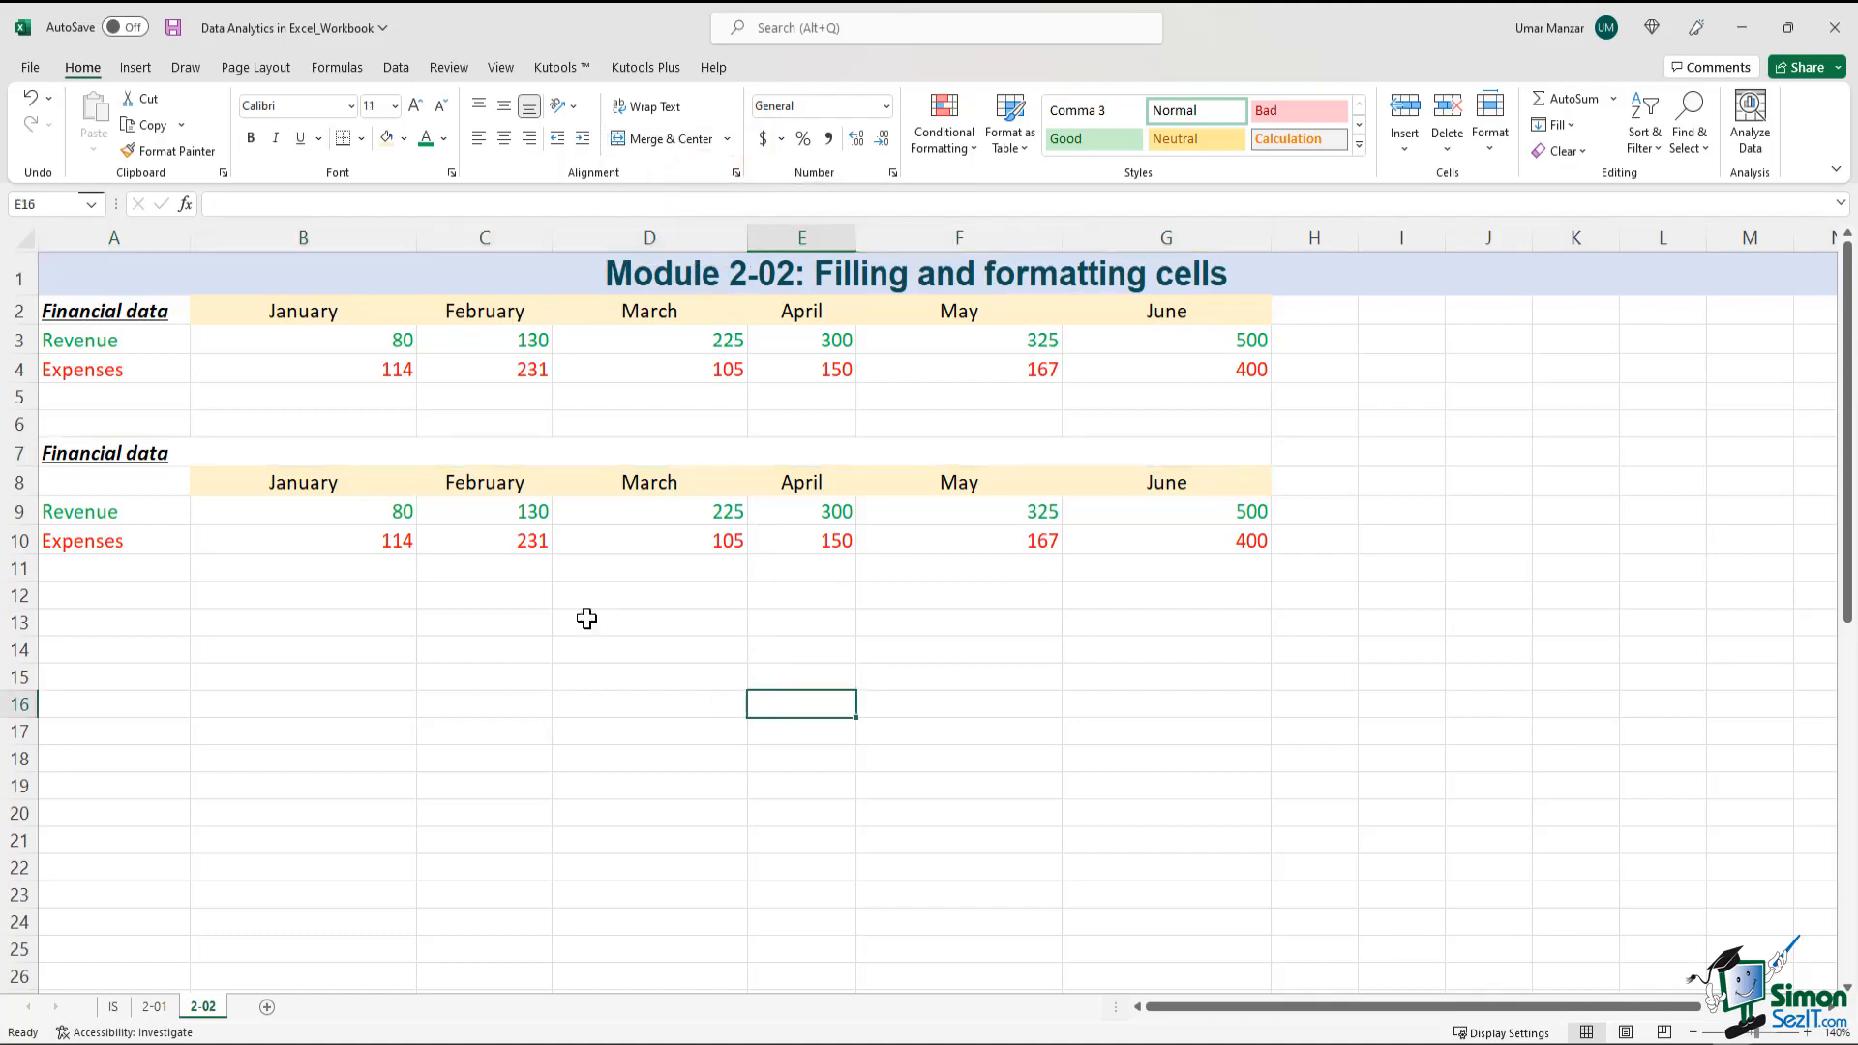
Center the Financial data heading horizontally in the merged row 7 of the duplicate table
click(129, 455)
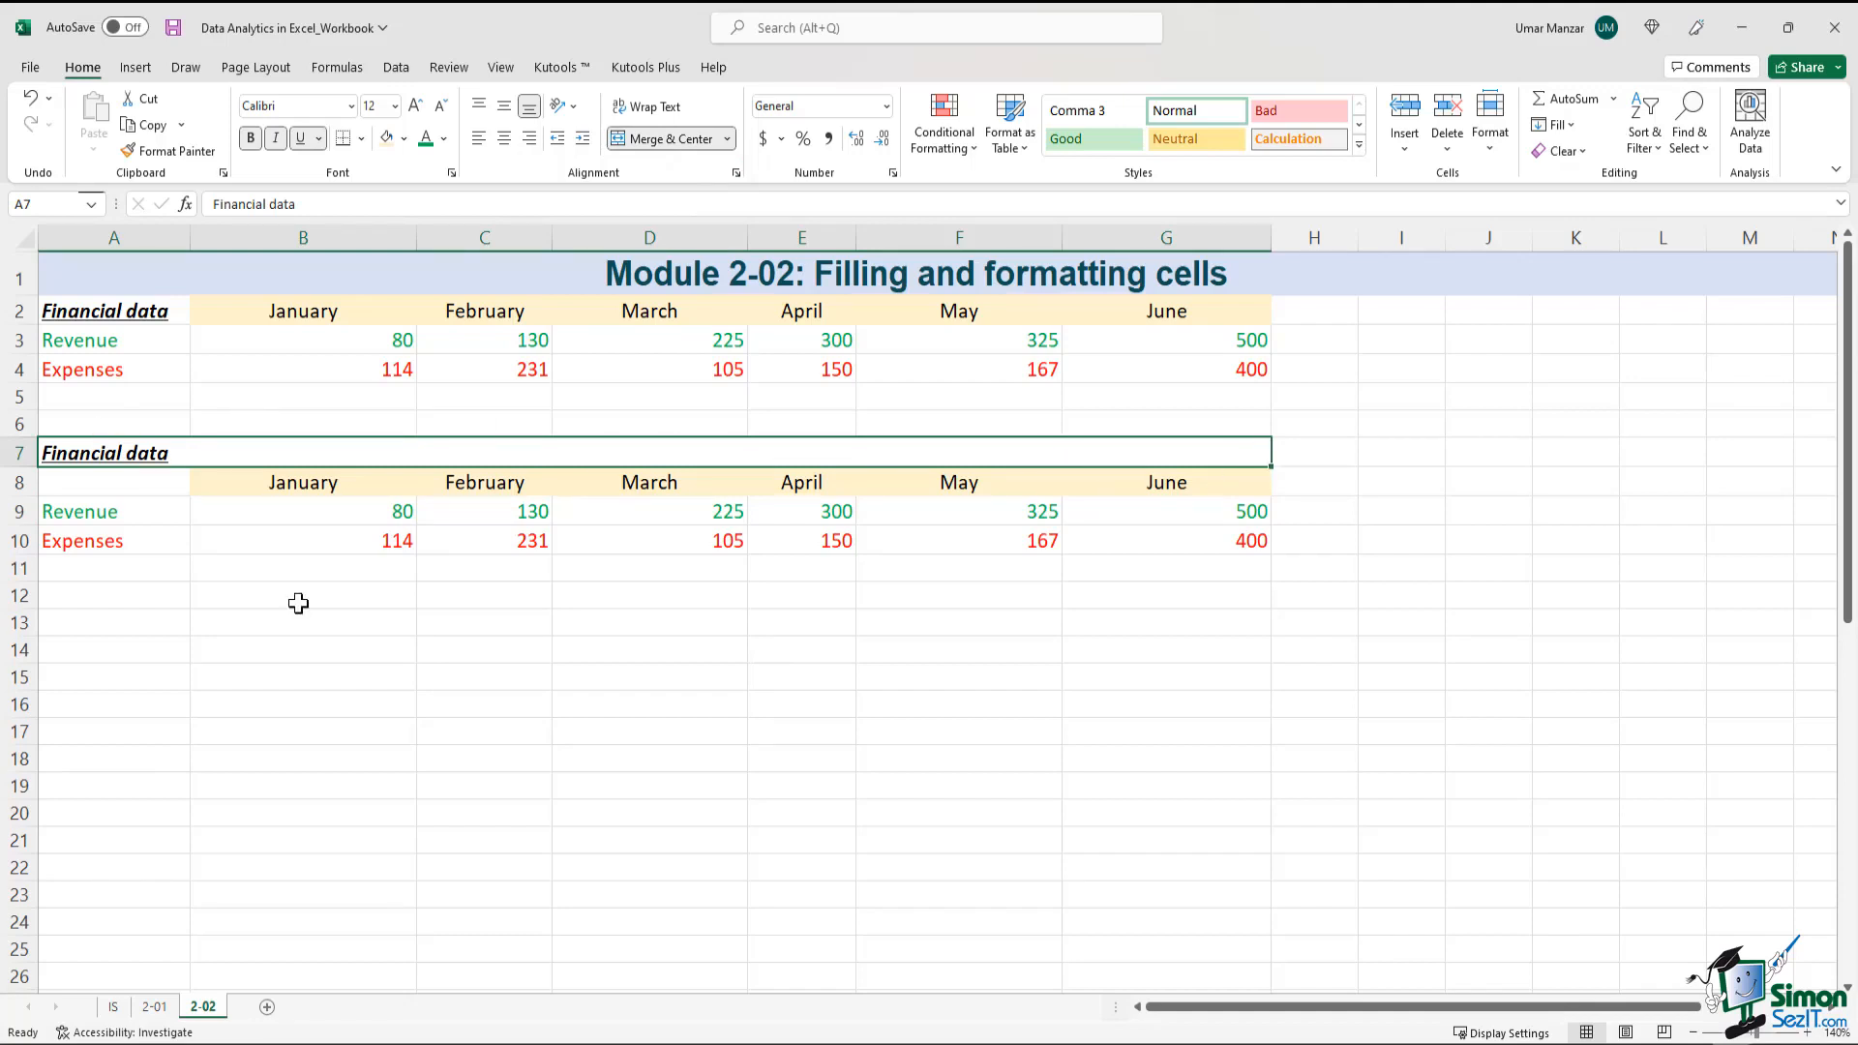
click(504, 138)
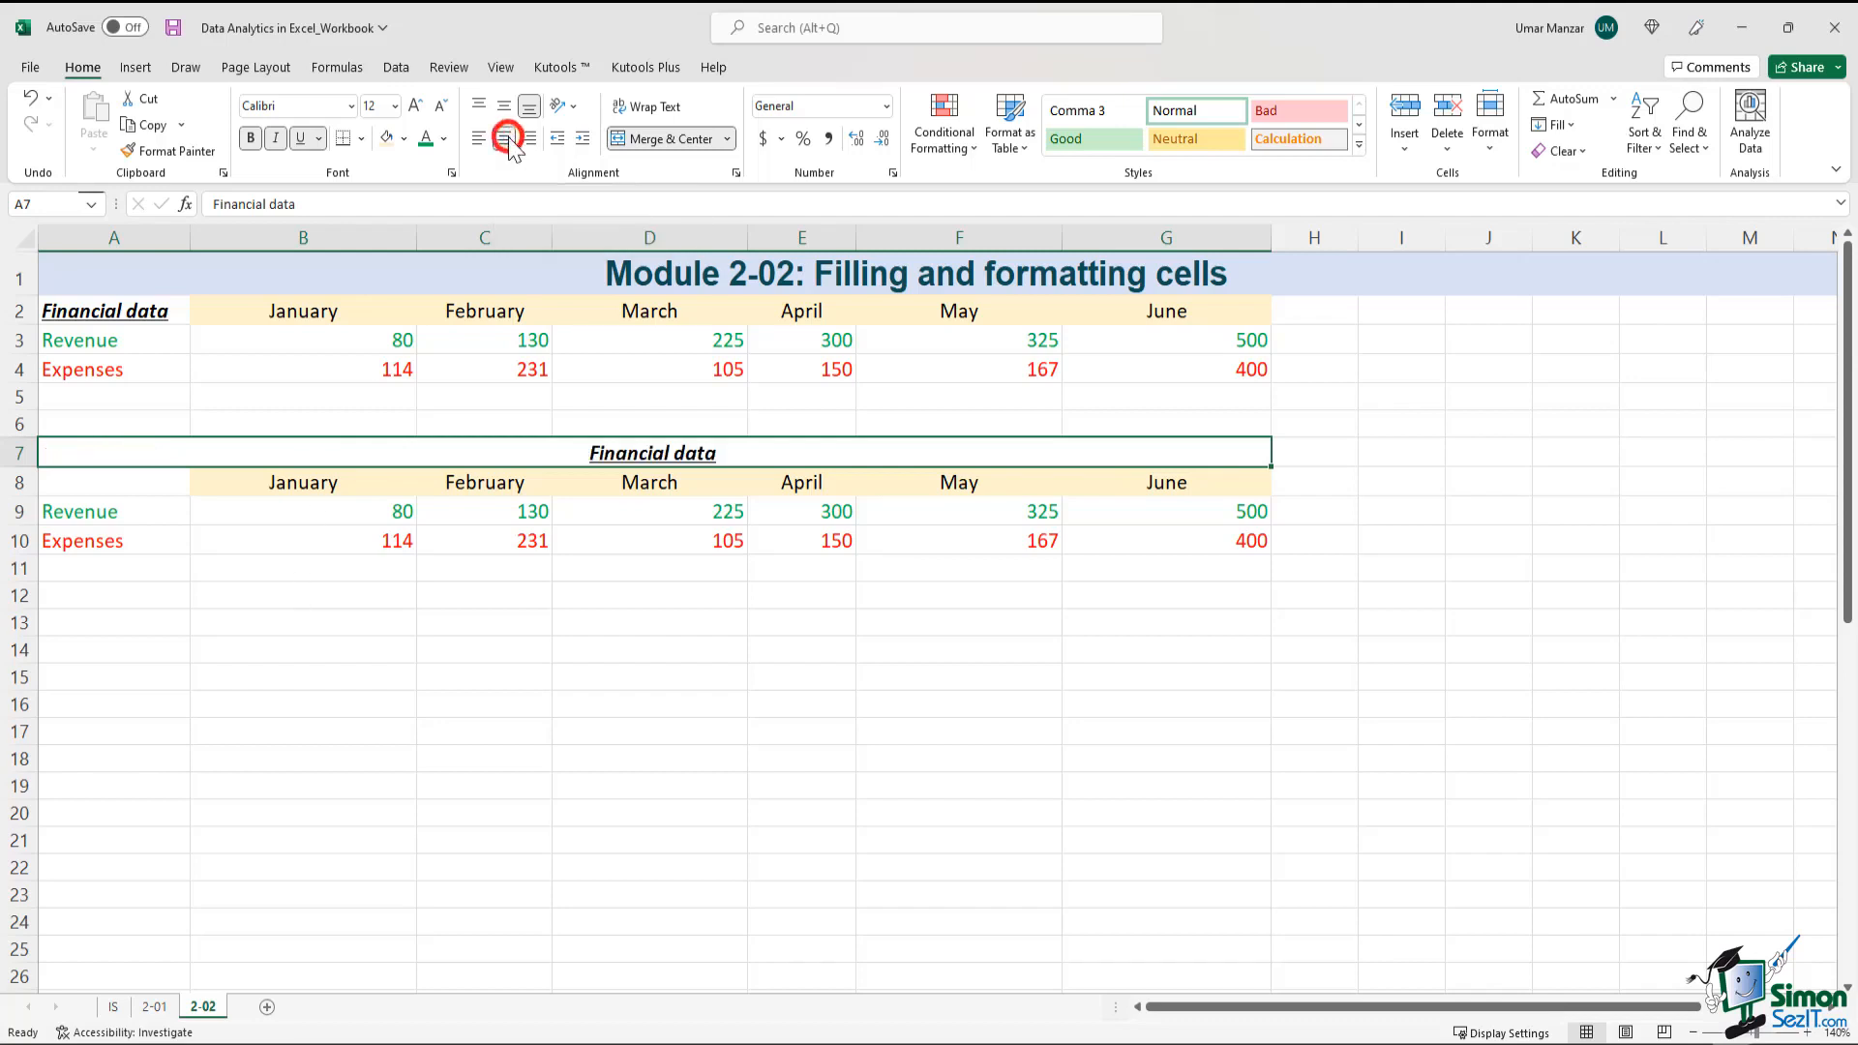
click(618, 668)
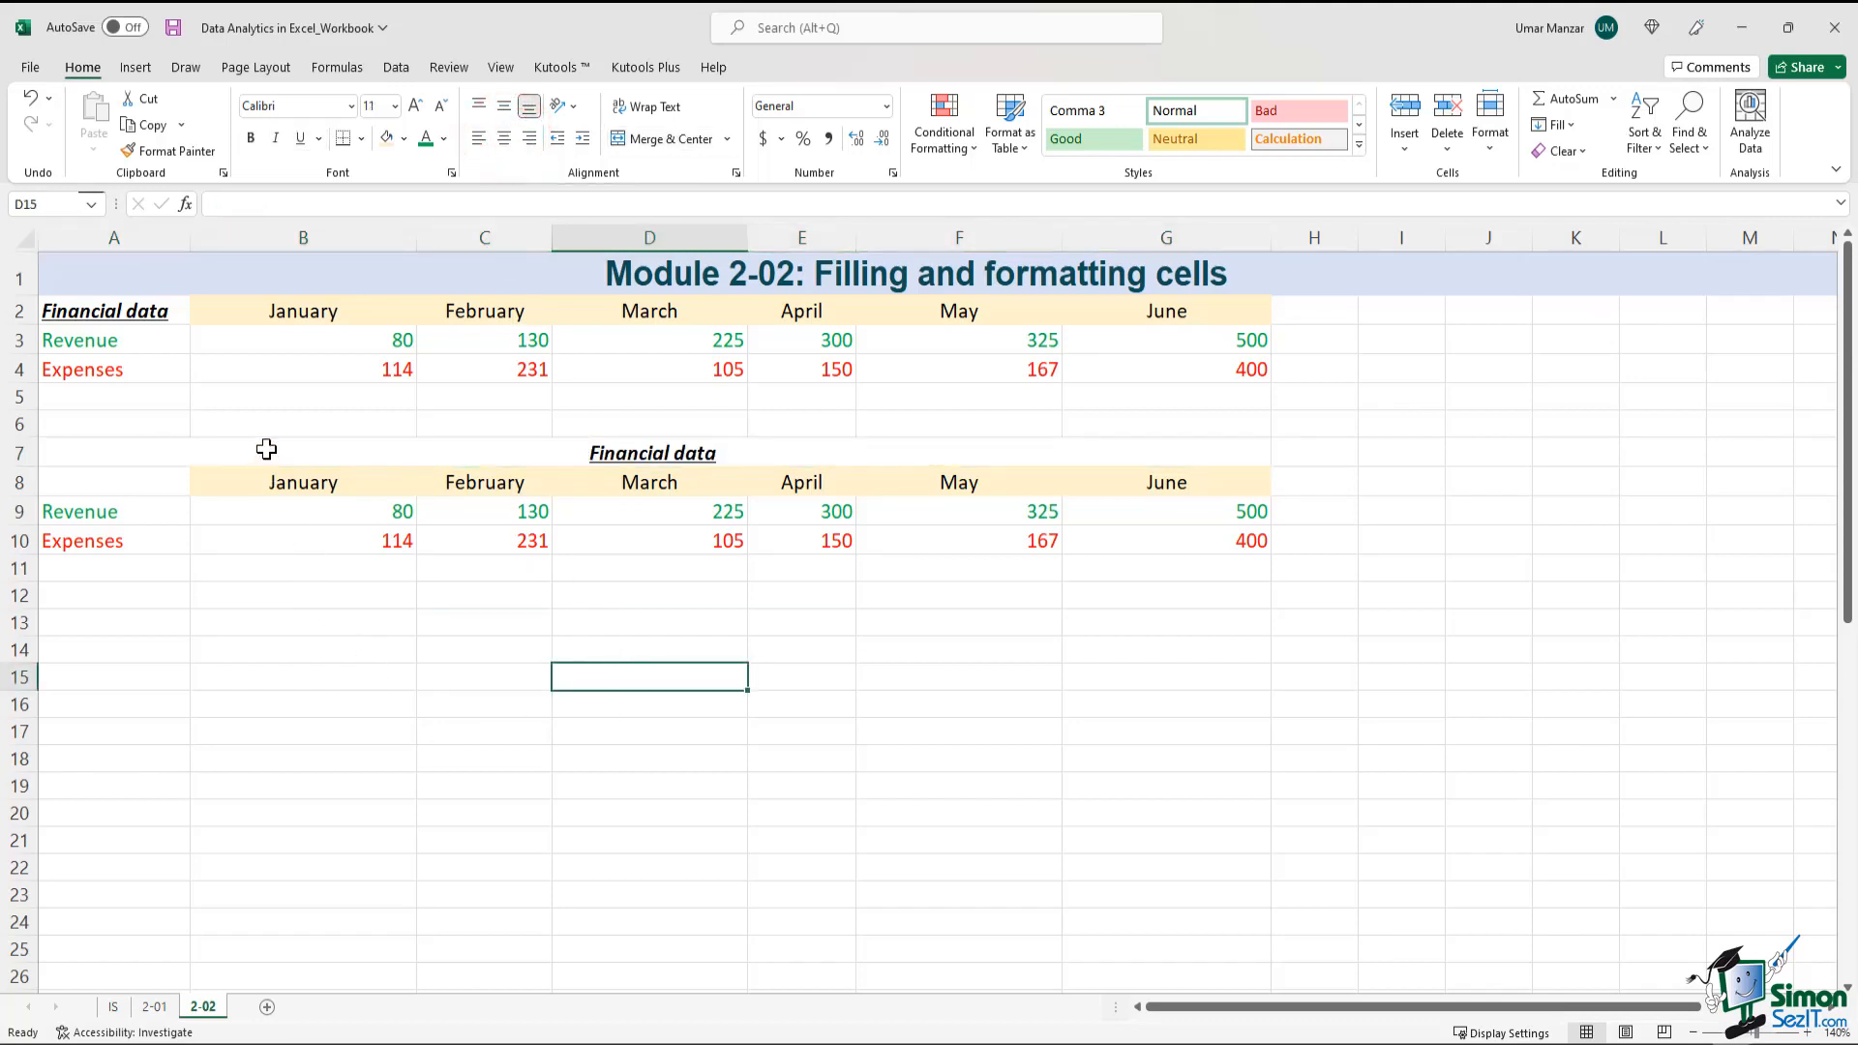
key(Left)
key(shift+Up)
drag(236, 450, 207, 543)
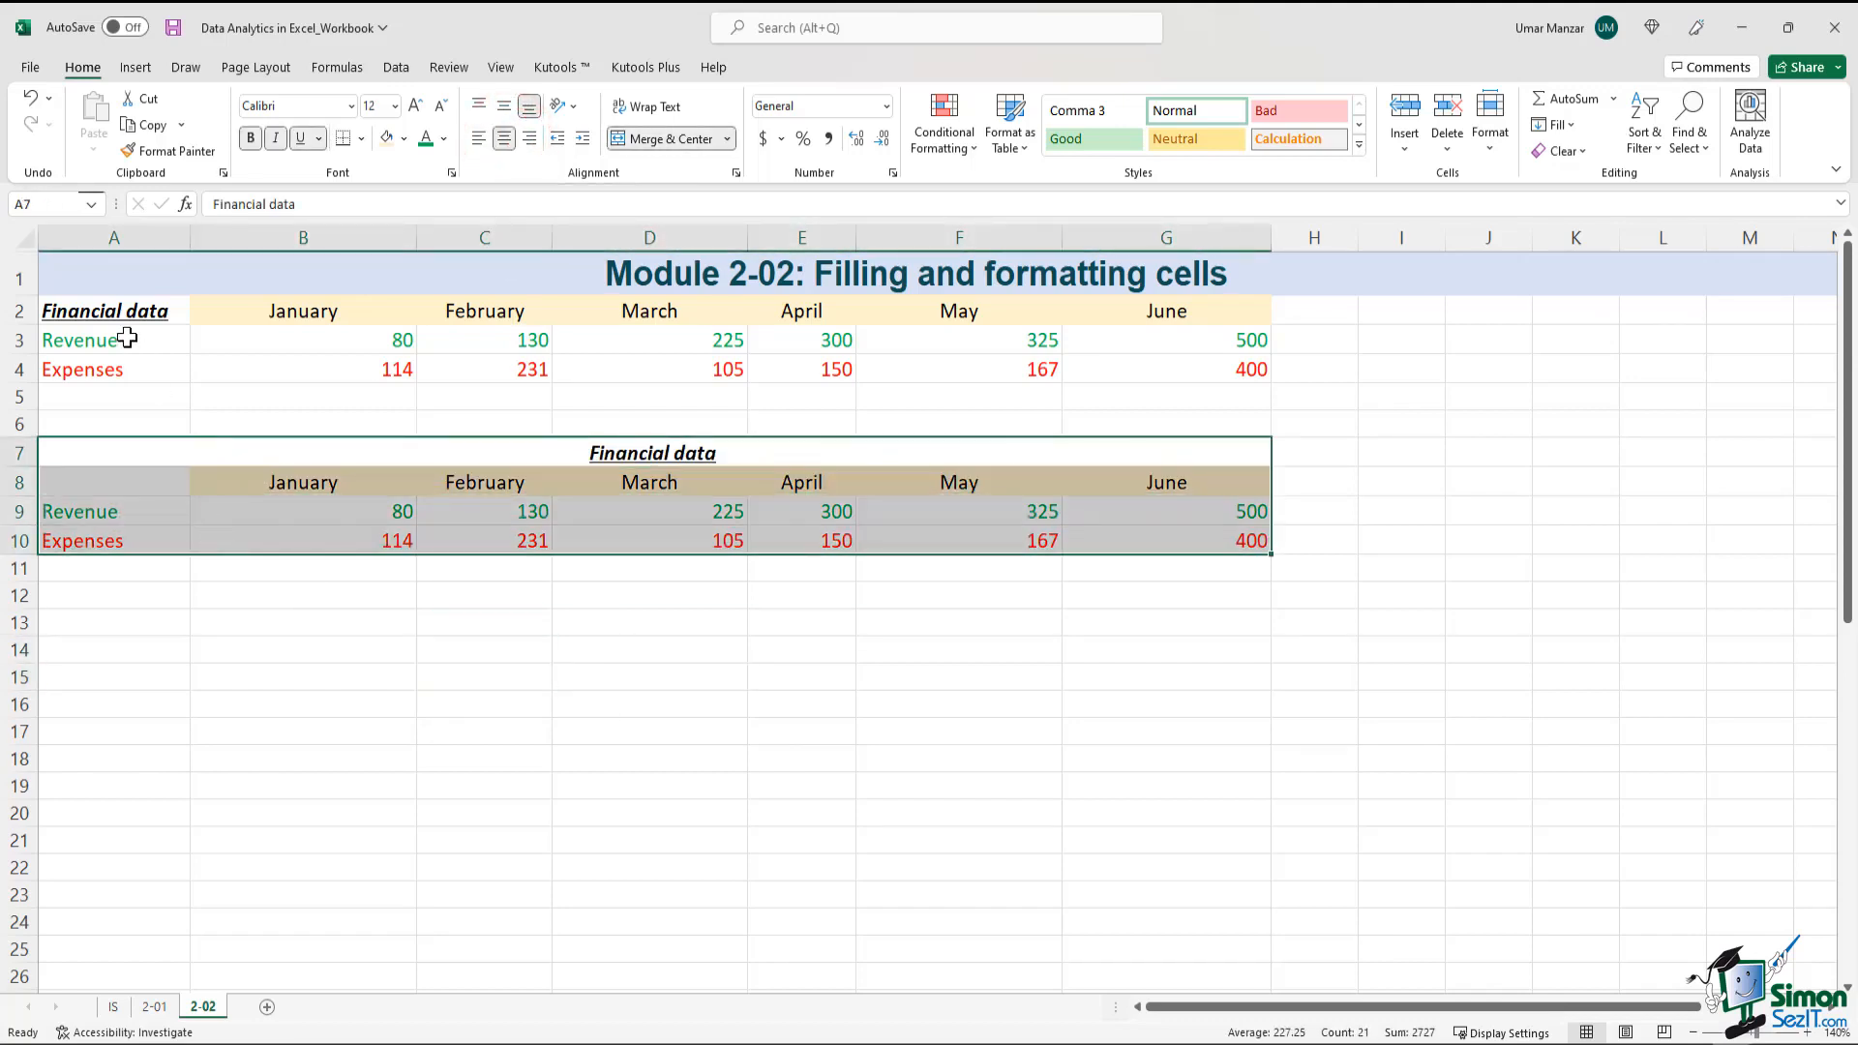
click(210, 307)
drag(210, 308, 1174, 373)
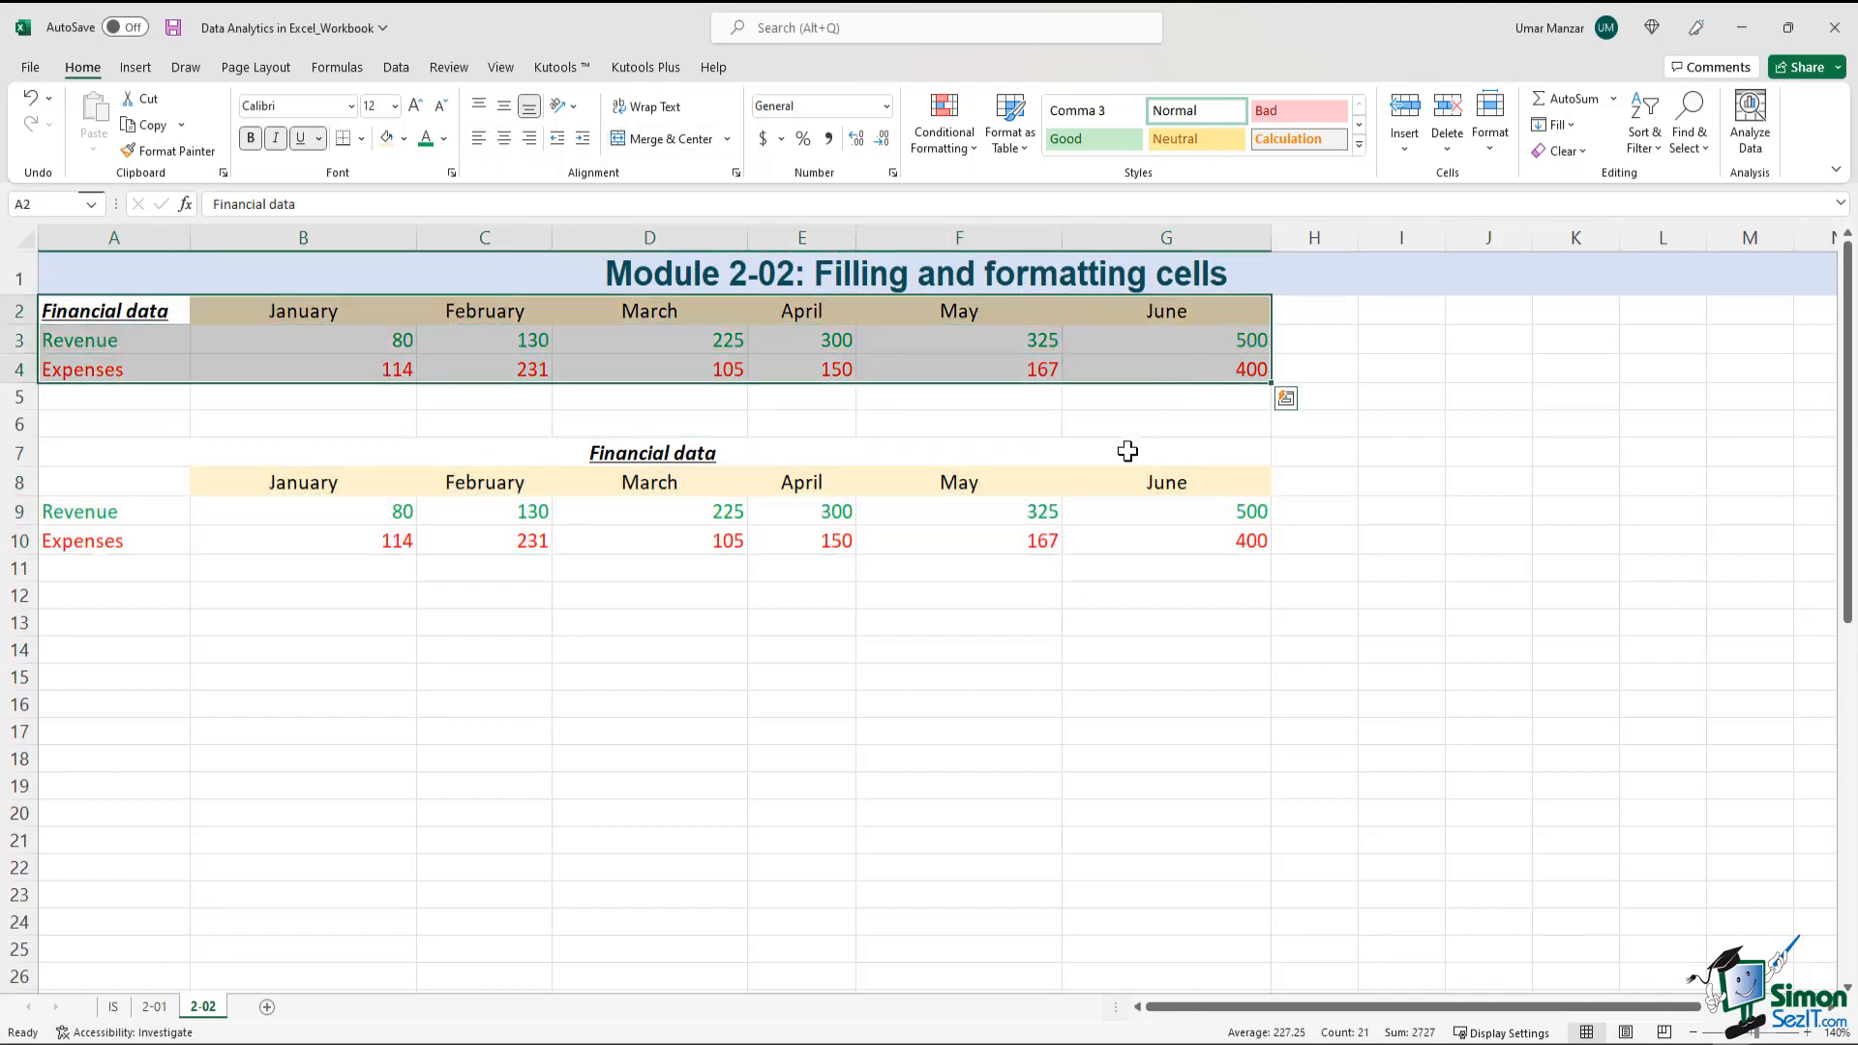
drag(1128, 448, 749, 540)
click(1049, 627)
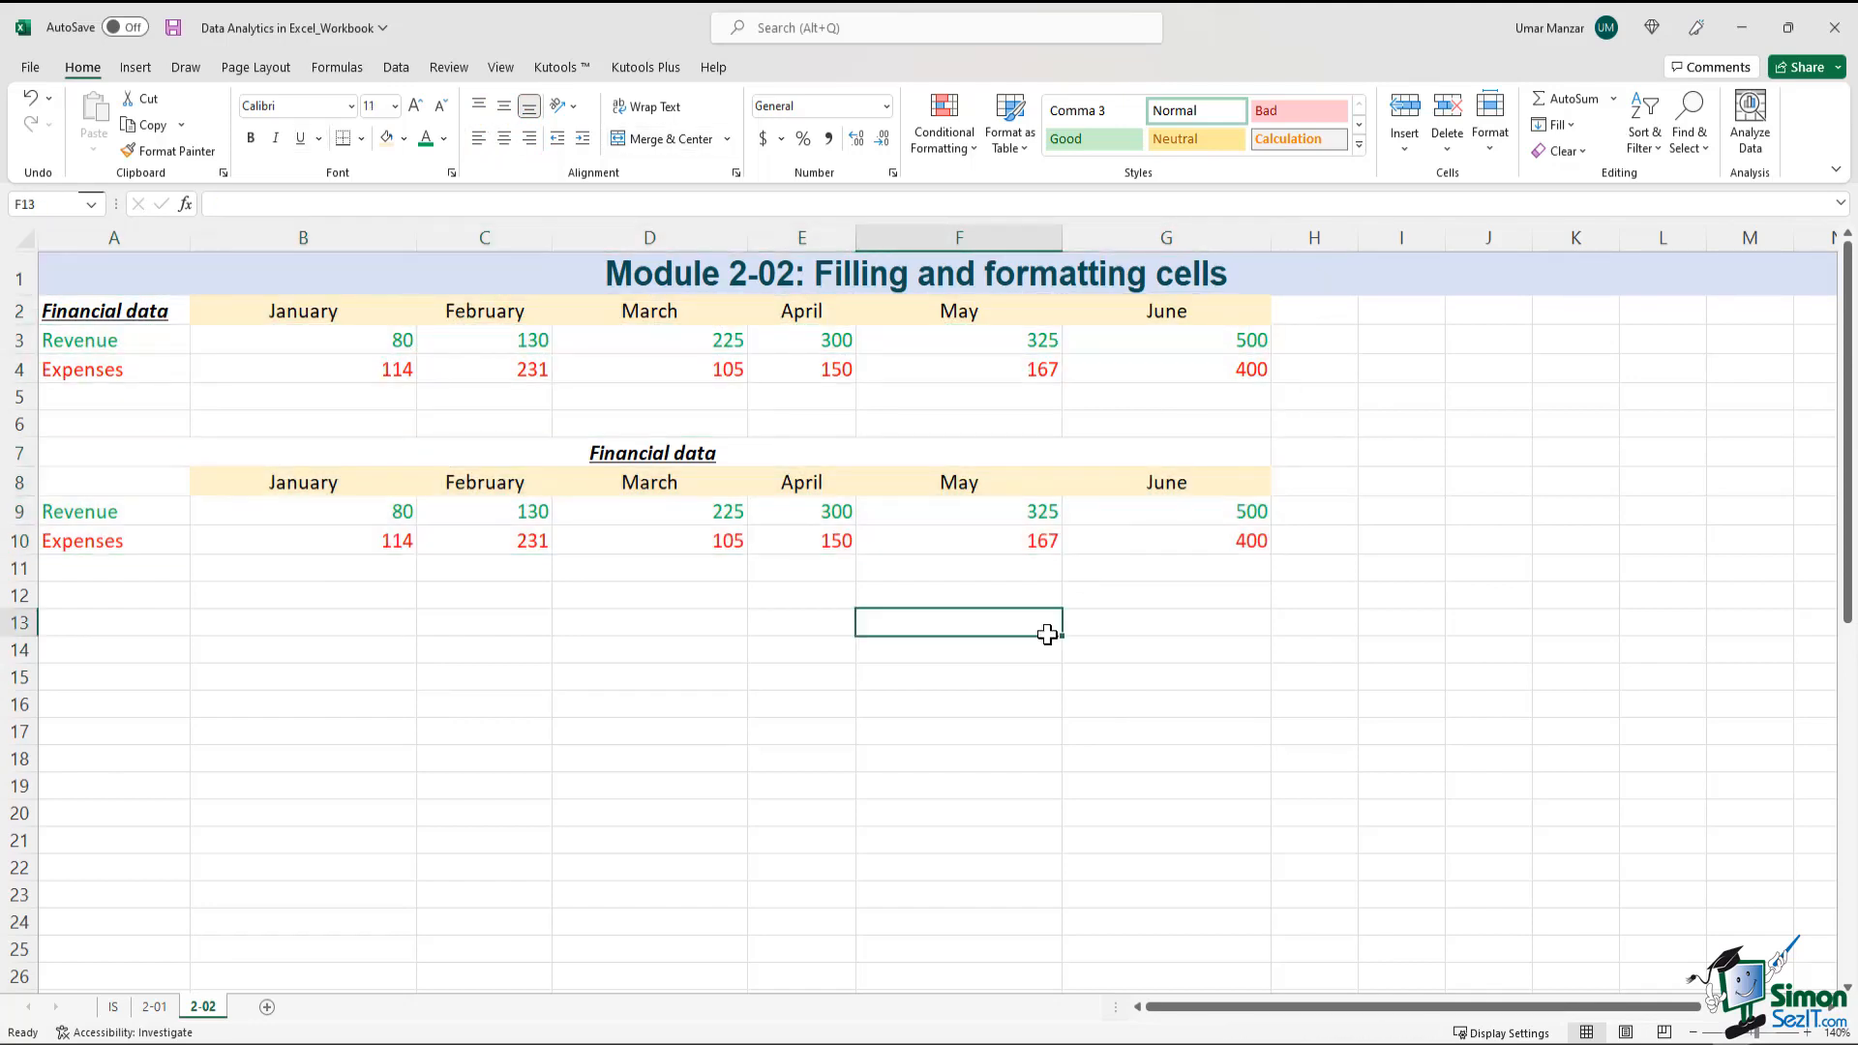
Examine the ticket table in A40:G43, checking its text, number and date columns and the Days Since Issue formulas
scroll(1049, 630, down, 2)
scroll(1048, 635, down, 5)
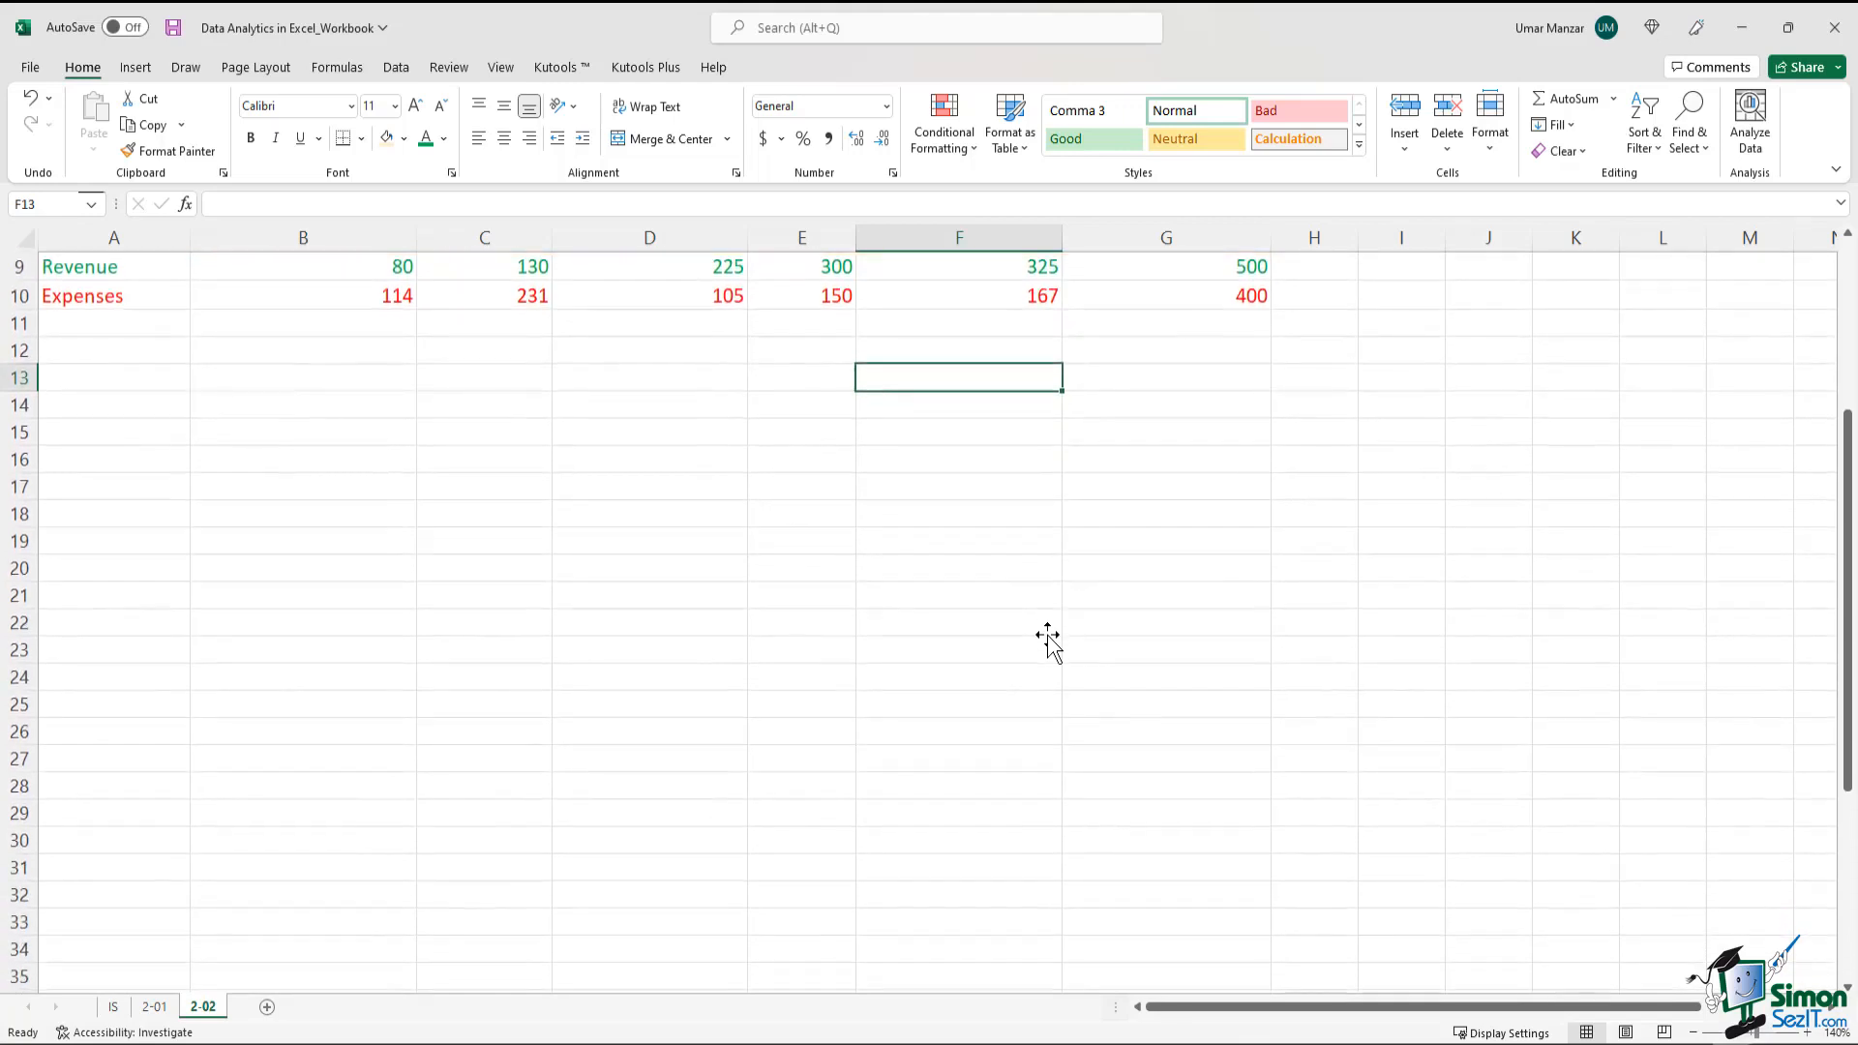
scroll(1048, 636, down, 3)
drag(113, 549, 1256, 634)
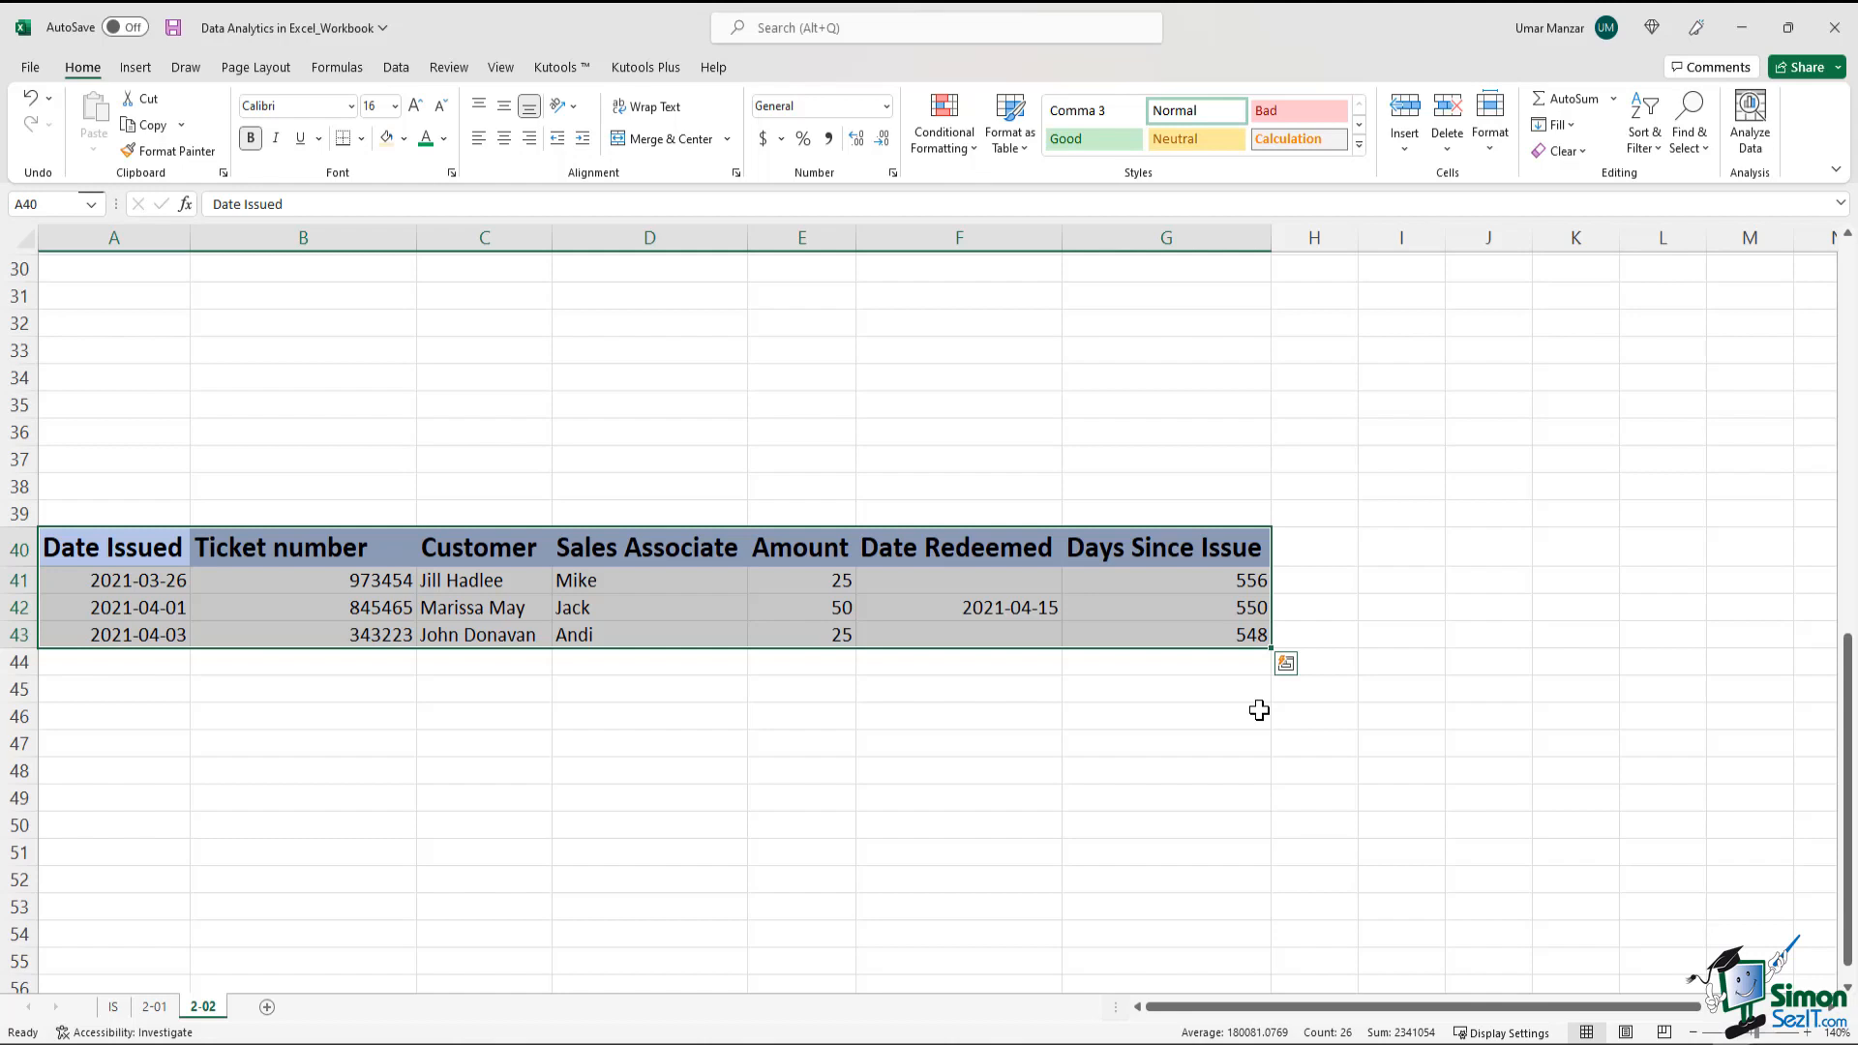
click(958, 770)
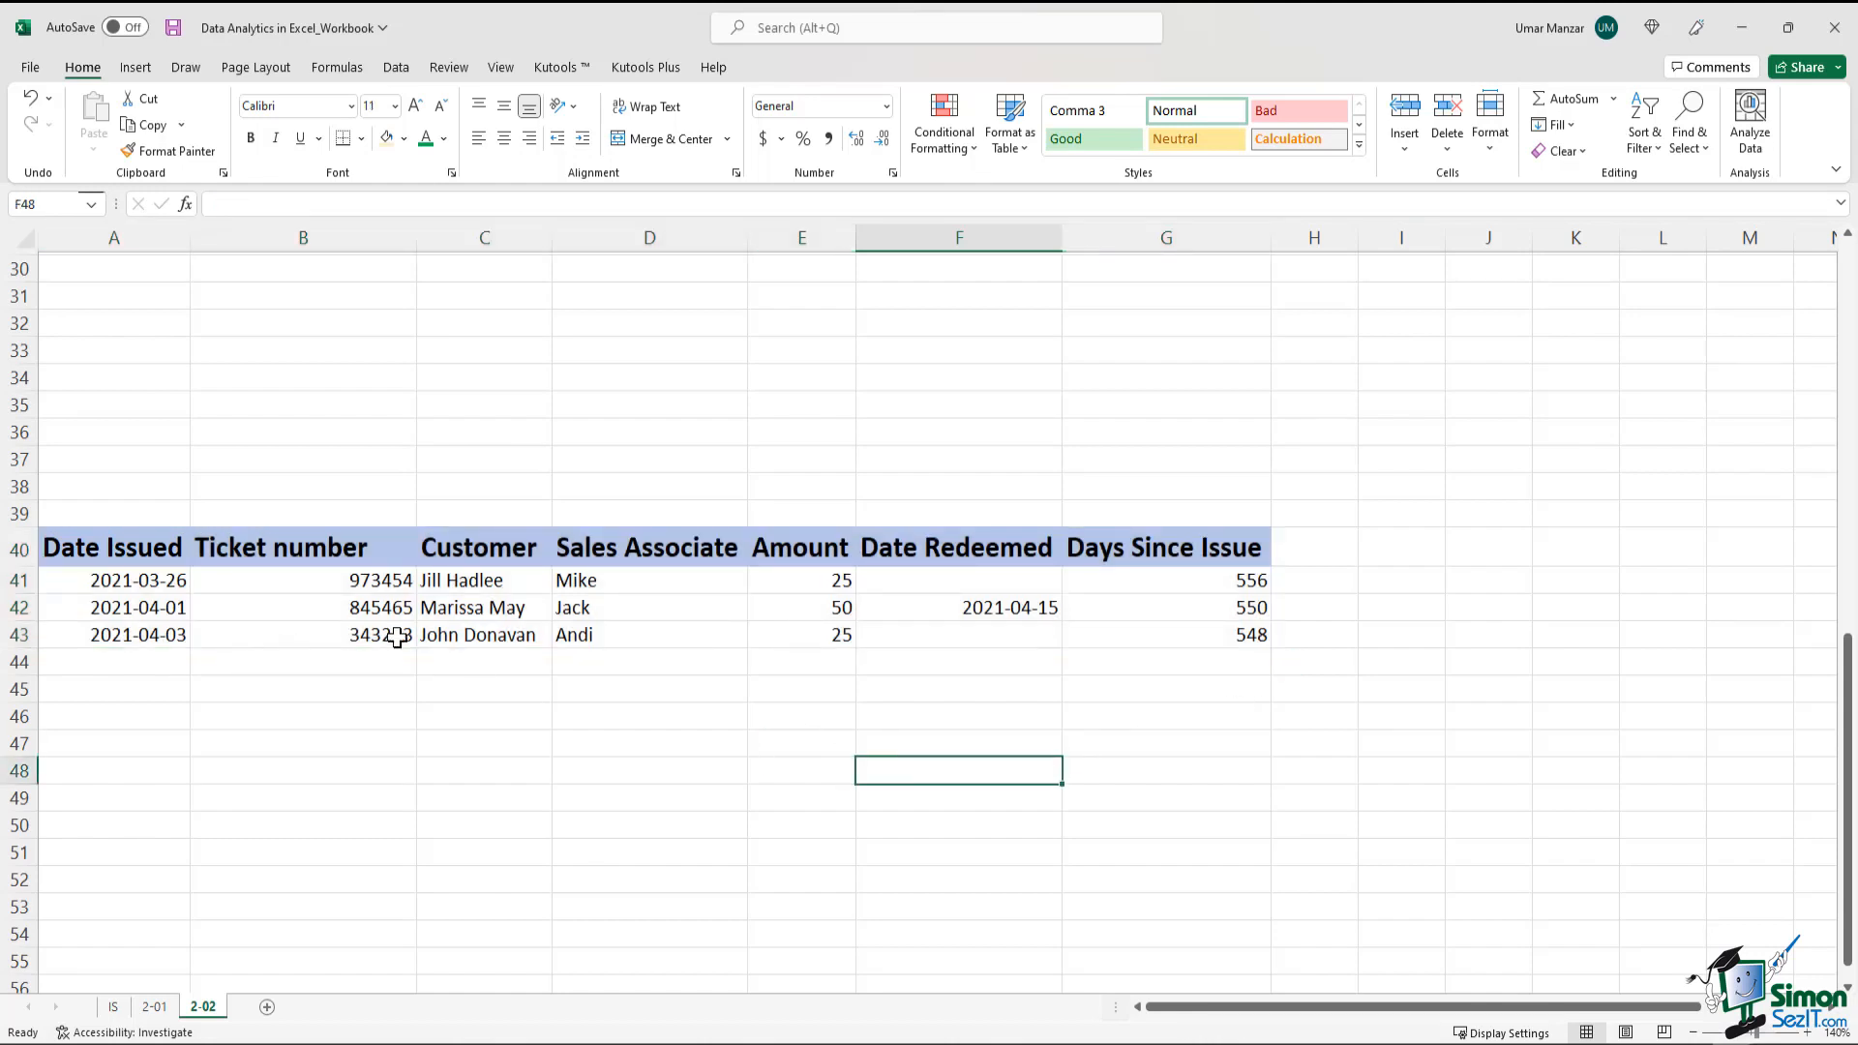
drag(484, 578, 643, 635)
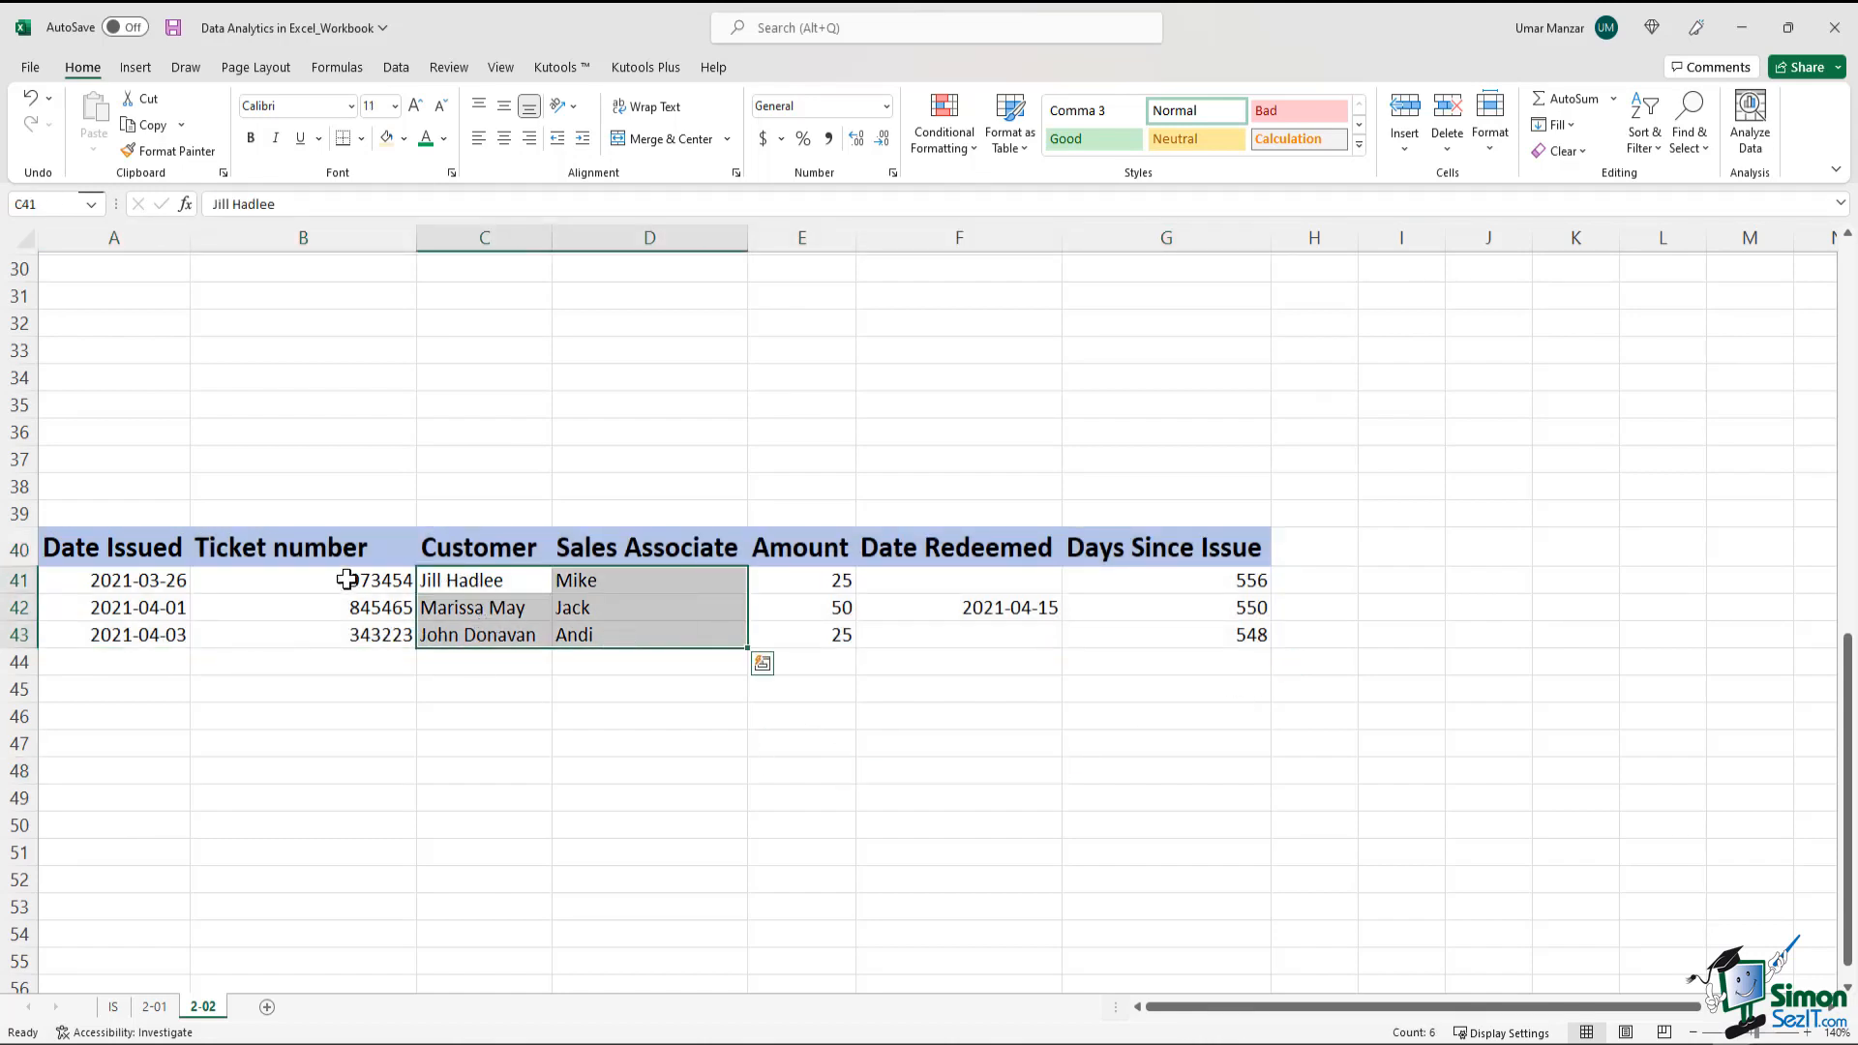
drag(347, 580, 324, 635)
drag(120, 580, 124, 635)
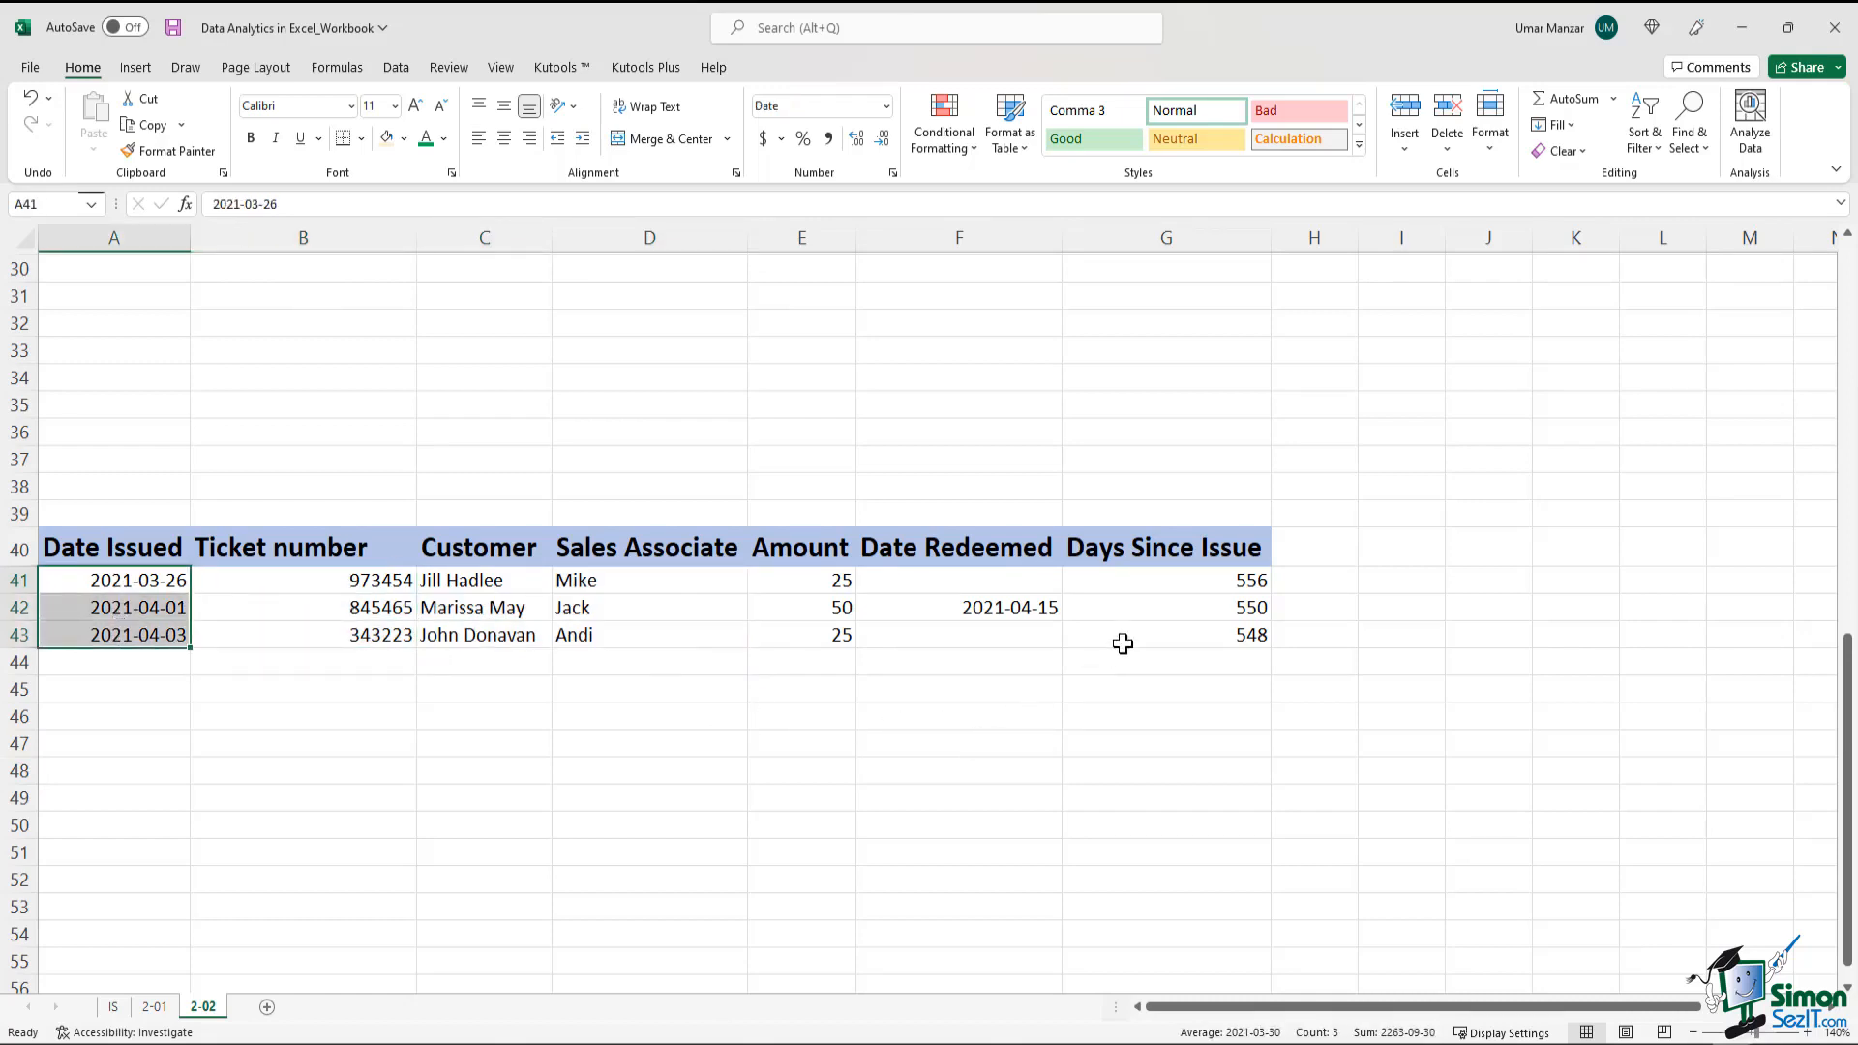
click(1128, 587)
click(1175, 611)
click(1177, 635)
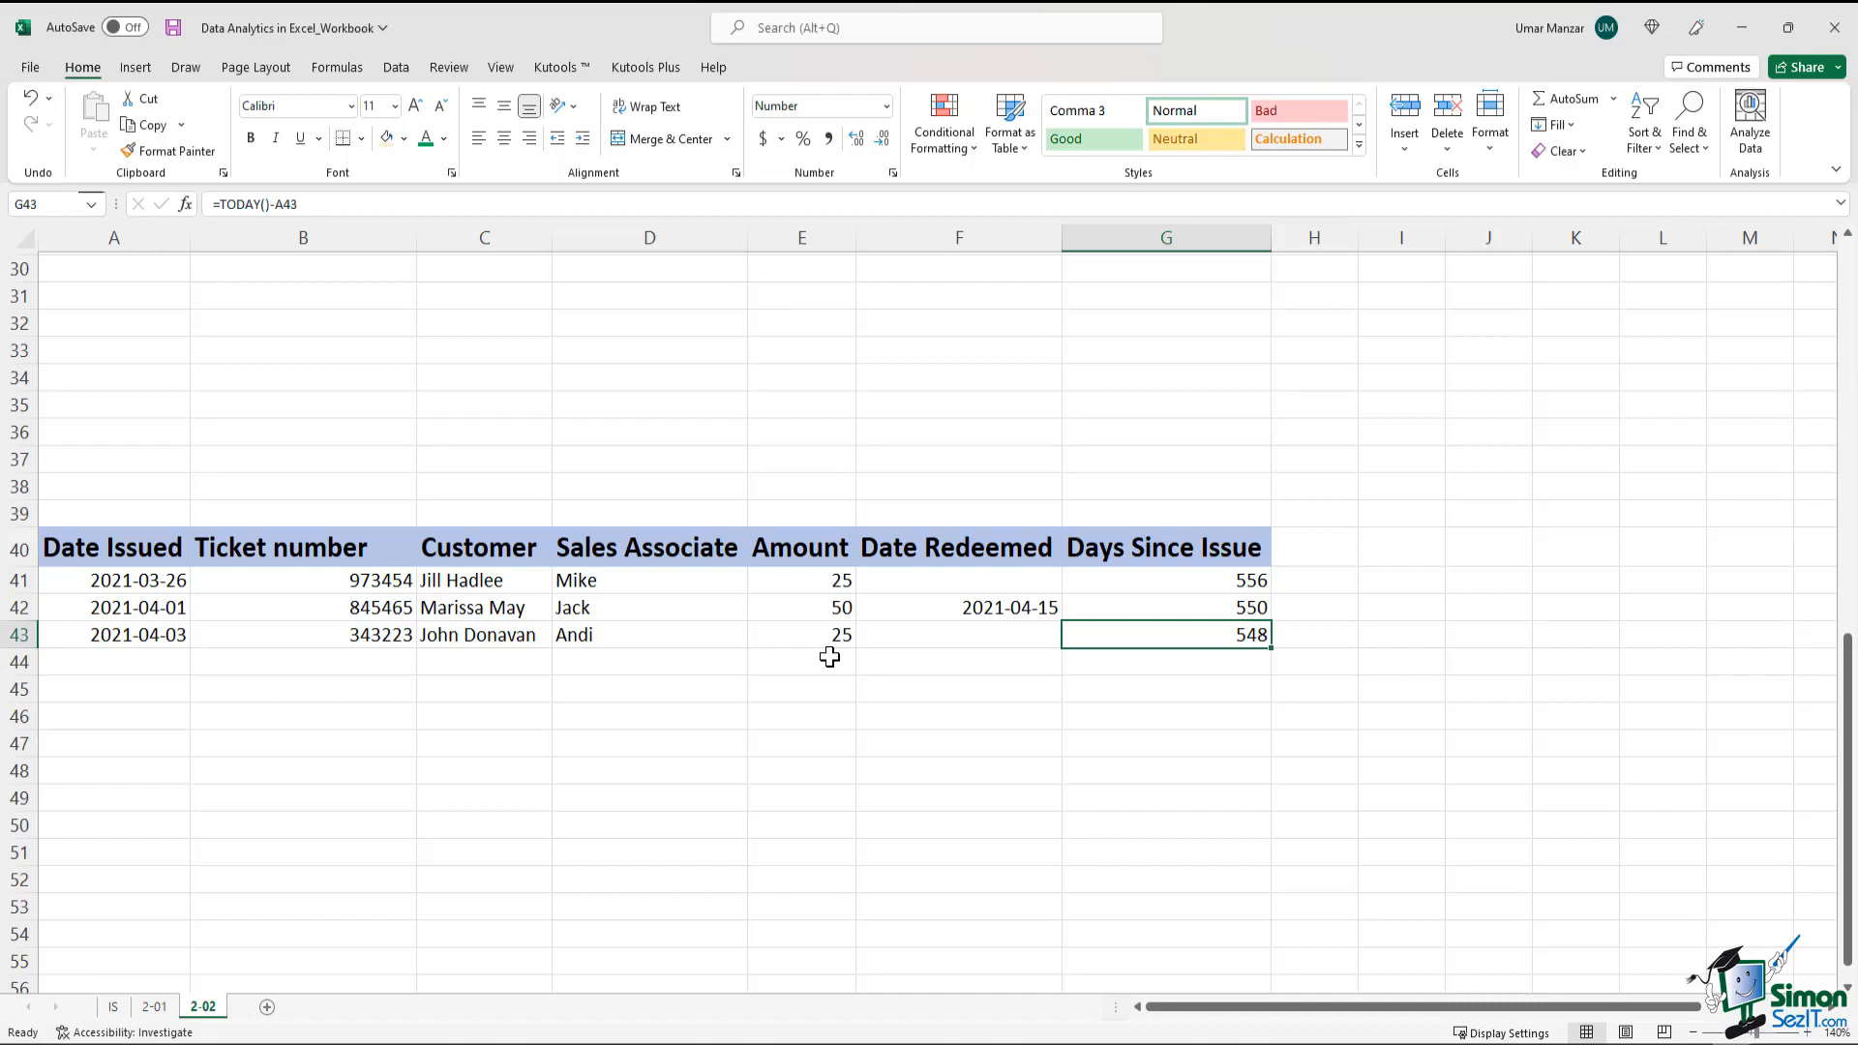
Enter a person's first name as text in B46 and the number 17 in C46
click(416, 716)
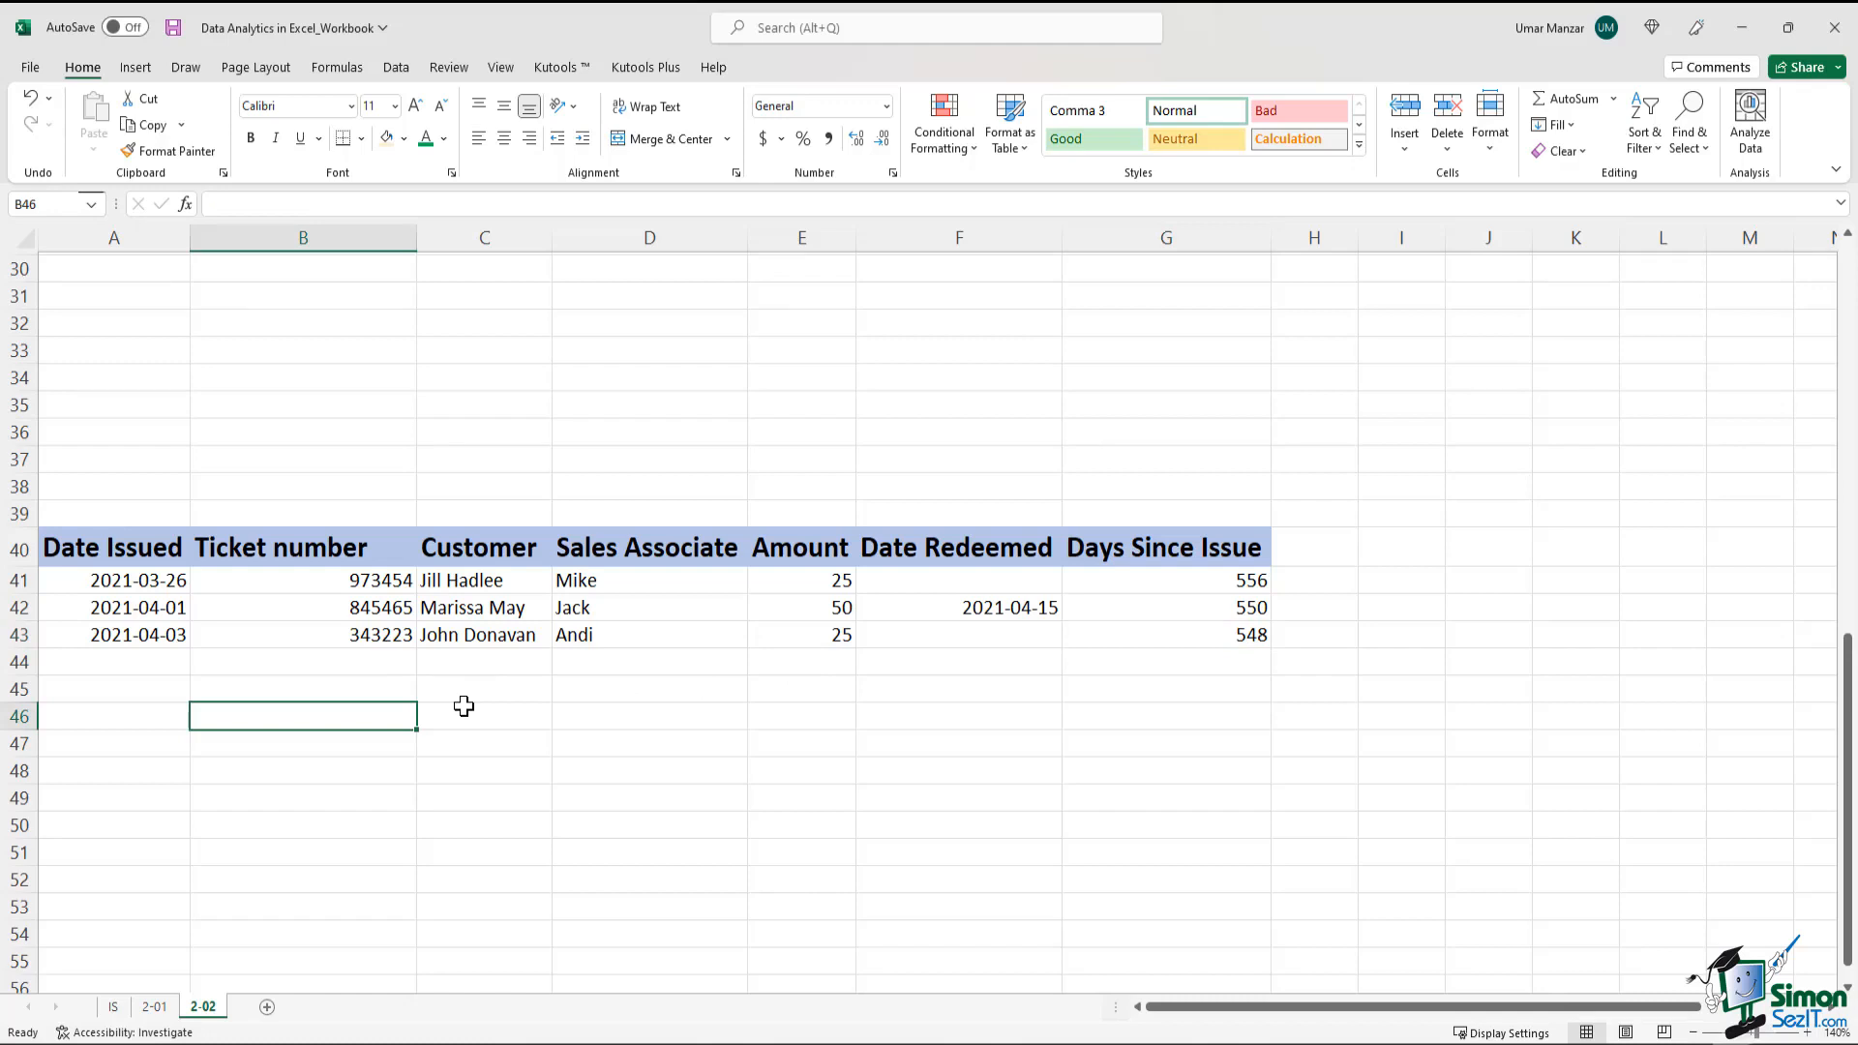
text(Umar)
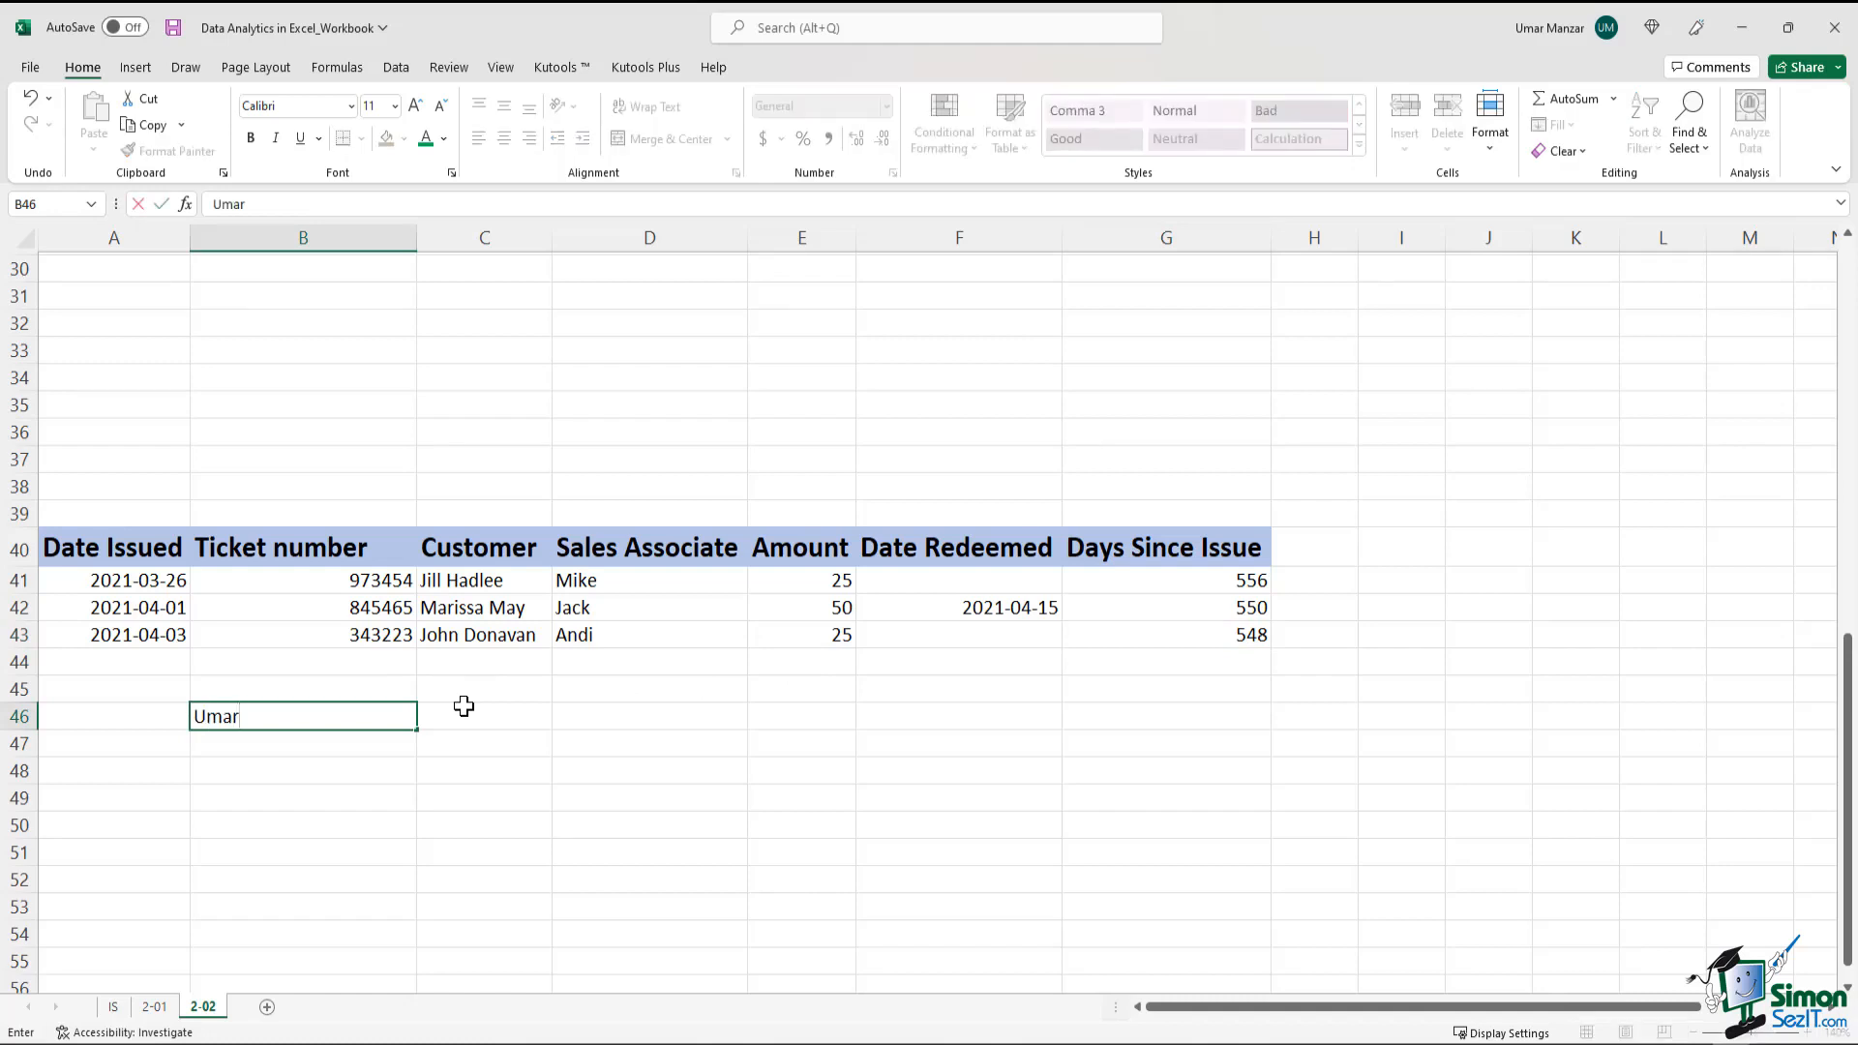
key(Return)
click(273, 715)
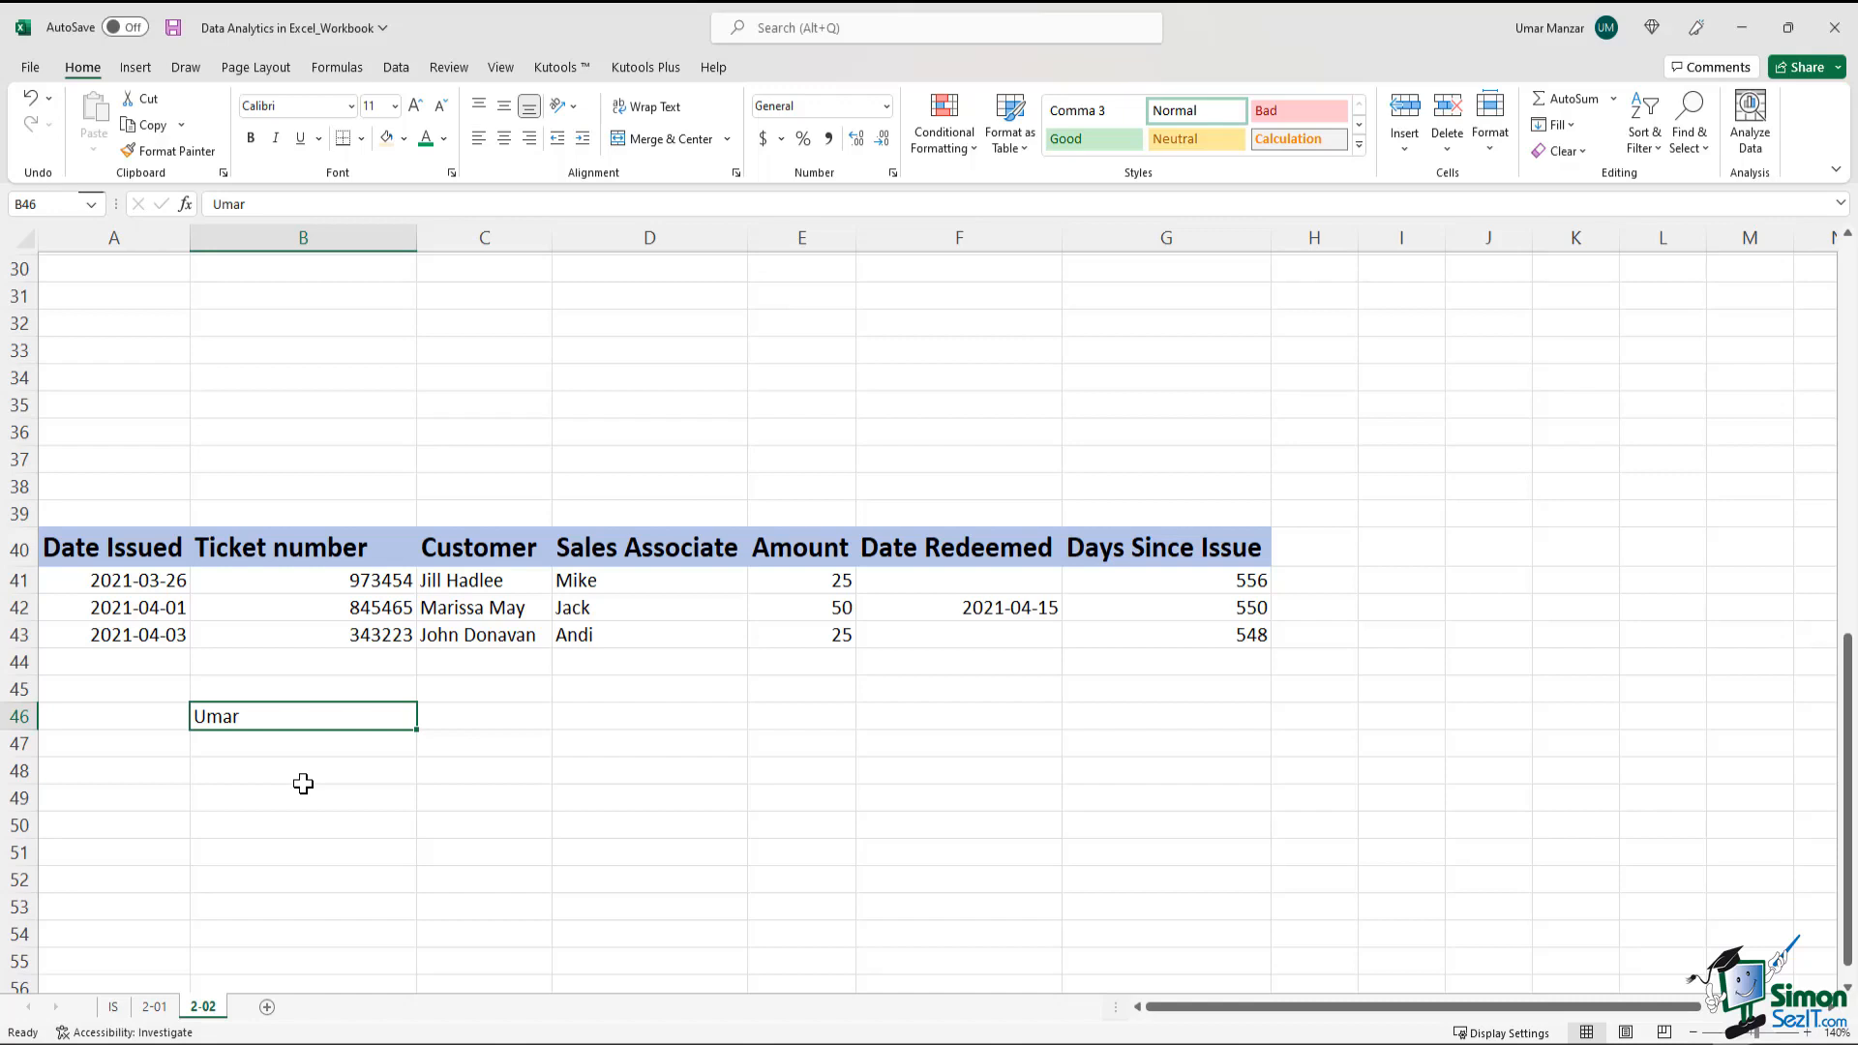
click(455, 727)
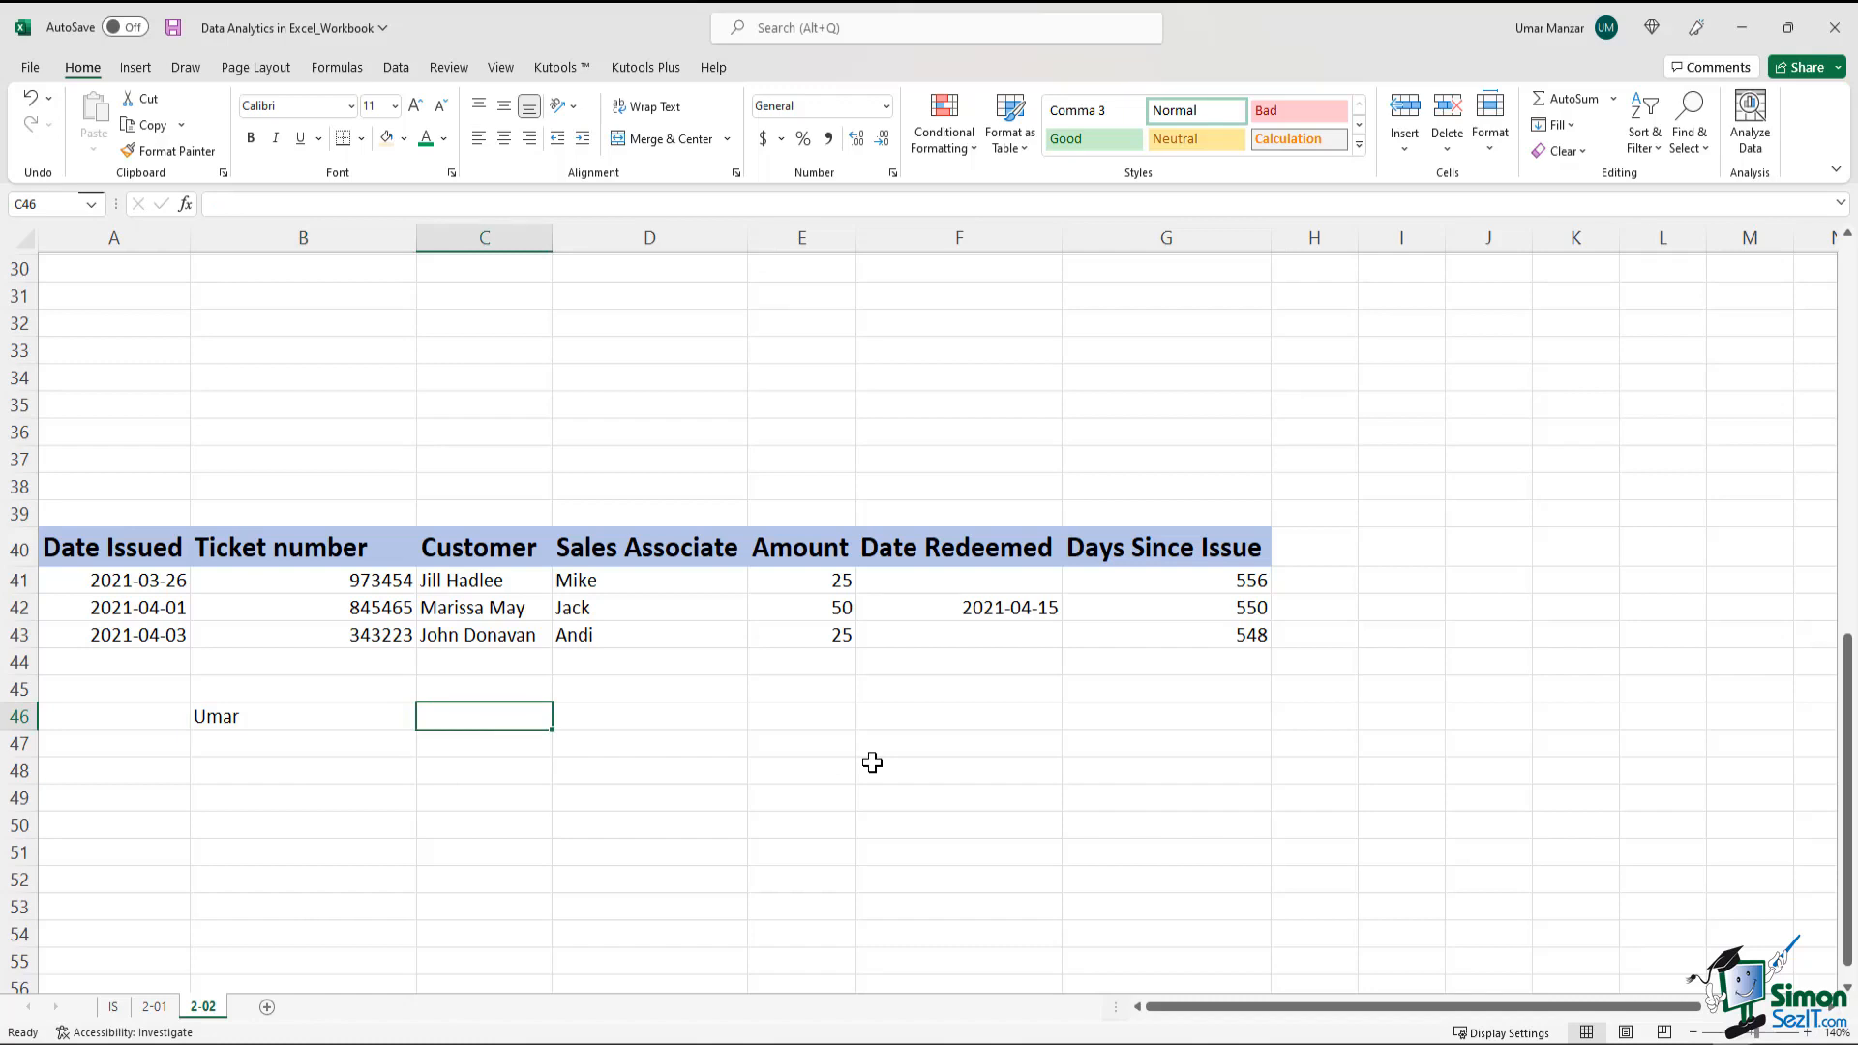
text(17)
key(Return)
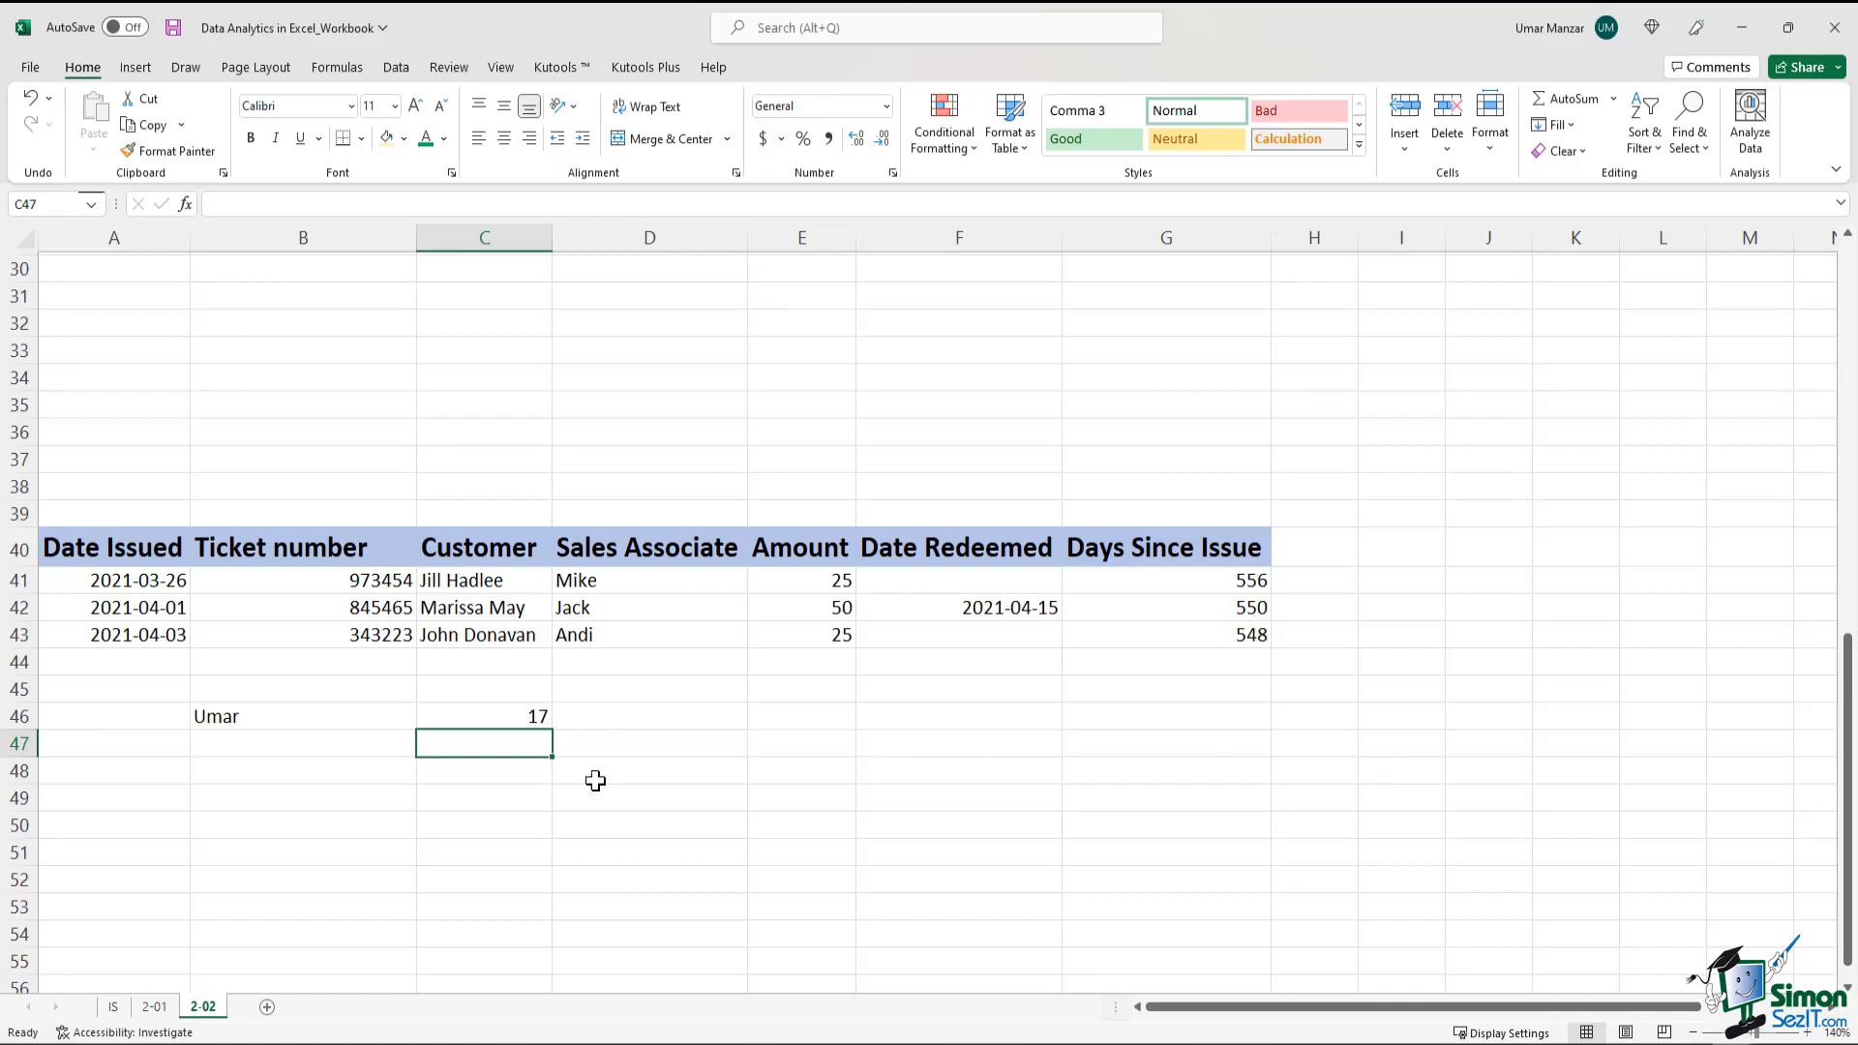
Review the text and number entries in B46:C46 and browse the list of Financial functions
drag(474, 721, 335, 724)
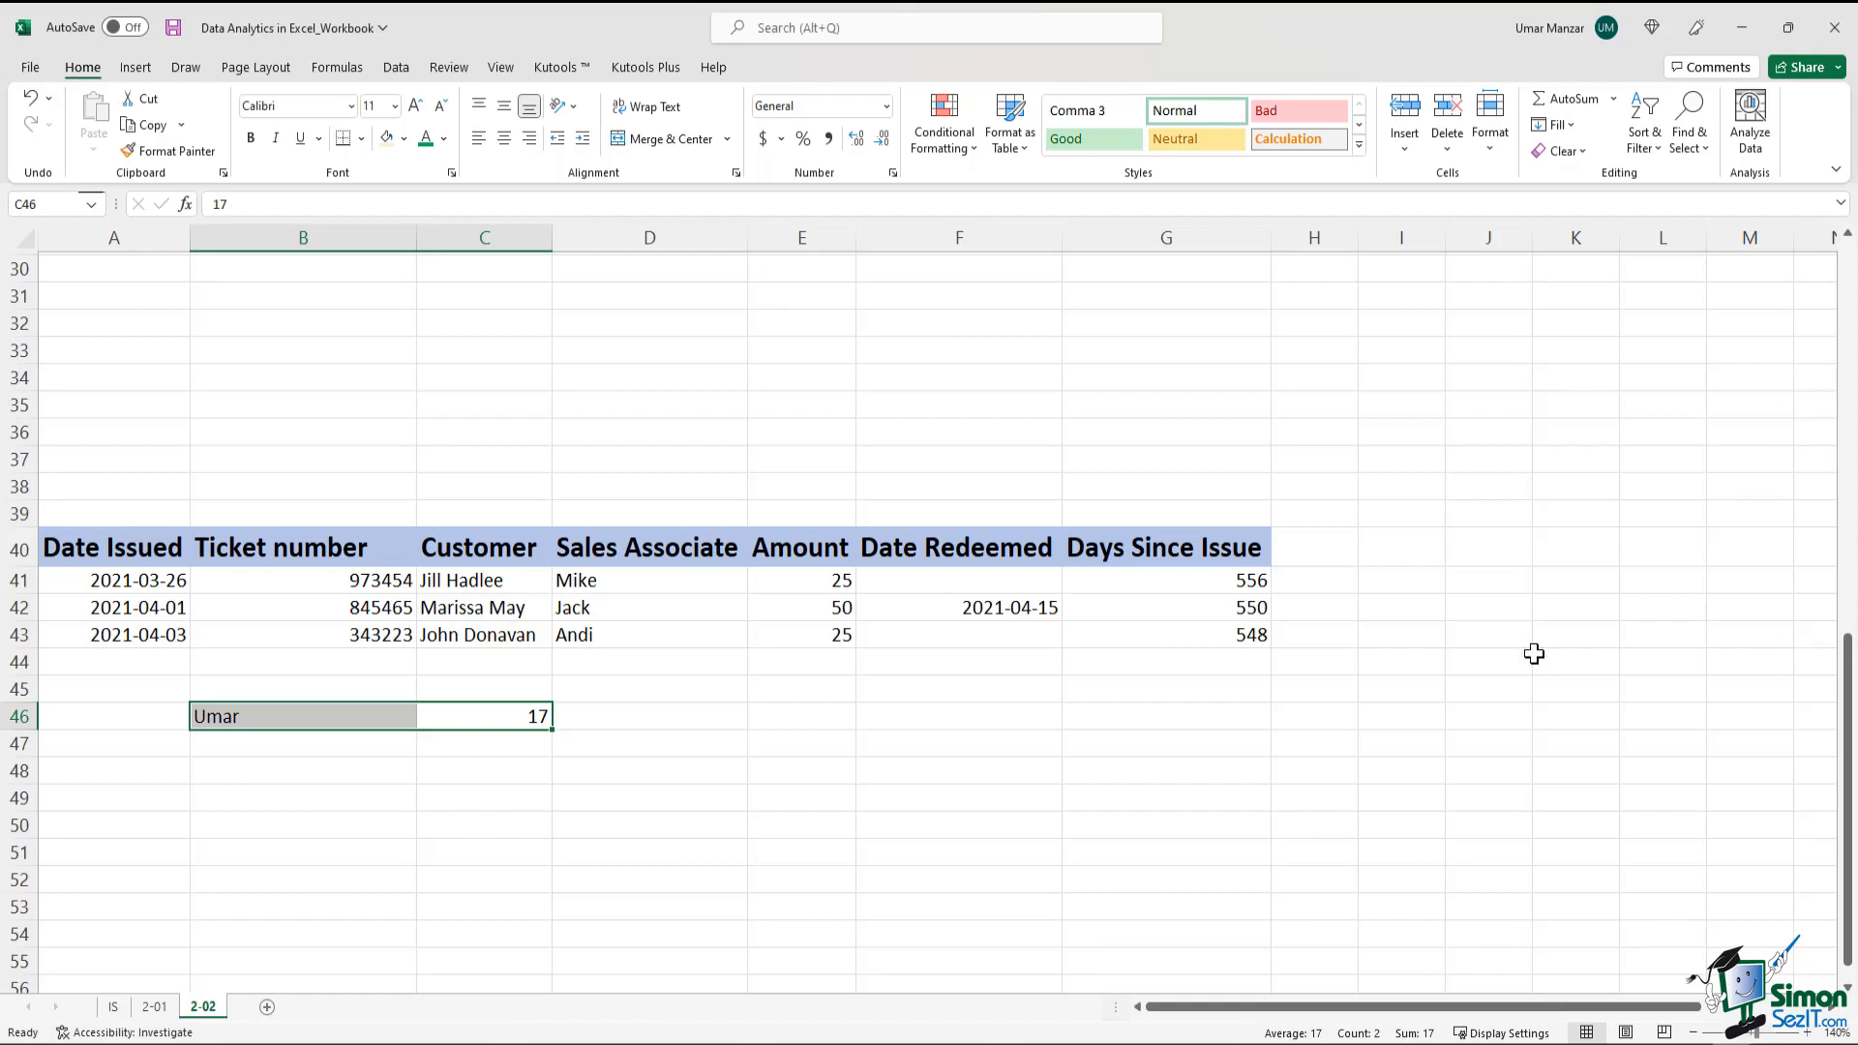
click(716, 685)
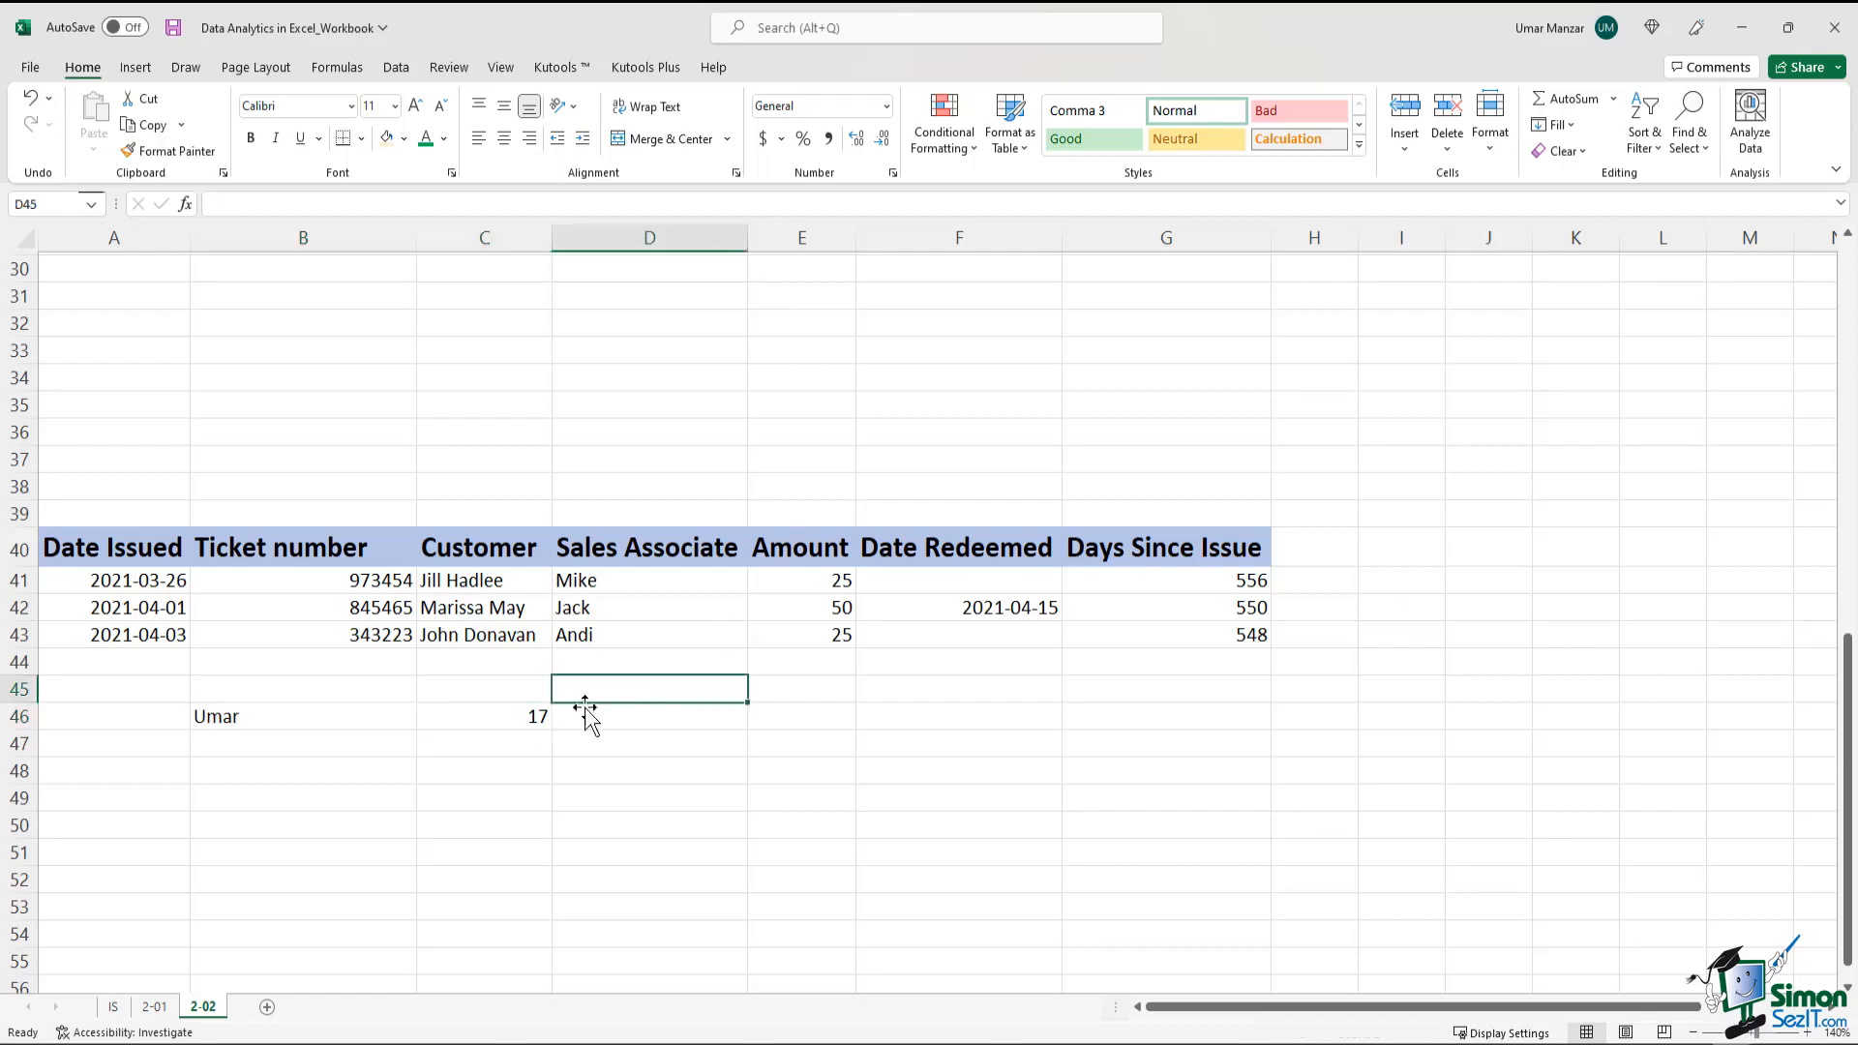
click(525, 719)
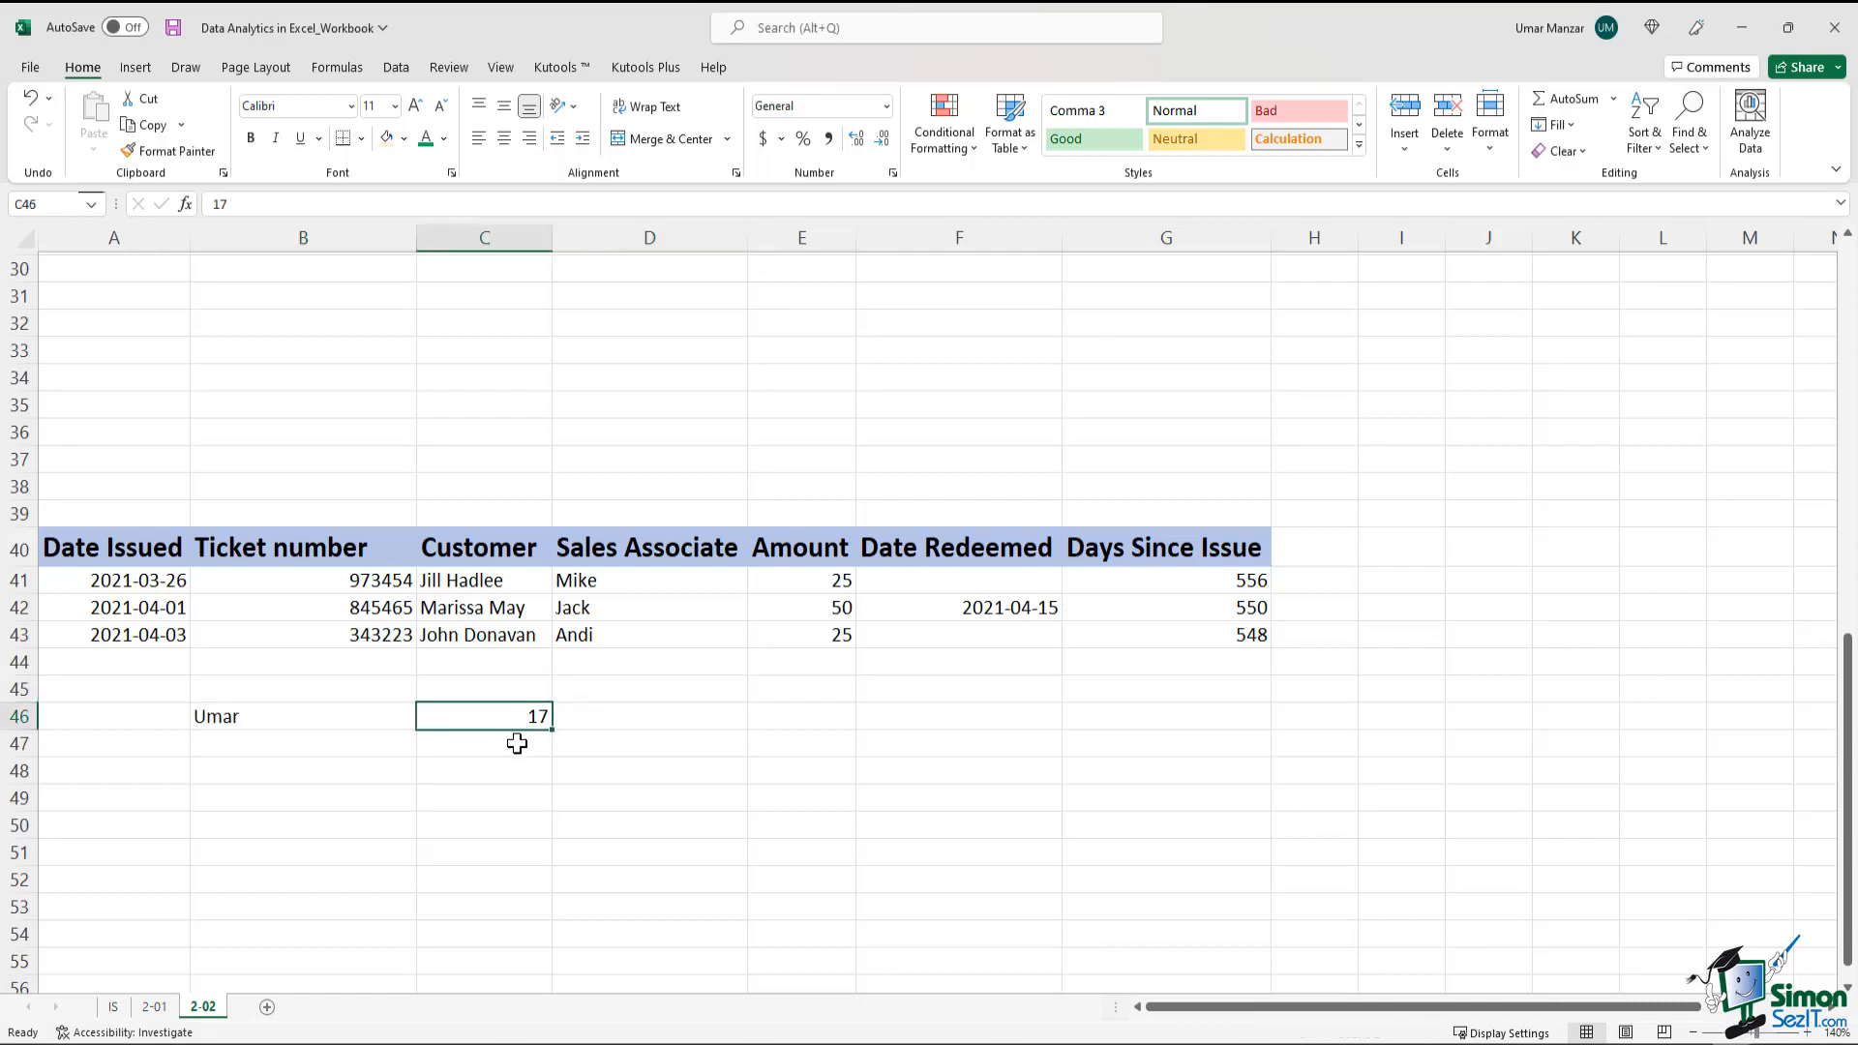
click(337, 66)
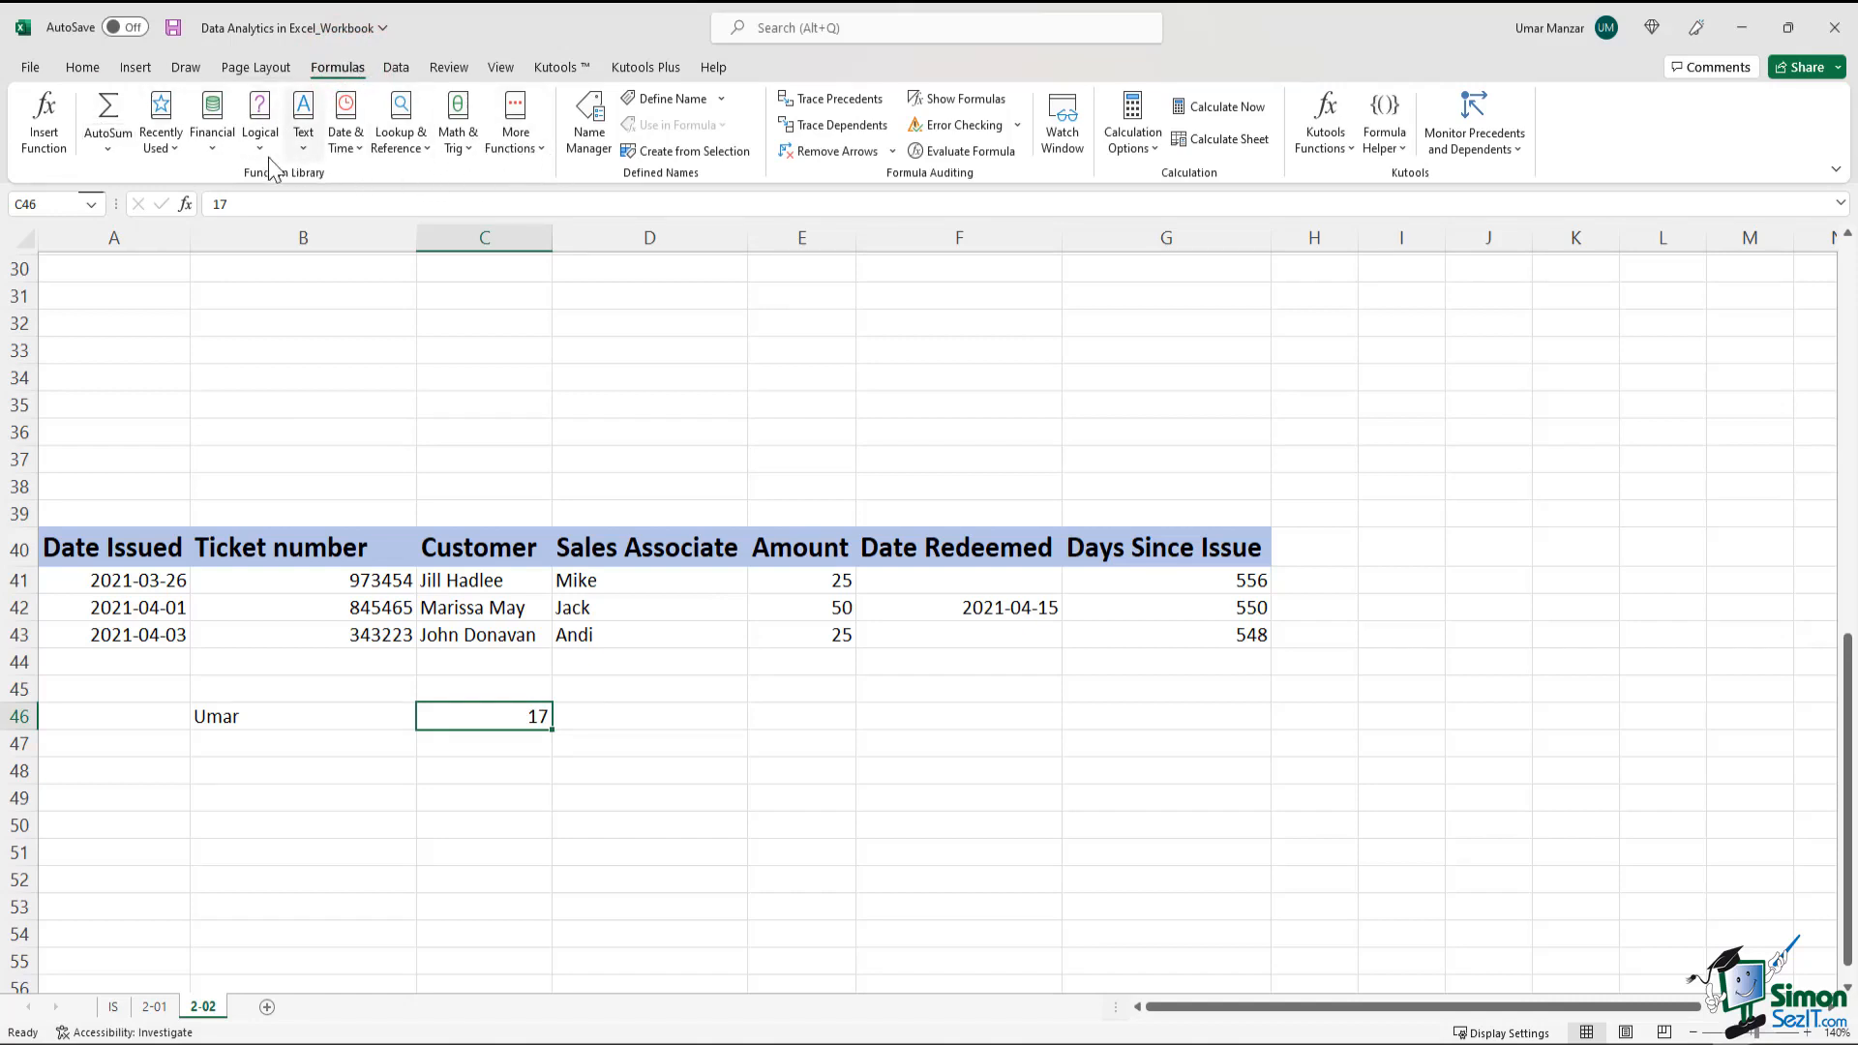
click(213, 135)
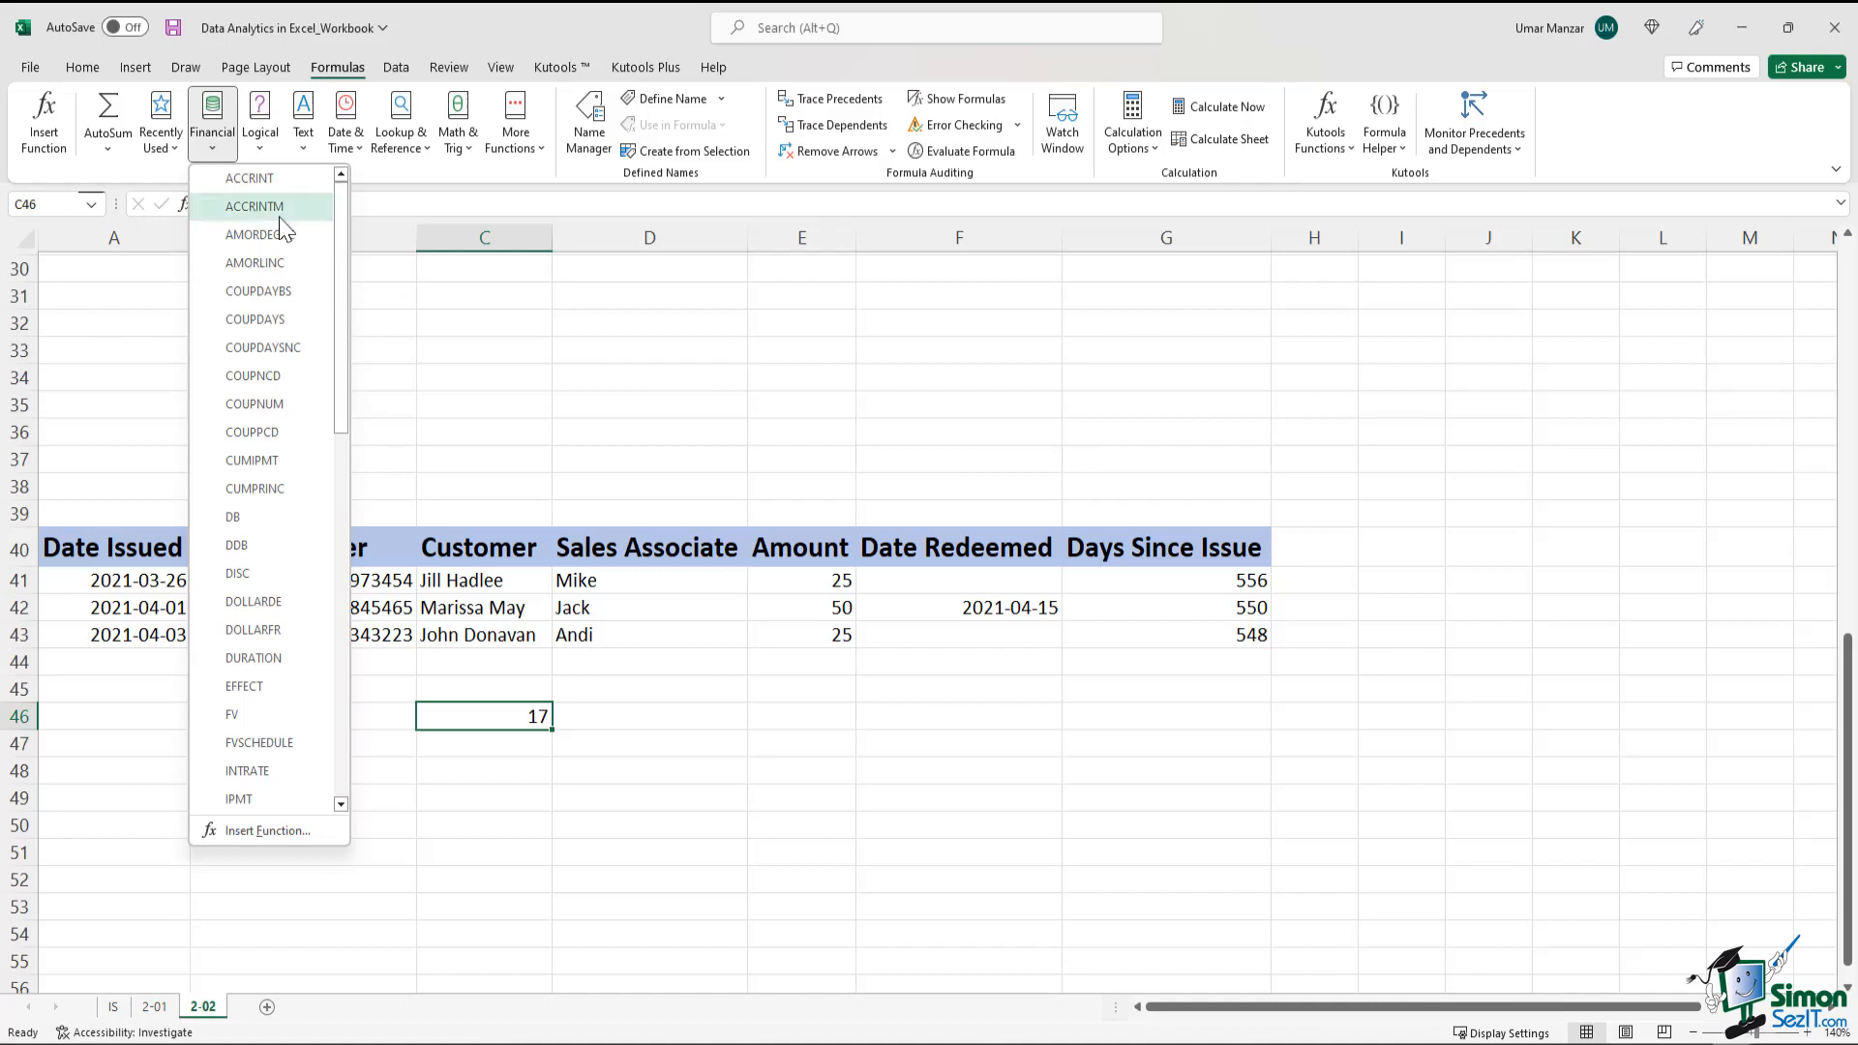
drag(335, 267, 334, 469)
click(631, 666)
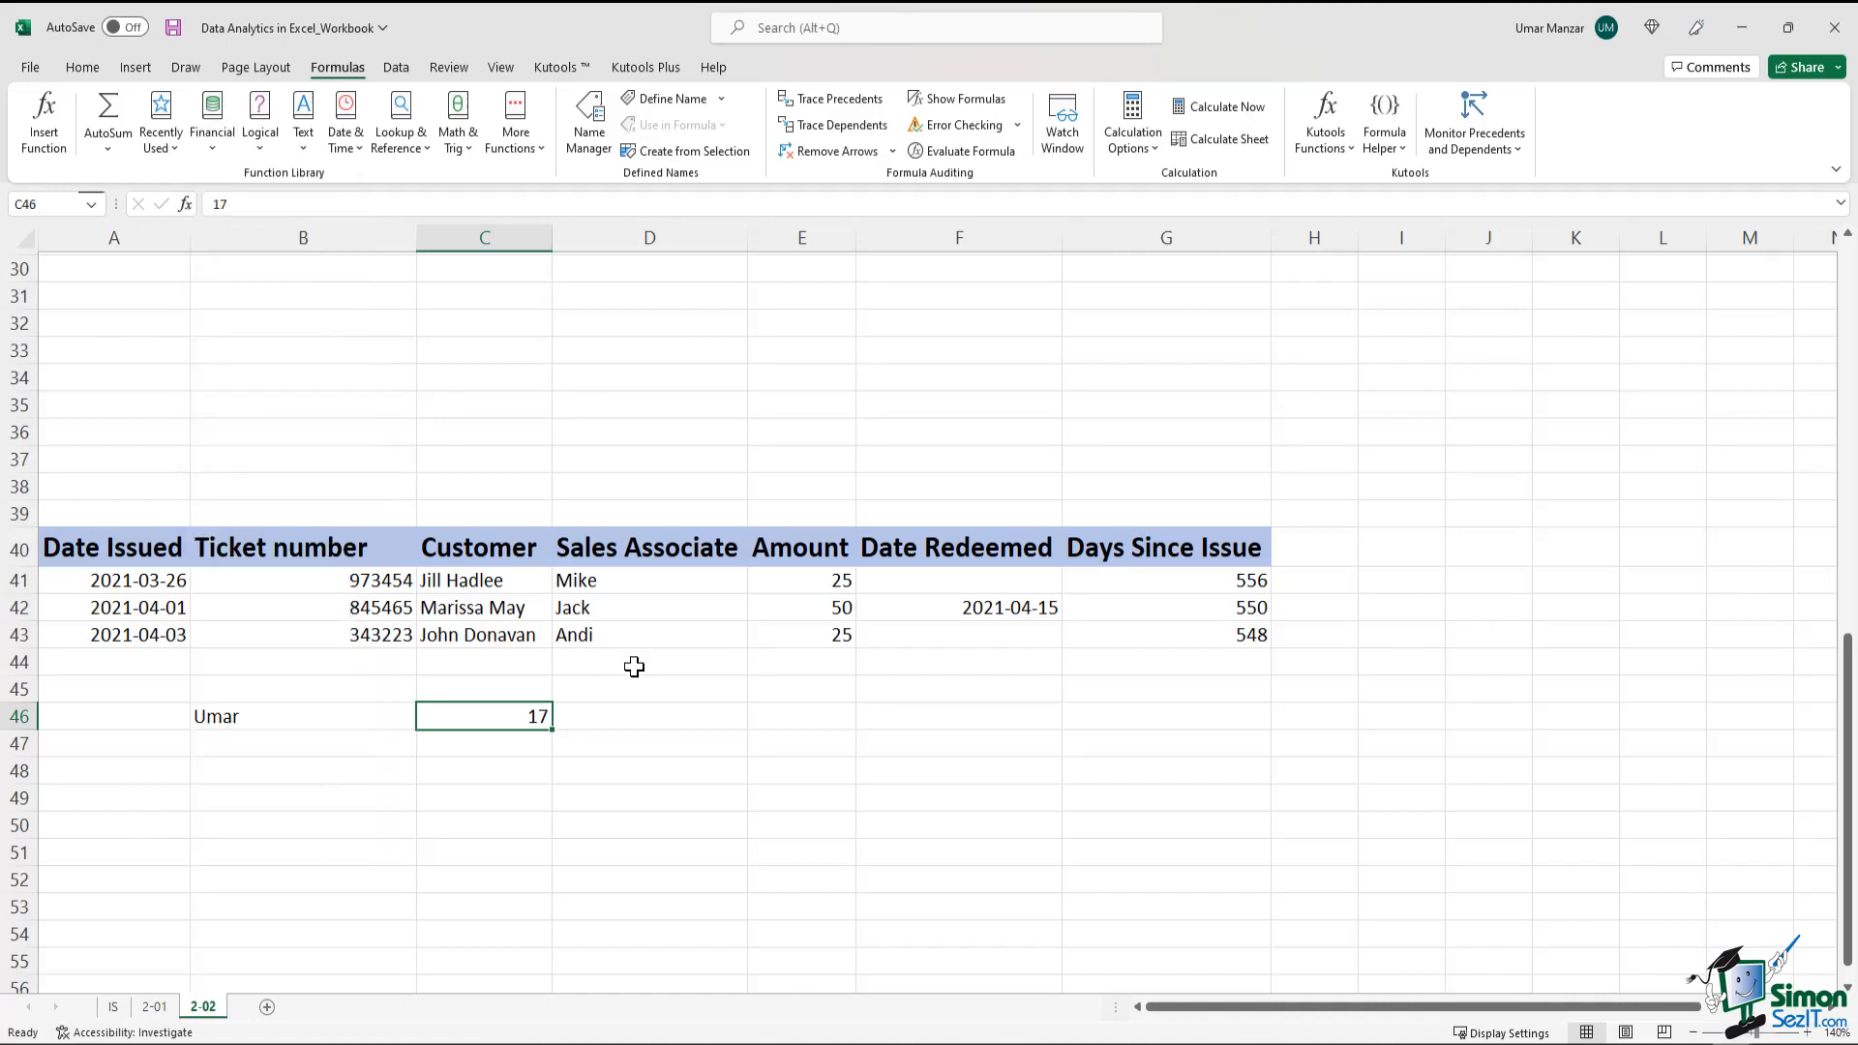
Compare the text and number entries in B46:C46 with the Date Issued values in A41:A43
click(228, 718)
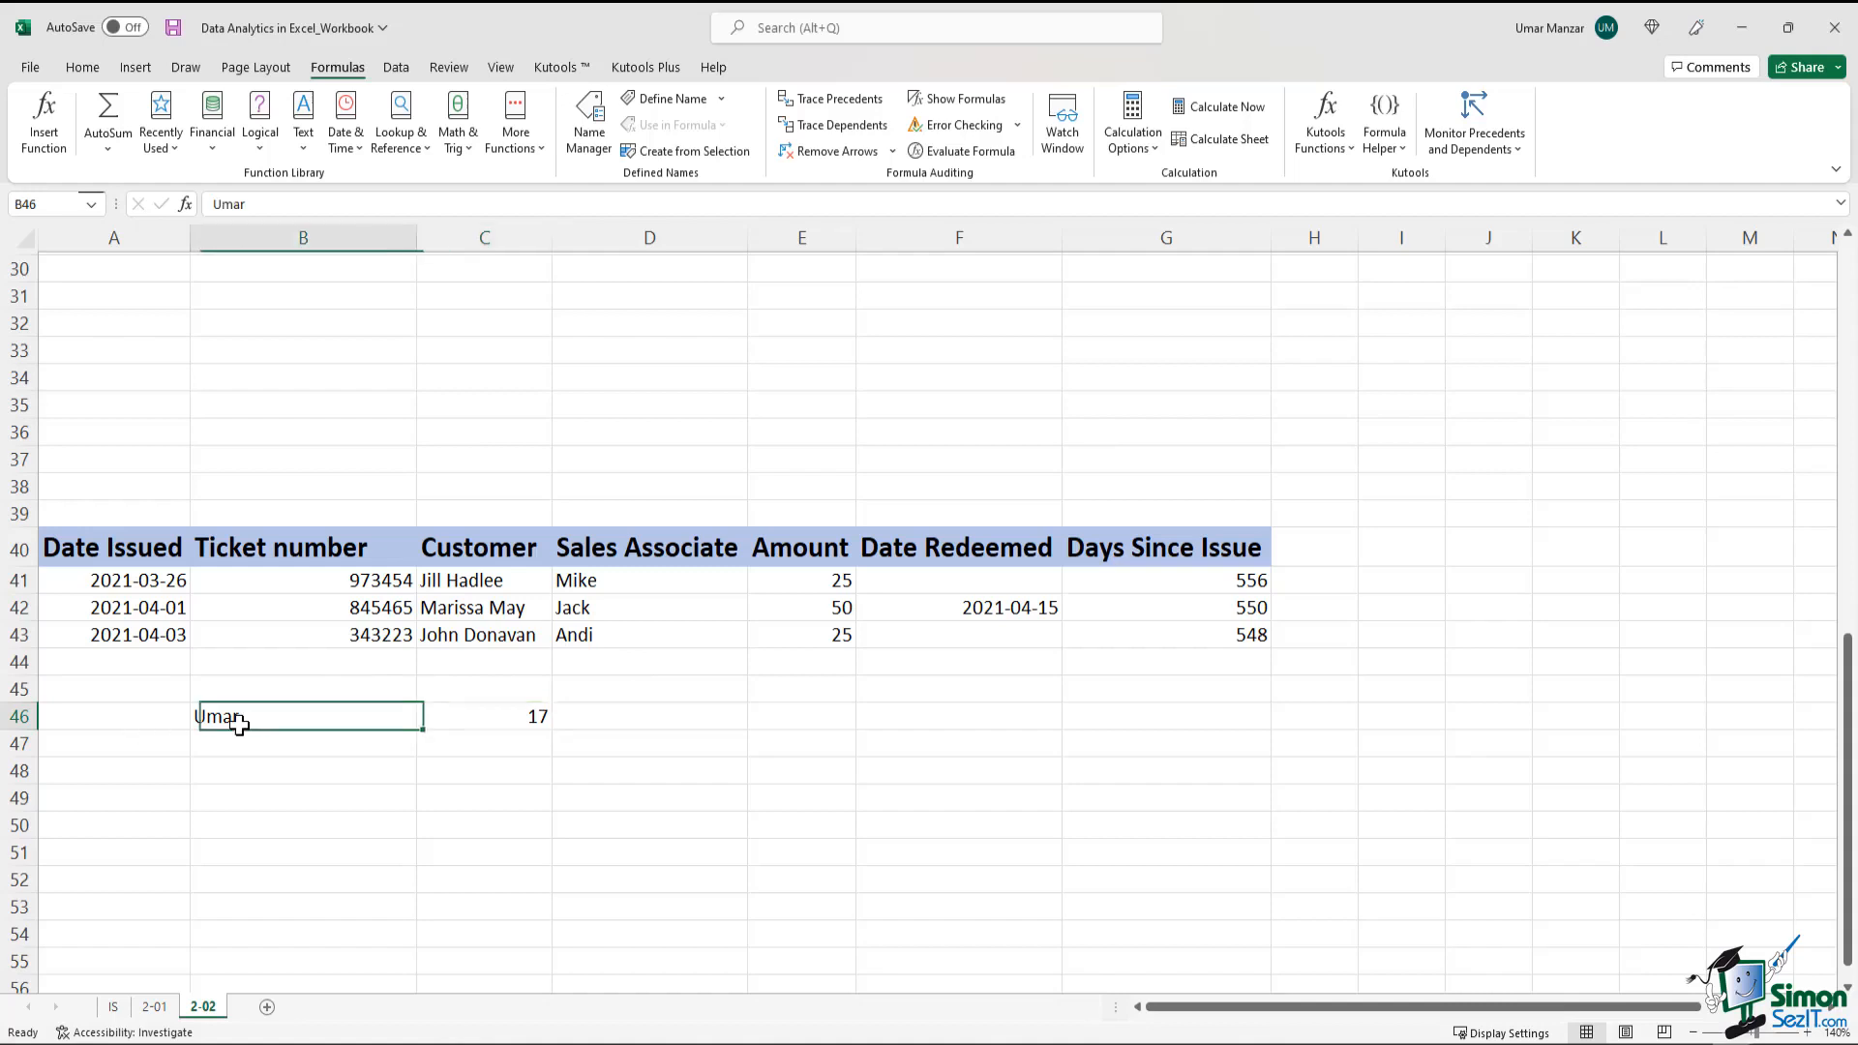
click(172, 580)
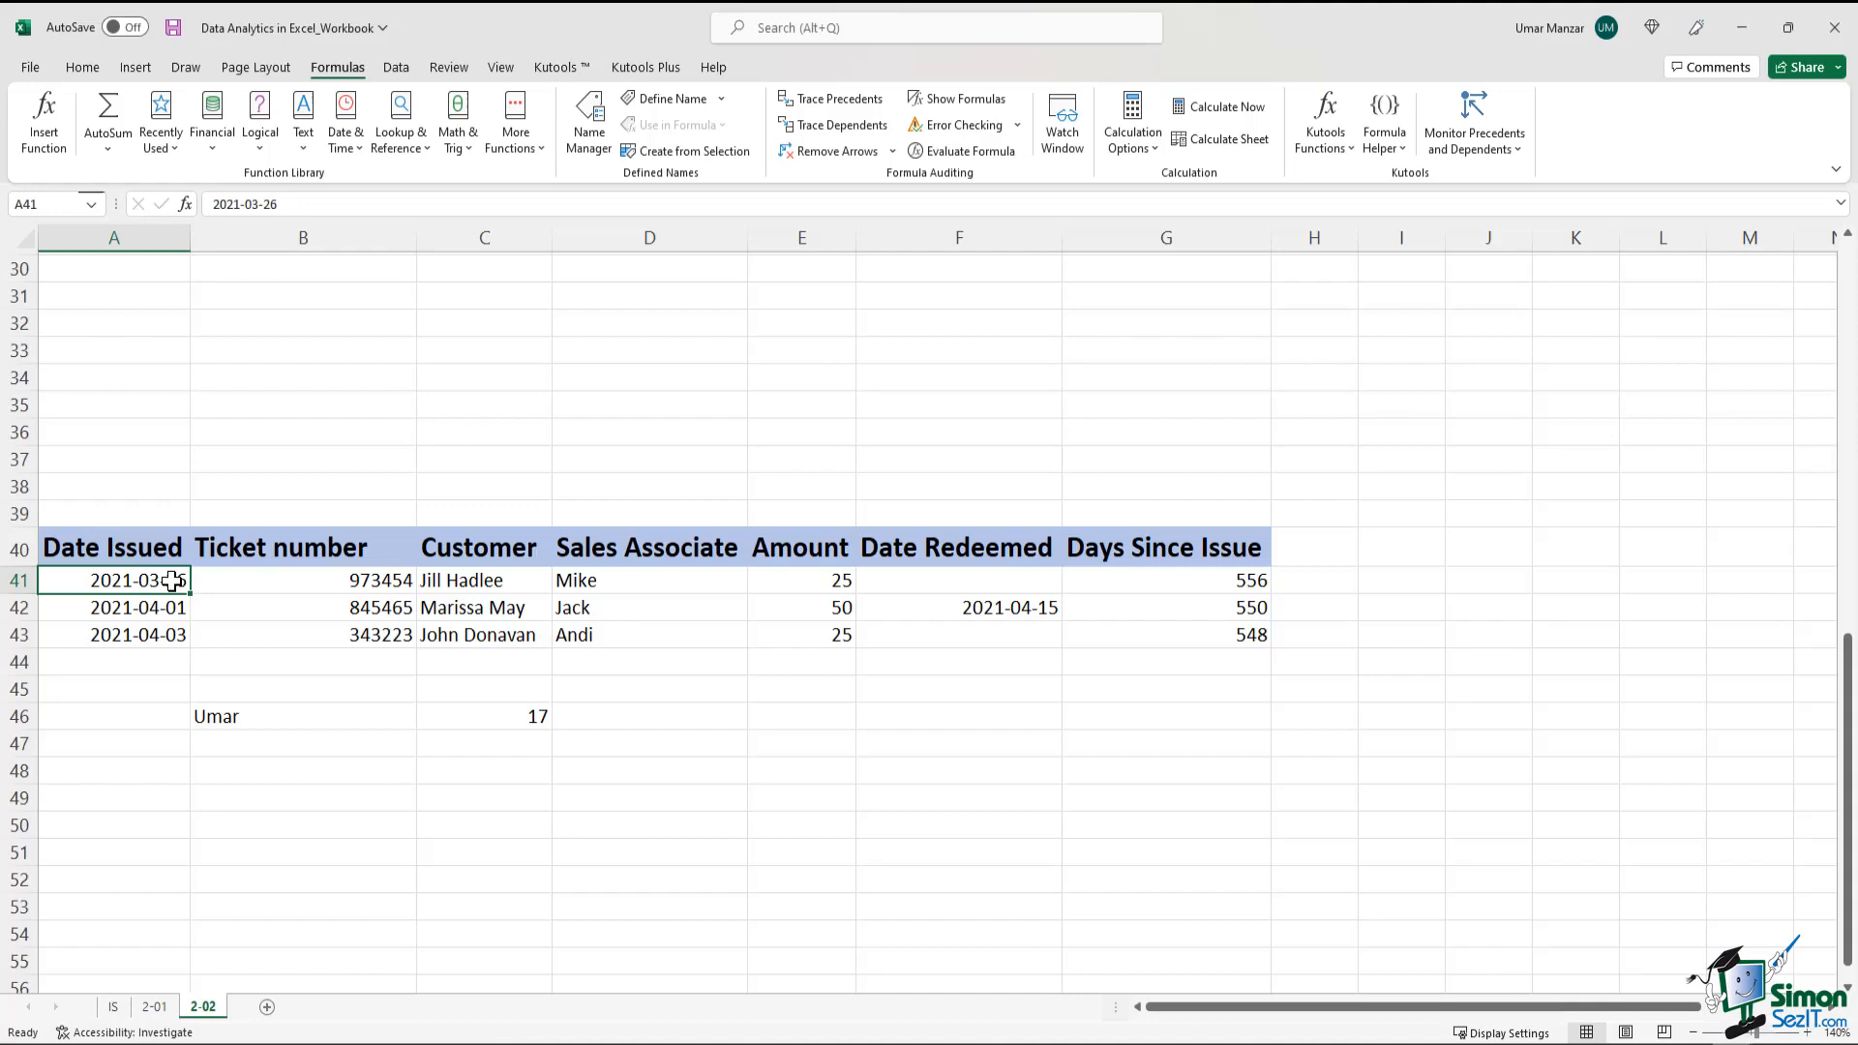
click(329, 661)
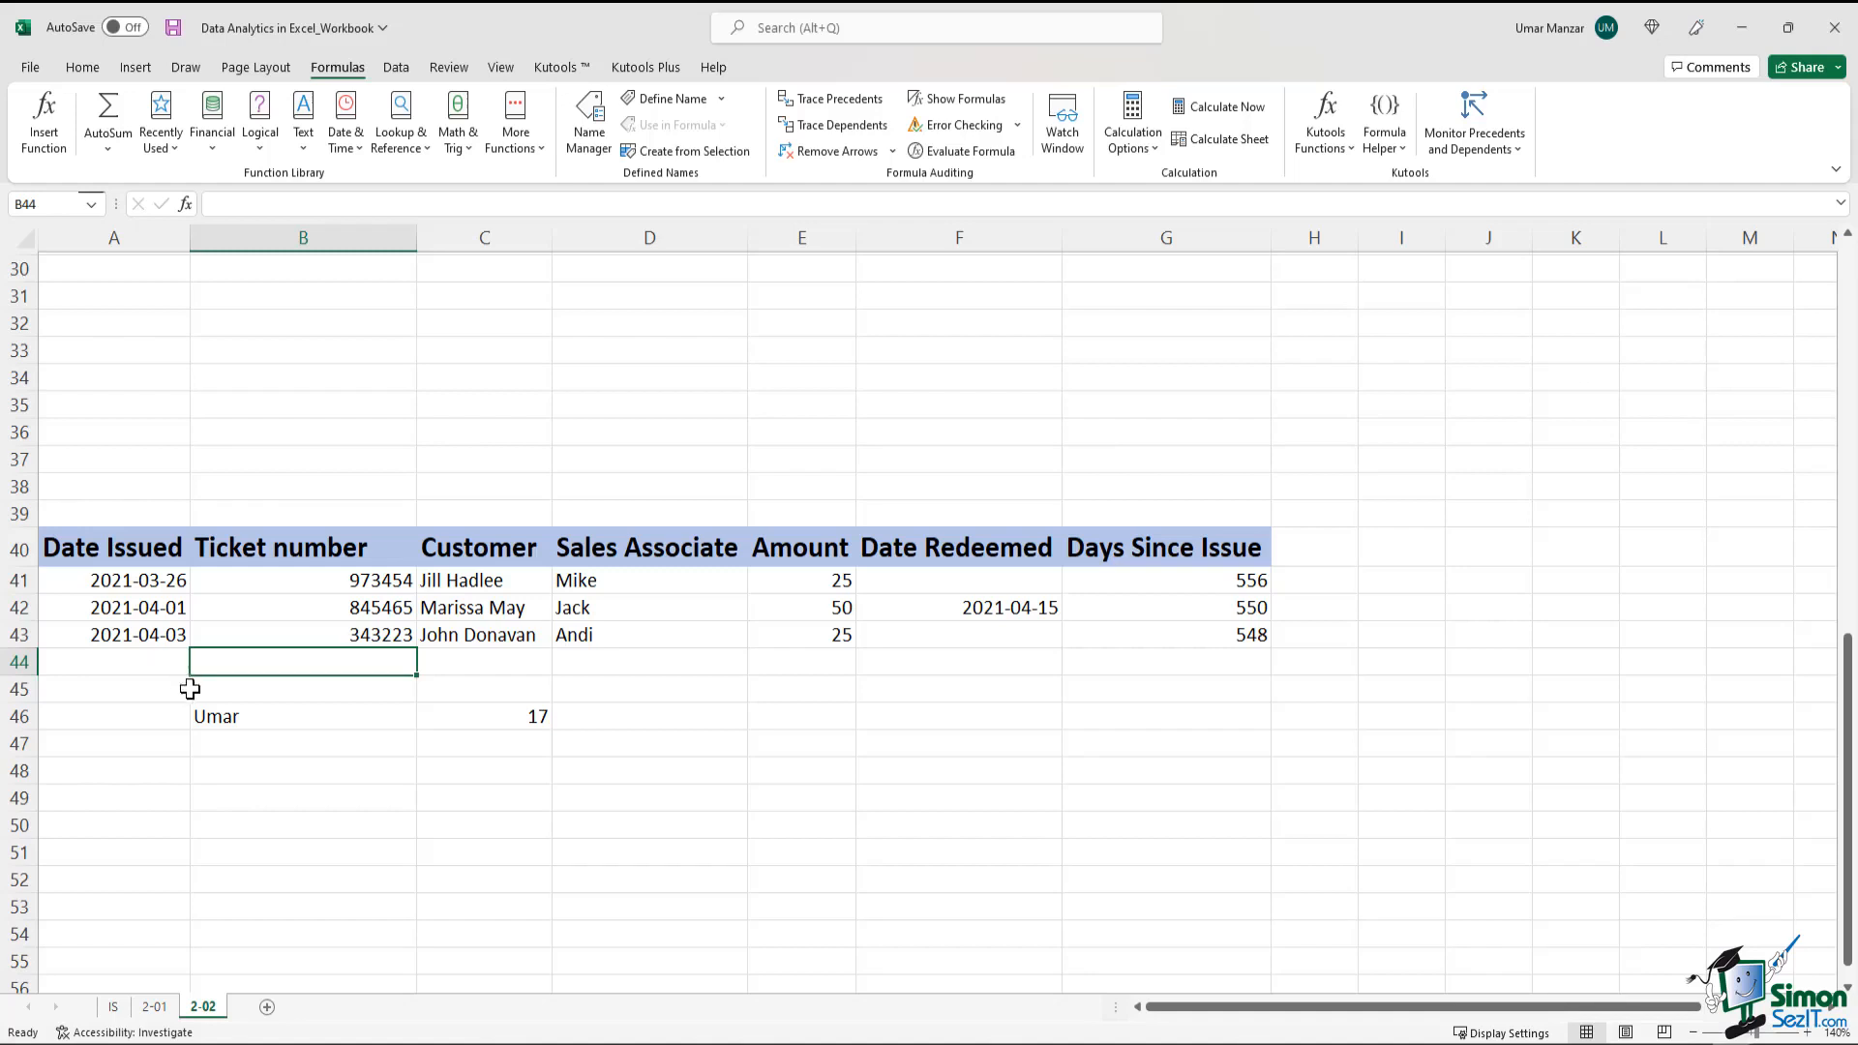
drag(253, 716, 469, 717)
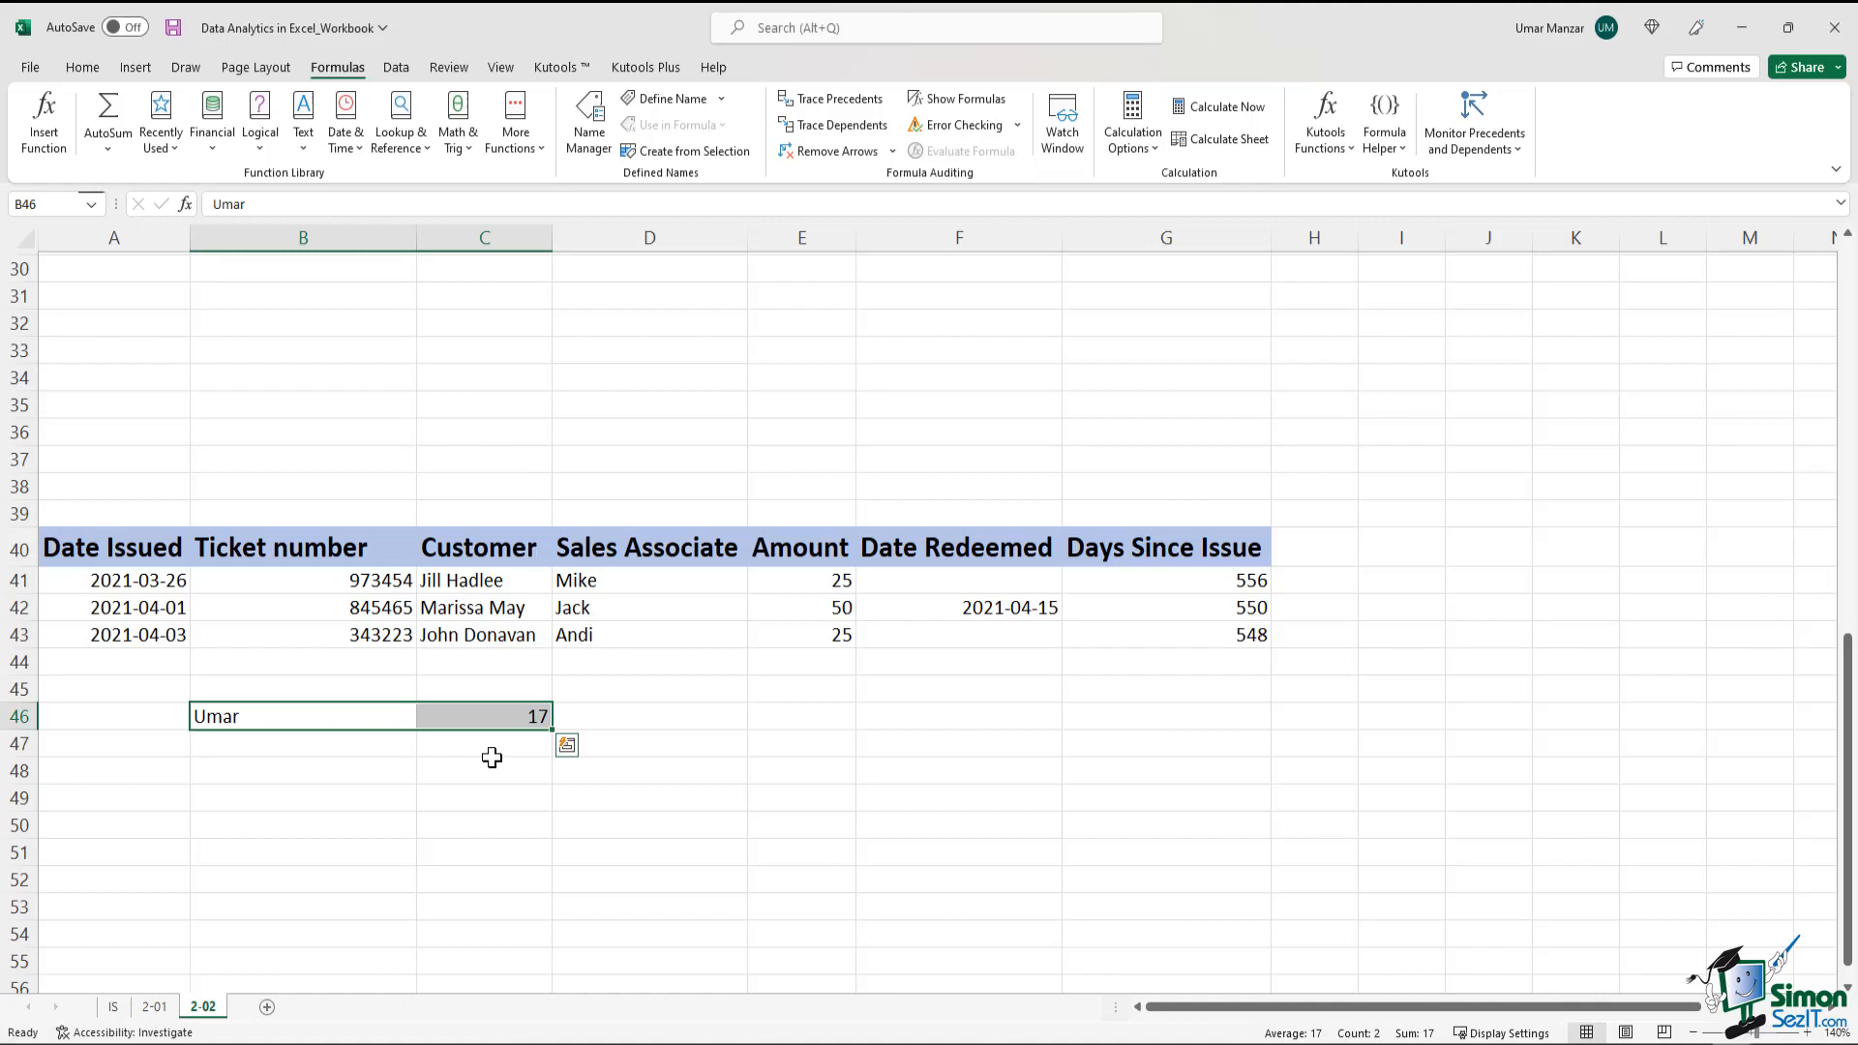
drag(109, 580, 114, 634)
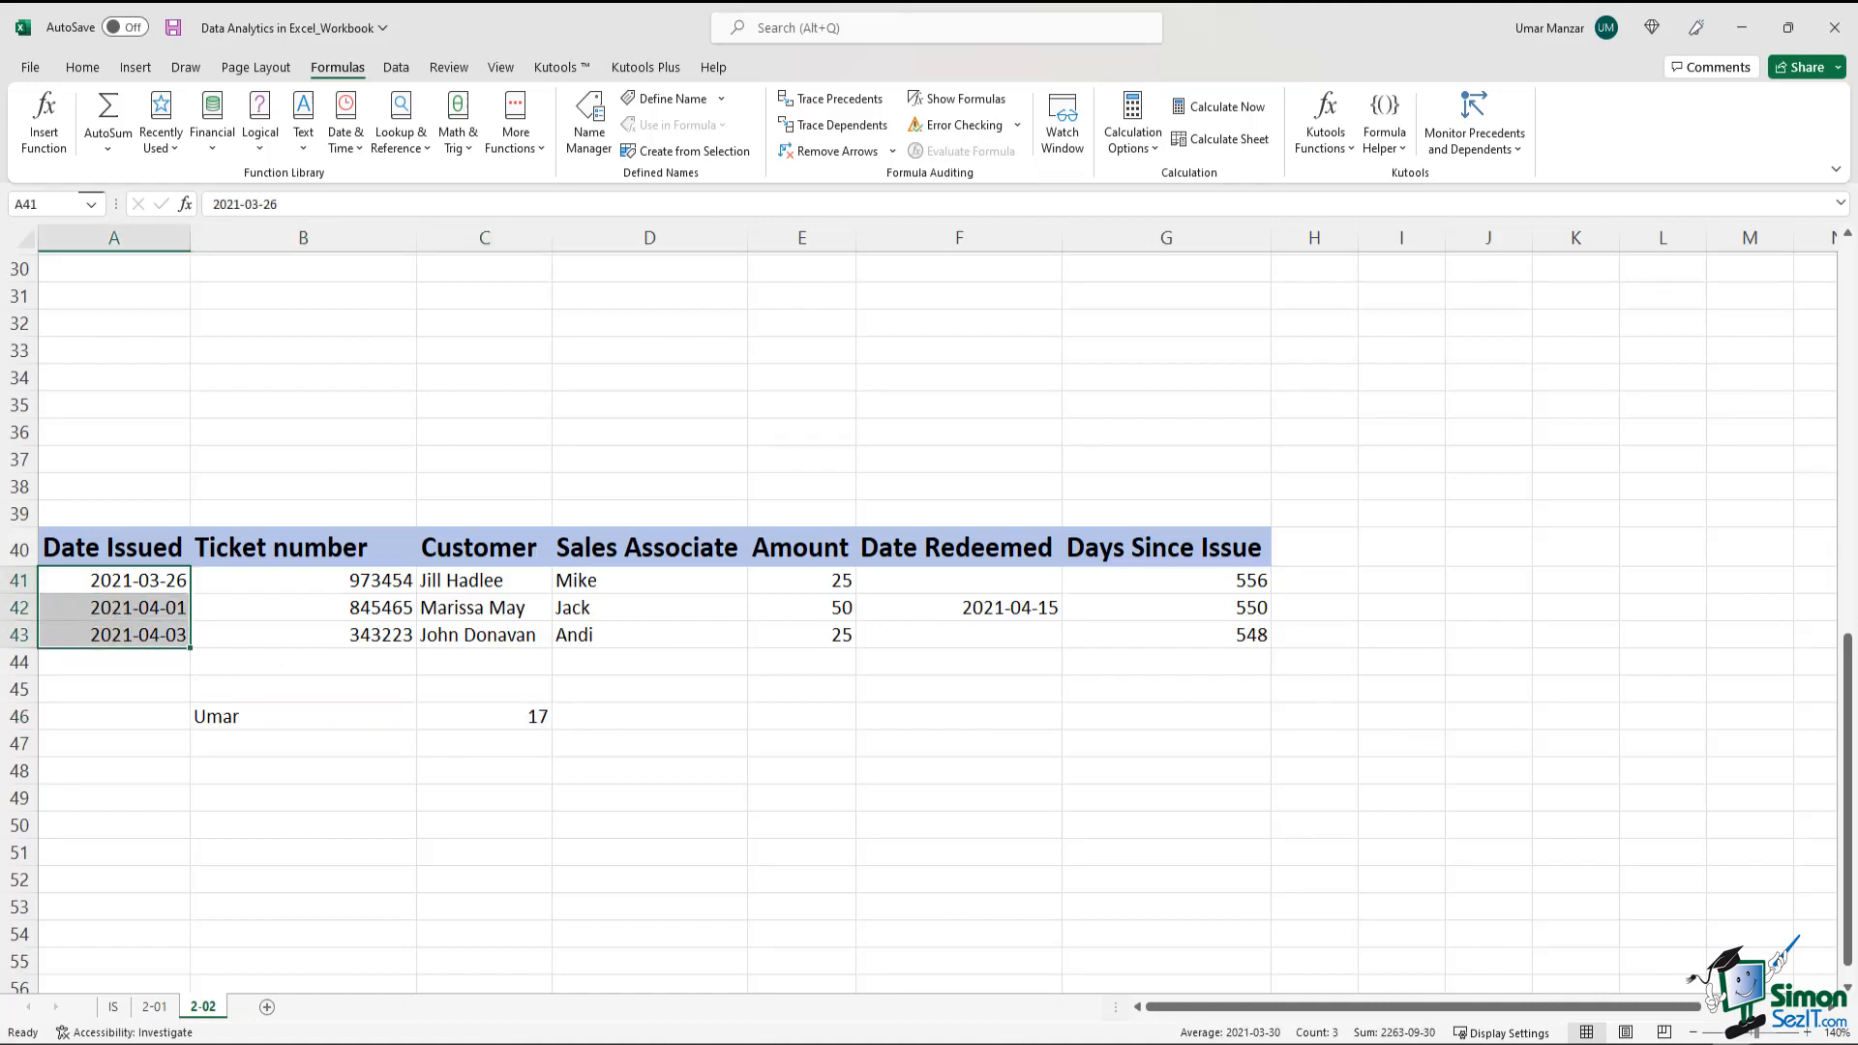
Enter the date Oct-3 in A48
click(142, 761)
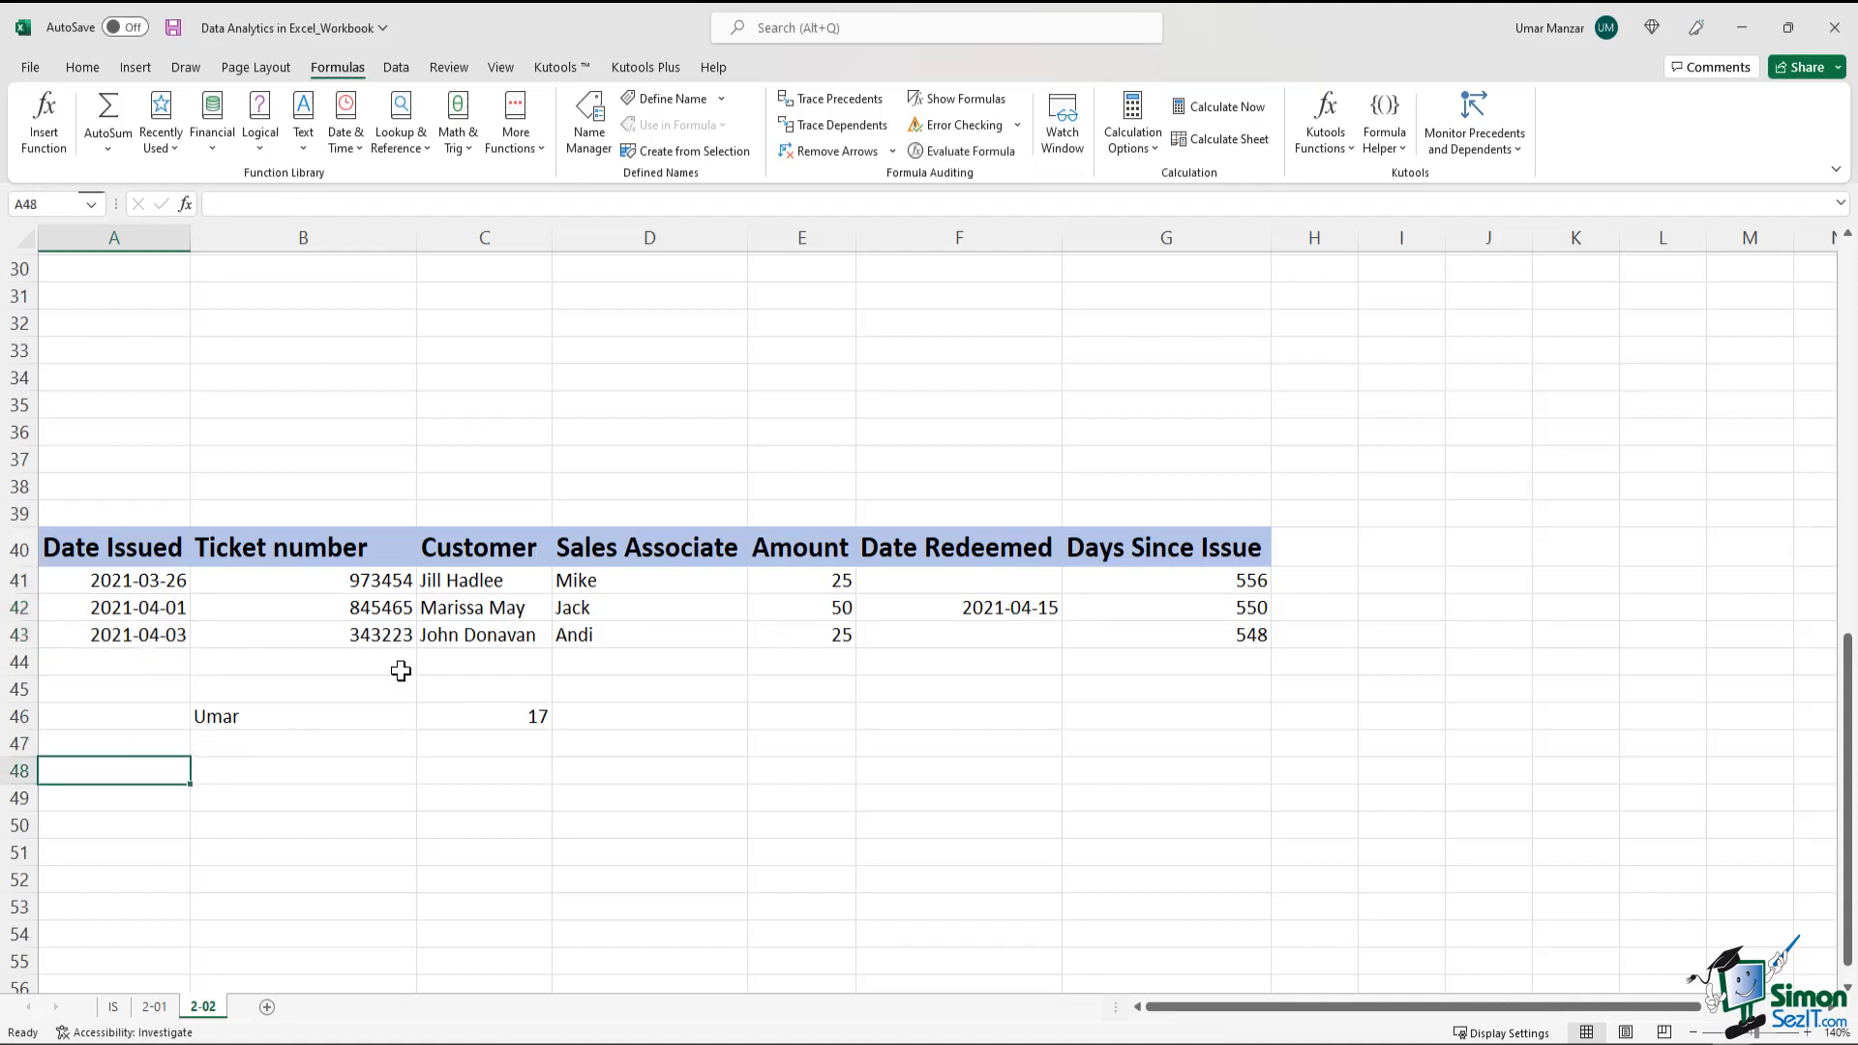
text(Oct-3)
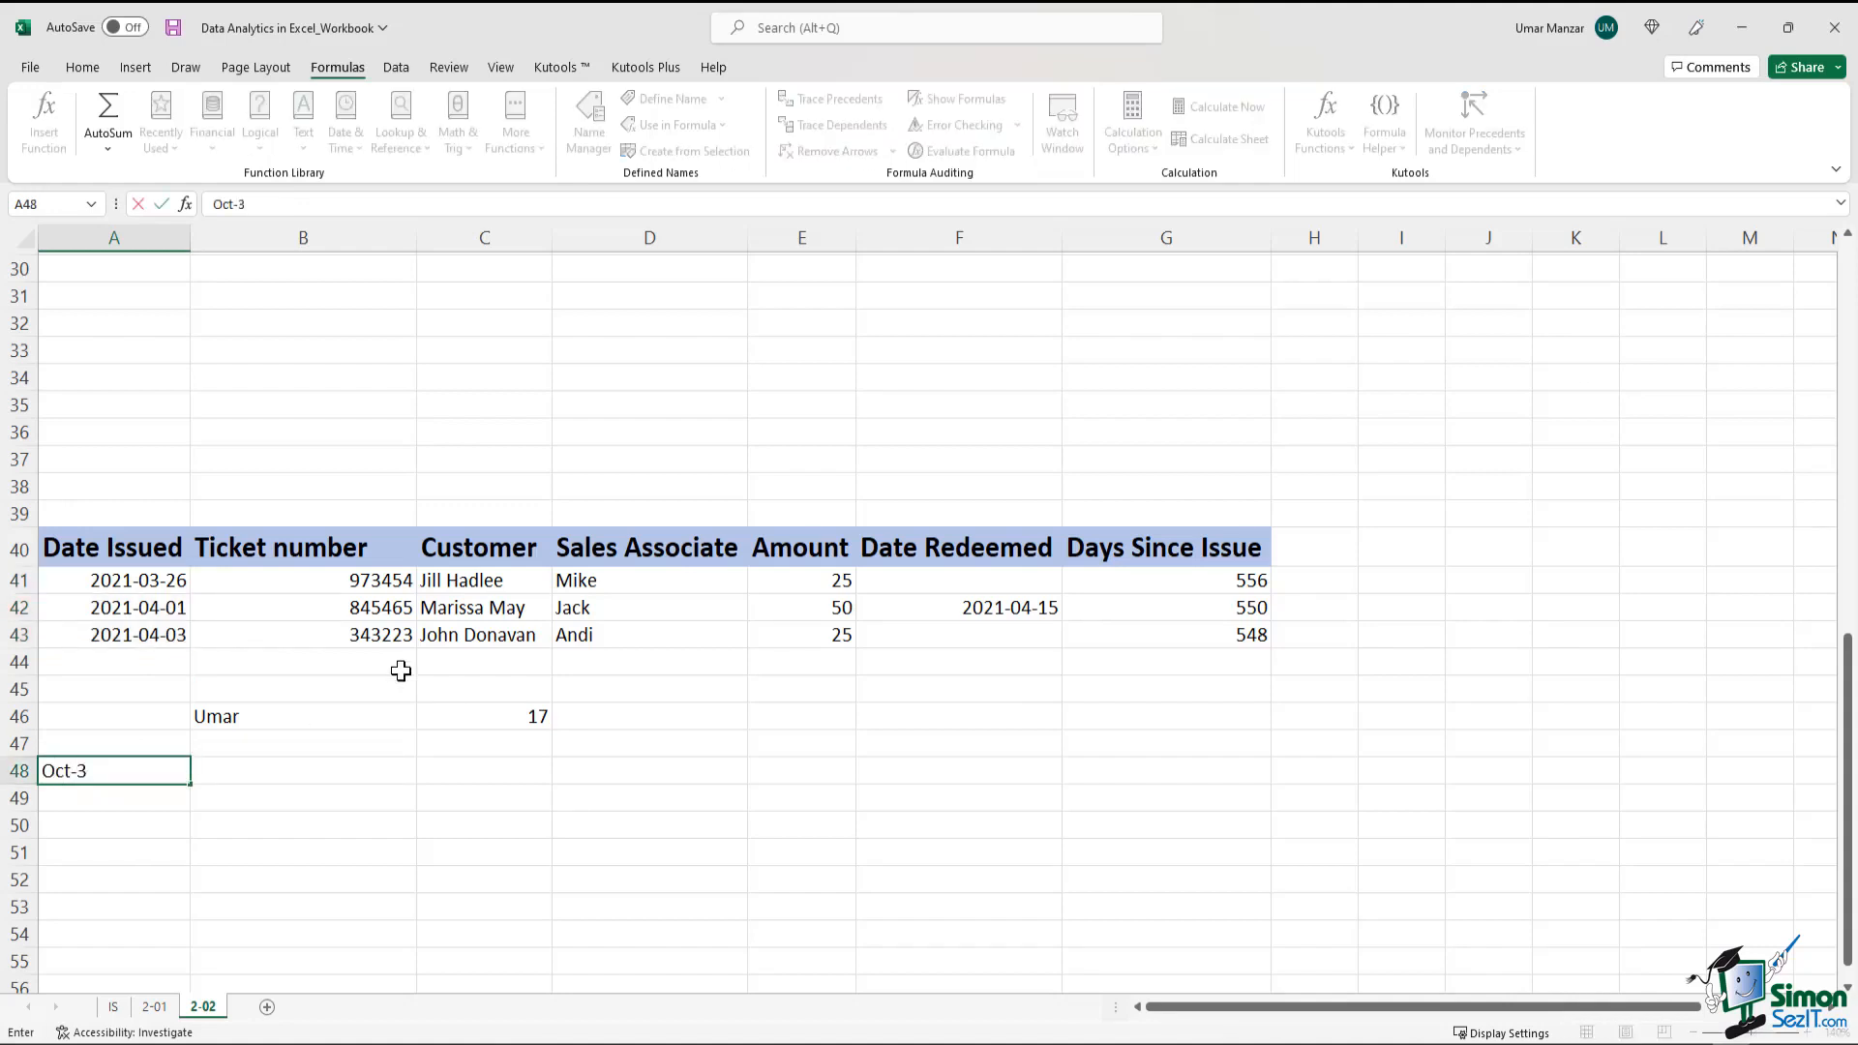
key(Return)
key(Up)
click(131, 807)
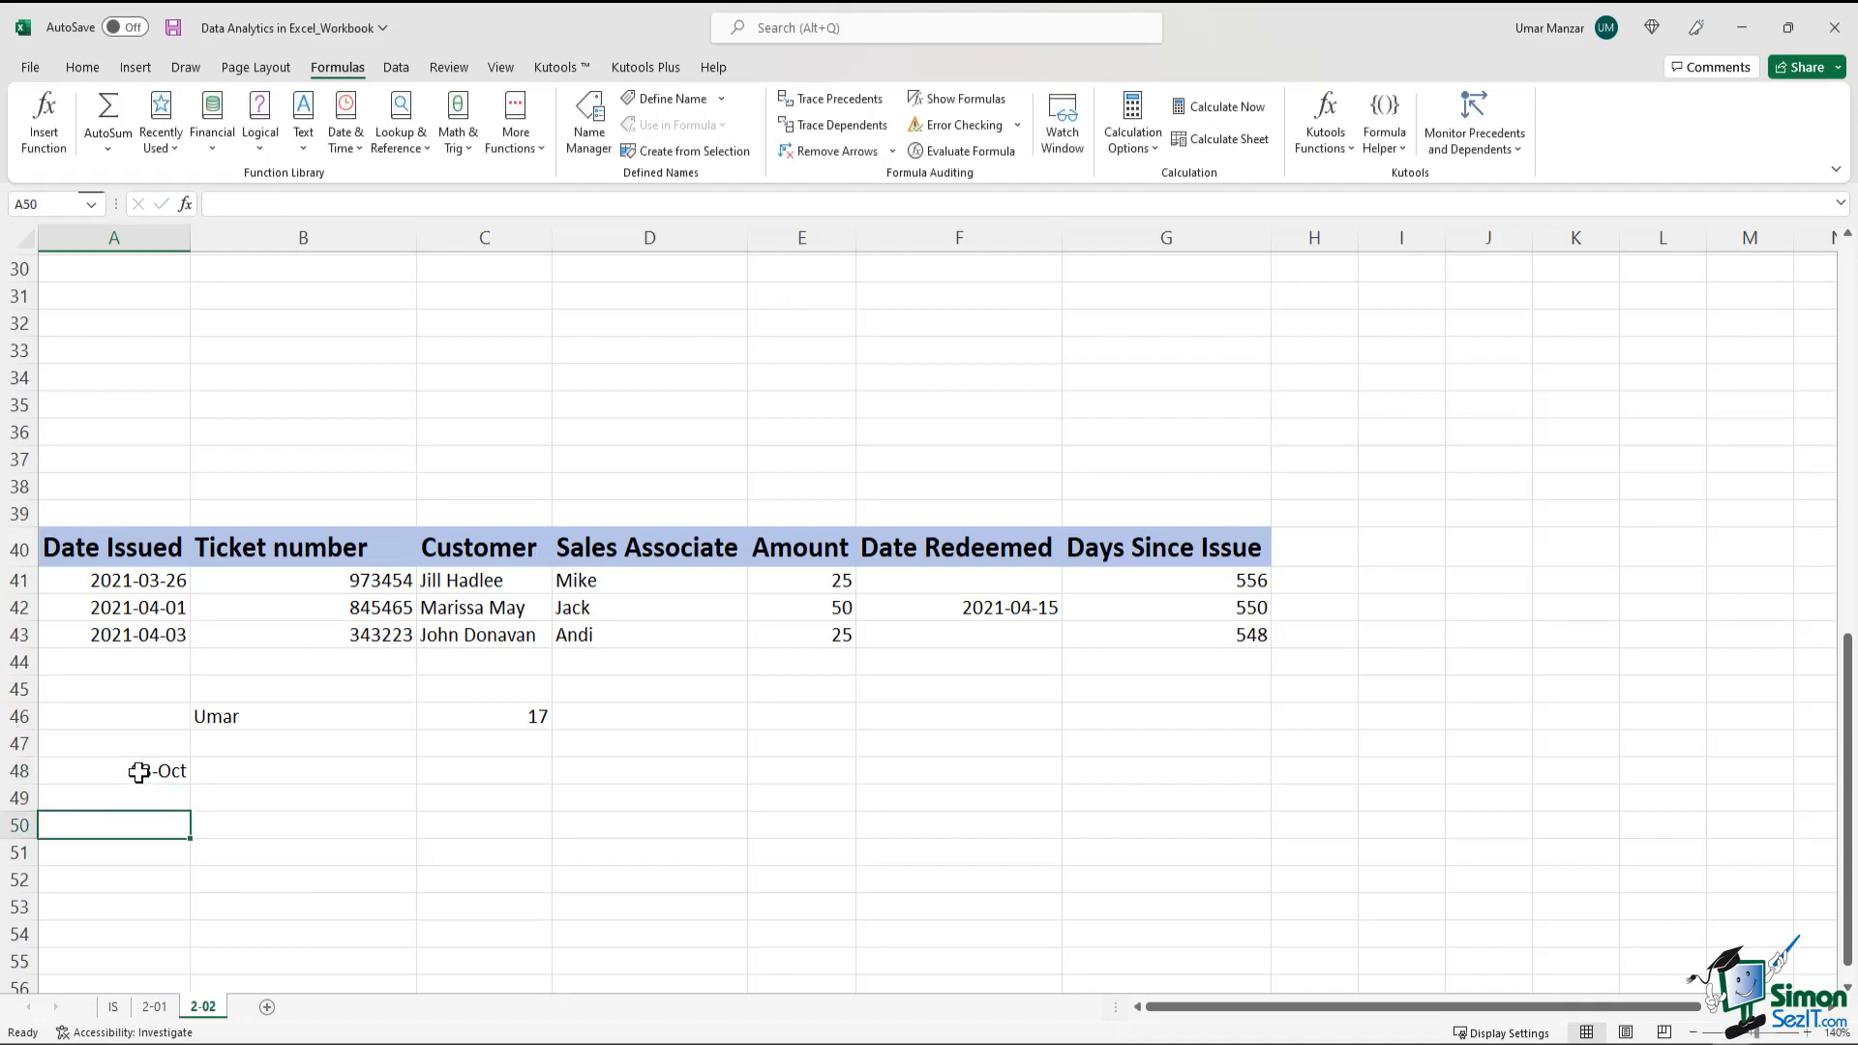
Inspect the month and day parts of the full date stored in A48
click(139, 769)
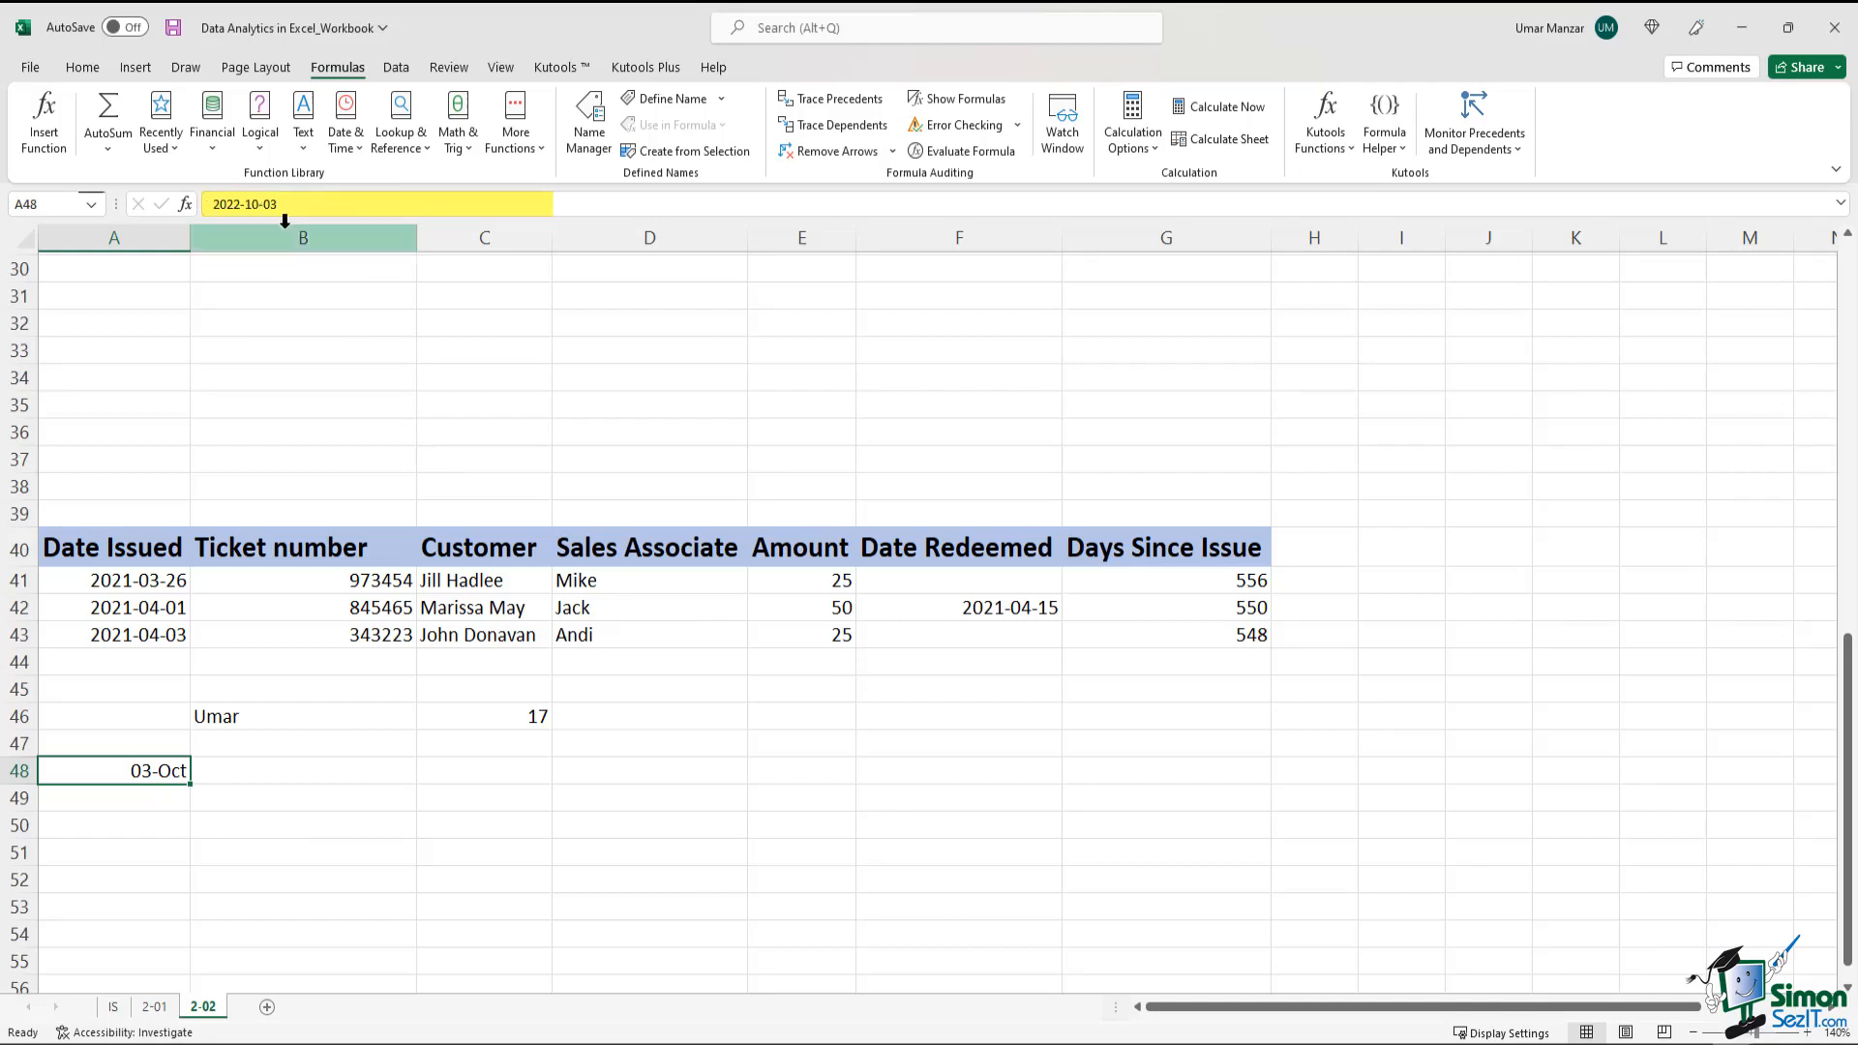
mouse_move(240, 204)
mouse_down()
mouse_move(203, 206)
mouse_move(244, 206)
mouse_up()
drag(278, 204, 264, 204)
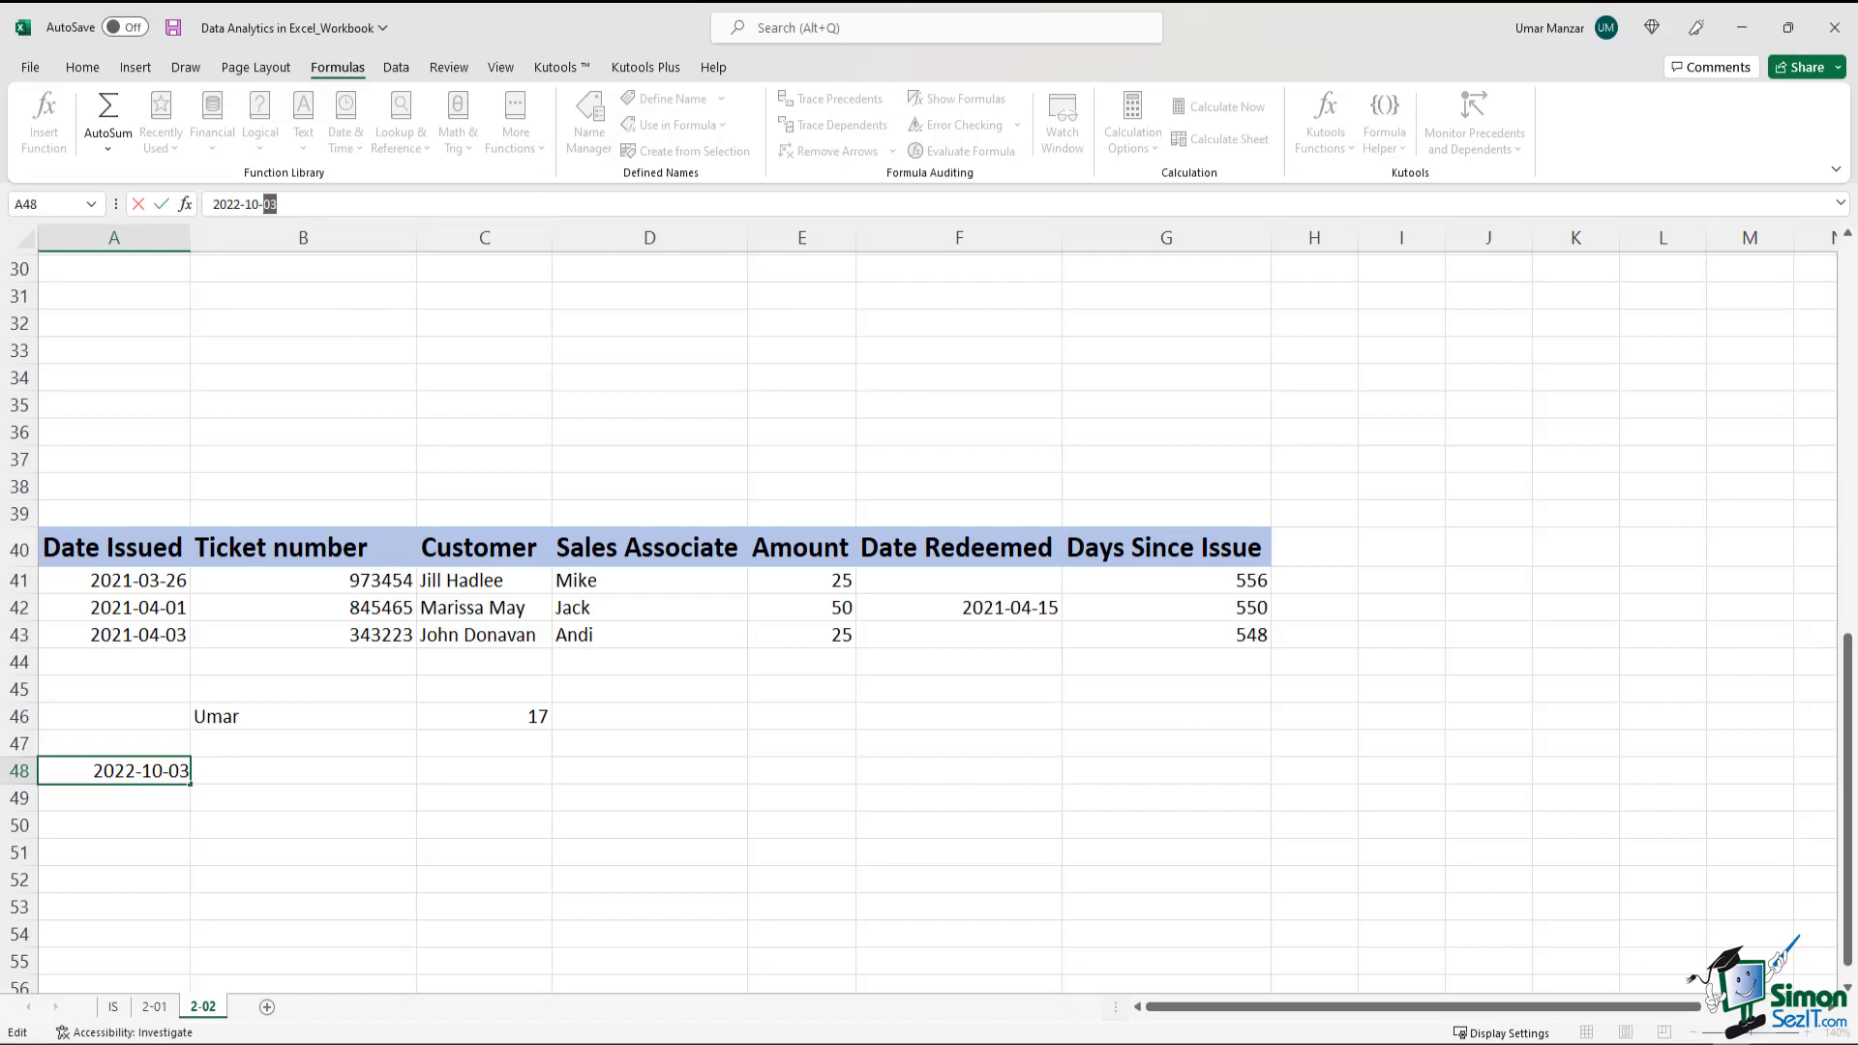
click(147, 803)
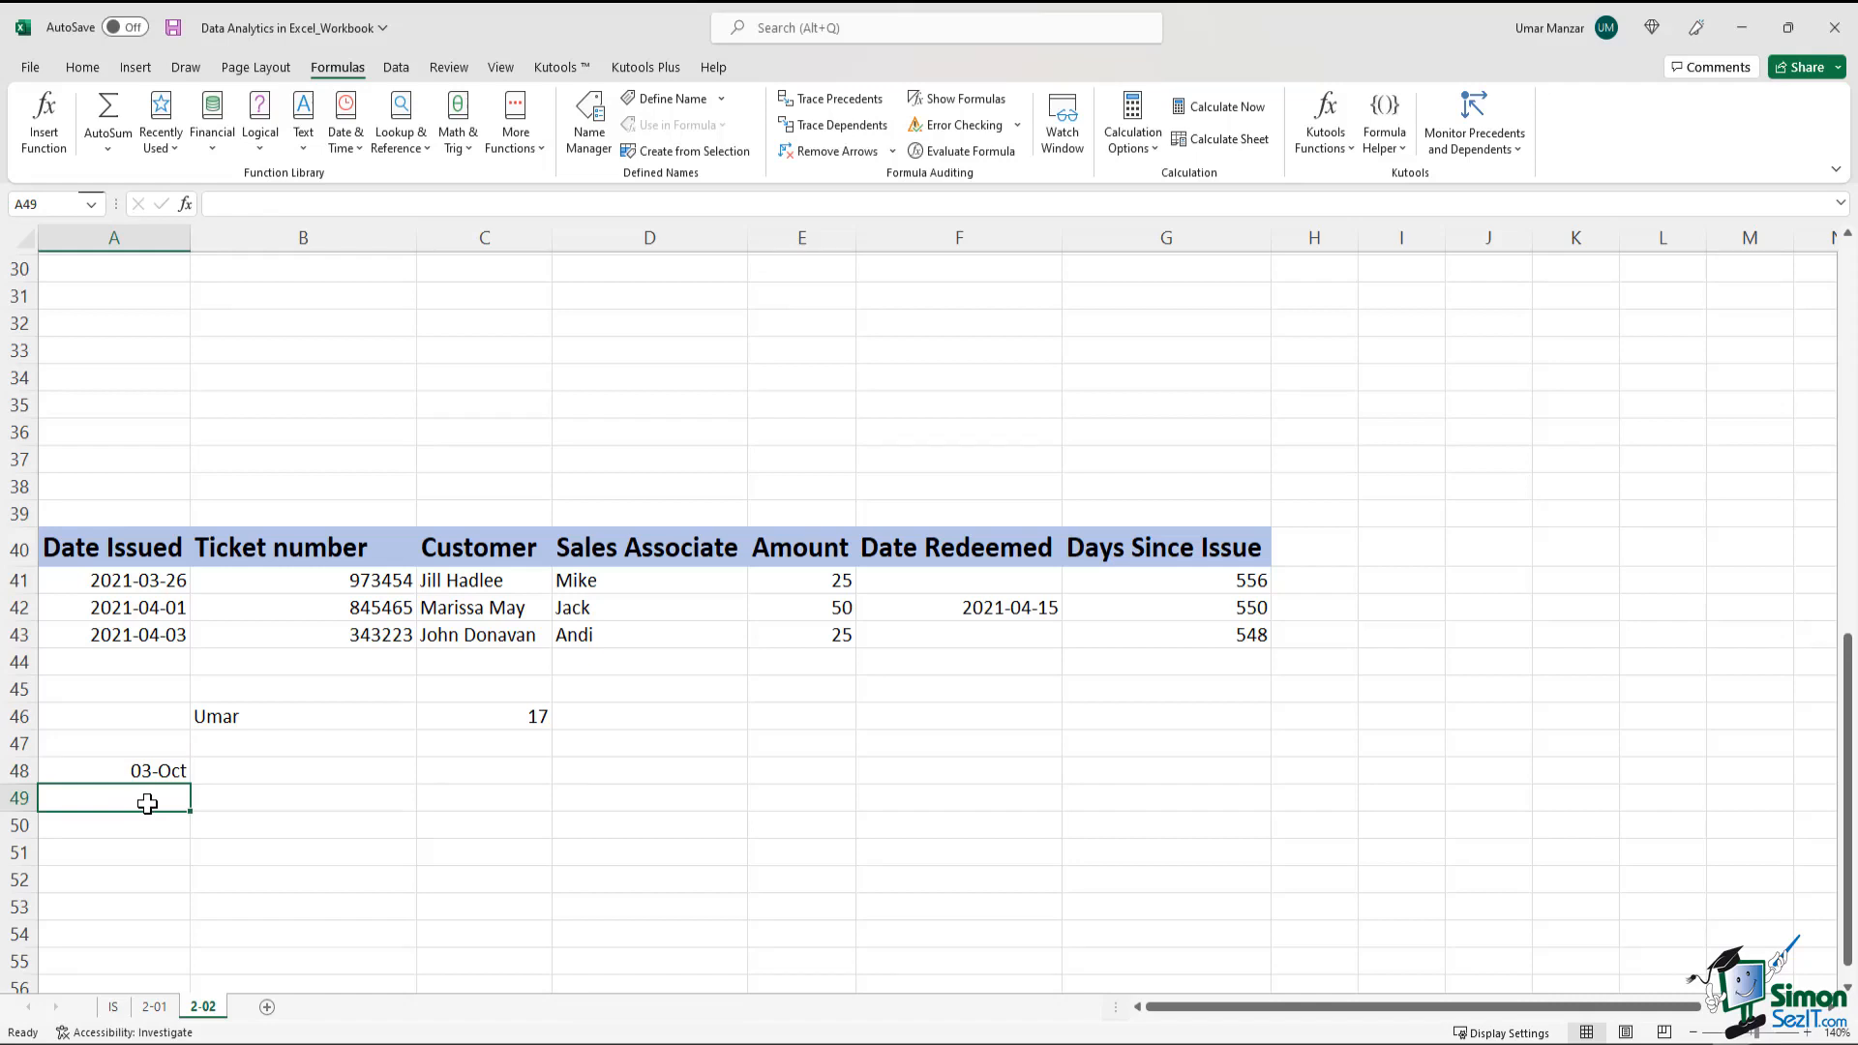
click(269, 870)
click(118, 778)
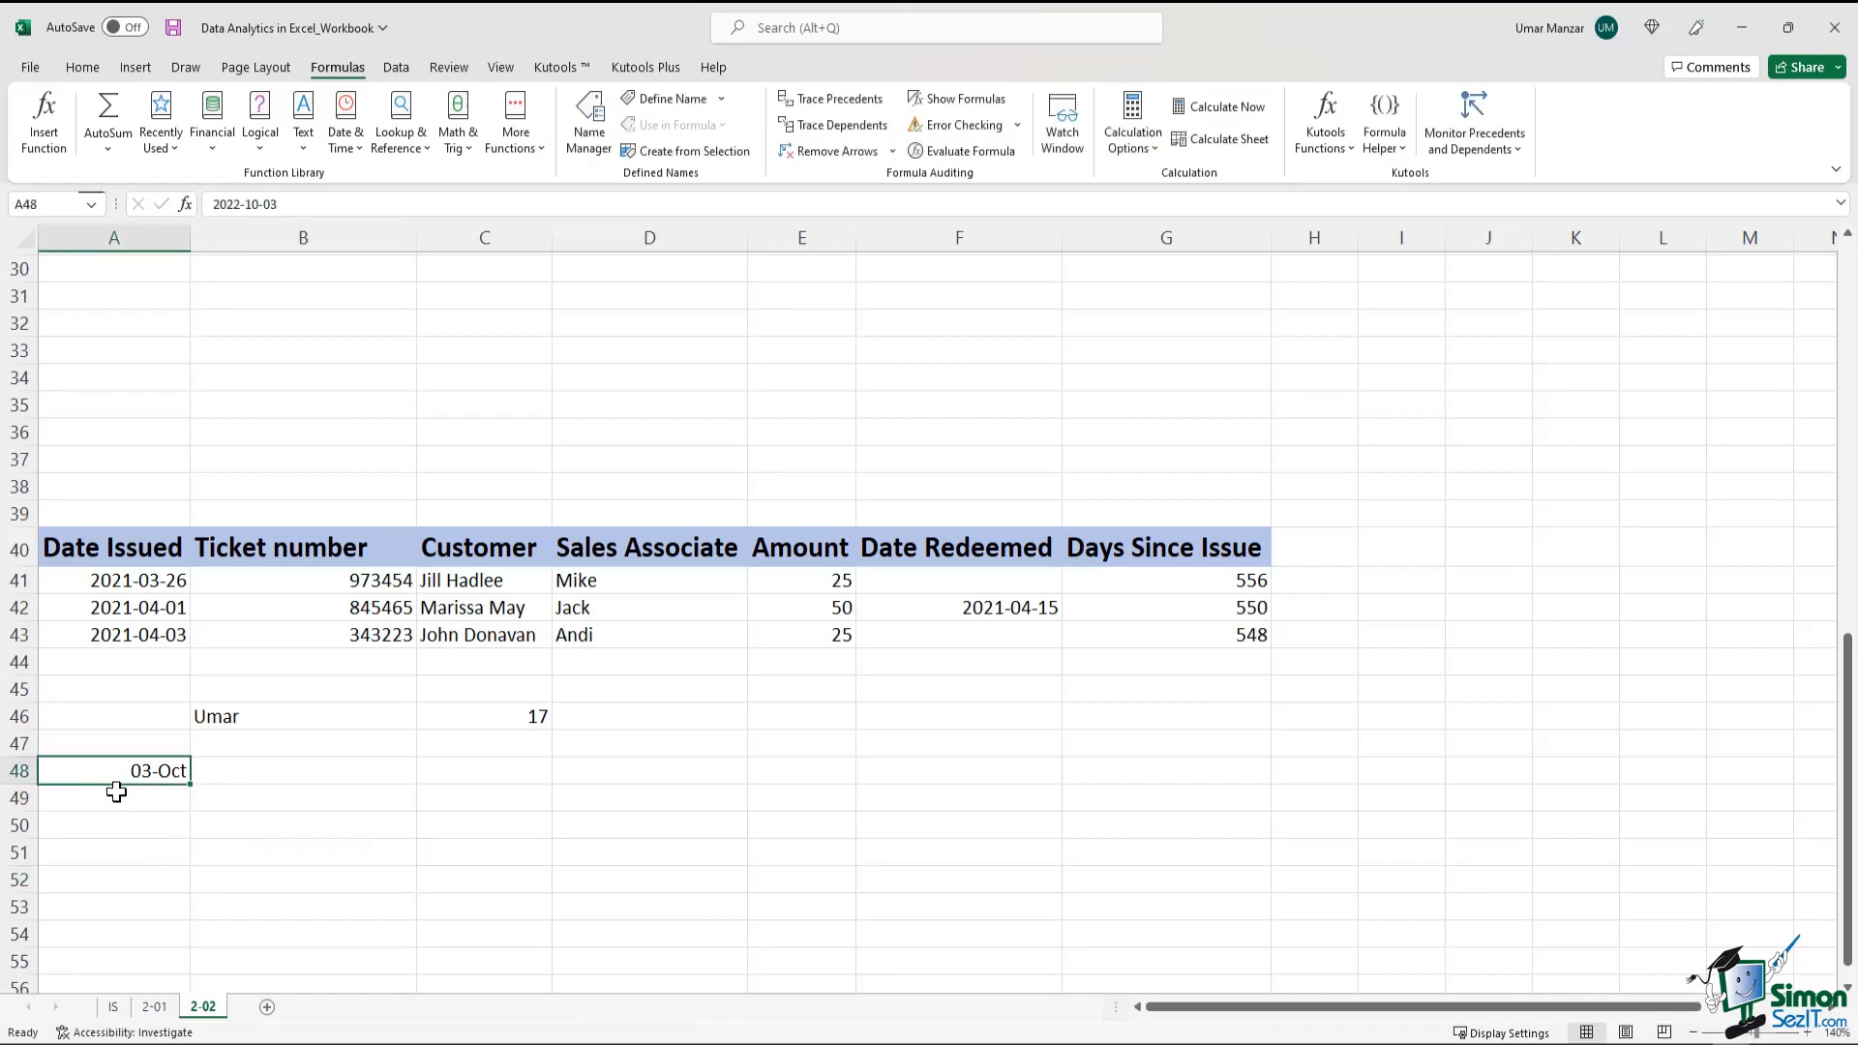
Enter the time 17:55 in A49 and check how its full value is stored
click(122, 801)
text(17:)
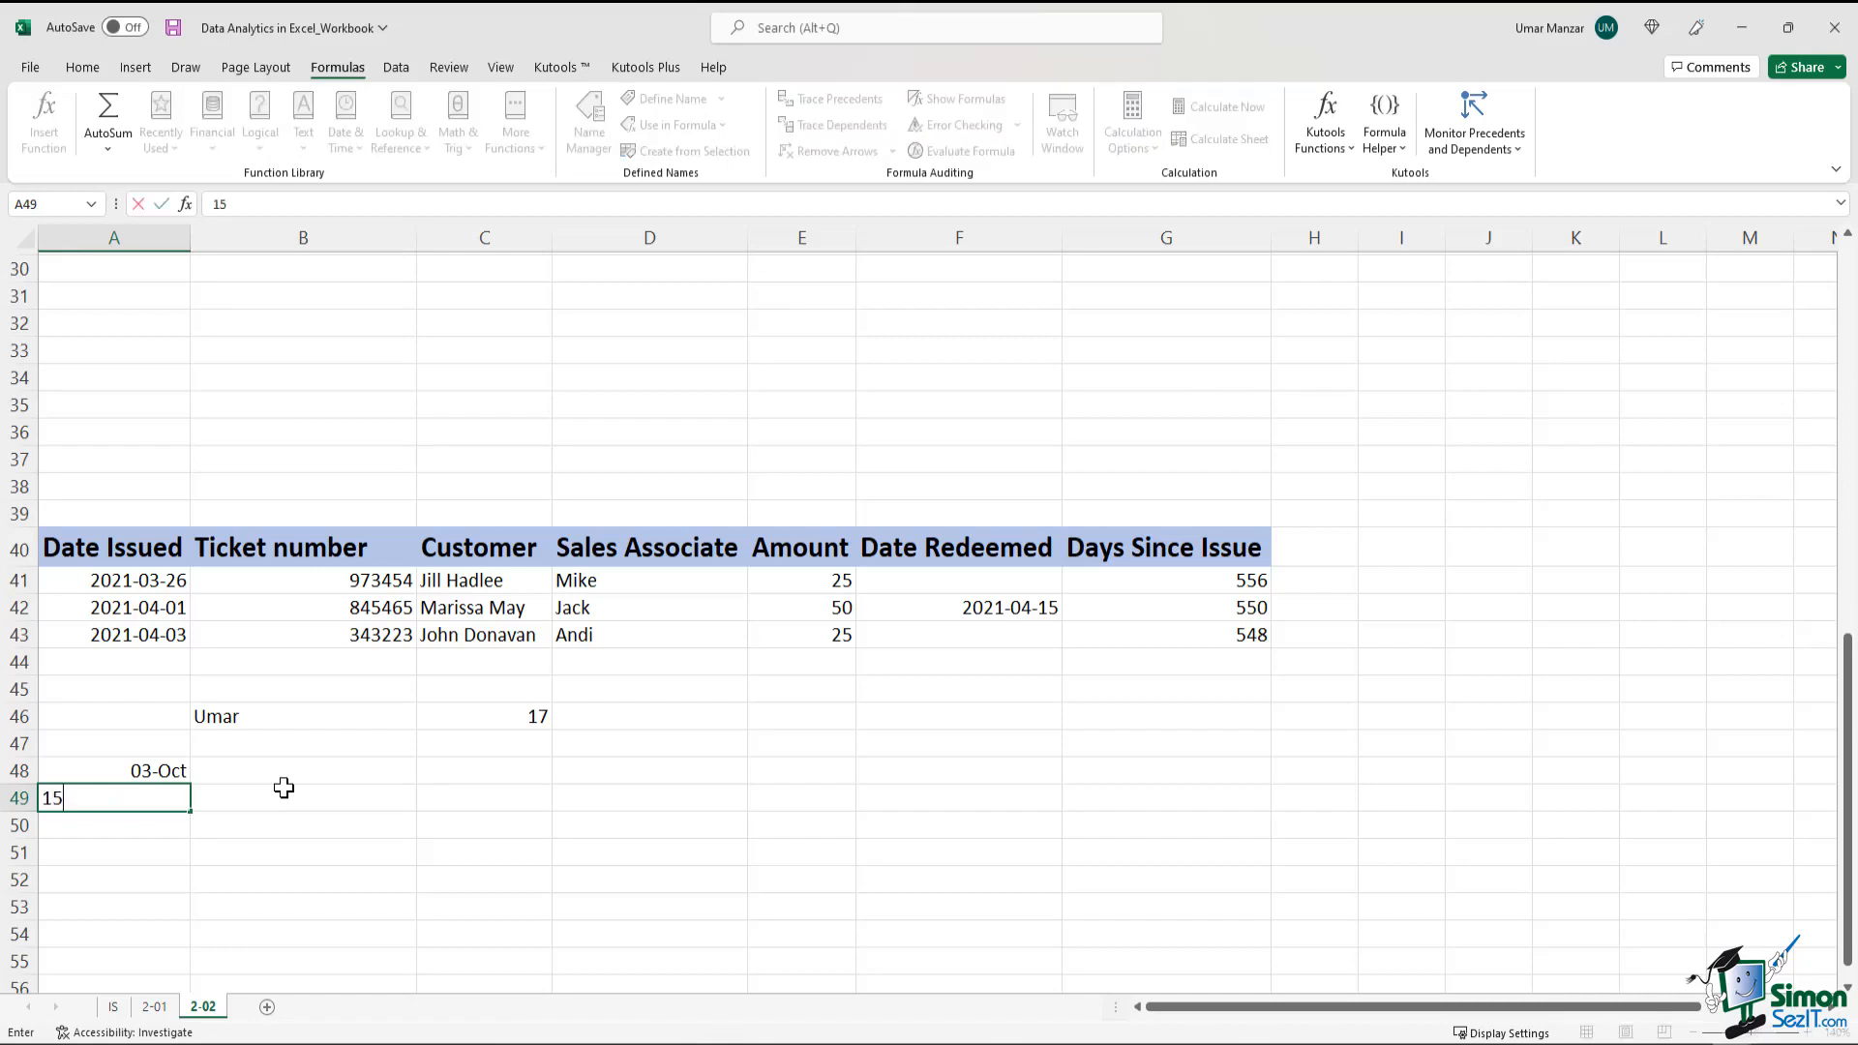
text(55)
key(ctrl+Return)
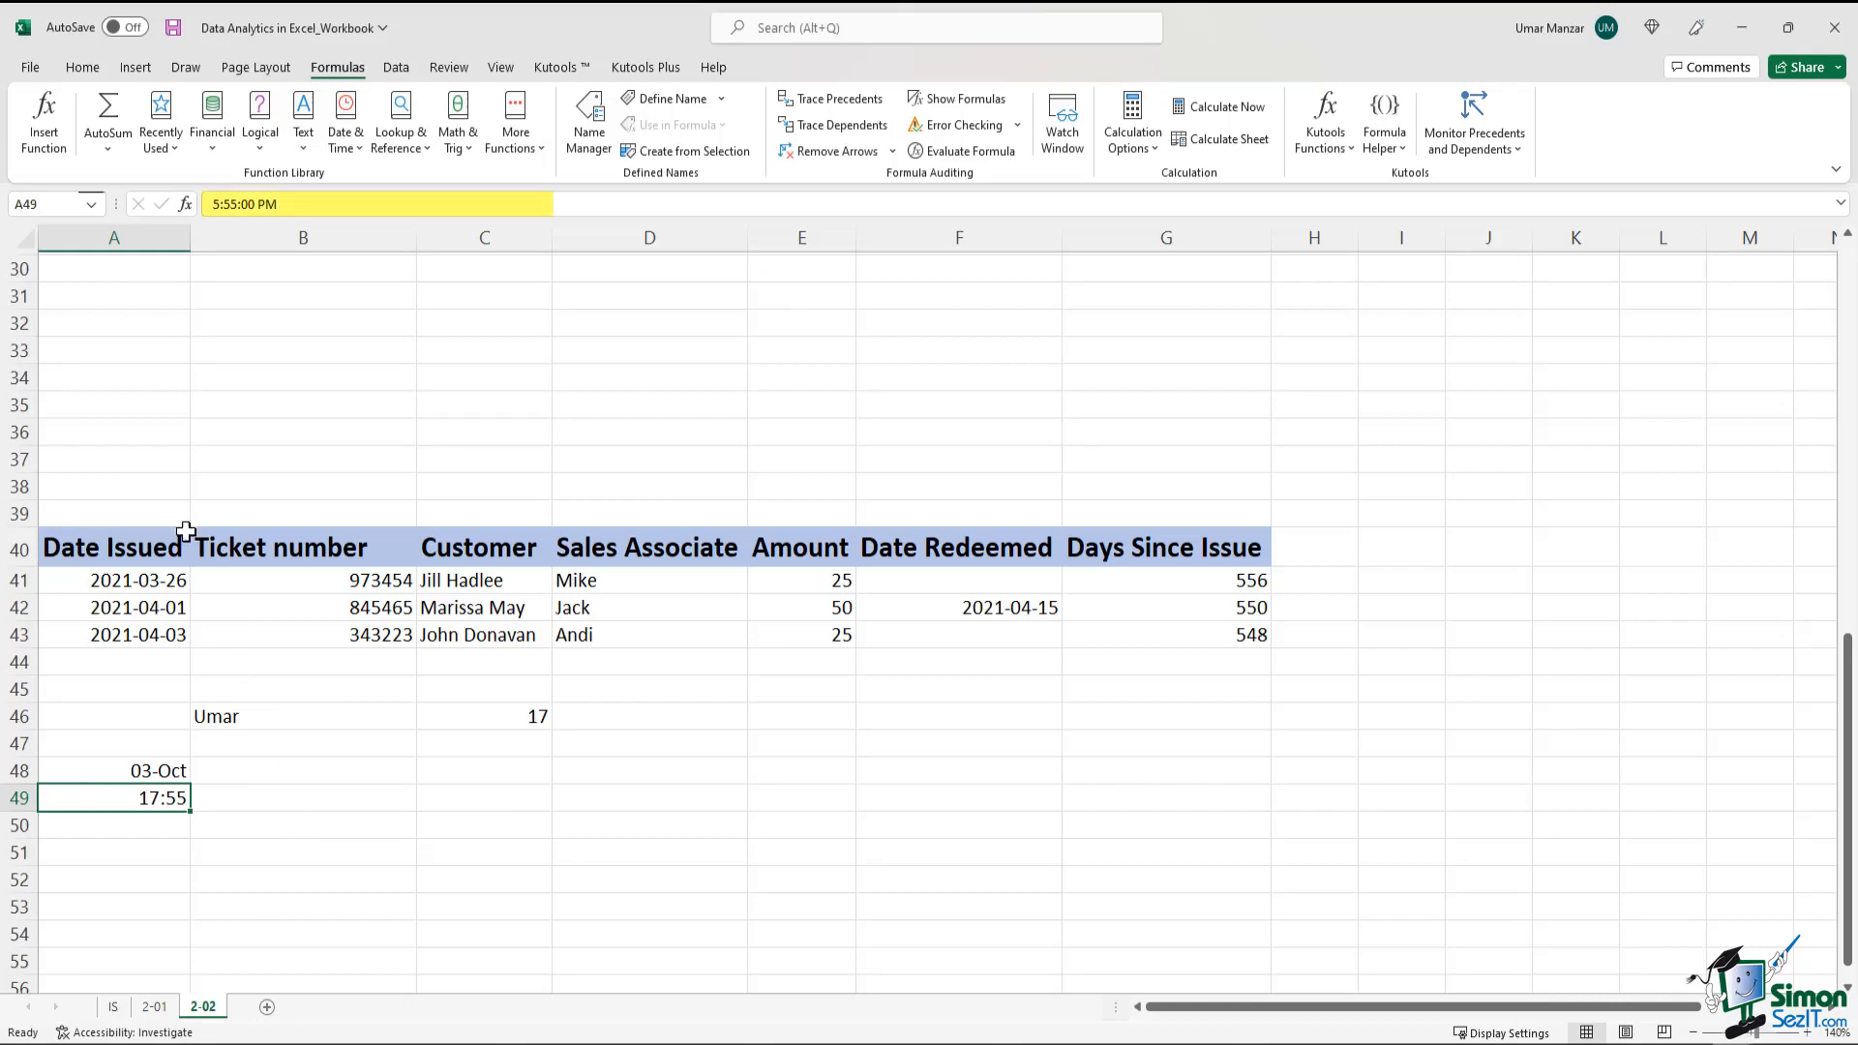
double_click(301, 208)
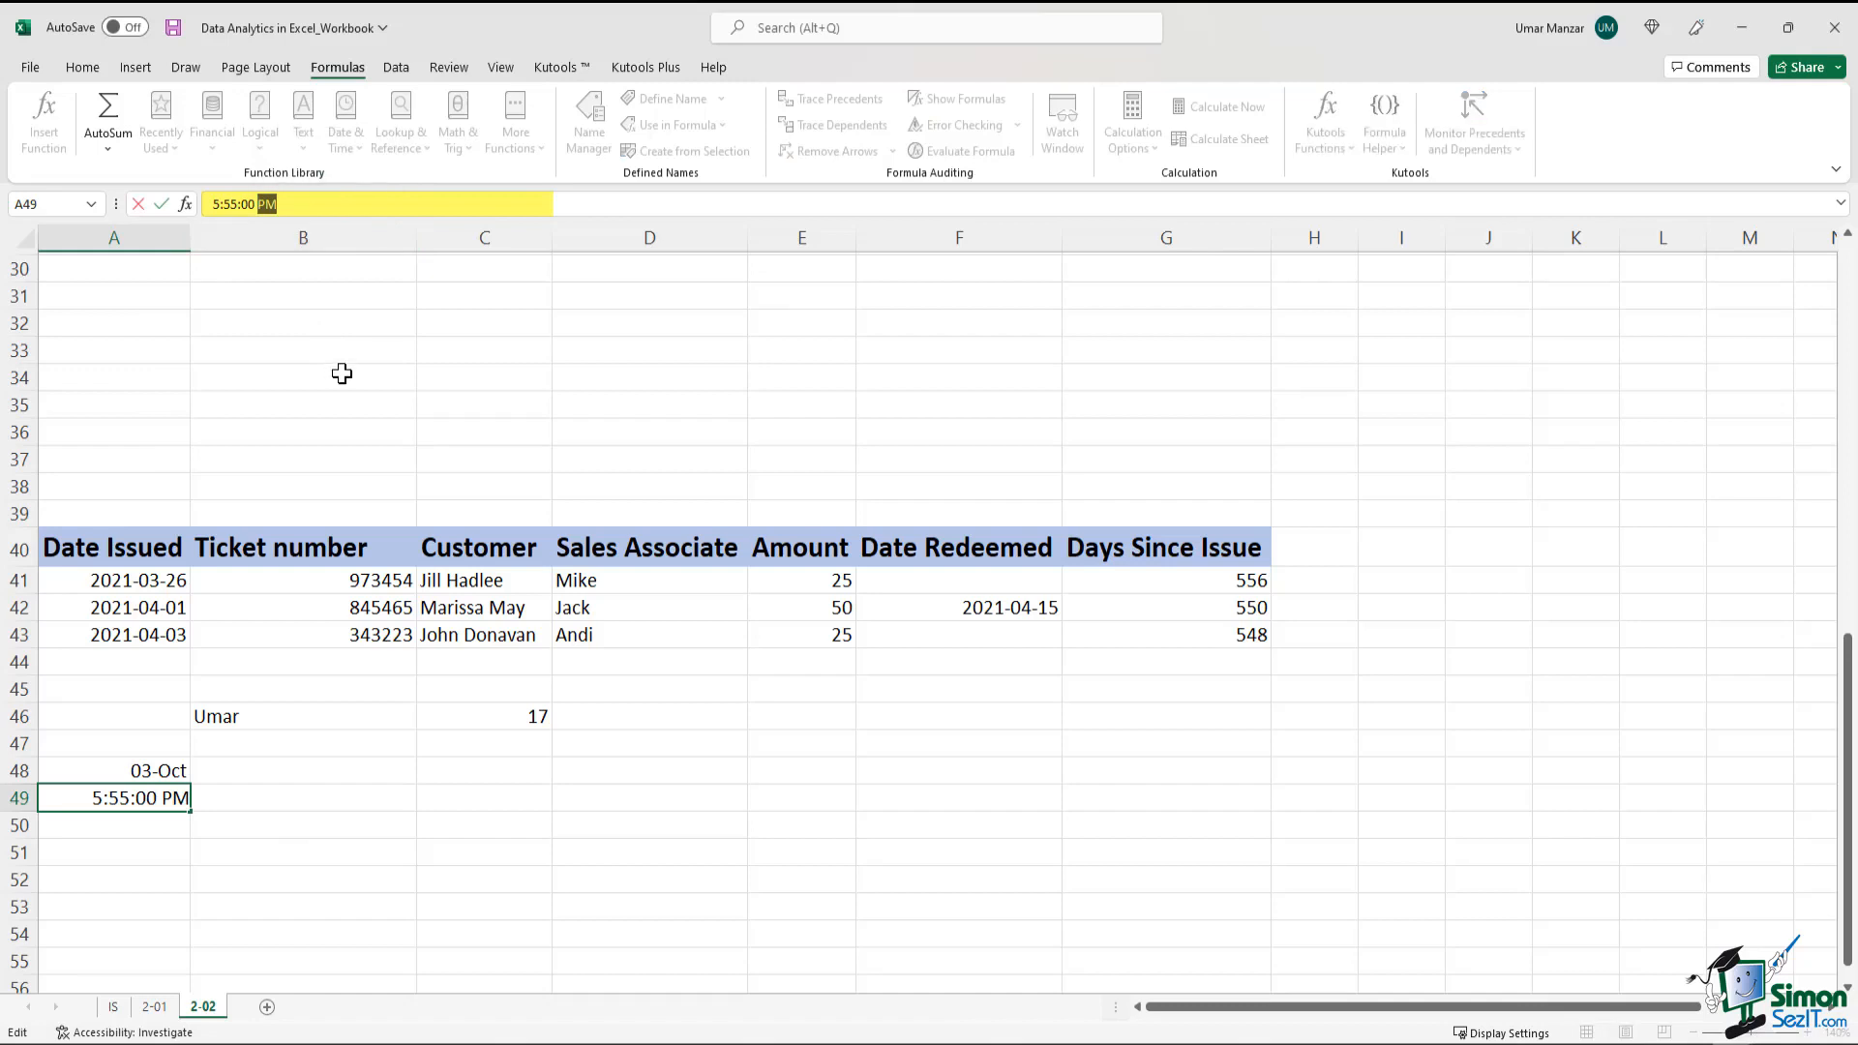
click(309, 693)
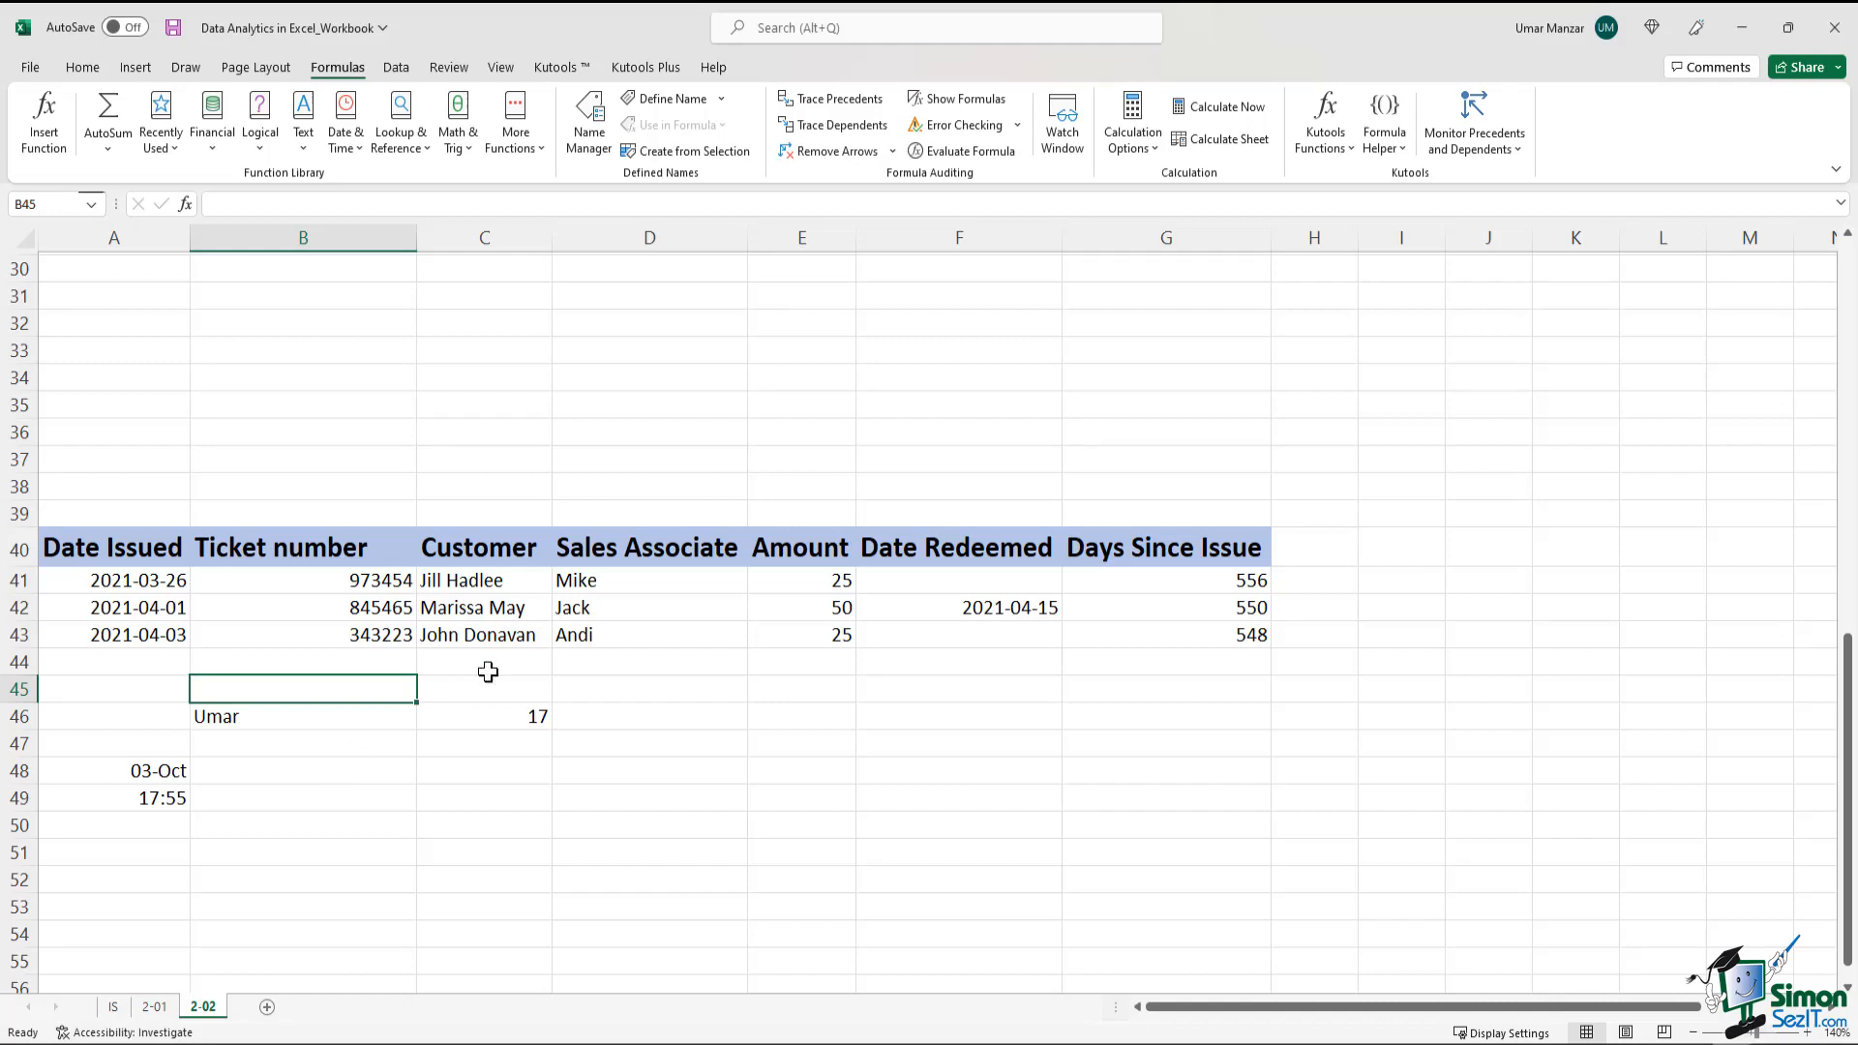
Apply the Currency number format to the Amount values in E41:E43
drag(803, 571, 809, 627)
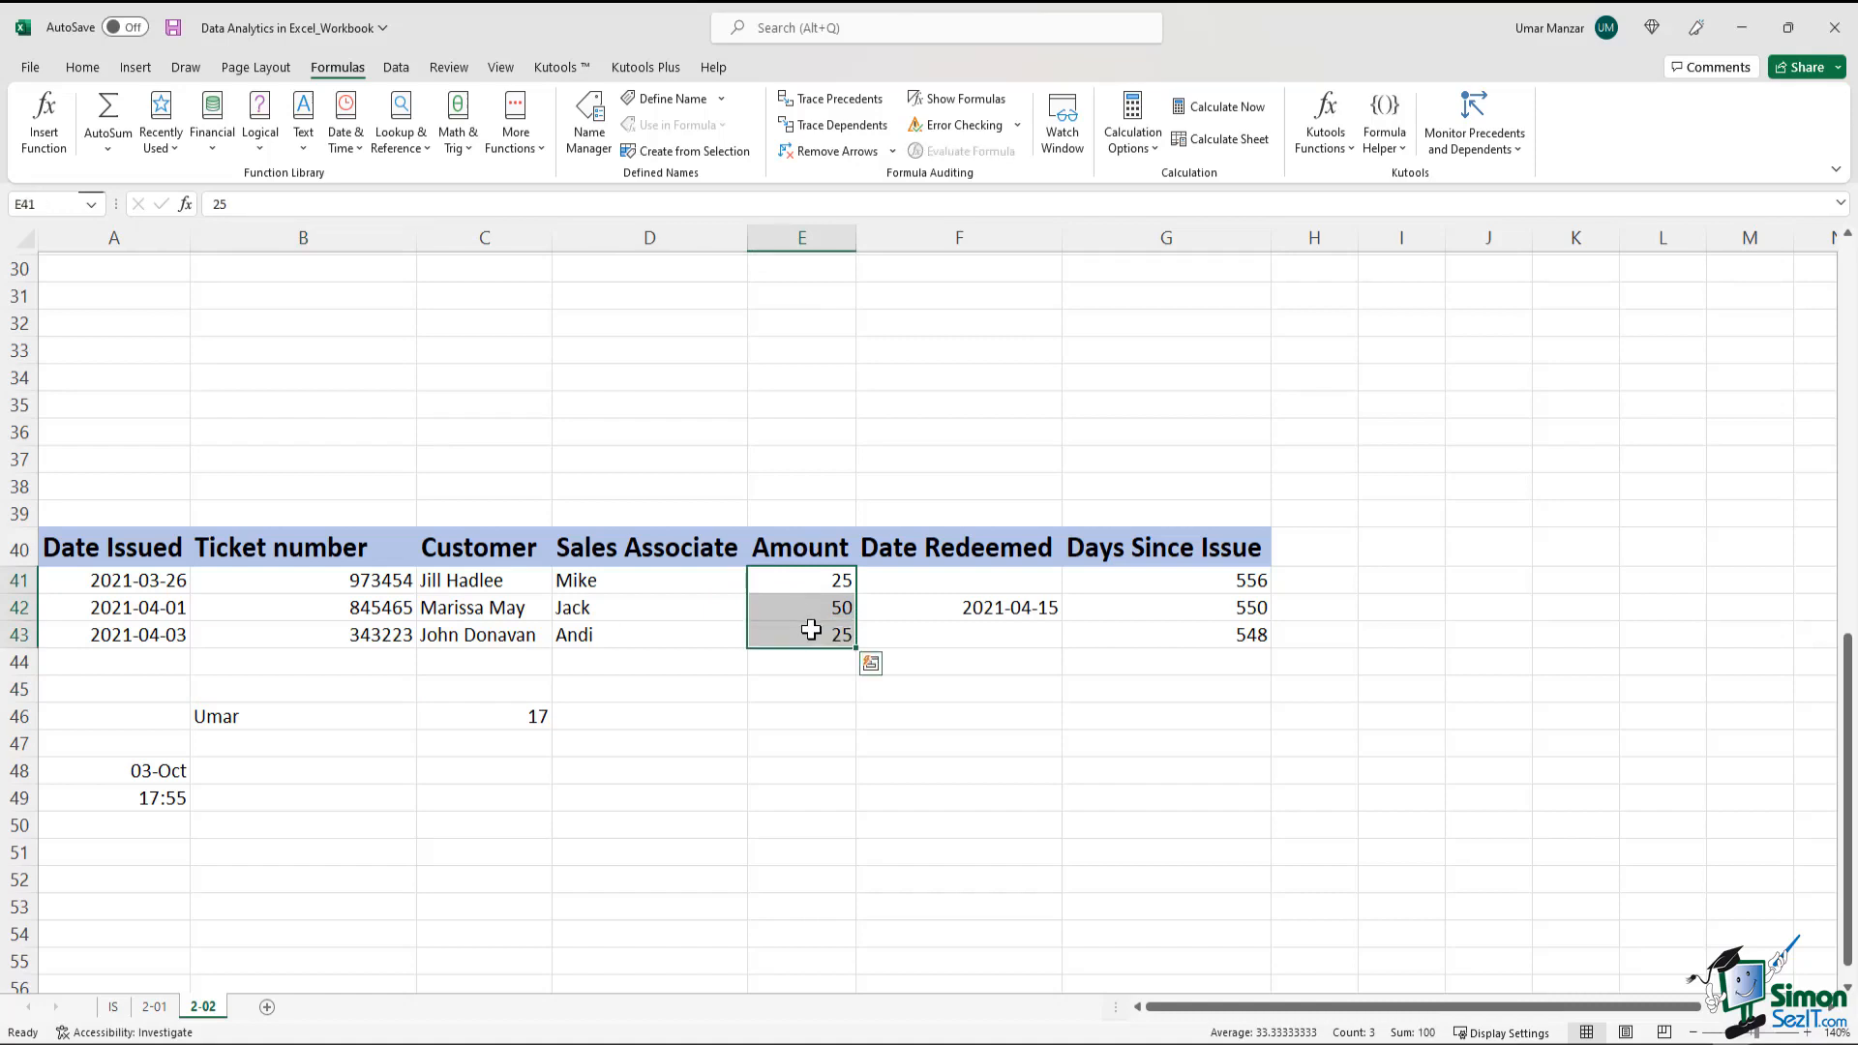
click(82, 68)
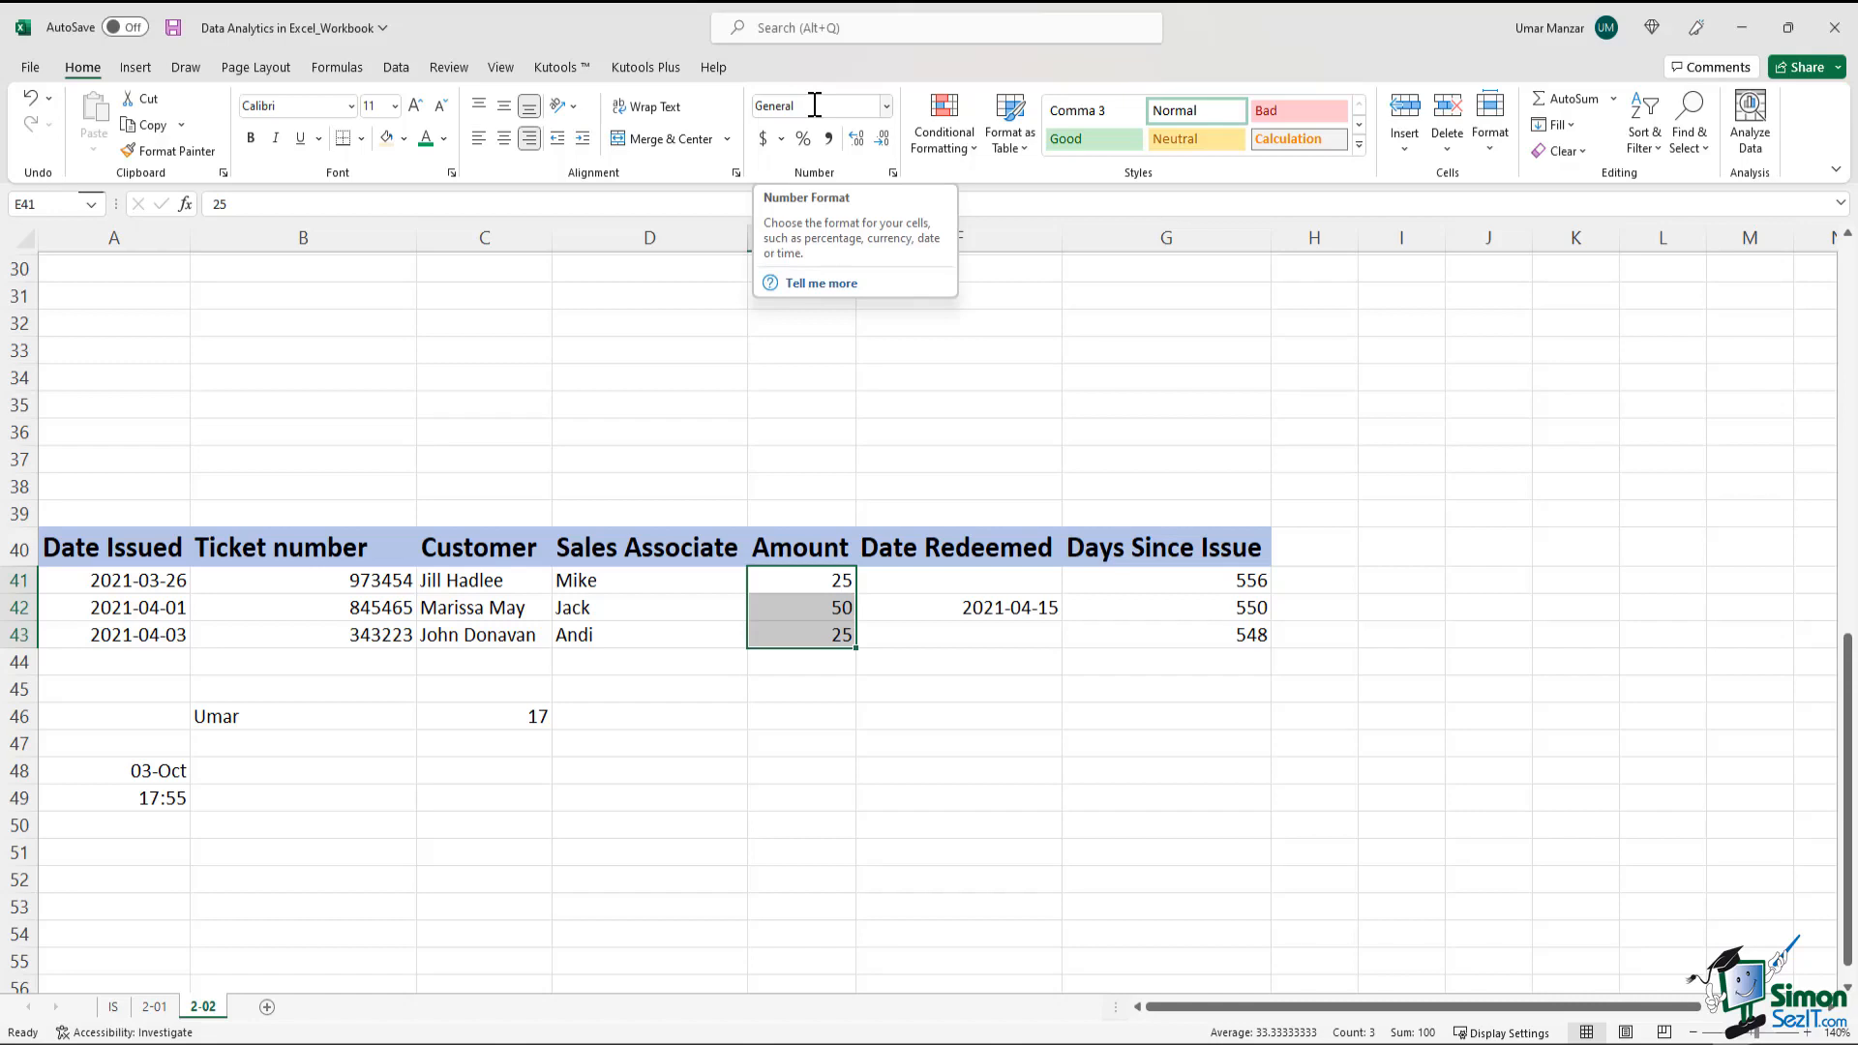
click(887, 106)
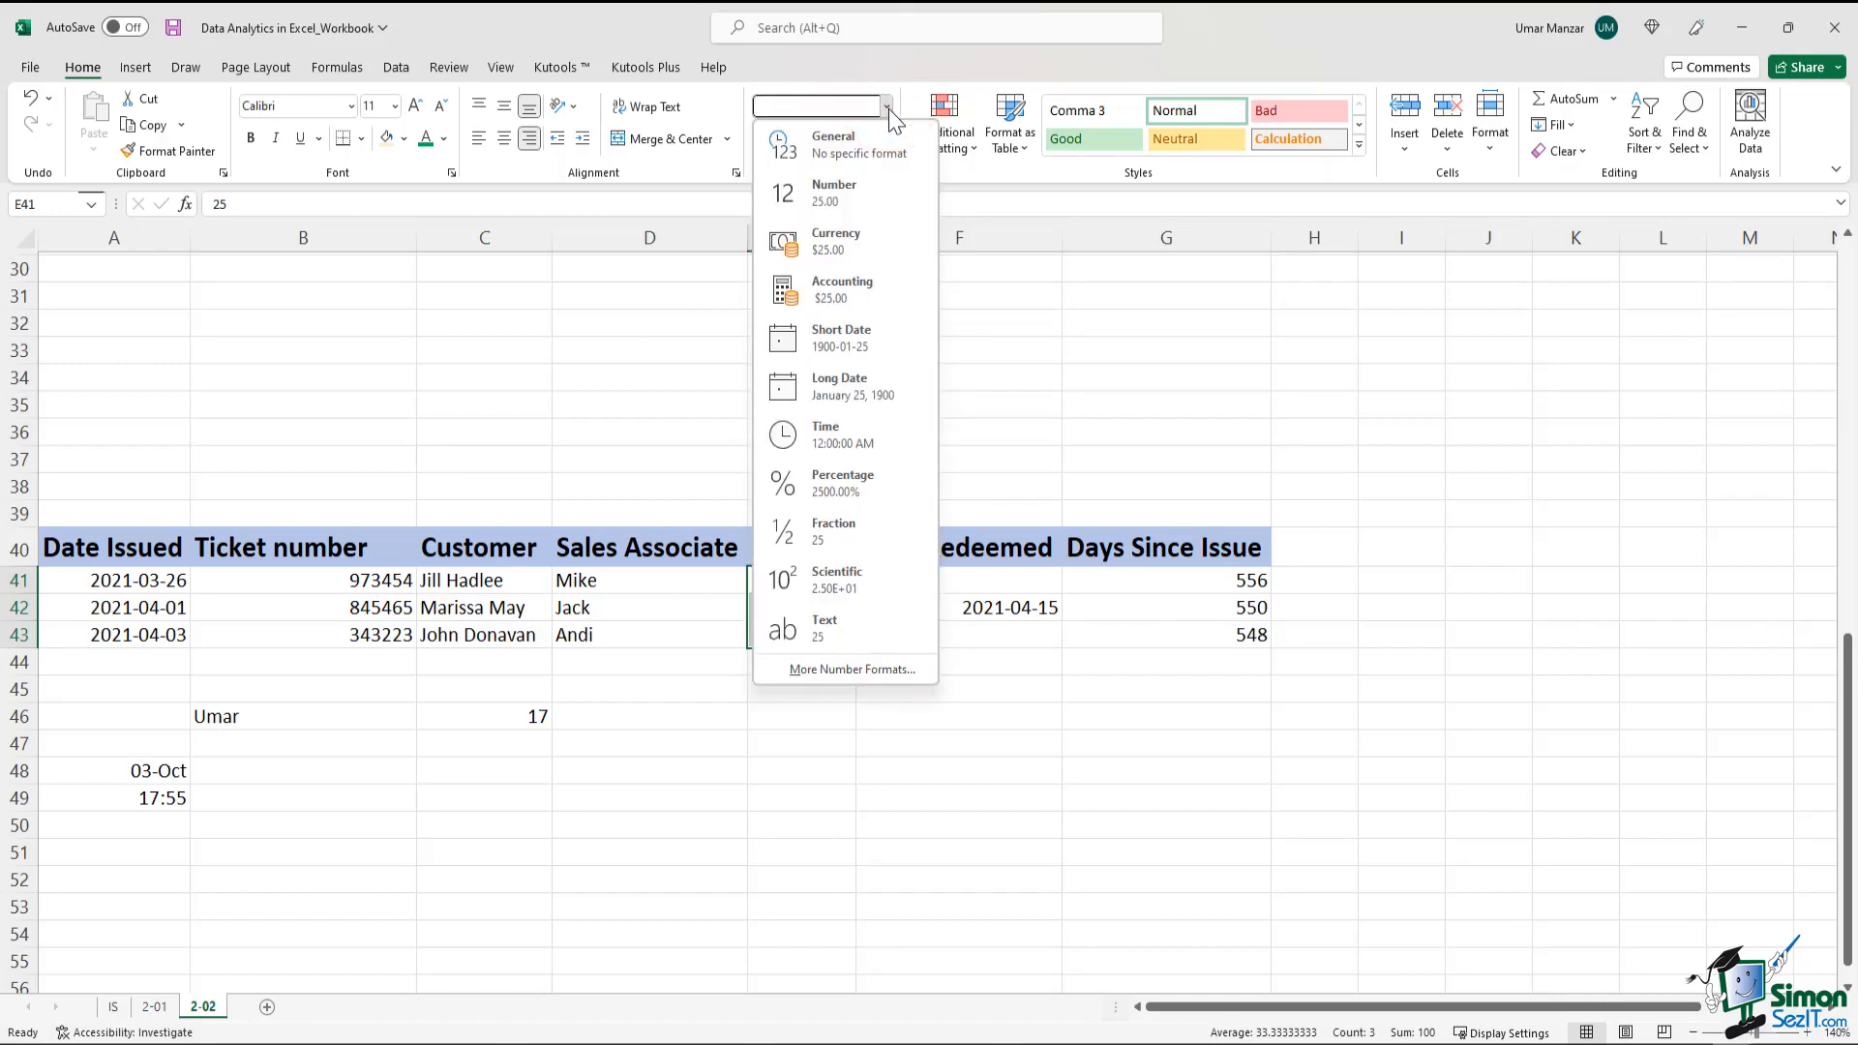
click(852, 253)
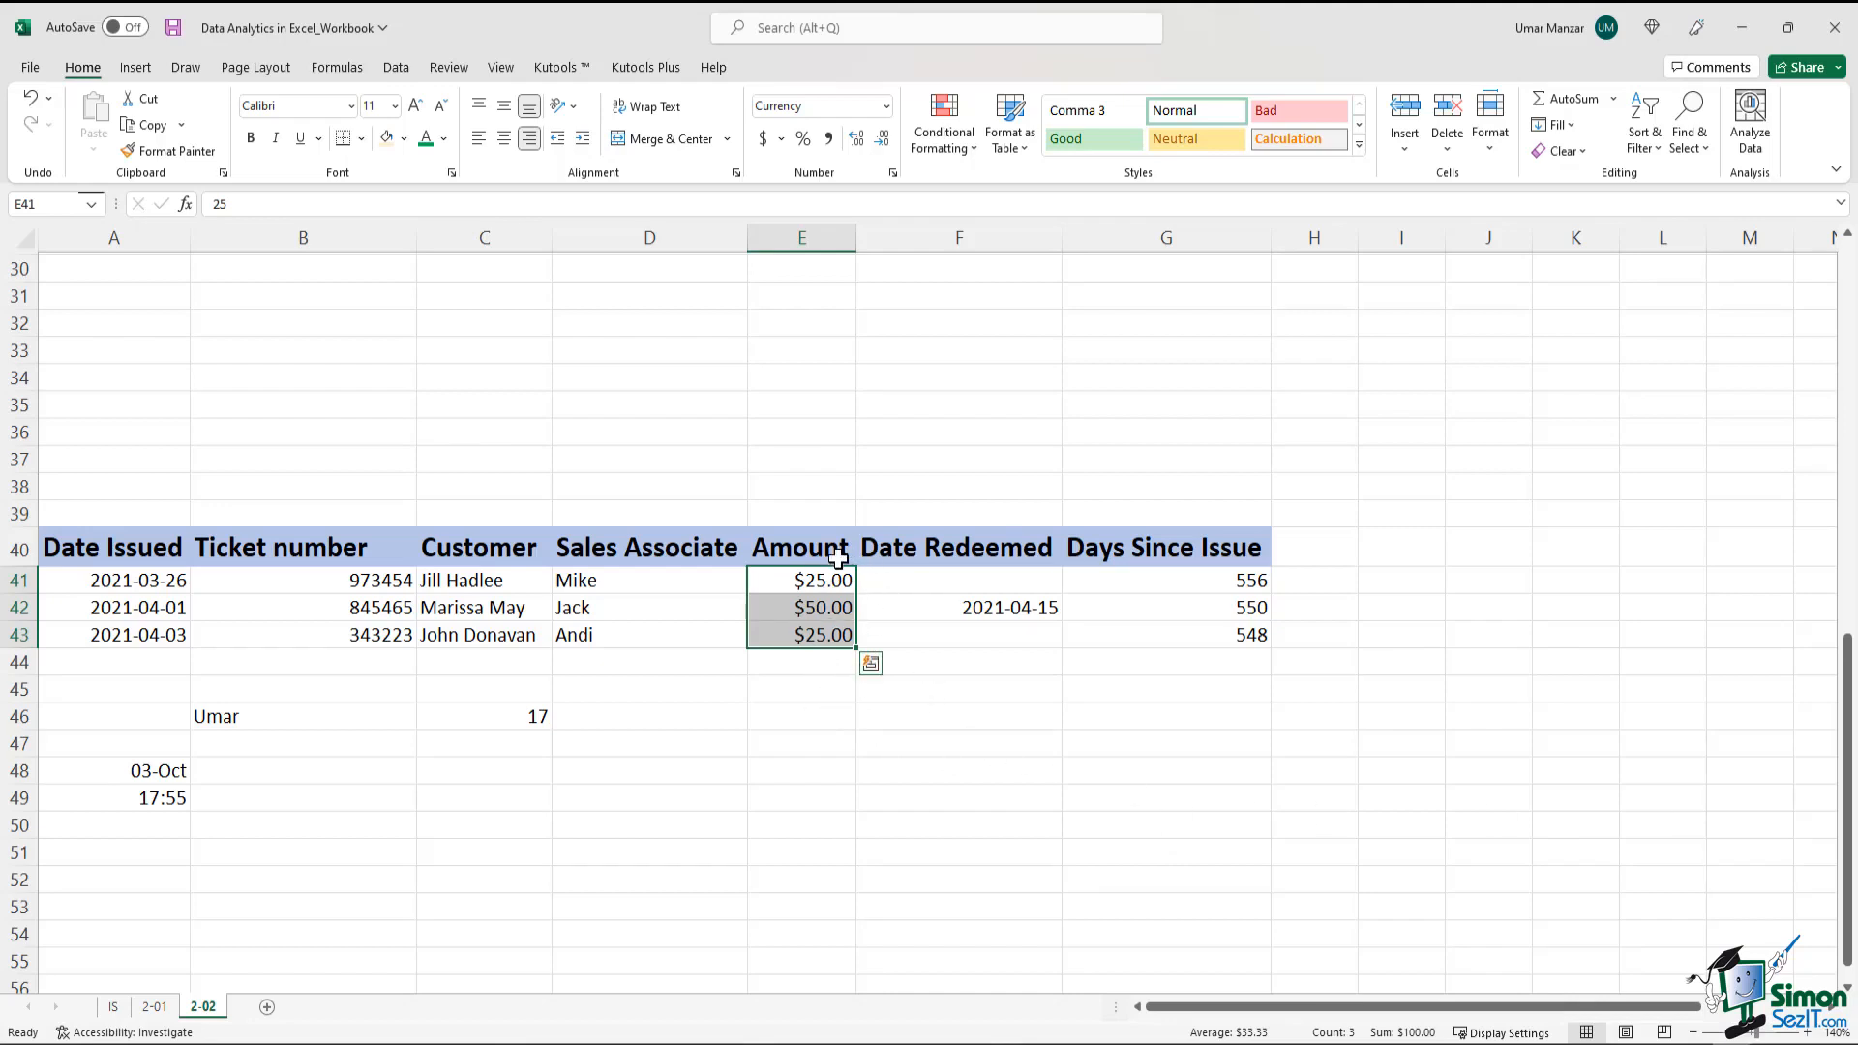
Increase the Amount values in E41:E43 to five decimal places
click(859, 148)
click(859, 148)
click(859, 148)
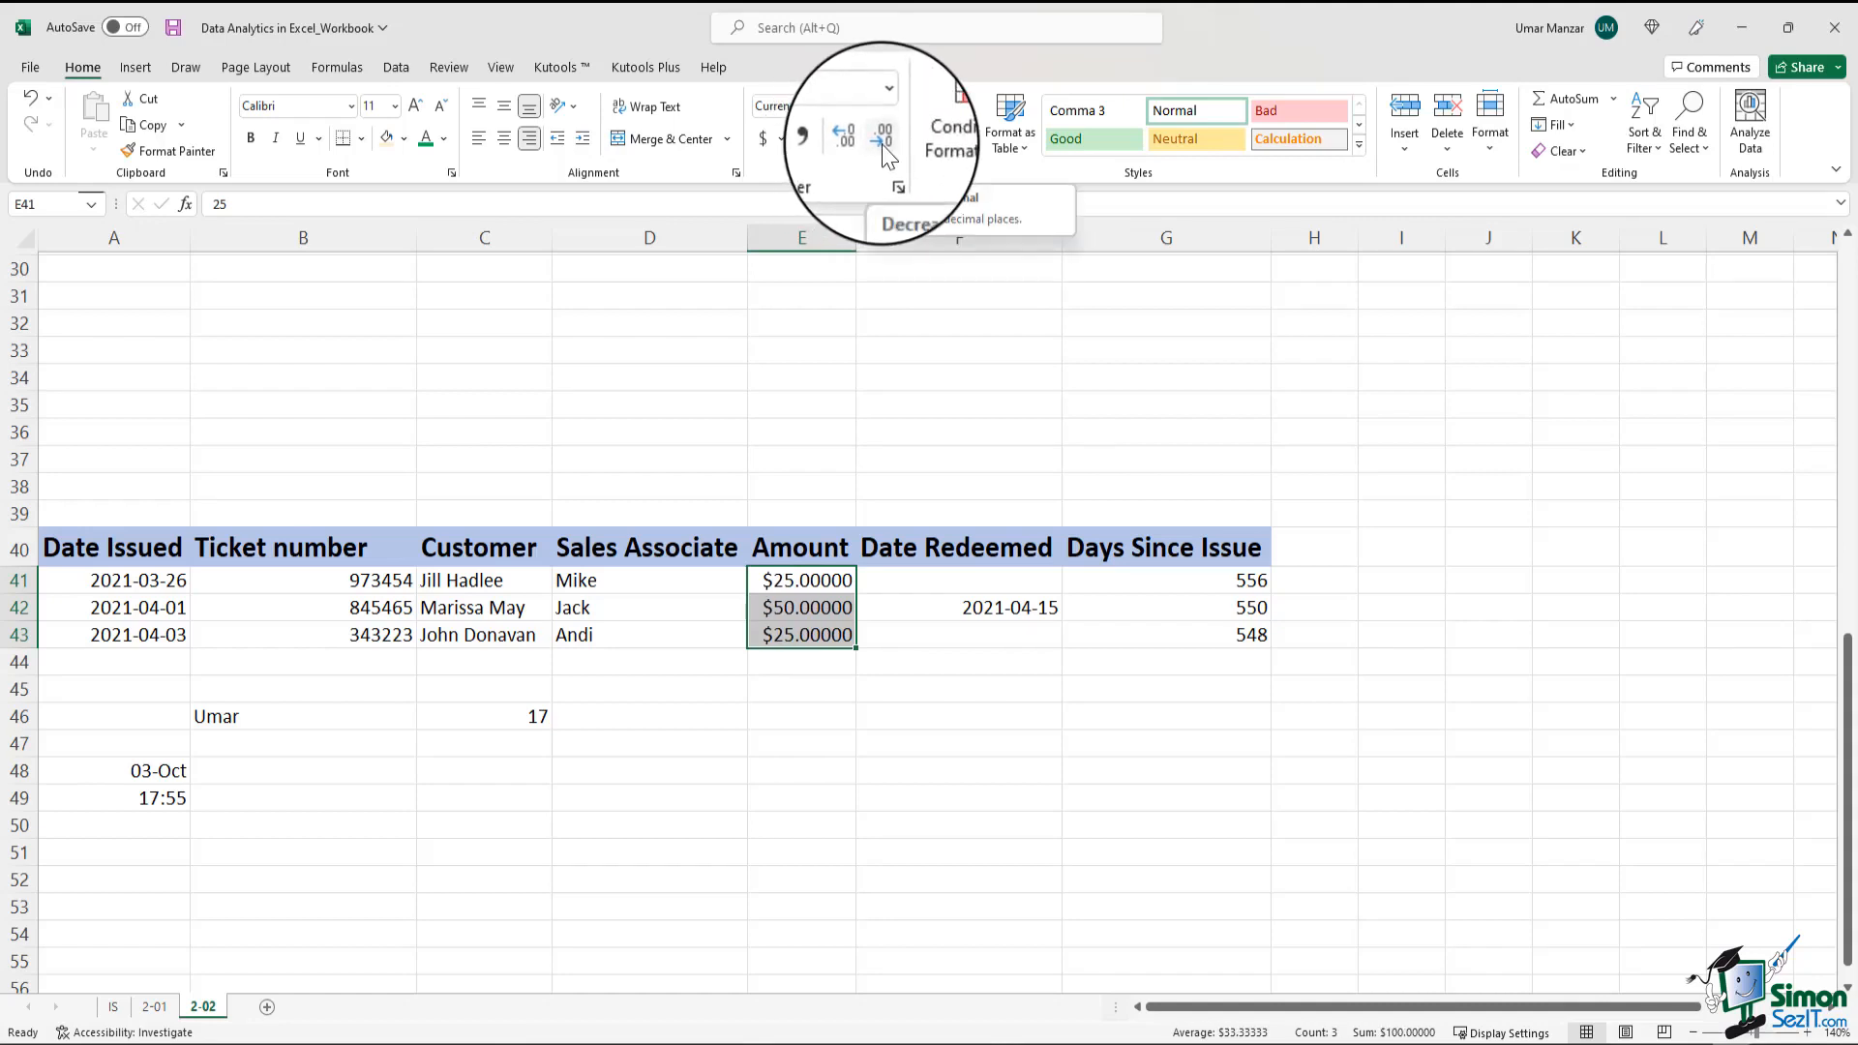
Decrease the decimals of the Amount values in E41:E43 until they show whole dollars
click(883, 148)
click(883, 148)
click(884, 148)
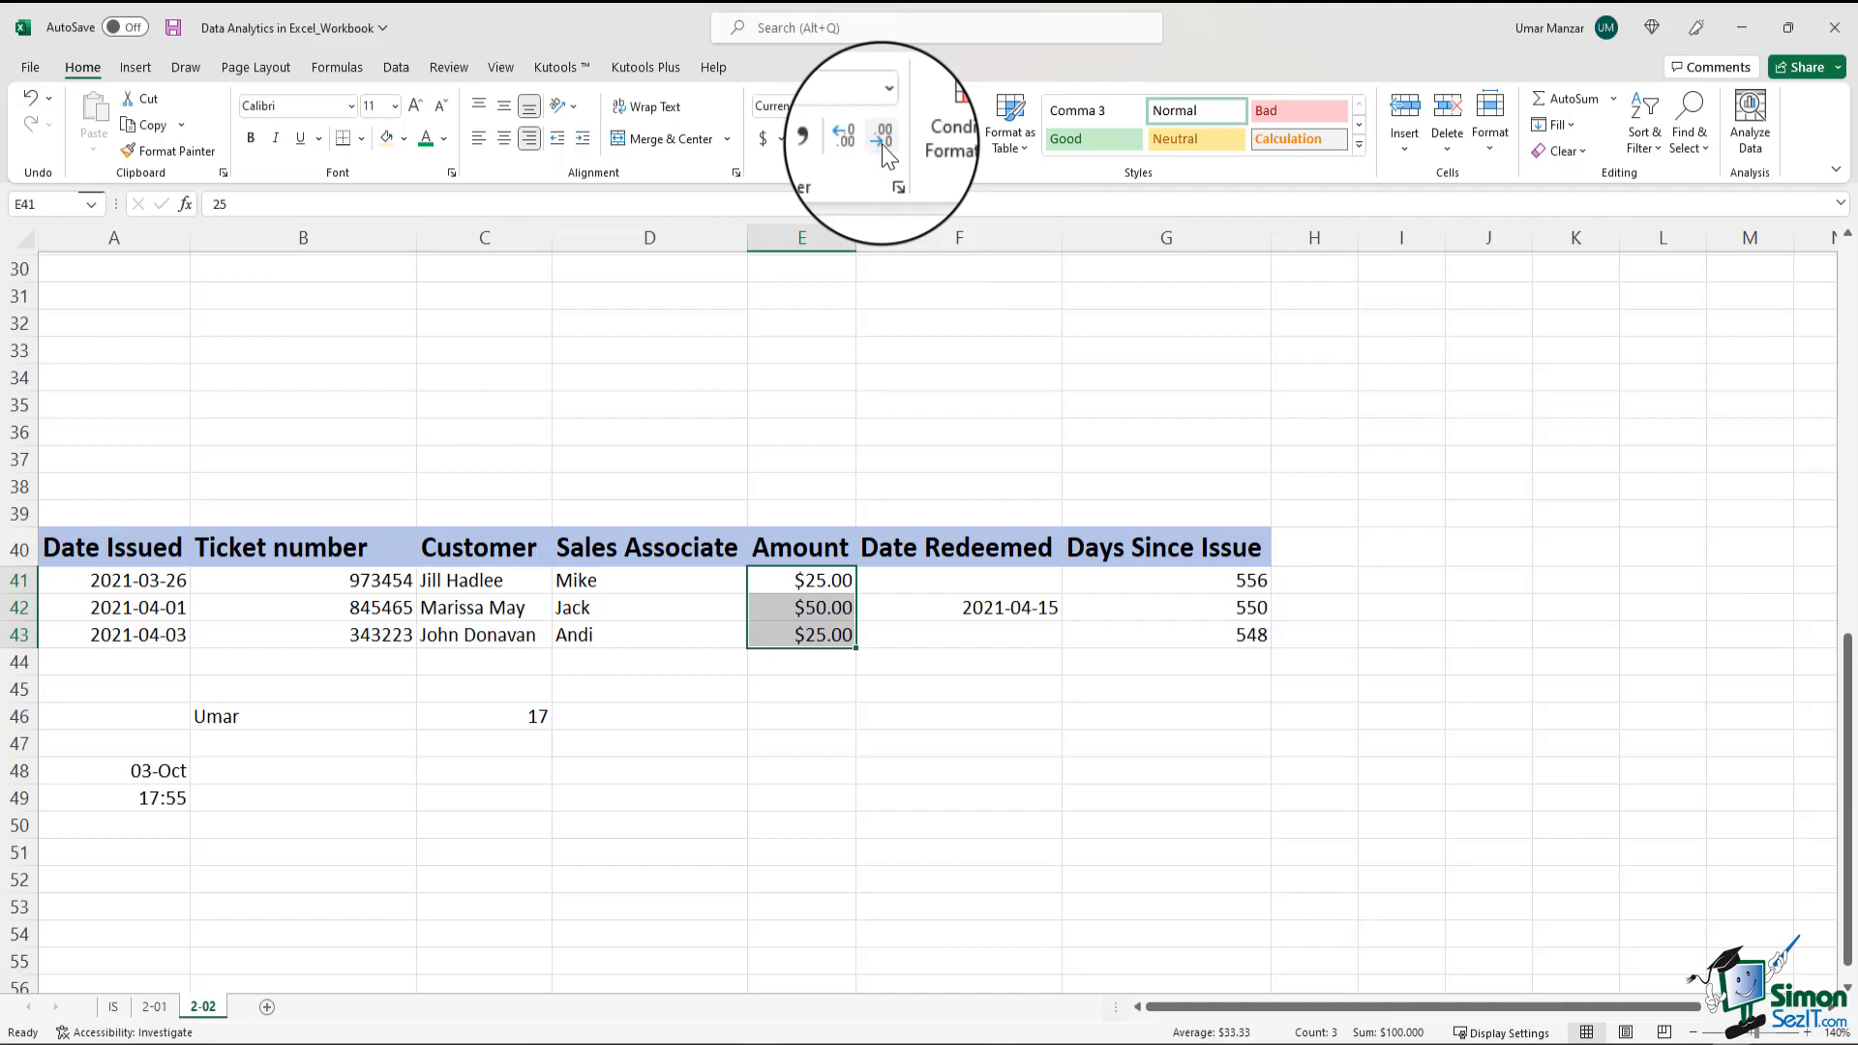
click(884, 148)
click(883, 148)
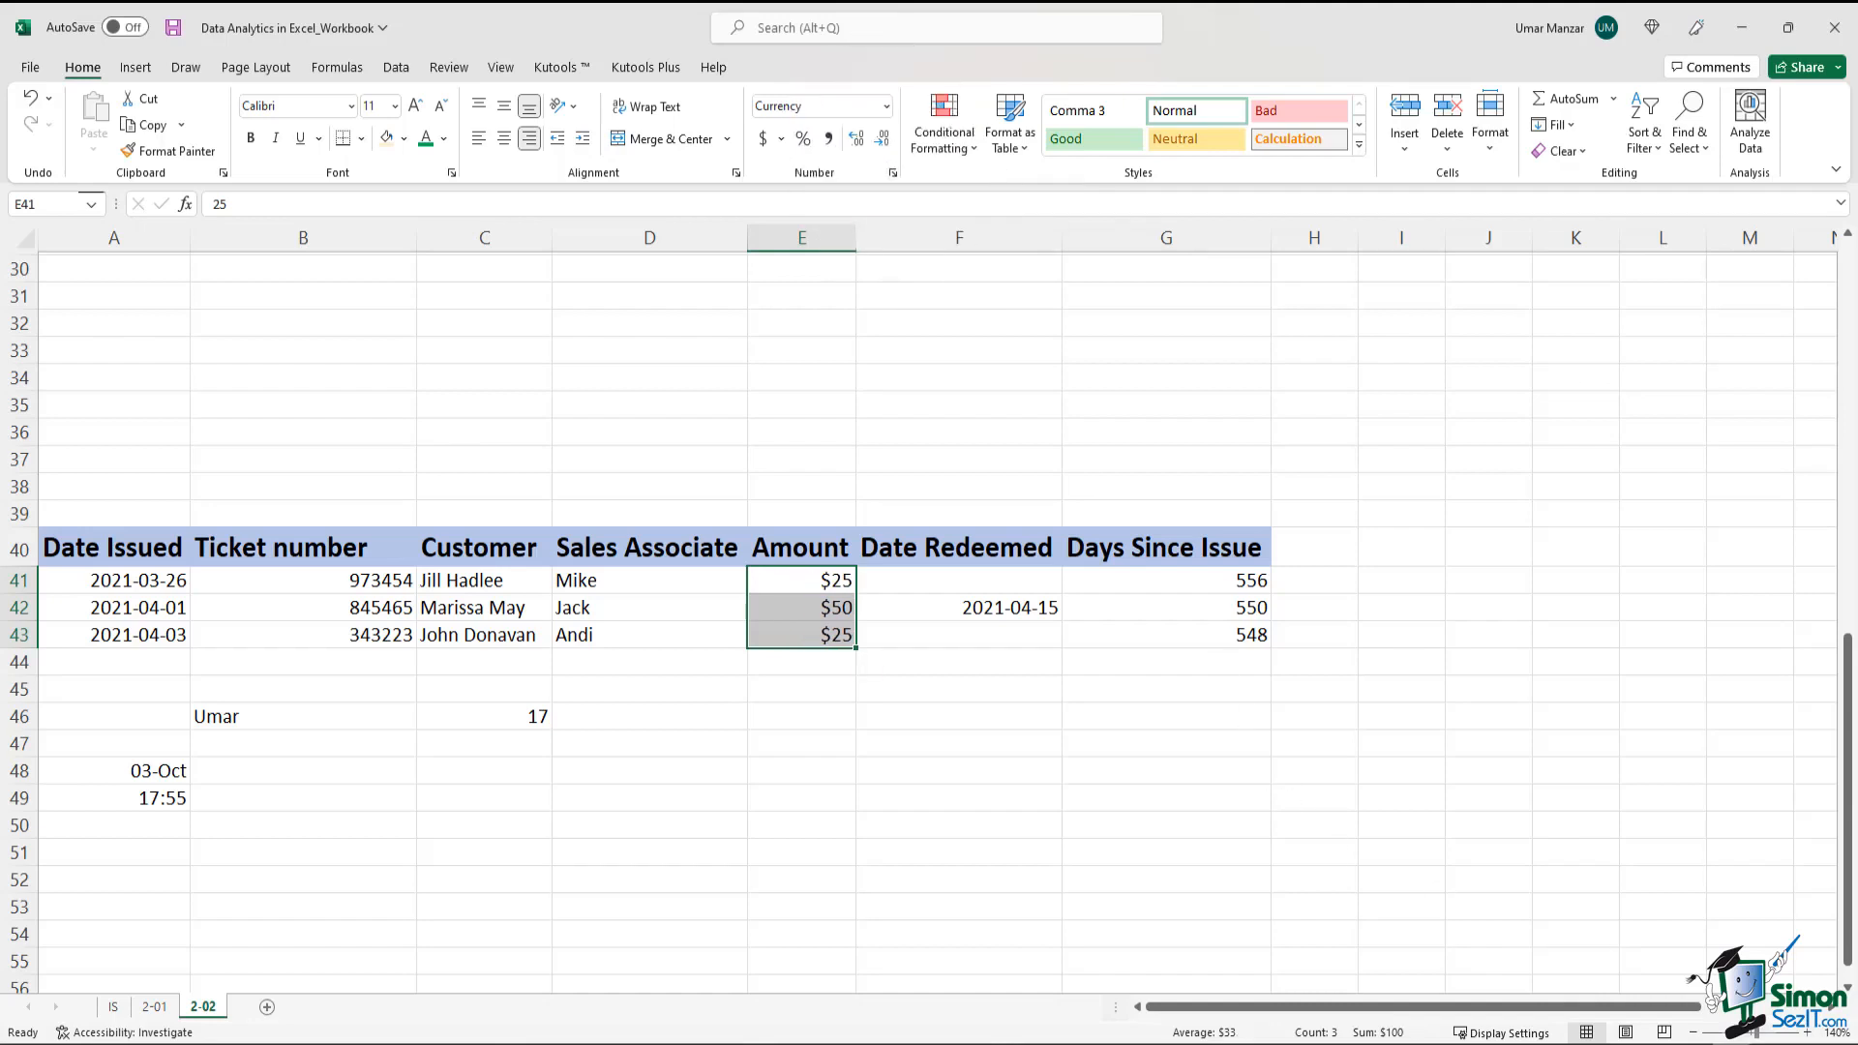
Examine the Days Since Issue values in column G and the formula in G41
click(1190, 559)
drag(1190, 559, 1200, 635)
click(1203, 571)
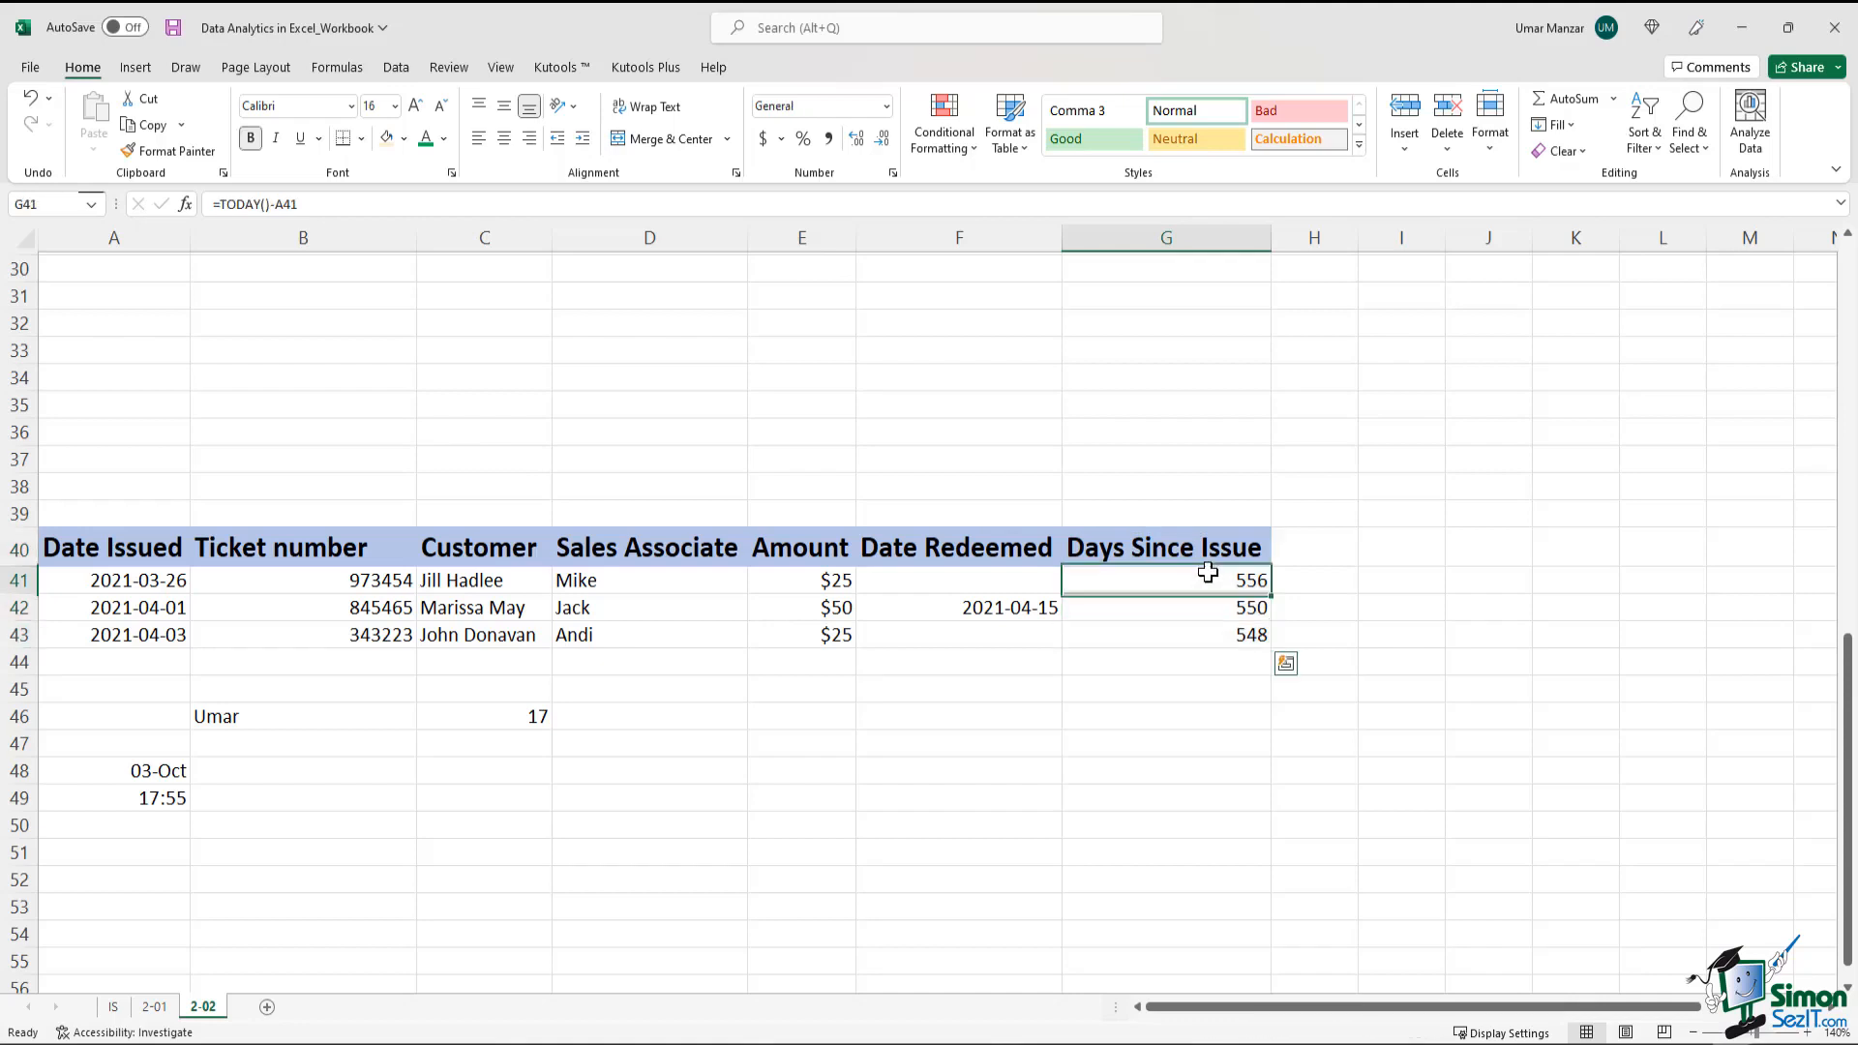
mouse_move(1208, 572)
mouse_down()
mouse_move(1210, 635)
mouse_move(1191, 580)
mouse_up()
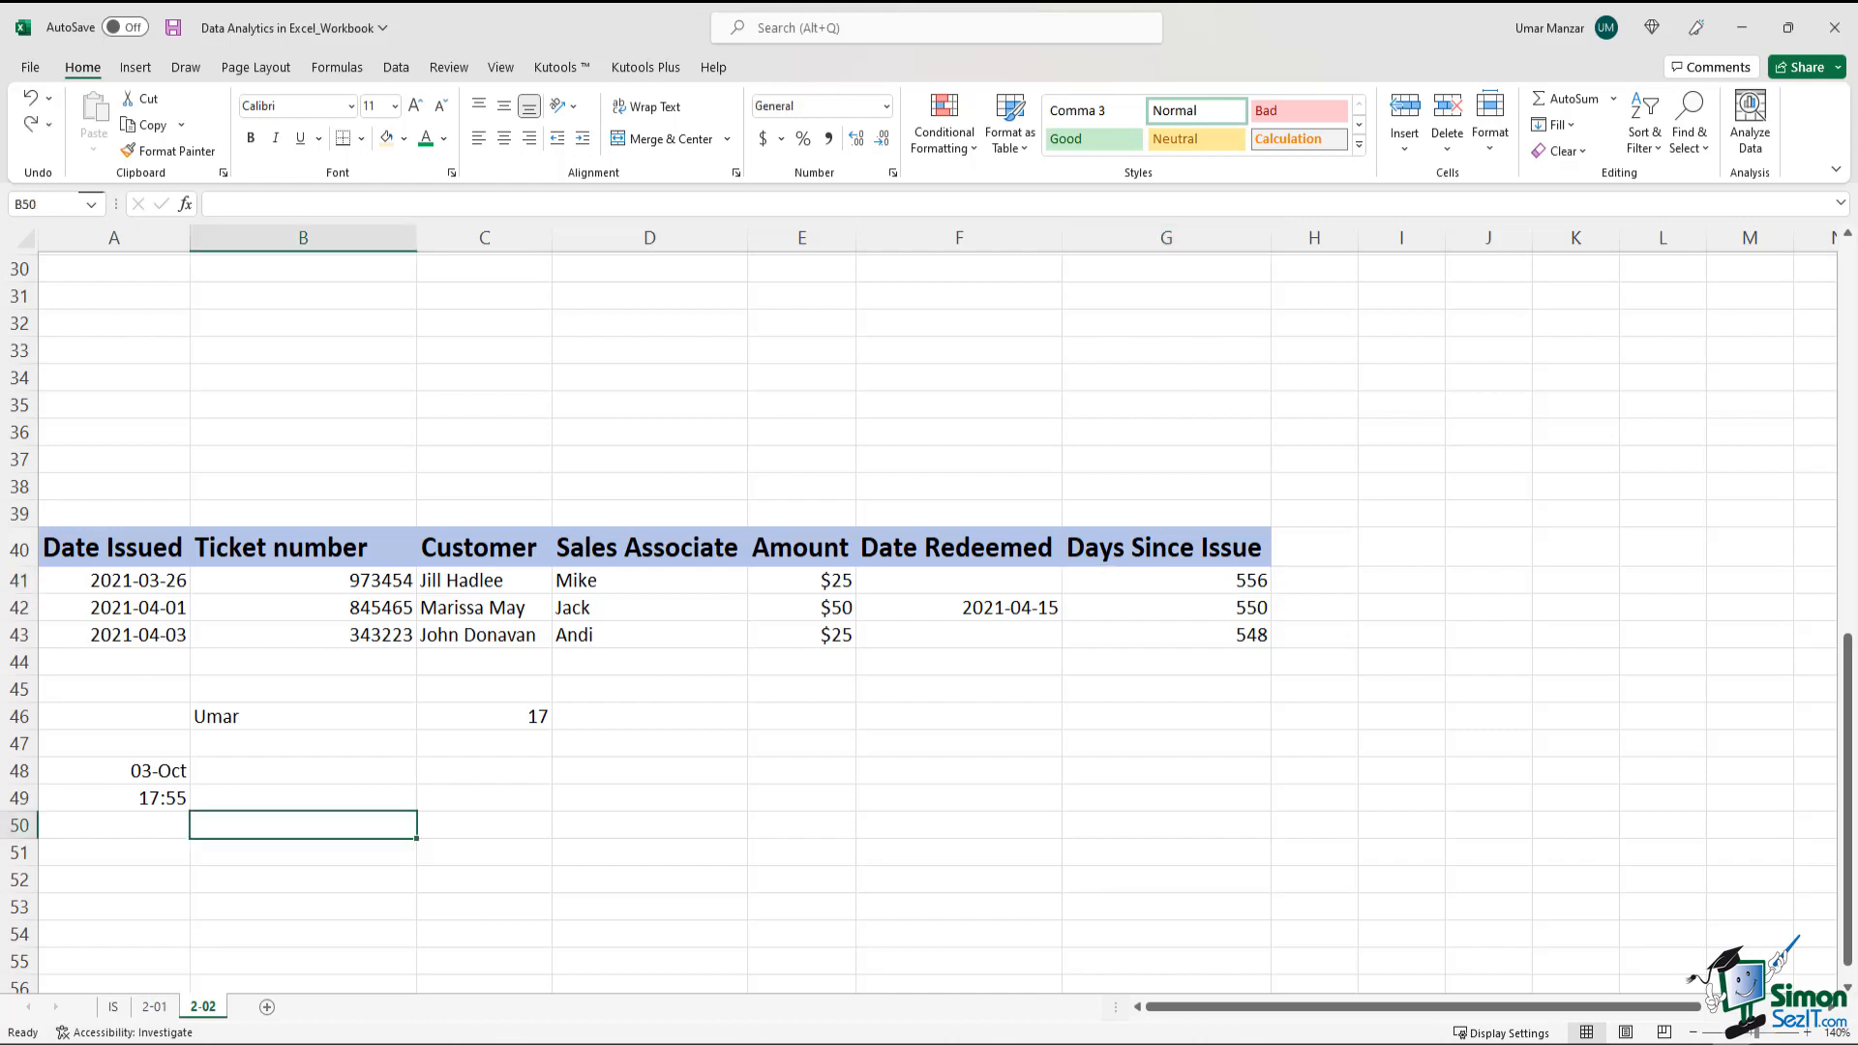
Enter 3:55PM without a space in B50
text(3:55)
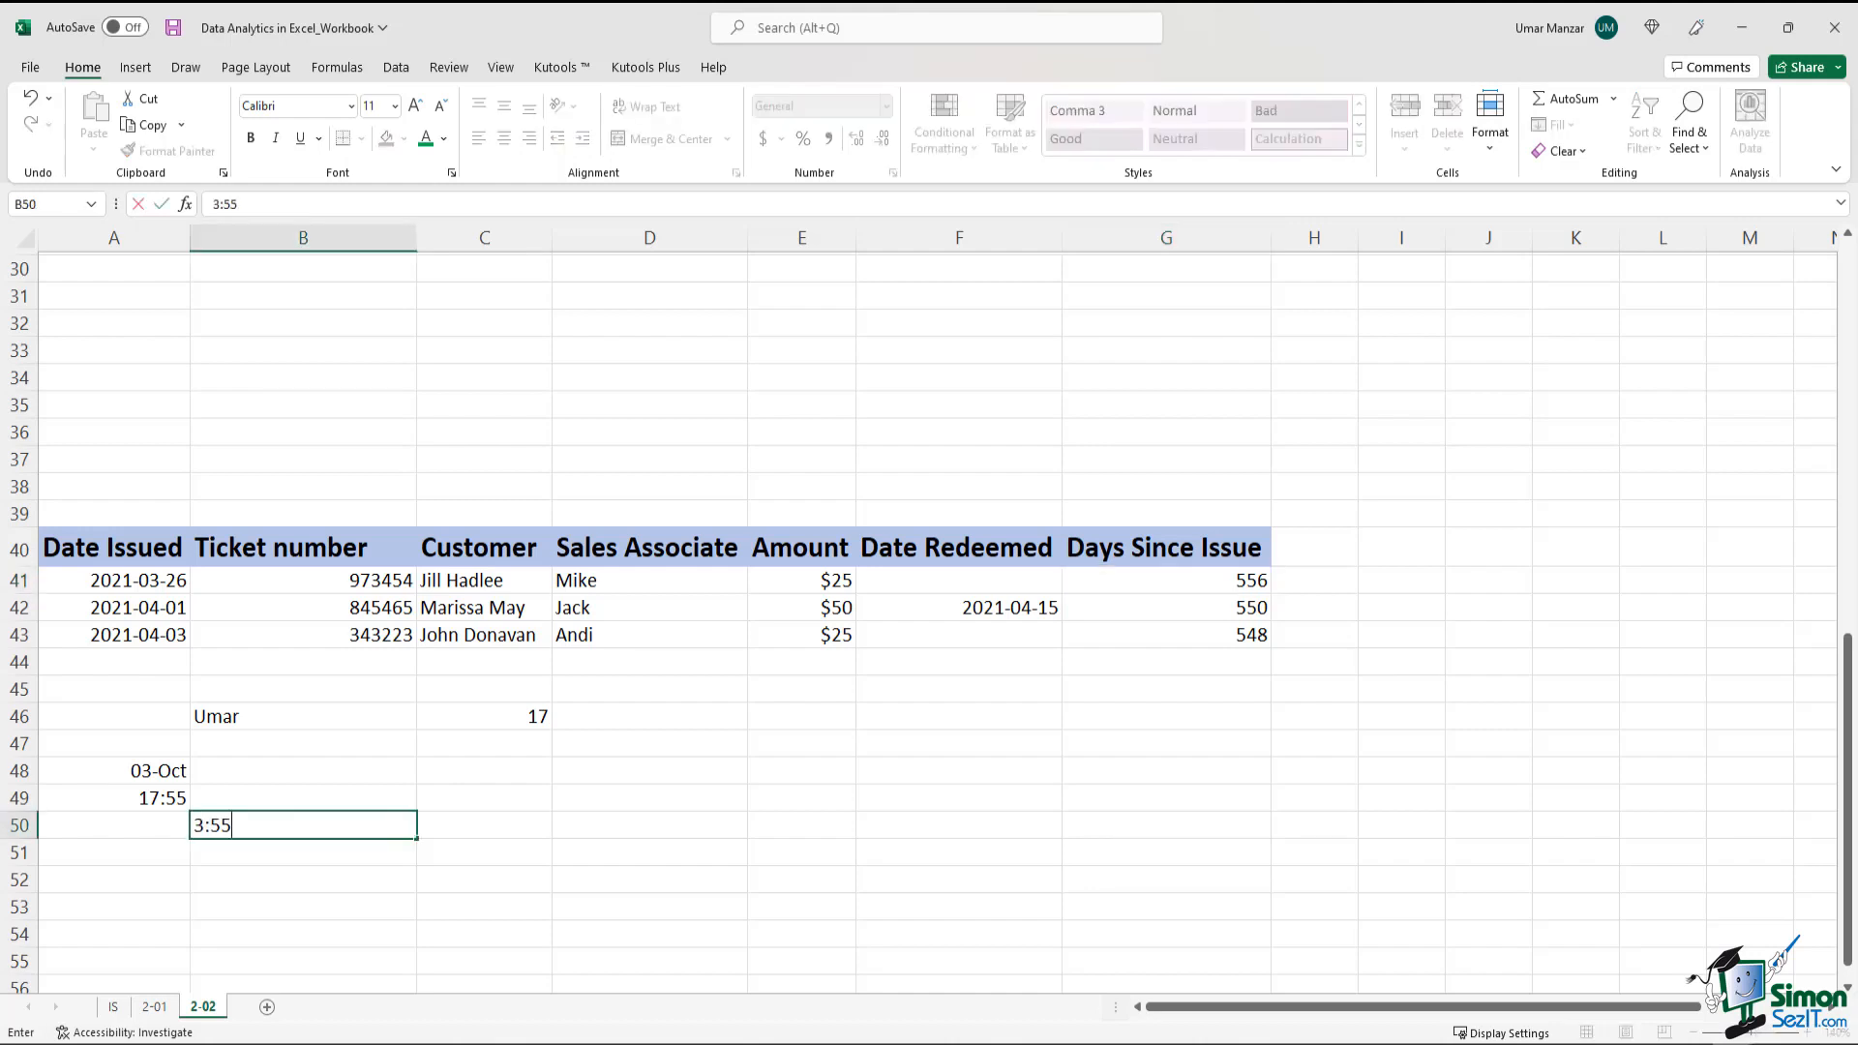
text(PM)
key(Return)
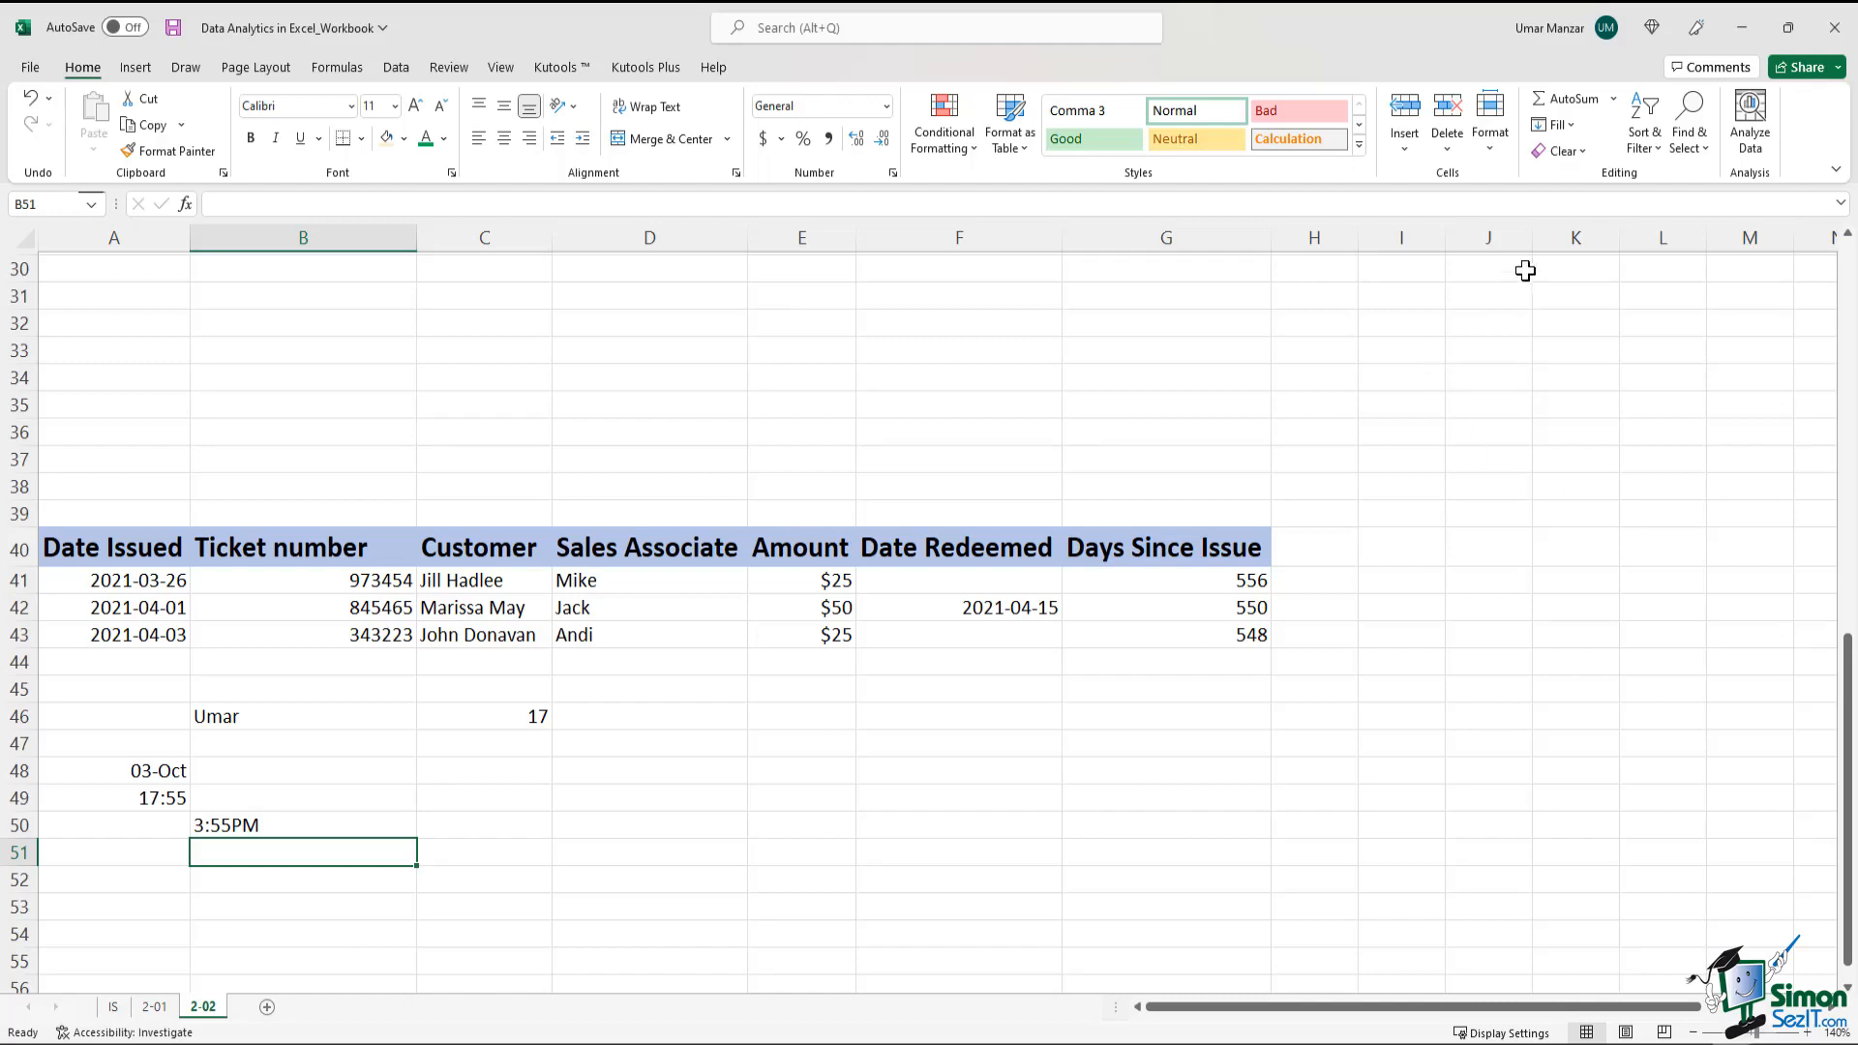
Correct the B50 entry to 3:55 PM by adding a space before PM, and check the stored time
click(293, 828)
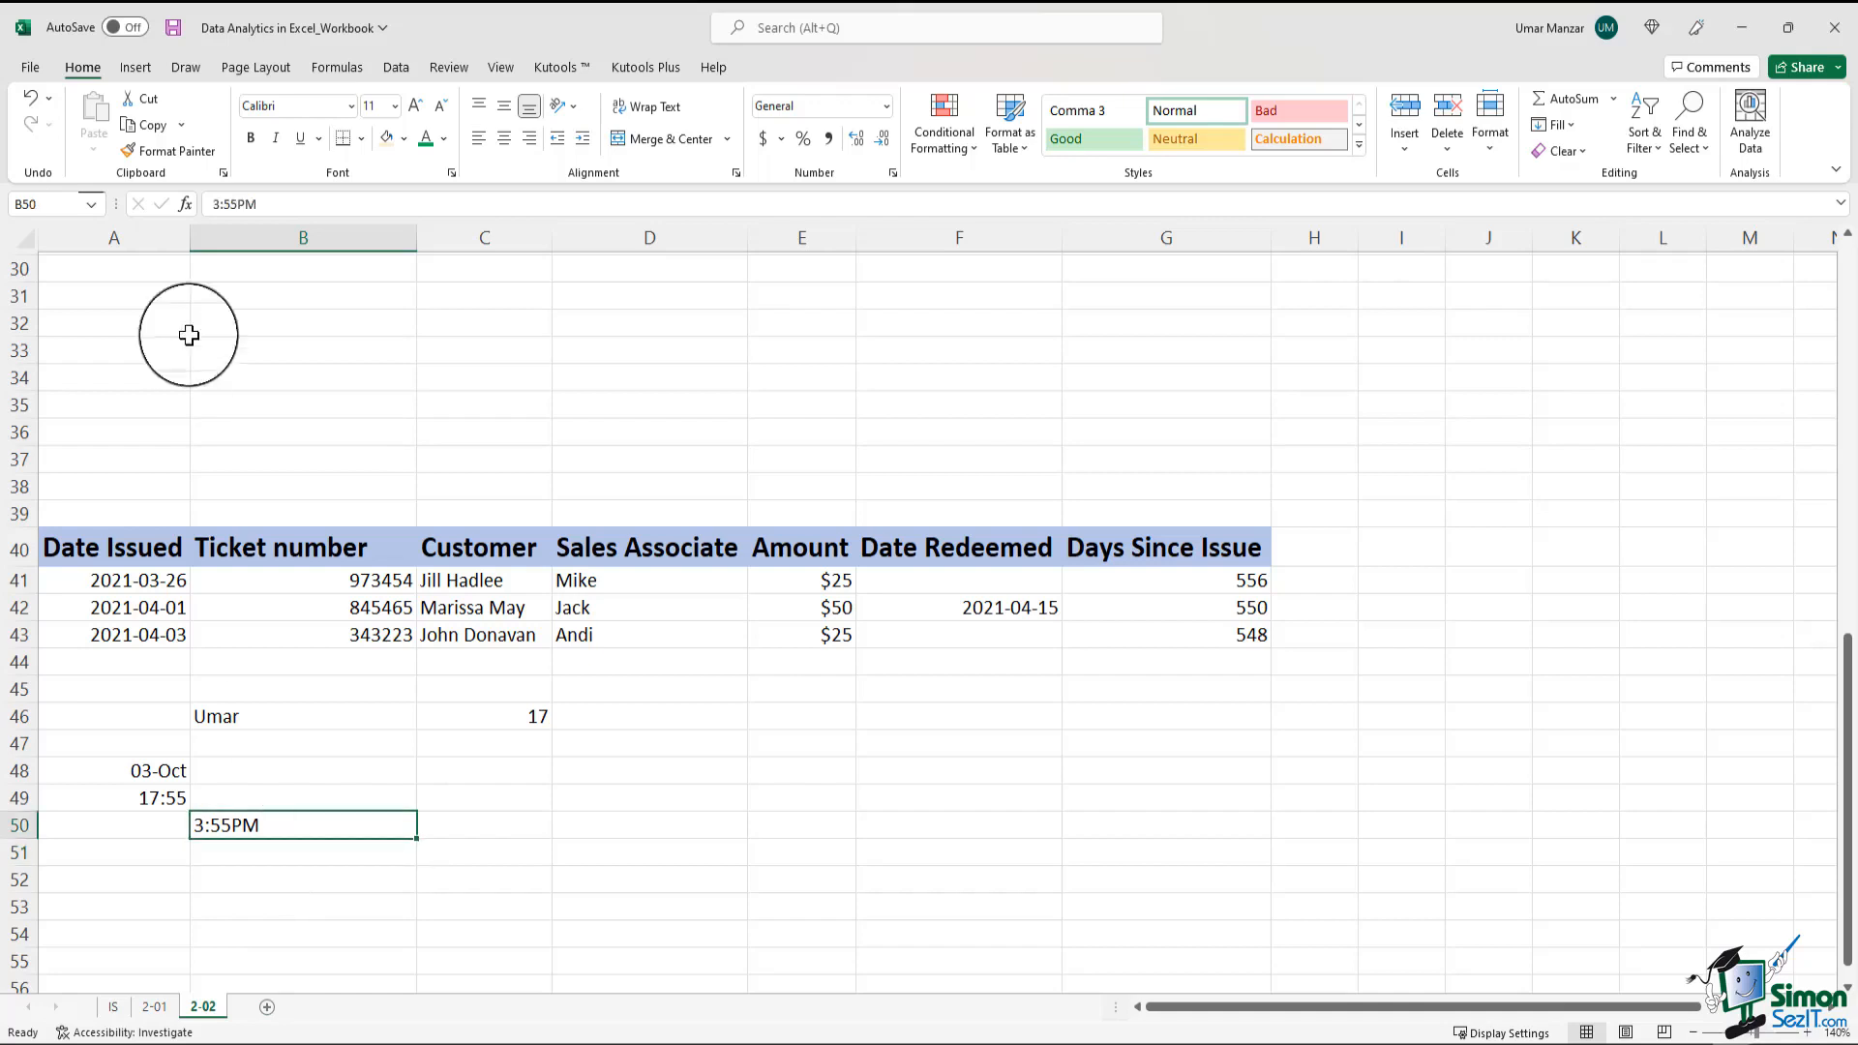
click(238, 204)
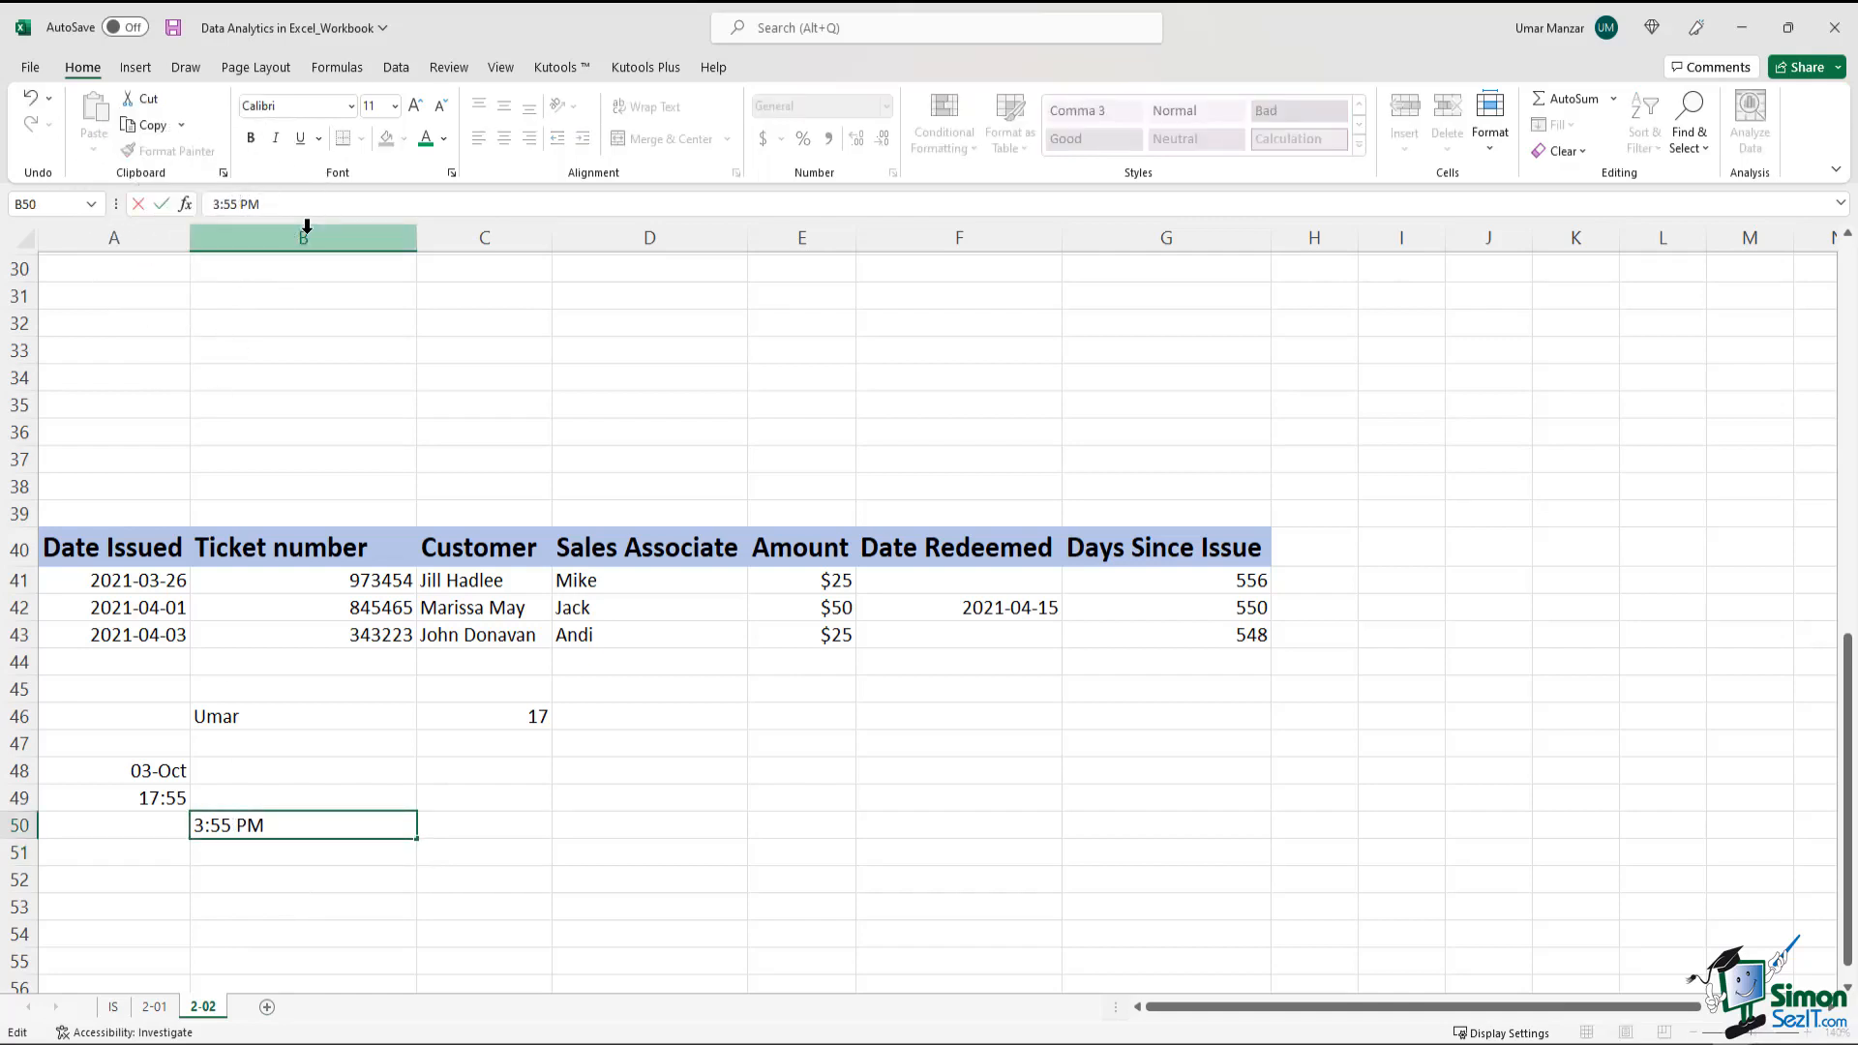
key(Return)
click(345, 819)
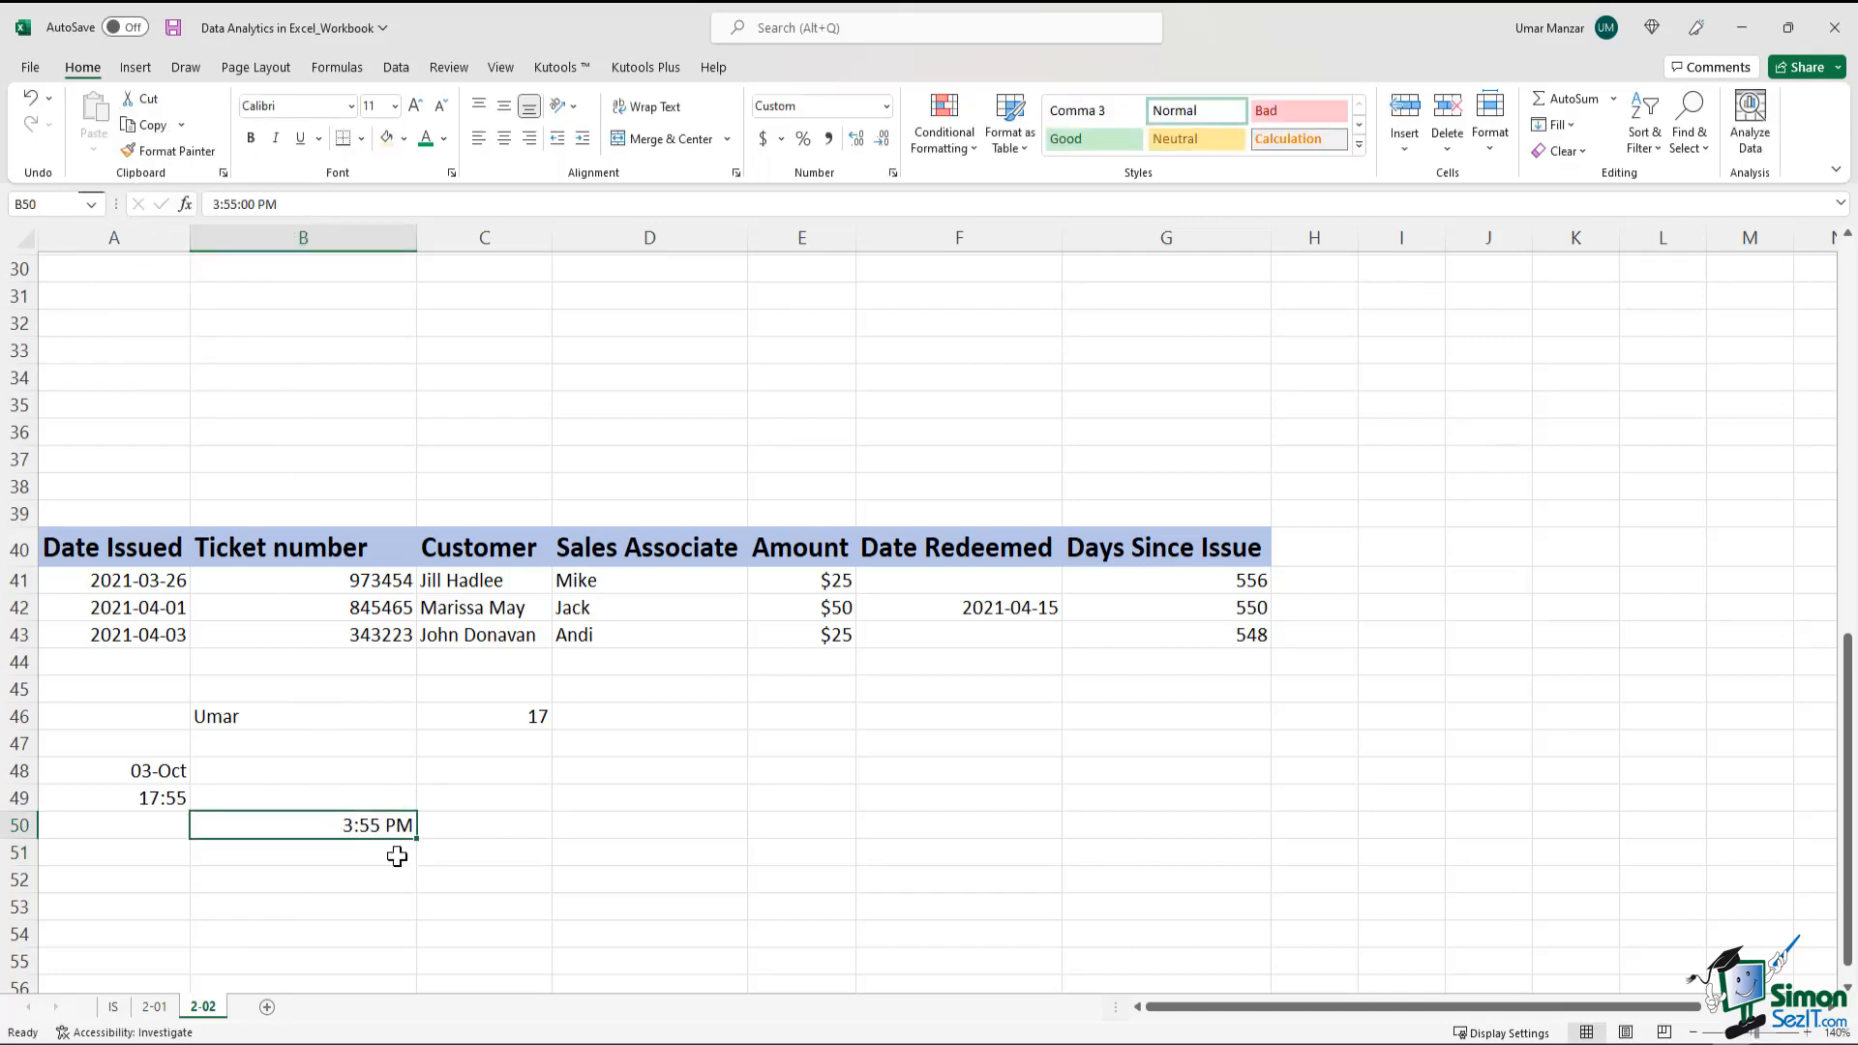